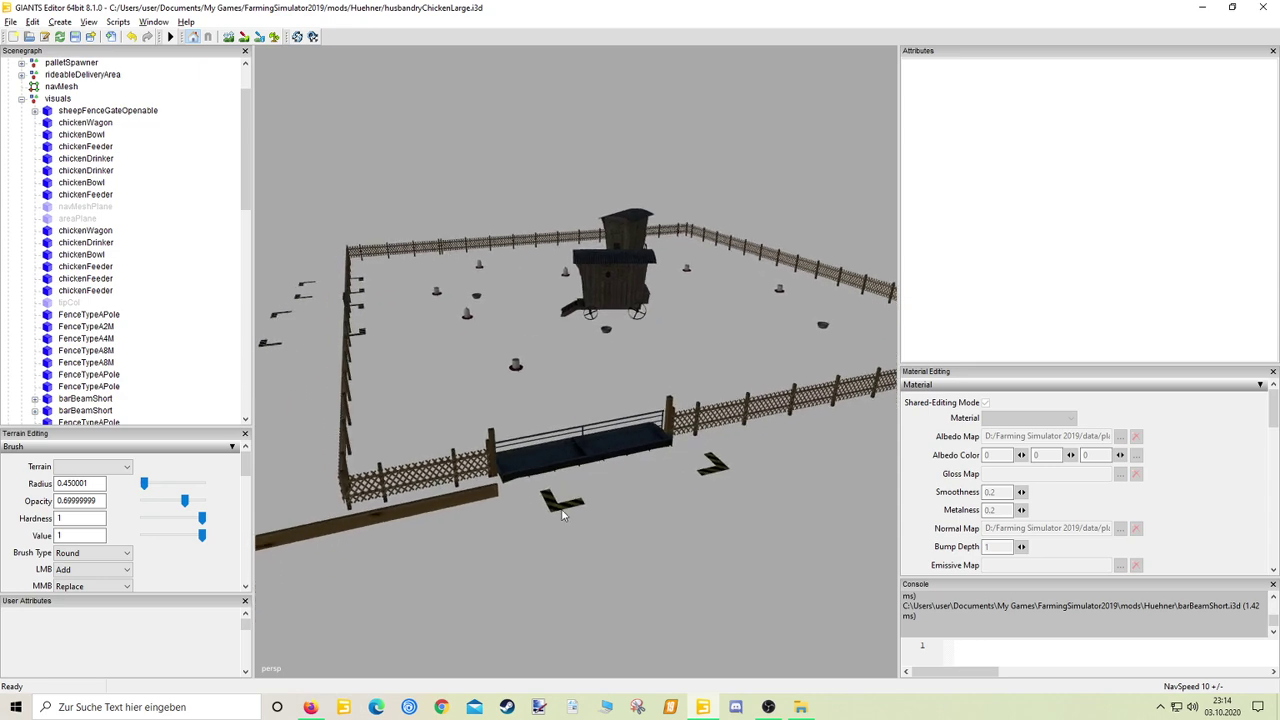
Examine the chicken pen's fence, gate, floor markings and the animalLoadTrigger volume from several angles
{"action": "left_click_drag", "start_coordinate": [600, 480], "coordinate": [580, 500], "text": "alt"}
{"action": "middle_click_drag", "start_coordinate": [450, 505], "coordinate": [701, 509], "text": "alt"}
{"action": "left_click_drag", "start_coordinate": [617, 535], "coordinate": [637, 534], "text": "alt"}
{"action": "middle_click_drag", "start_coordinate": [637, 540], "coordinate": [703, 464]}
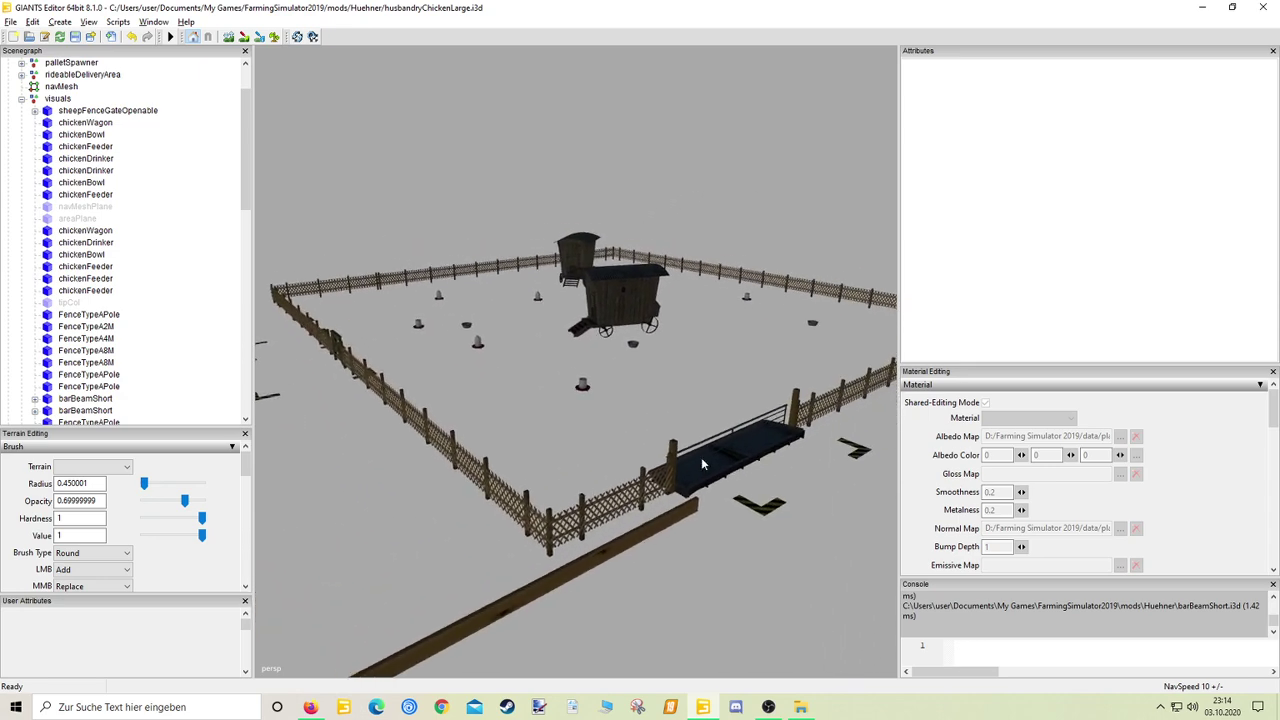
{"action": "middle_click_drag", "start_coordinate": [651, 547], "coordinate": [726, 611], "text": "alt"}
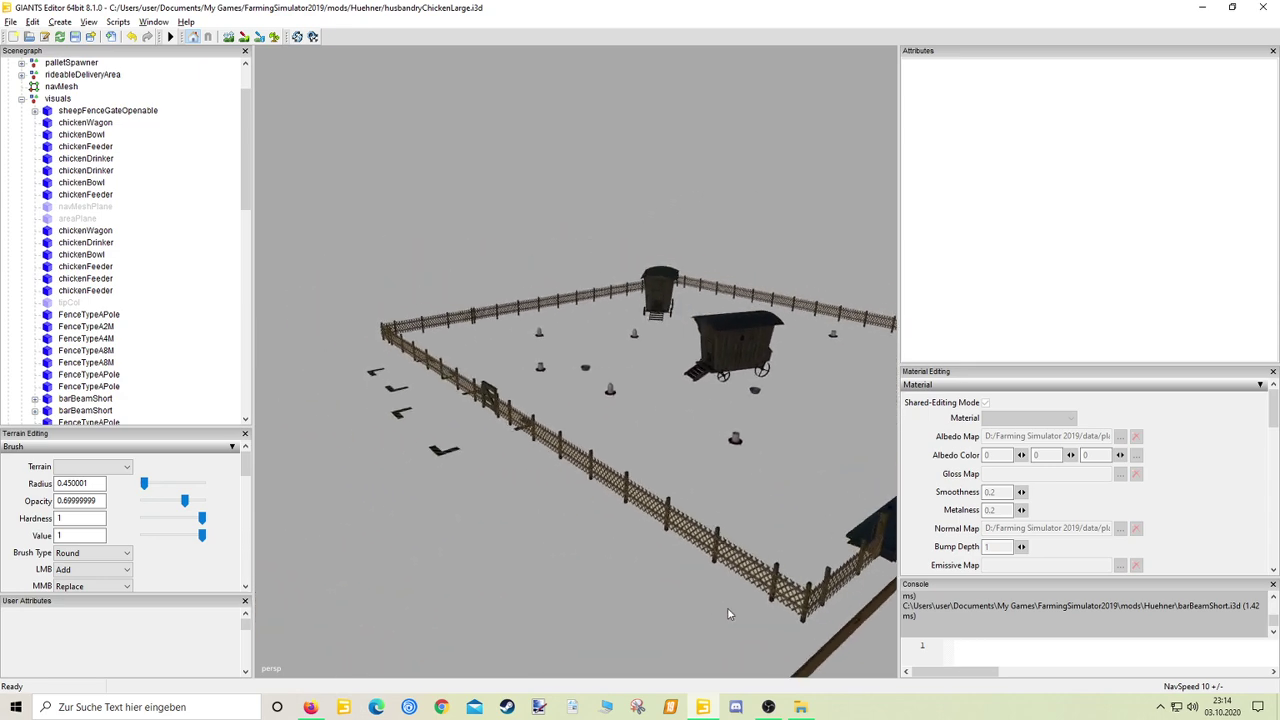
{"action": "left_click_drag", "start_coordinate": [726, 611], "coordinate": [631, 516], "text": "alt"}
{"action": "left_click", "coordinate": [566, 535]}
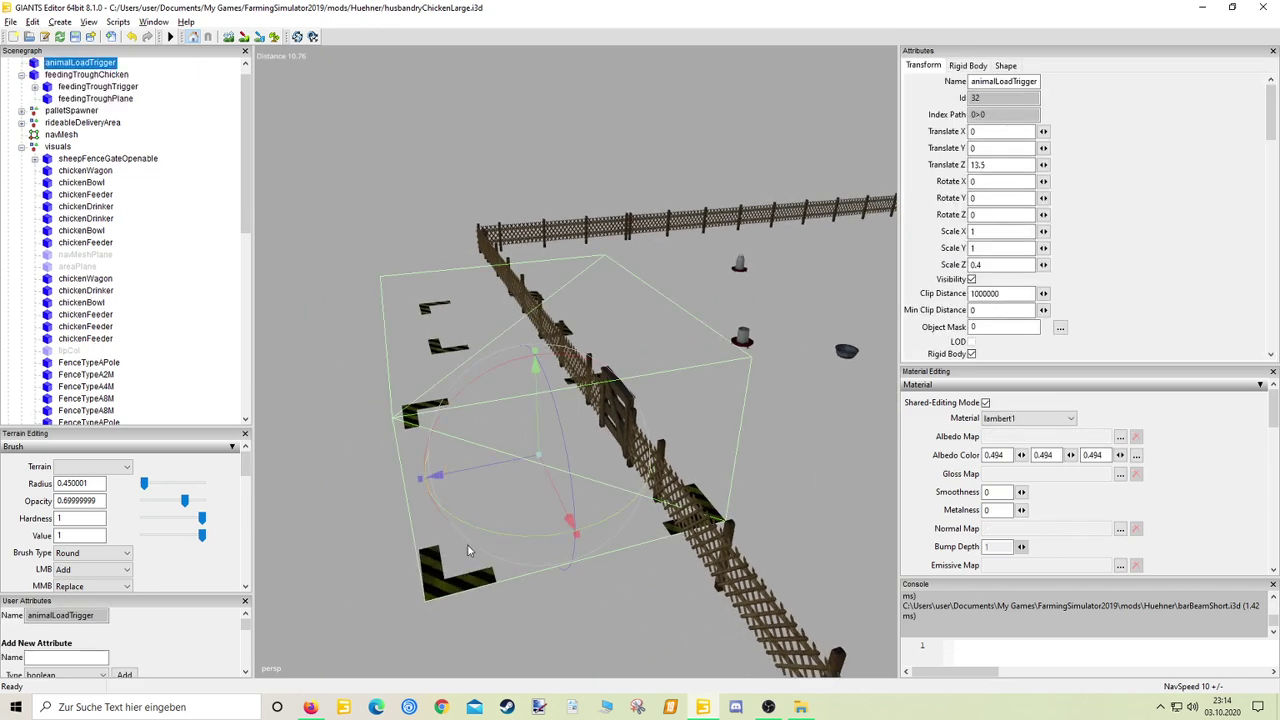
{"action": "left_click_drag", "start_coordinate": [559, 510], "coordinate": [763, 483], "text": "alt"}
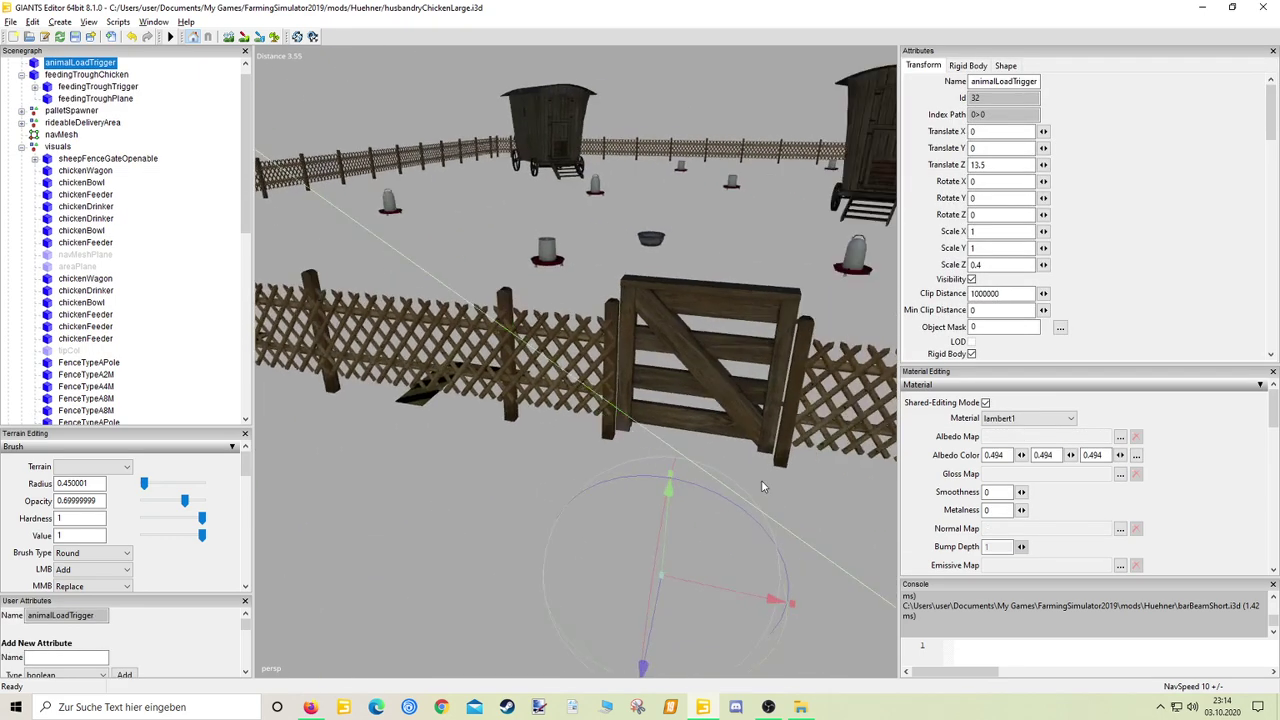
{"action": "middle_click_drag", "start_coordinate": [763, 483], "coordinate": [588, 543], "text": "alt"}
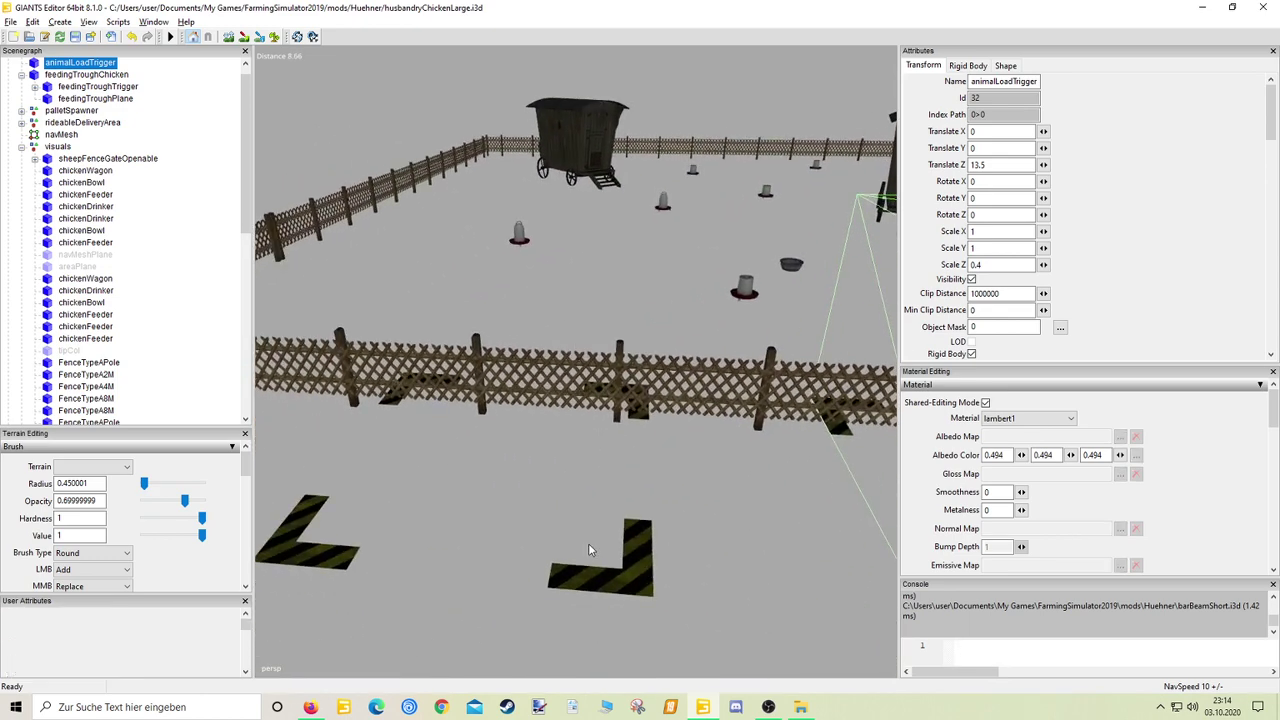
Move the placeableBlockTrigger outward from the fence and set its Translate Z to 14.5
{"action": "left_click", "coordinate": [588, 543]}
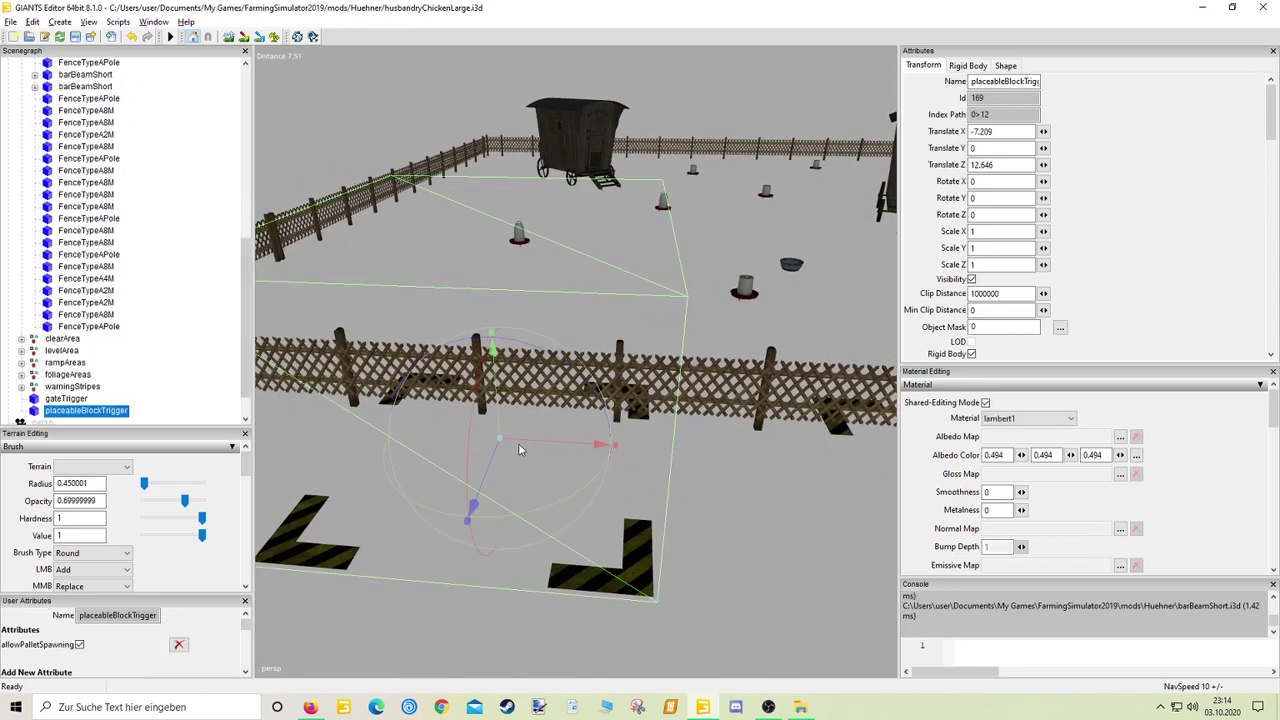
{"action": "middle_click_drag", "start_coordinate": [486, 460], "coordinate": [547, 407]}
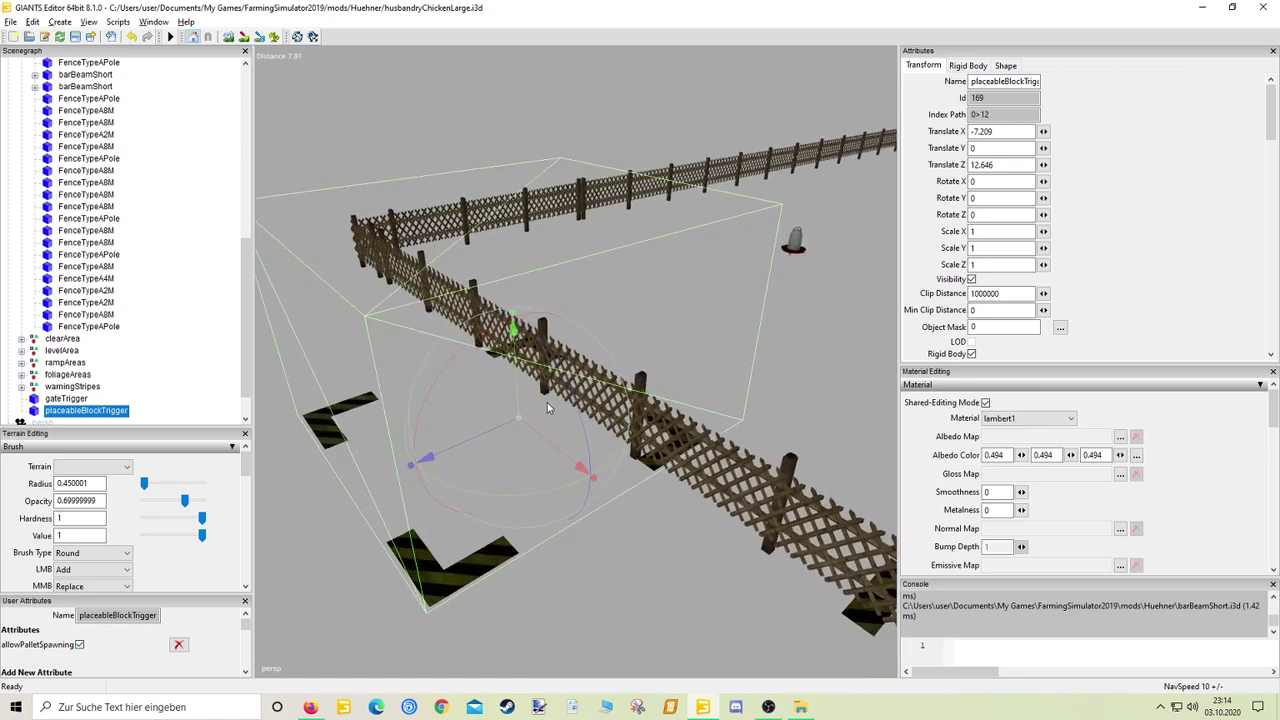
{"action": "left_click_drag", "start_coordinate": [490, 431], "coordinate": [389, 492]}
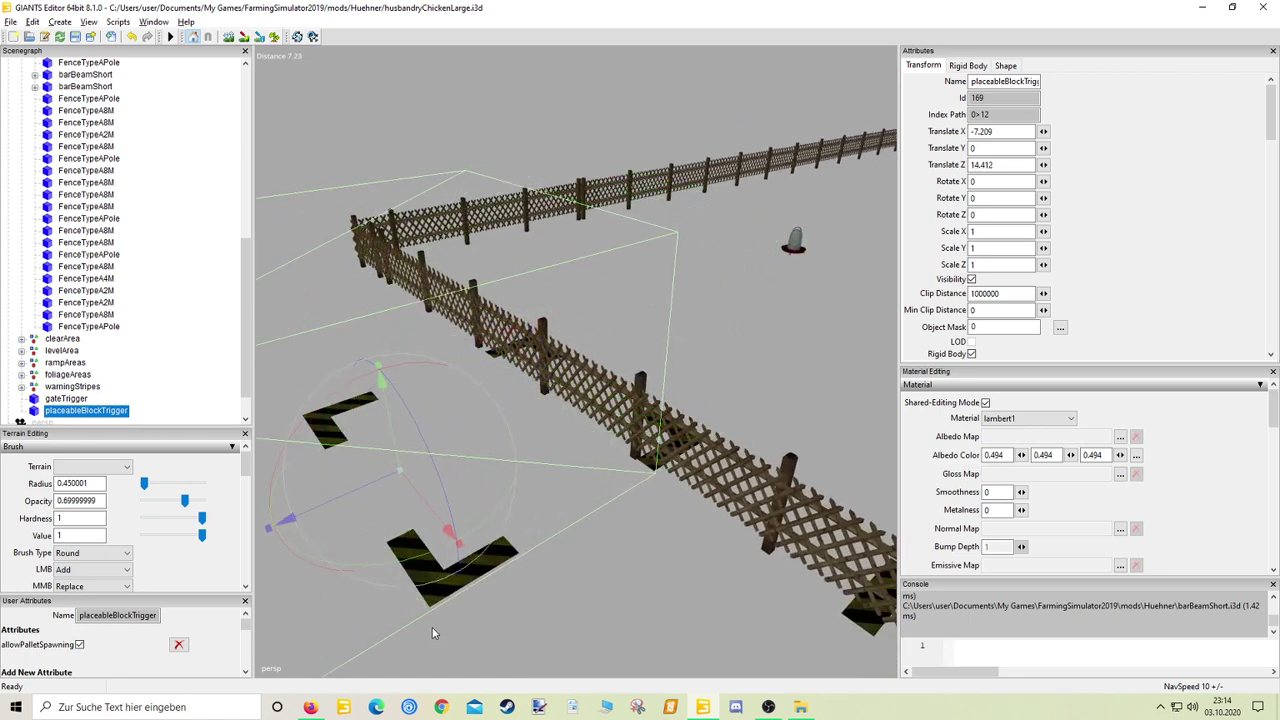
{"action": "scroll", "coordinate": [494, 540], "scroll_direction": "up", "scroll_amount": 6}
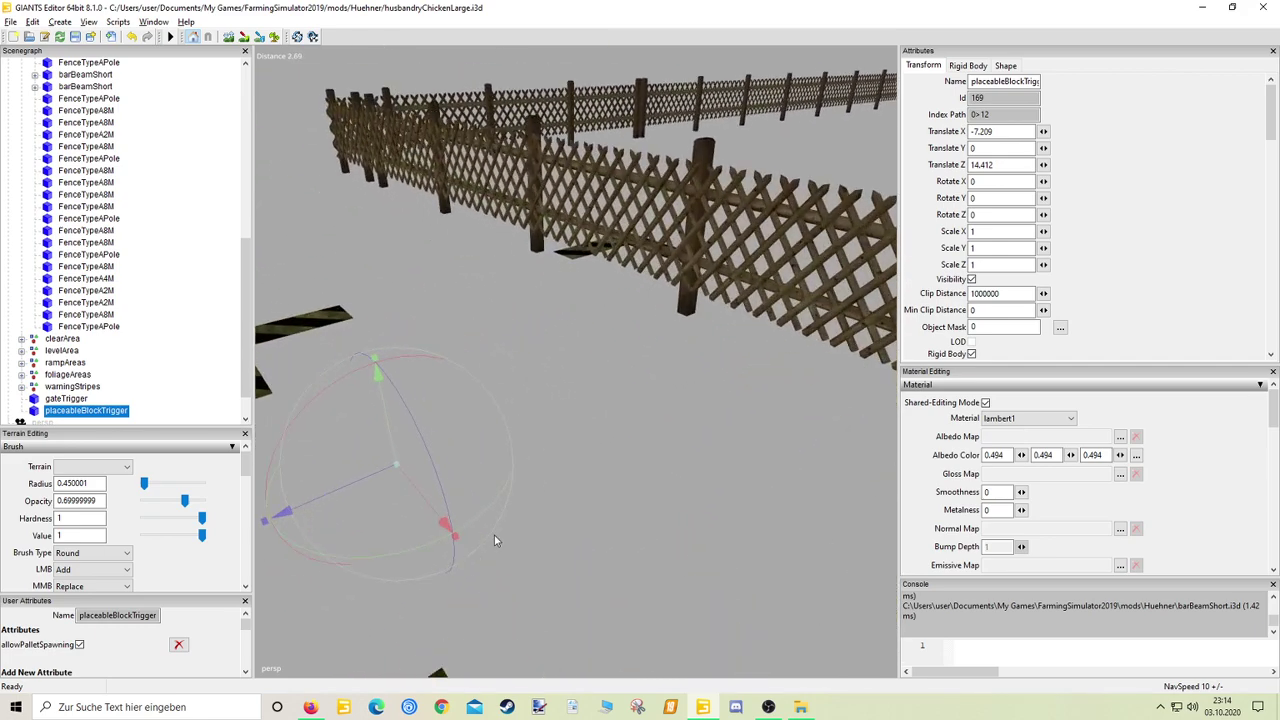
{"action": "scroll", "coordinate": [494, 536], "scroll_direction": "up", "scroll_amount": 4}
{"action": "left_click_drag", "start_coordinate": [517, 510], "coordinate": [799, 449], "text": "alt"}
{"action": "scroll", "coordinate": [757, 456], "scroll_direction": "down", "scroll_amount": 5}
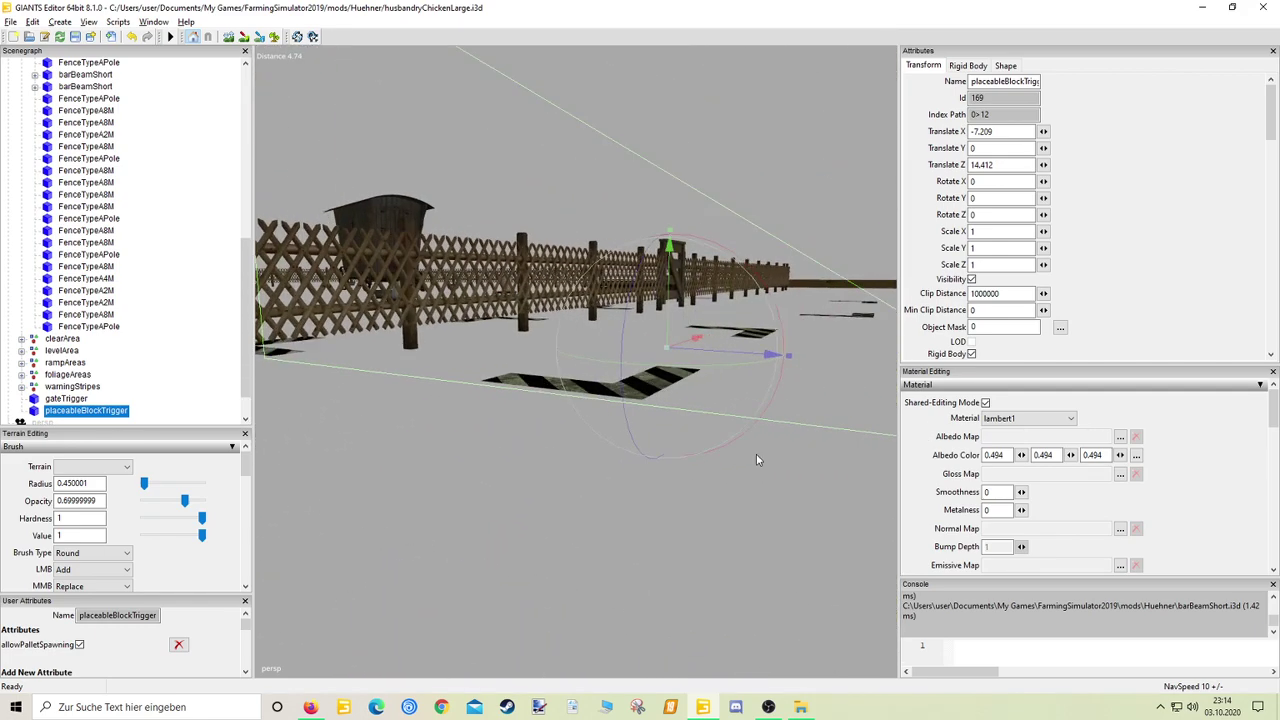
{"action": "scroll", "coordinate": [717, 412], "scroll_direction": "up", "scroll_amount": 5}
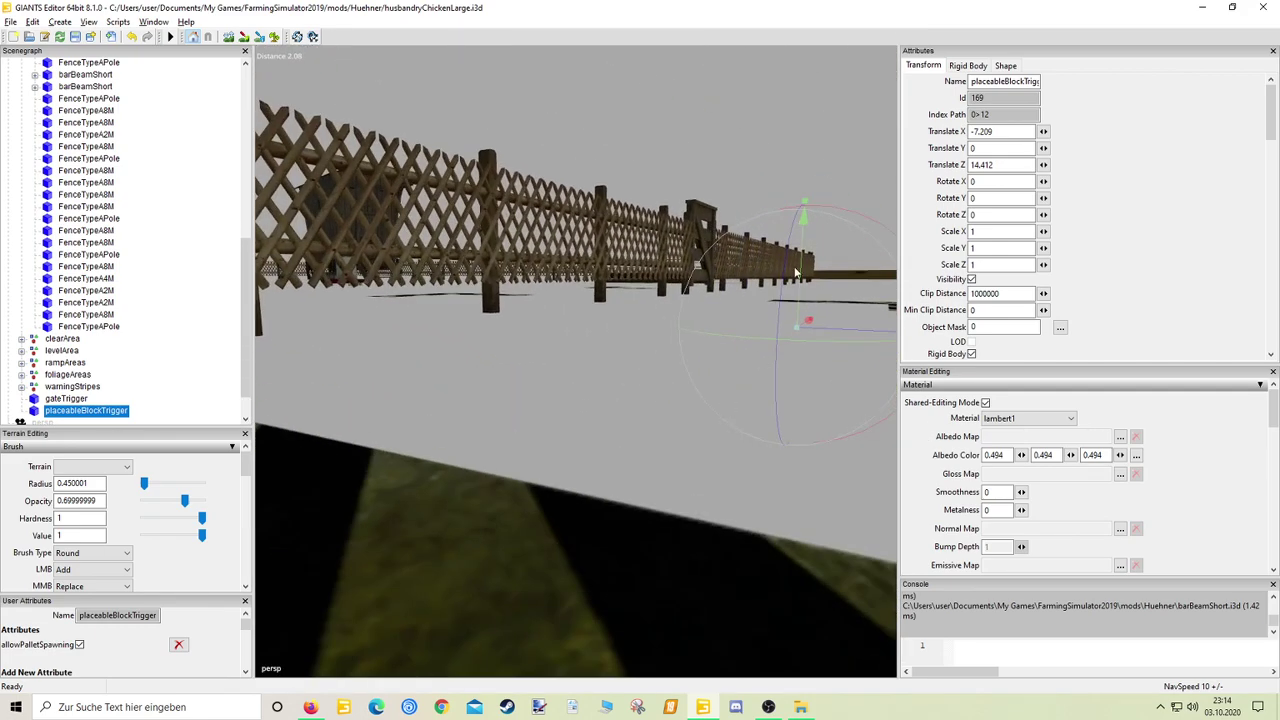
{"action": "left_click_drag", "start_coordinate": [820, 324], "coordinate": [818, 324]}
{"action": "scroll", "coordinate": [800, 332], "scroll_direction": "down", "scroll_amount": 9}
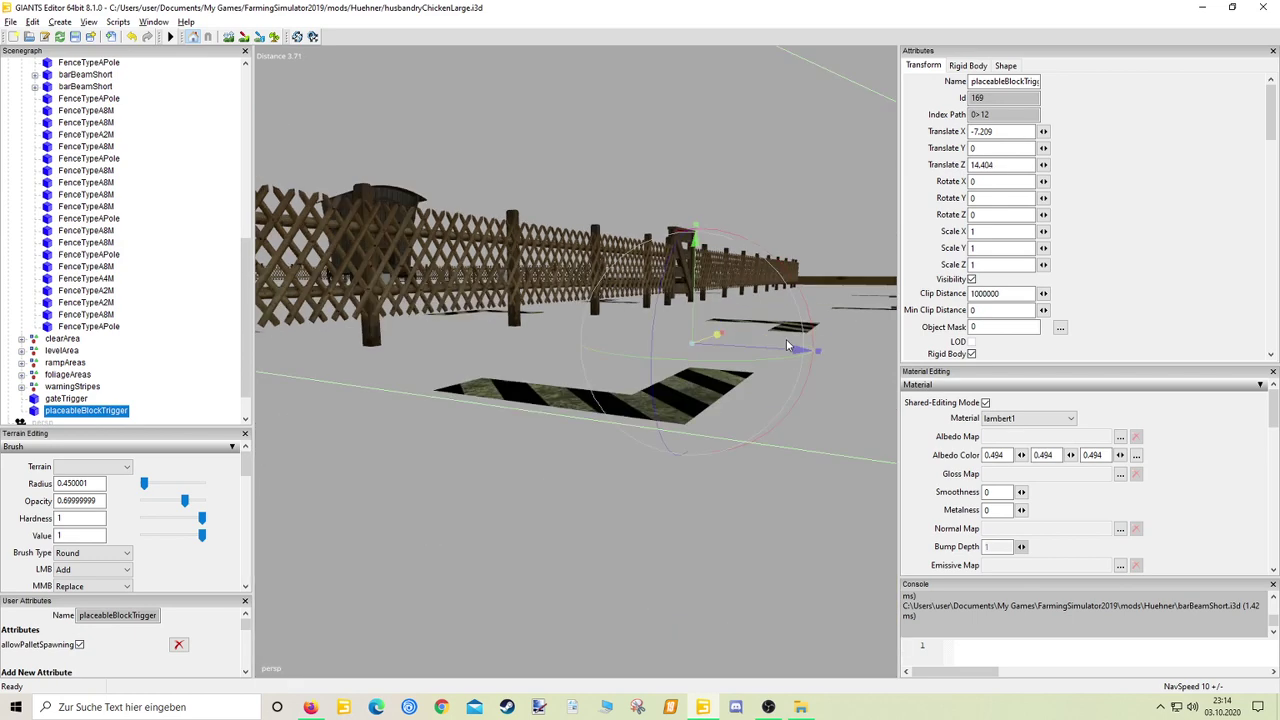
{"action": "middle_click_drag", "start_coordinate": [754, 372], "coordinate": [744, 420], "text": "alt"}
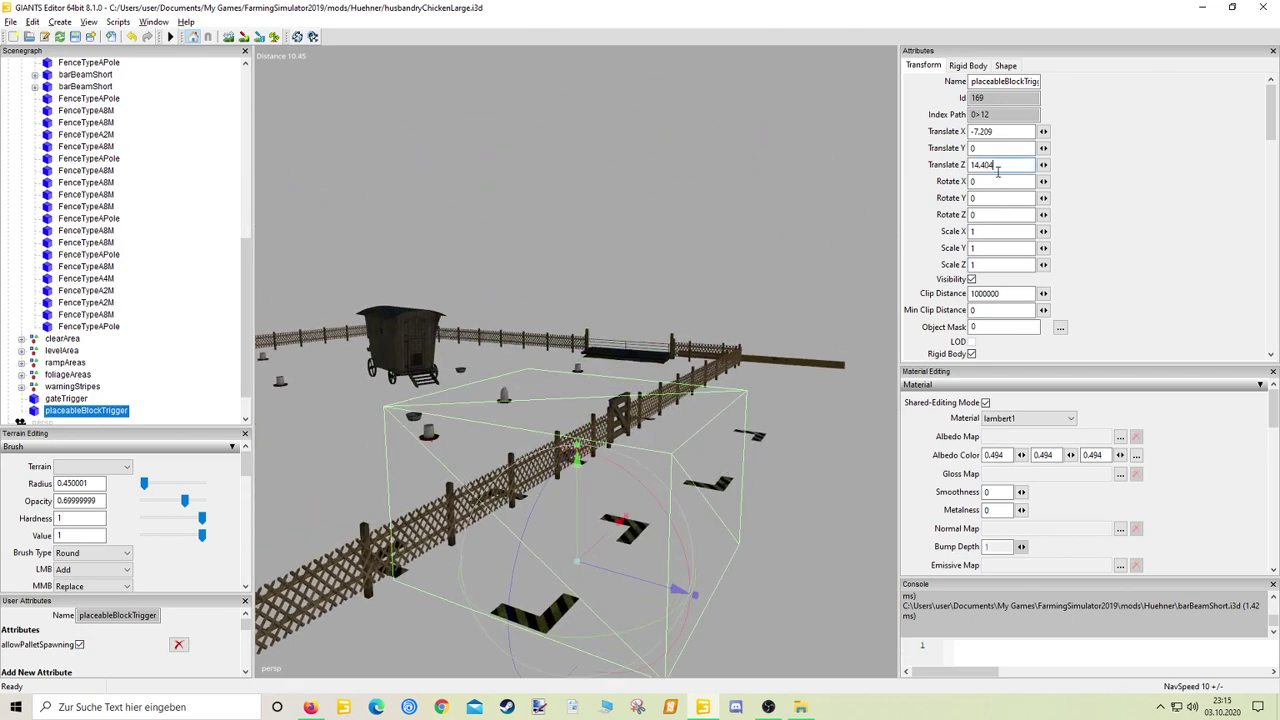
{"action": "type", "text": "14.5"}
{"action": "key", "text": "Return"}
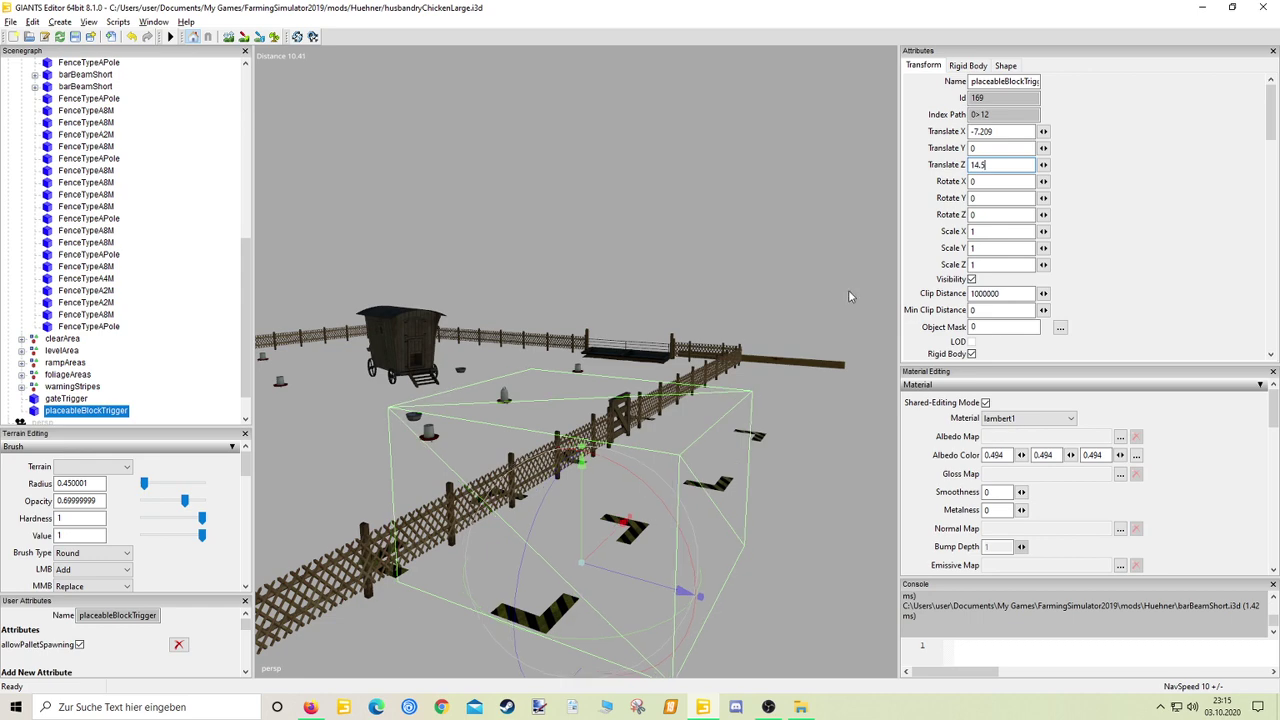
Set the Translate Z of the warningStripesPalletSpawner group to 14.5
{"action": "middle_click_drag", "start_coordinate": [848, 294], "coordinate": [561, 527]}
{"action": "scroll", "coordinate": [647, 478], "scroll_direction": "up", "scroll_amount": 5}
{"action": "scroll", "coordinate": [647, 478], "scroll_direction": "down", "scroll_amount": 3}
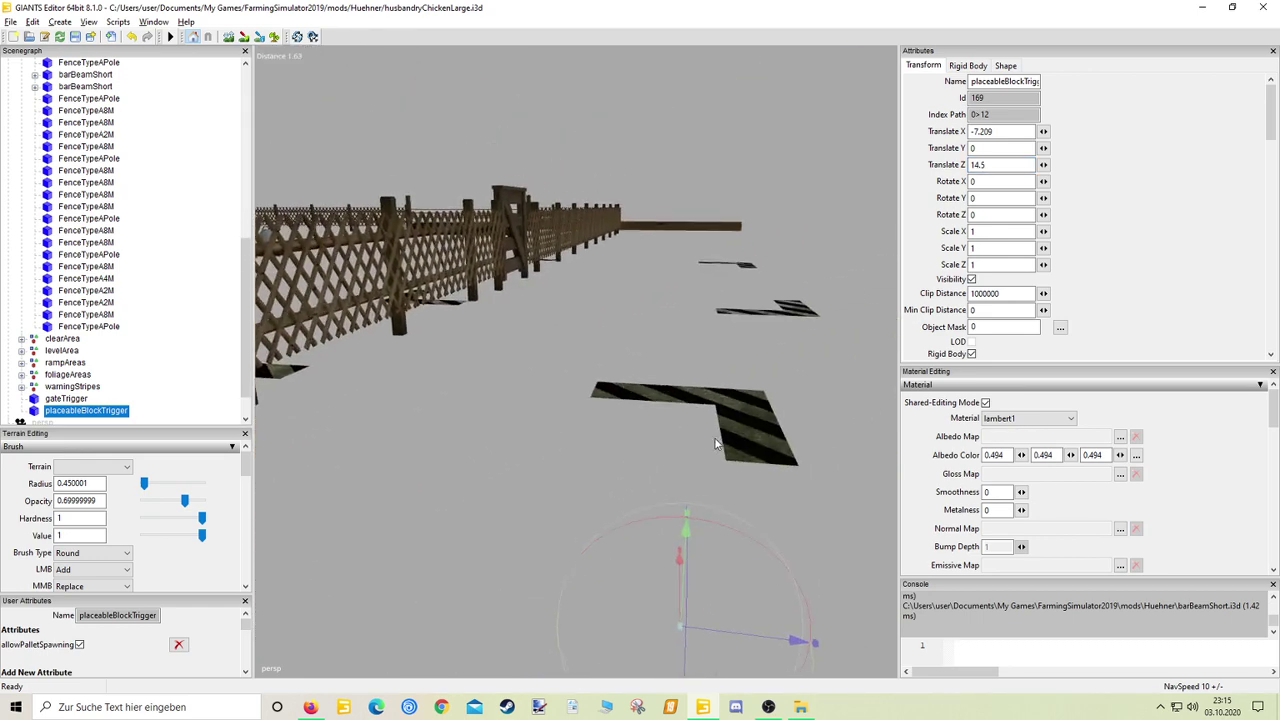
{"action": "left_click", "coordinate": [746, 432]}
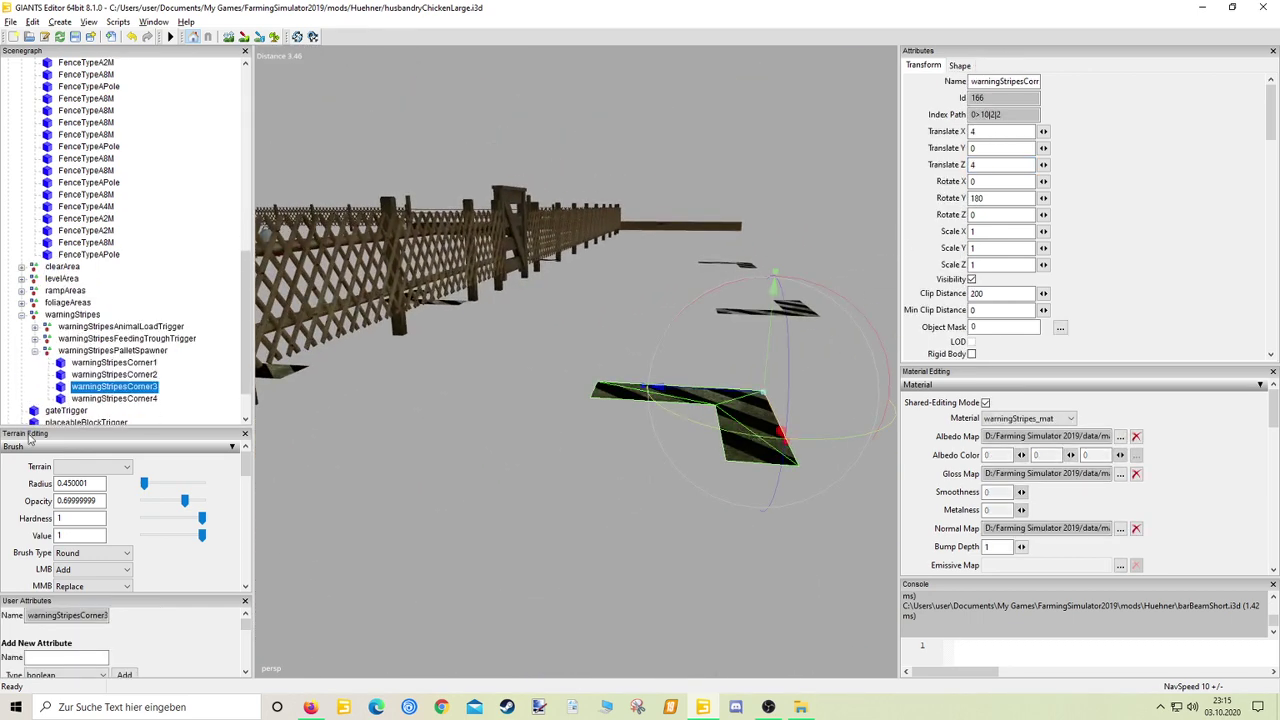
{"action": "left_click", "coordinate": [73, 353]}
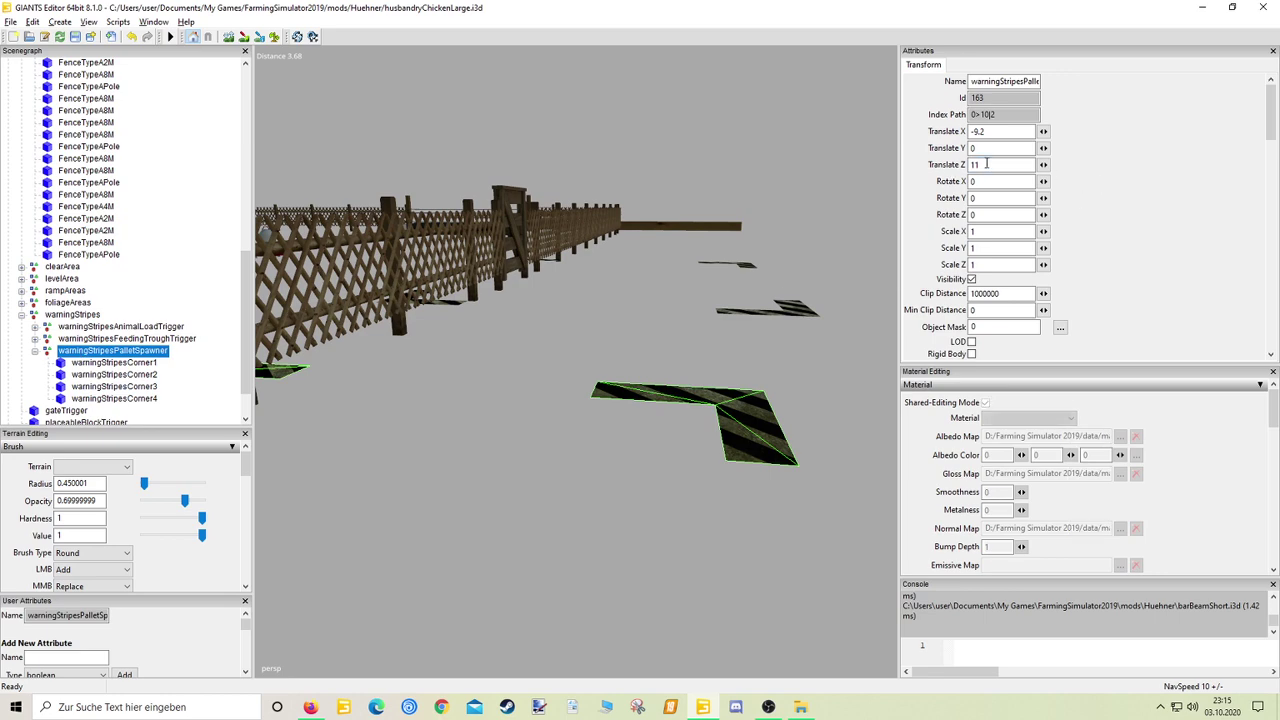
{"action": "type", "text": "14"}
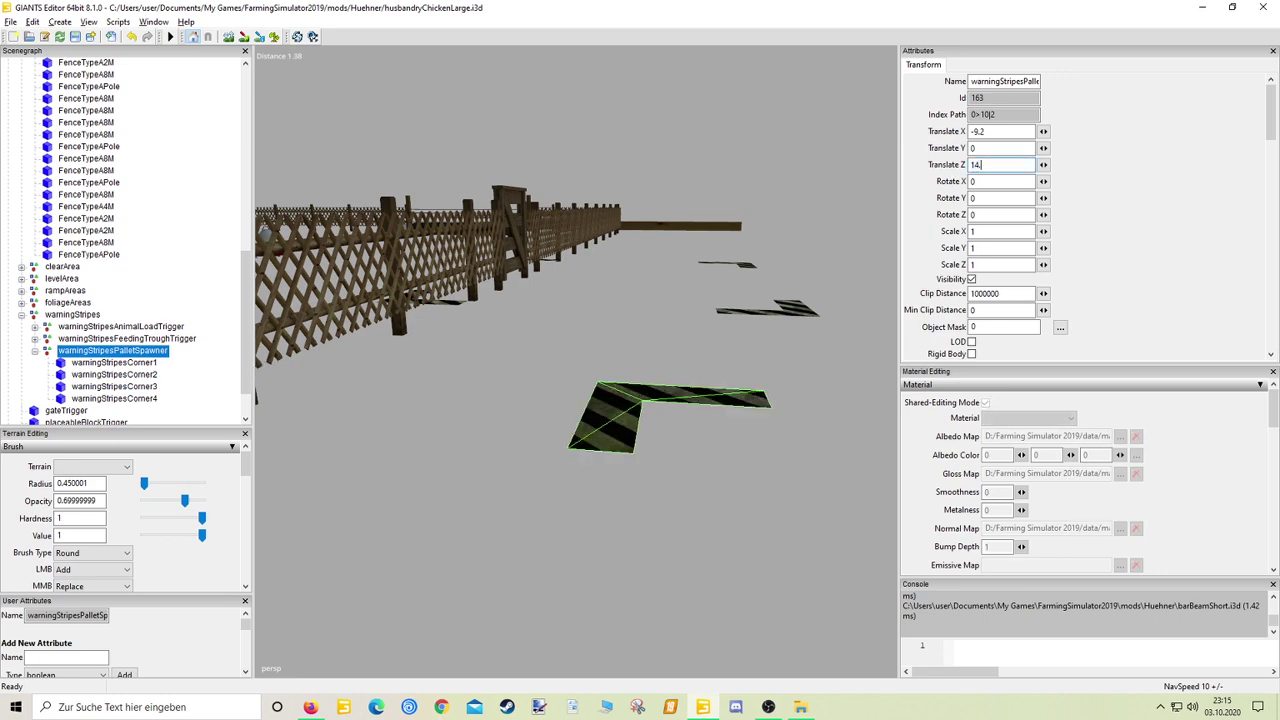
{"action": "type", "text": ".5"}
Set the warningStripesPalletSpawner group's Translate Z to 12 so its stripes sit just outside the fence
{"action": "scroll", "coordinate": [497, 443], "scroll_direction": "down", "scroll_amount": 5}
{"action": "middle_click_drag", "start_coordinate": [495, 445], "coordinate": [517, 467], "text": "alt"}
{"action": "left_click_drag", "start_coordinate": [517, 467], "coordinate": [546, 465], "text": "alt"}
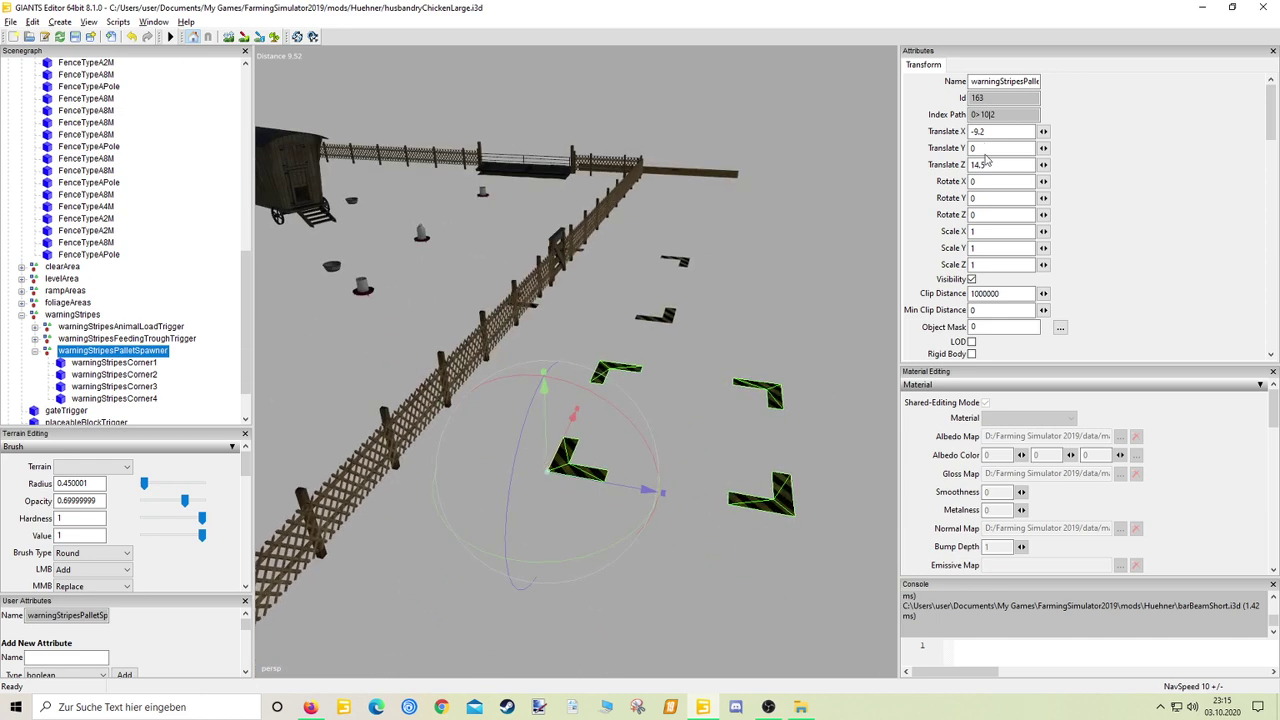
{"action": "type", "text": "11"}
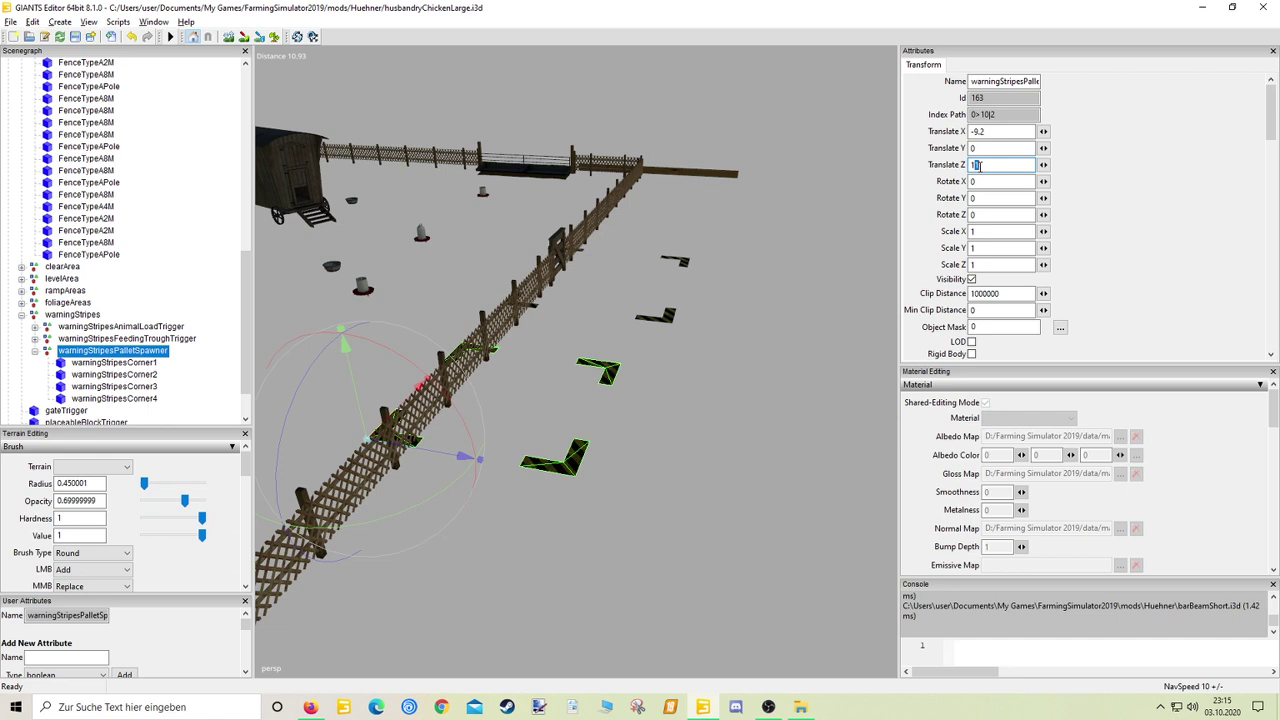
{"action": "type", "text": "12"}
Select the placeableBlockTrigger and check how its volume covers the pallet spawner's warning stripes
{"action": "scroll", "coordinate": [92, 401], "scroll_direction": "down", "scroll_amount": 1}
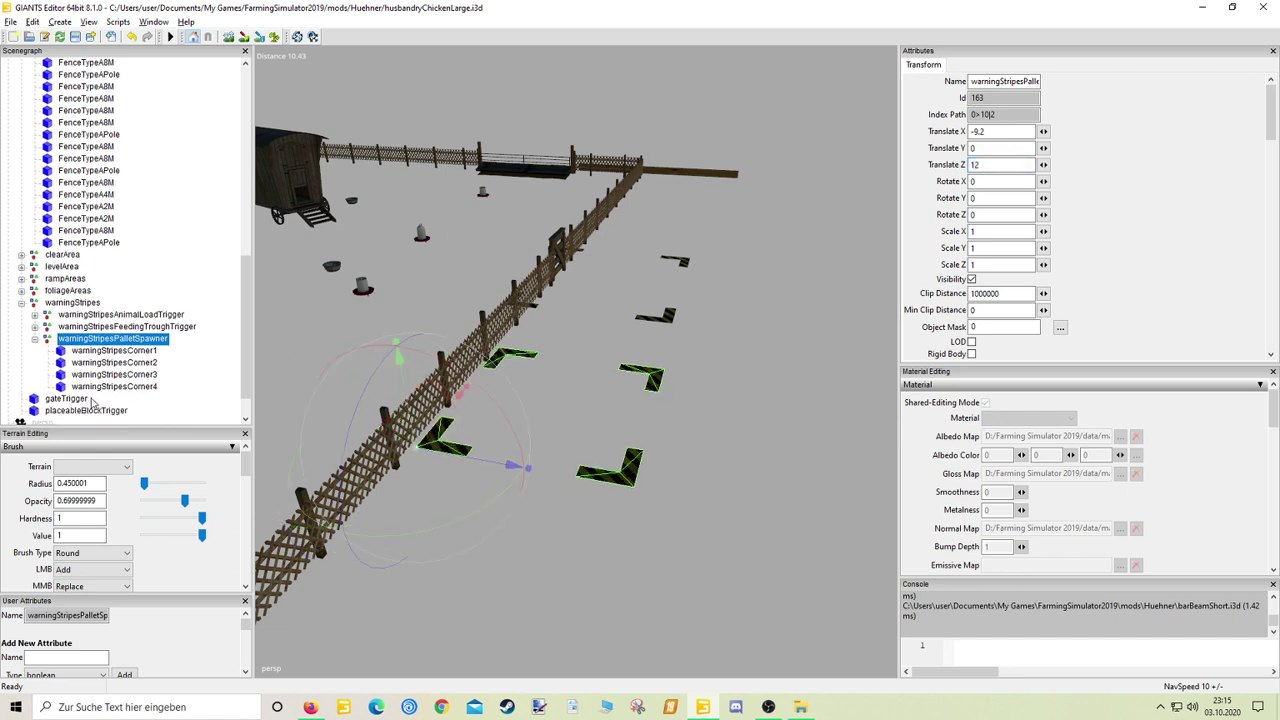
{"action": "left_click", "coordinate": [92, 412]}
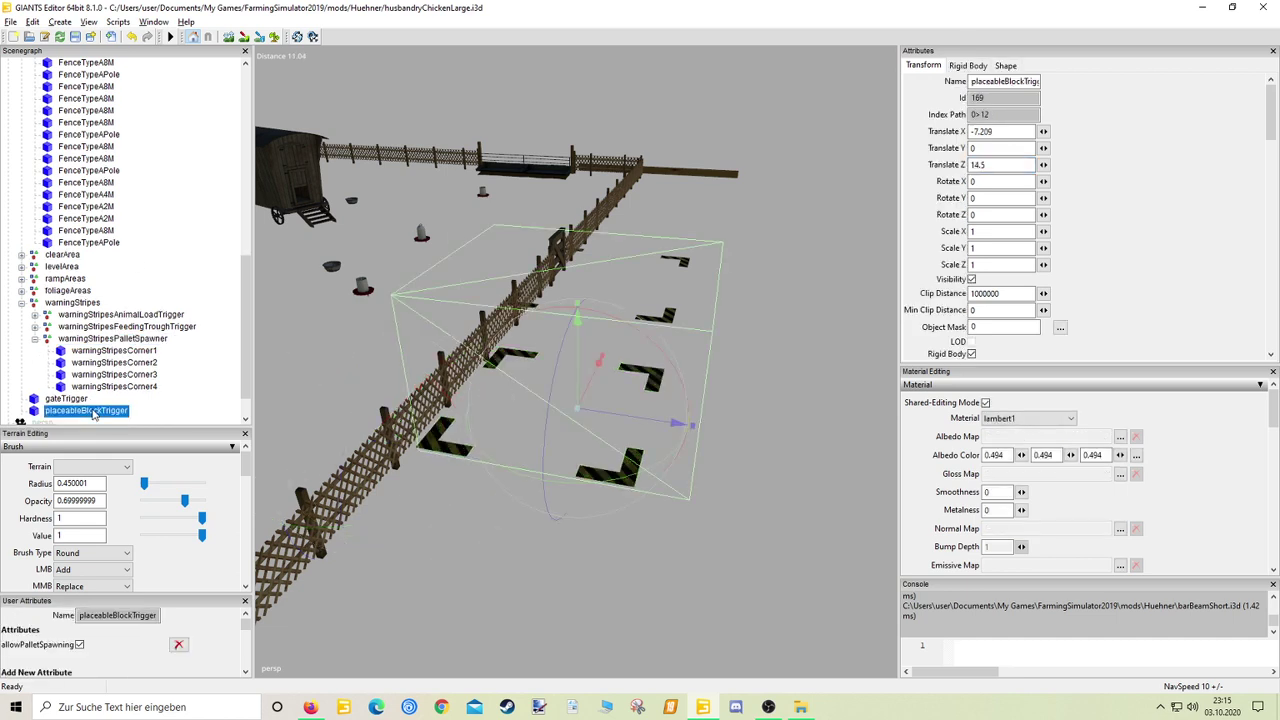
{"action": "left_click_drag", "start_coordinate": [313, 471], "coordinate": [328, 455], "text": "alt"}
{"action": "middle_click_drag", "start_coordinate": [591, 431], "coordinate": [479, 503], "text": "alt"}
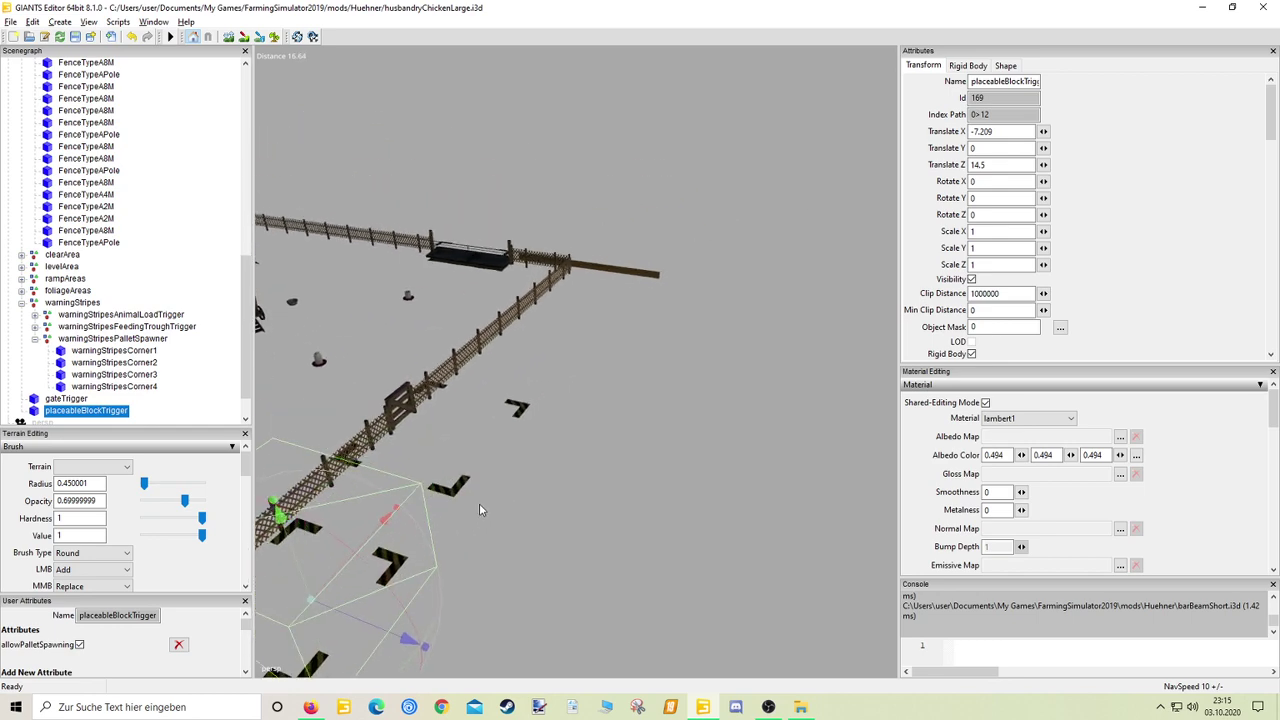
Lengthen the barBeamShort post at the feeding trough's end nearest the fence corner by setting its Scale X to 1.4
{"action": "scroll", "coordinate": [479, 503], "scroll_direction": "up", "scroll_amount": 3}
{"action": "left_click_drag", "start_coordinate": [648, 428], "coordinate": [533, 370], "text": "alt"}
{"action": "scroll", "coordinate": [448, 423], "scroll_direction": "down", "scroll_amount": 3}
{"action": "right_click_drag", "start_coordinate": [533, 374], "coordinate": [372, 403]}
{"action": "left_click", "coordinate": [476, 321]}
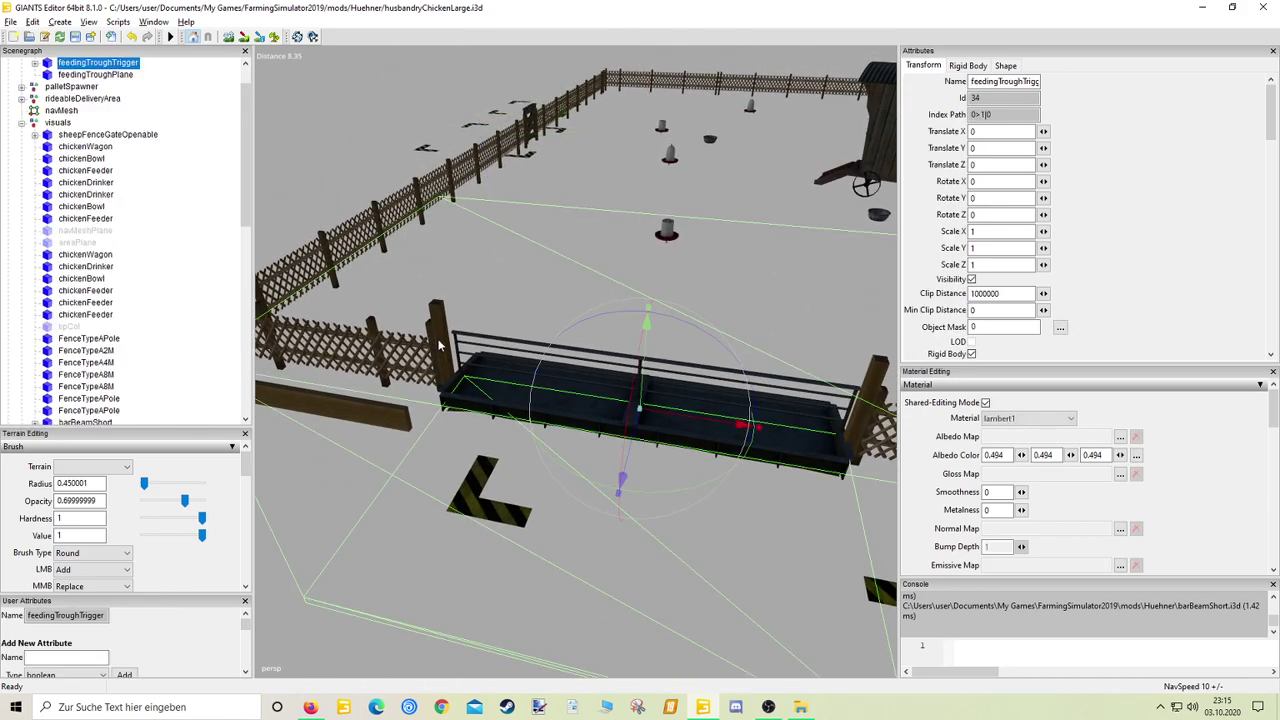
{"action": "scroll", "coordinate": [478, 319], "scroll_direction": "up", "scroll_amount": 5}
{"action": "right_click_drag", "start_coordinate": [478, 318], "coordinate": [450, 339]}
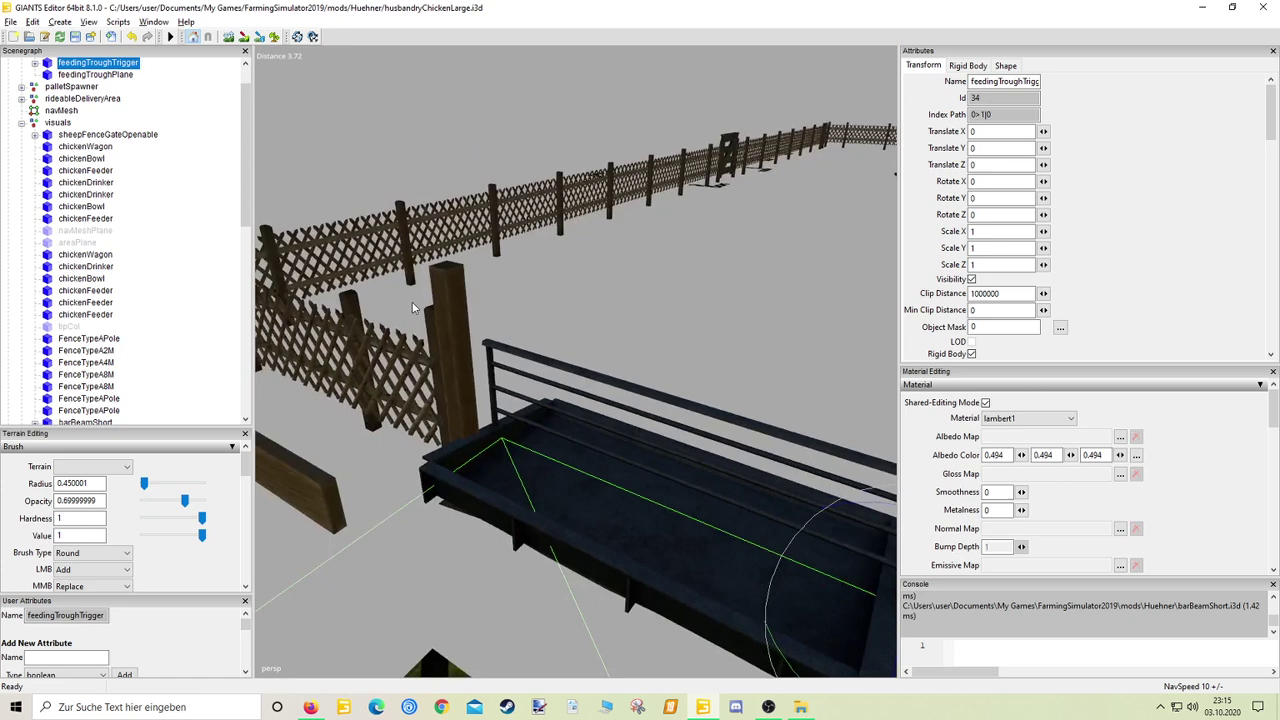
{"action": "left_click", "coordinate": [450, 339]}
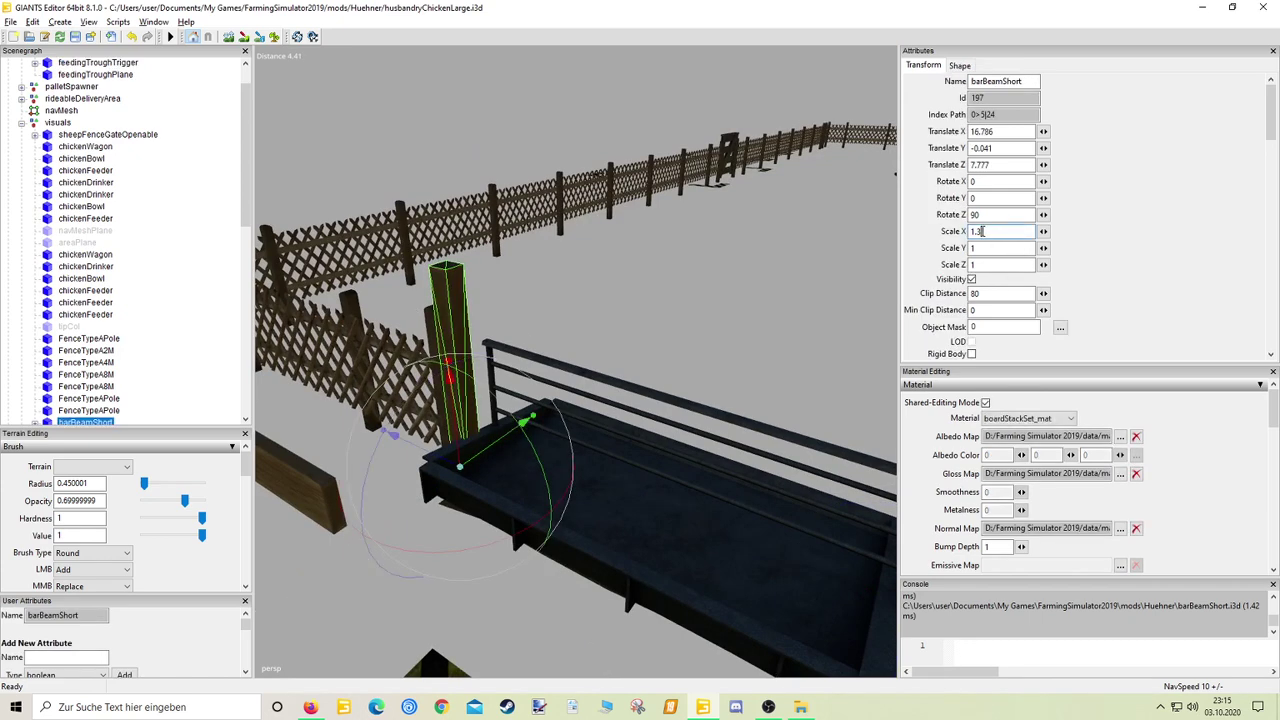
{"action": "type", "text": "4"}
{"action": "key", "text": "Return"}
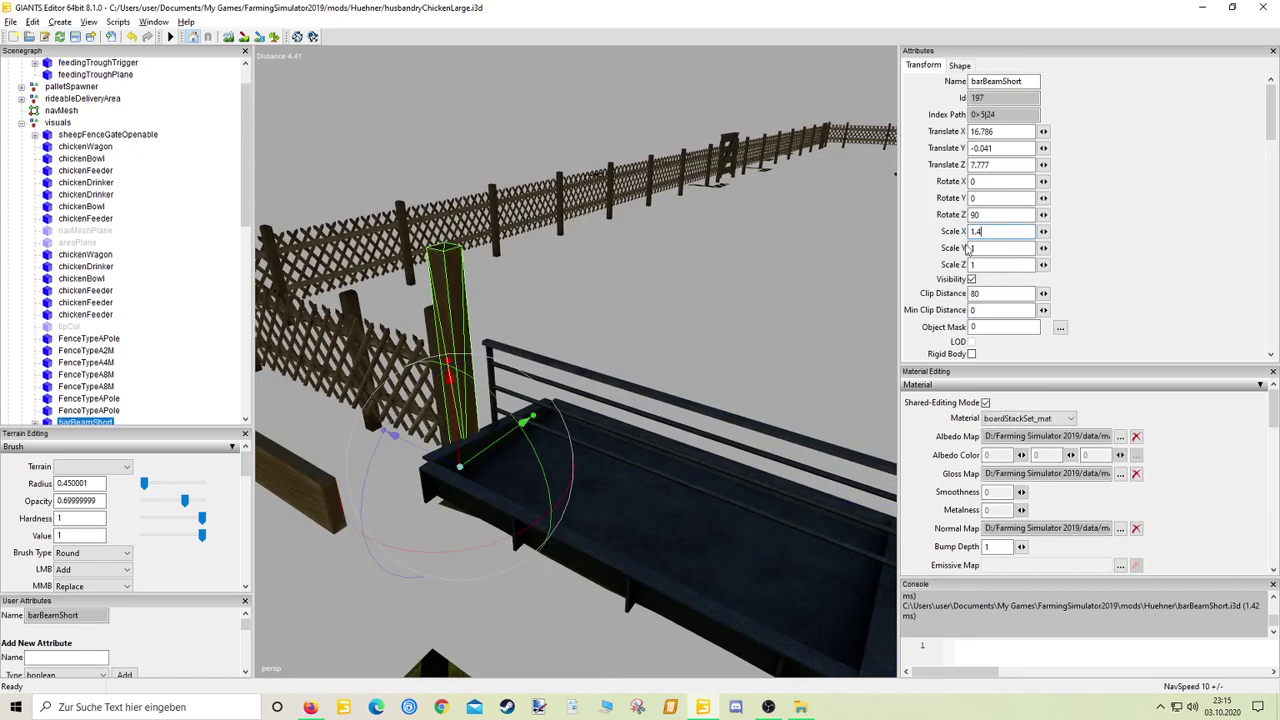
Set the Scale X of the barBeamShort post at the trough's opposite end to 1.4
{"action": "left_click_drag", "start_coordinate": [630, 375], "coordinate": [812, 371], "text": "alt"}
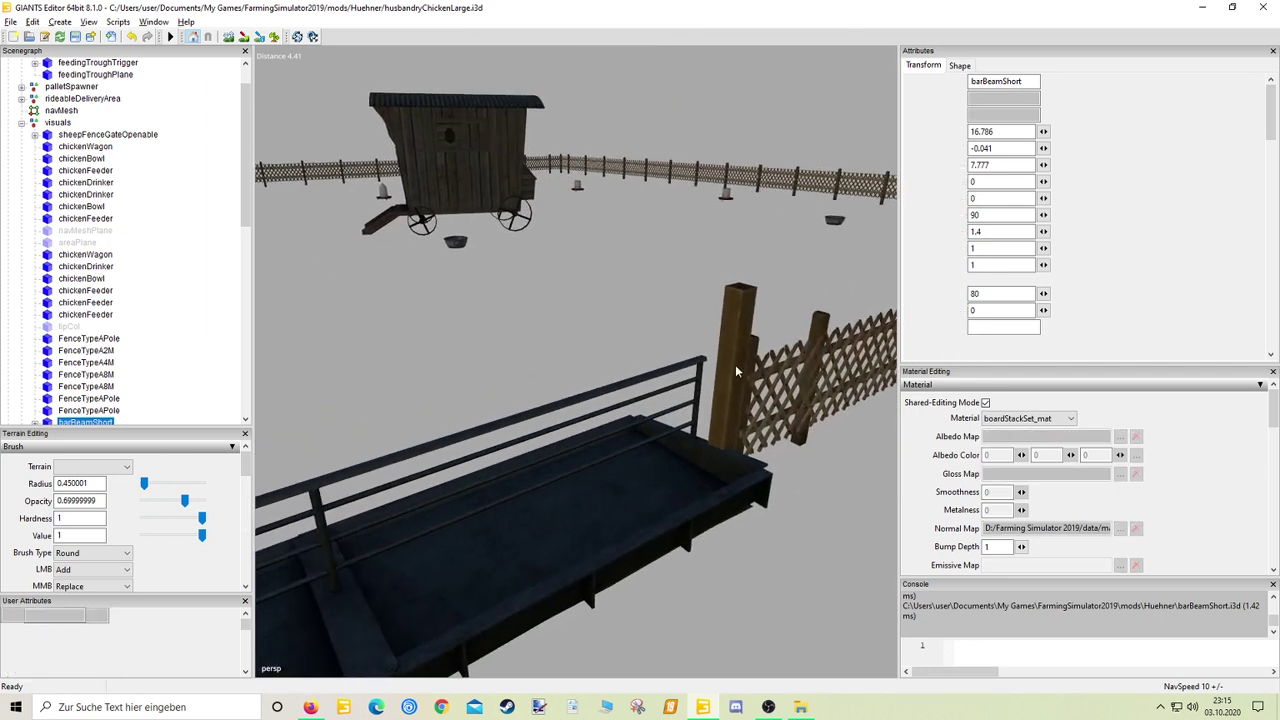
{"action": "left_click", "coordinate": [735, 364]}
{"action": "type", "text": "4"}
{"action": "key", "text": "Return"}
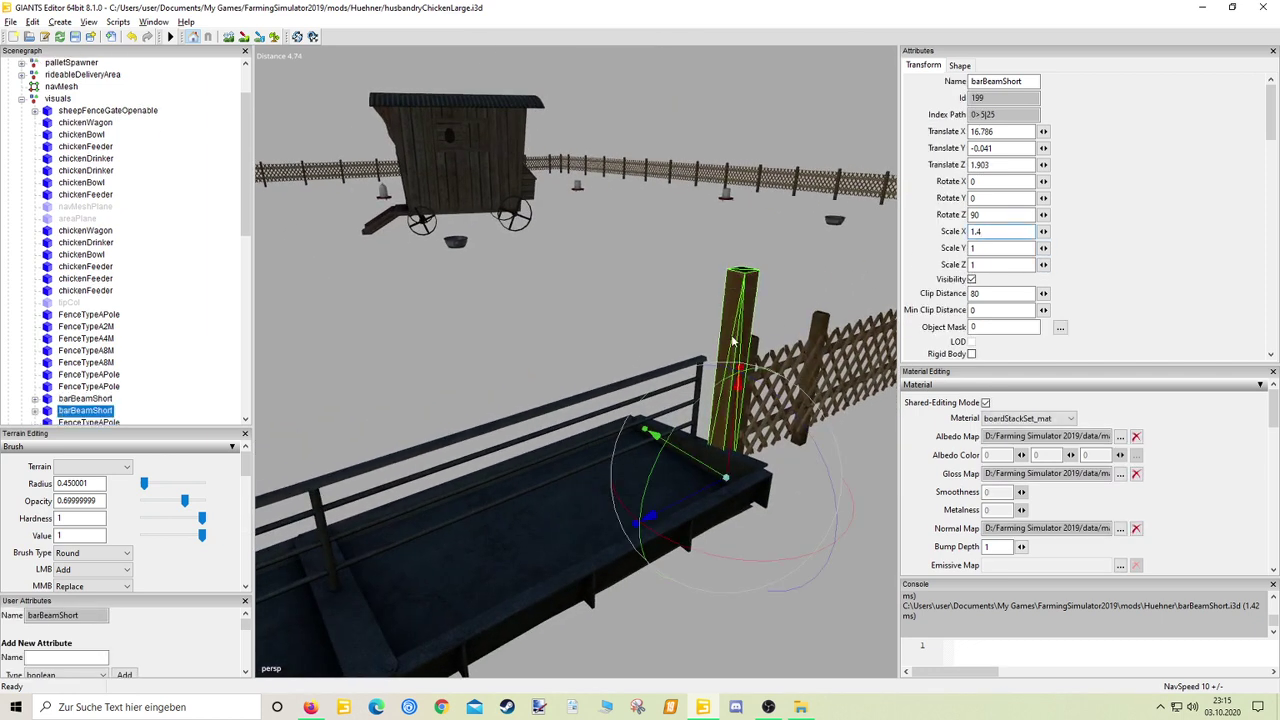
Duplicate this post as a crossbeam raised to about Y 1.656 and laid horizontally with Rotate Y at -90
{"action": "key", "text": "ctrl+d"}
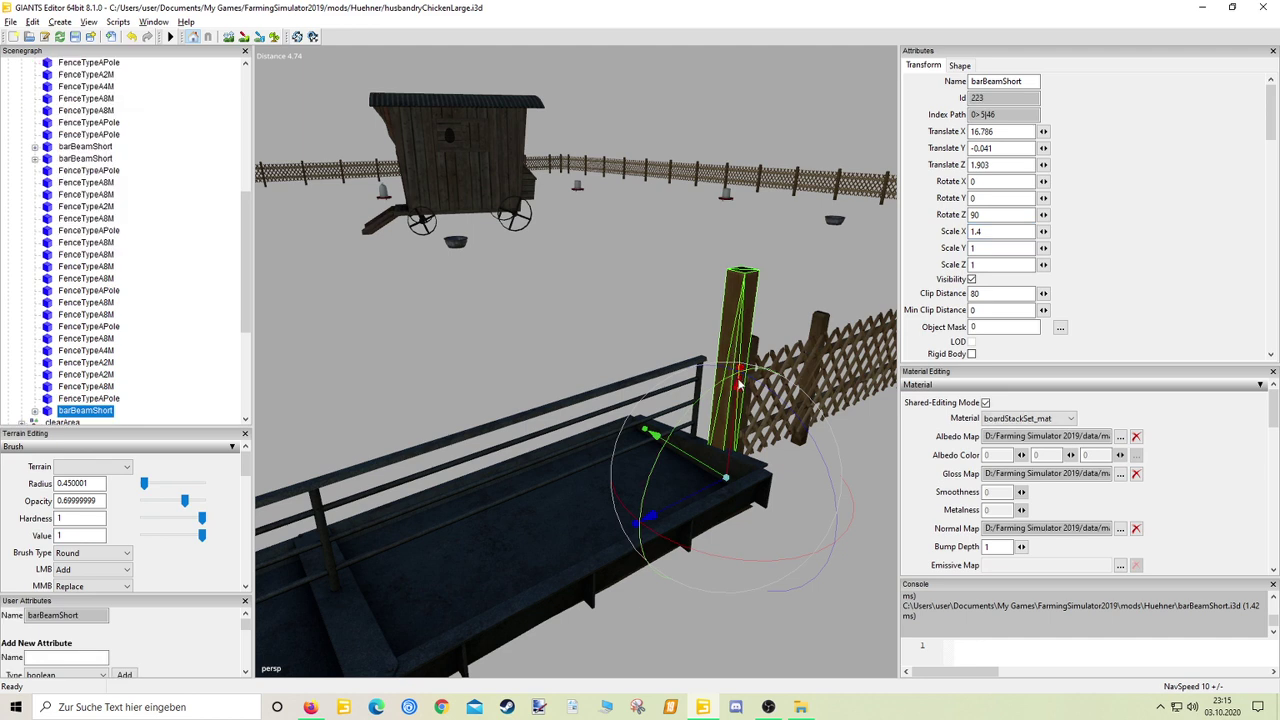
{"action": "left_click_drag", "start_coordinate": [740, 374], "coordinate": [698, 341]}
{"action": "left_click_drag", "start_coordinate": [1005, 198], "coordinate": [978, 205]}
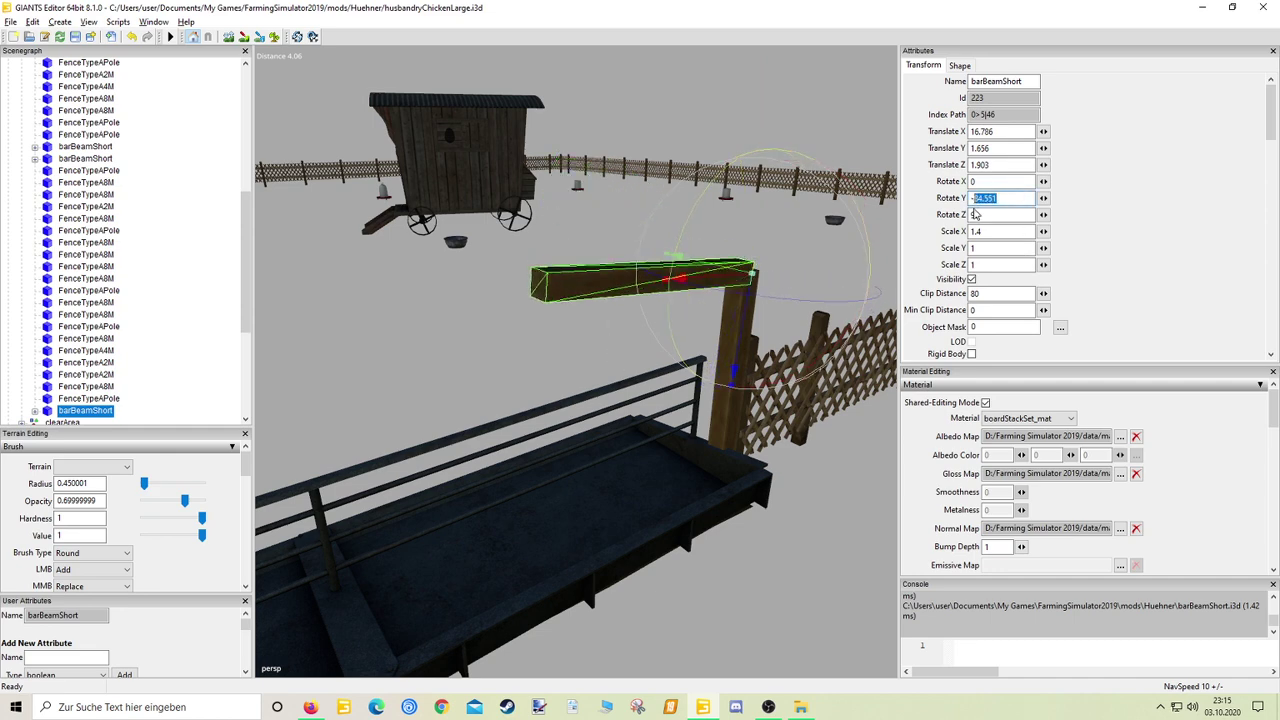
{"action": "type", "text": "90"}
Align the crossbeam's end on top of the post, at about Y 1.749 and Z 1.824
{"action": "middle_click_drag", "start_coordinate": [709, 362], "coordinate": [713, 368], "text": "alt"}
{"action": "scroll", "coordinate": [715, 369], "scroll_direction": "up", "scroll_amount": 3}
{"action": "scroll", "coordinate": [728, 364], "scroll_direction": "up", "scroll_amount": 3}
{"action": "left_click_drag", "start_coordinate": [730, 363], "coordinate": [662, 403], "text": "alt"}
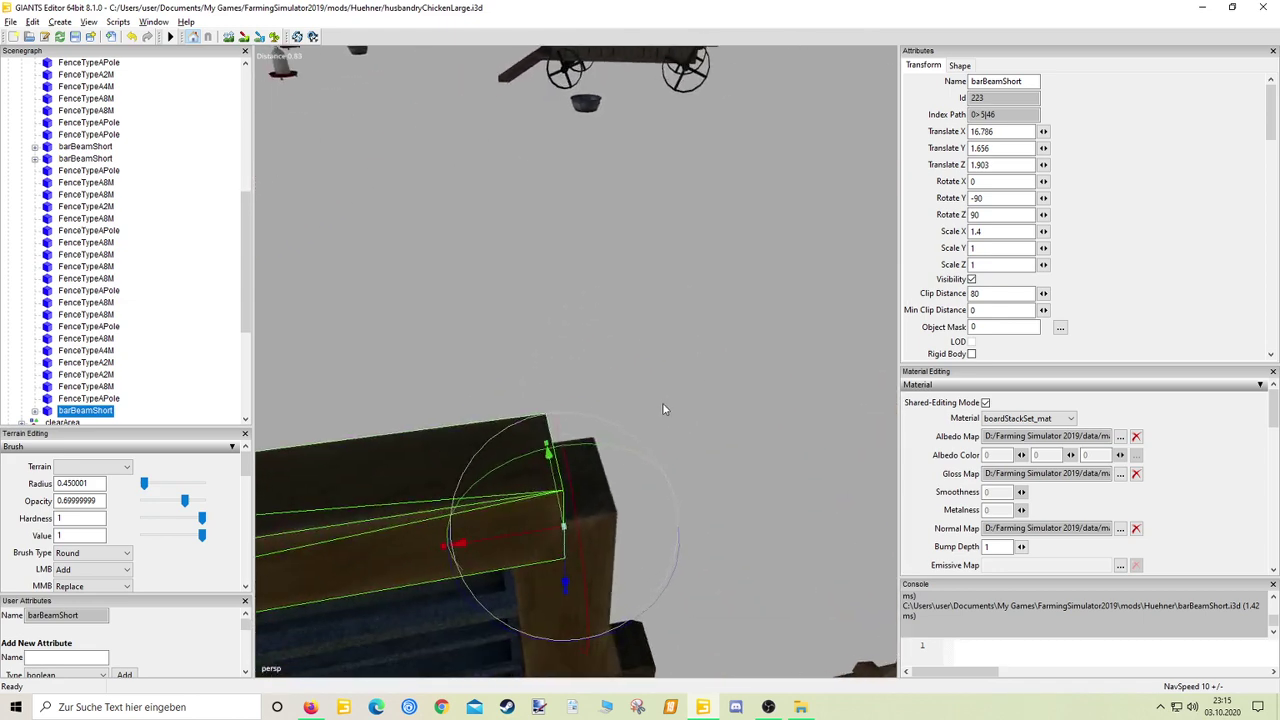
{"action": "right_click_drag", "start_coordinate": [662, 409], "coordinate": [569, 474]}
{"action": "right_click_drag", "start_coordinate": [595, 518], "coordinate": [625, 387]}
{"action": "left_click_drag", "start_coordinate": [632, 429], "coordinate": [643, 386]}
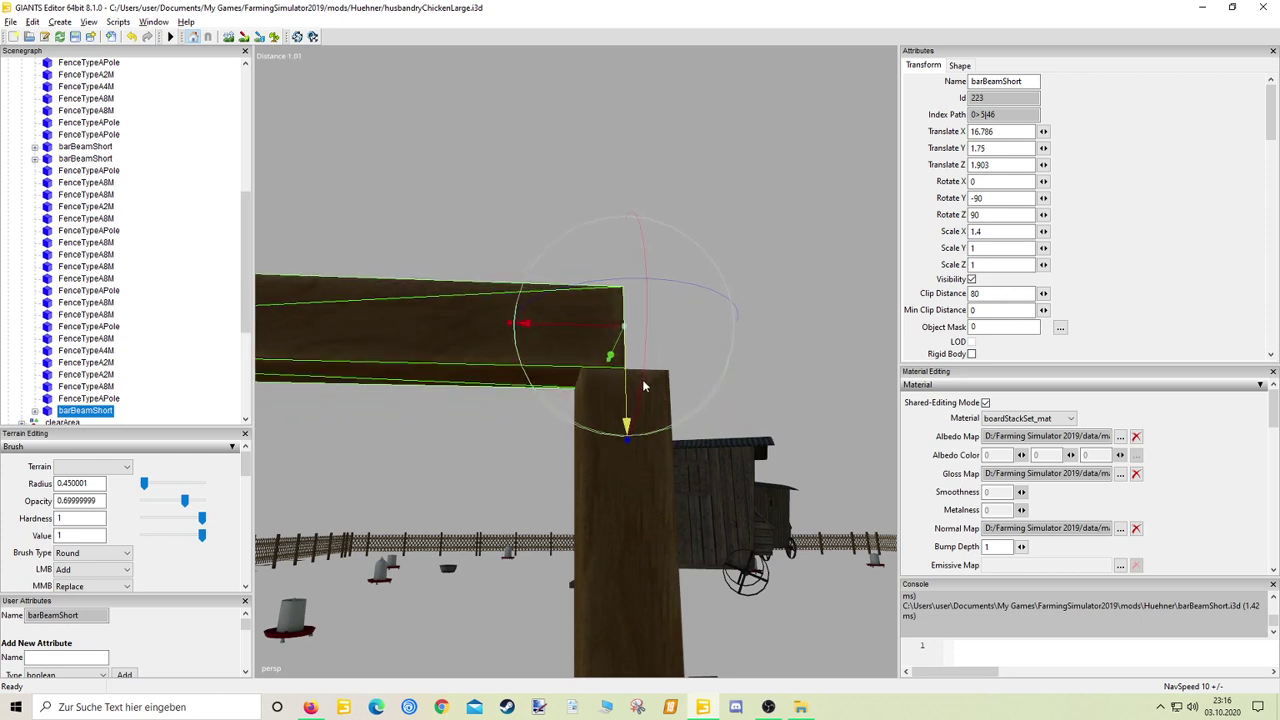
{"action": "left_click_drag", "start_coordinate": [612, 325], "coordinate": [649, 331]}
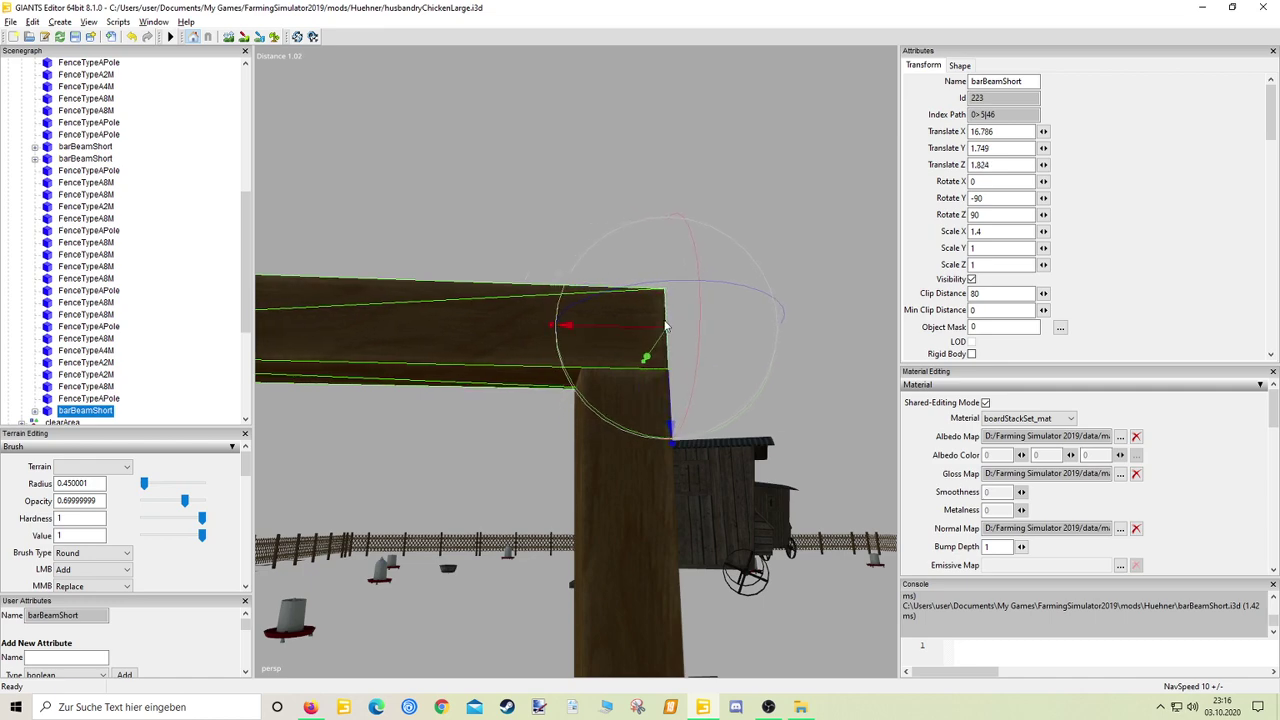
Stretch the crossbeam along the trough so it ends flush with the opposite post, at a Scale X of 4.945
{"action": "scroll", "coordinate": [639, 374], "scroll_direction": "down", "scroll_amount": 5}
{"action": "middle_click_drag", "start_coordinate": [639, 374], "coordinate": [680, 389], "text": "alt"}
{"action": "left_click_drag", "start_coordinate": [680, 389], "coordinate": [684, 433], "text": "alt"}
{"action": "scroll", "coordinate": [685, 438], "scroll_direction": "down", "scroll_amount": 4}
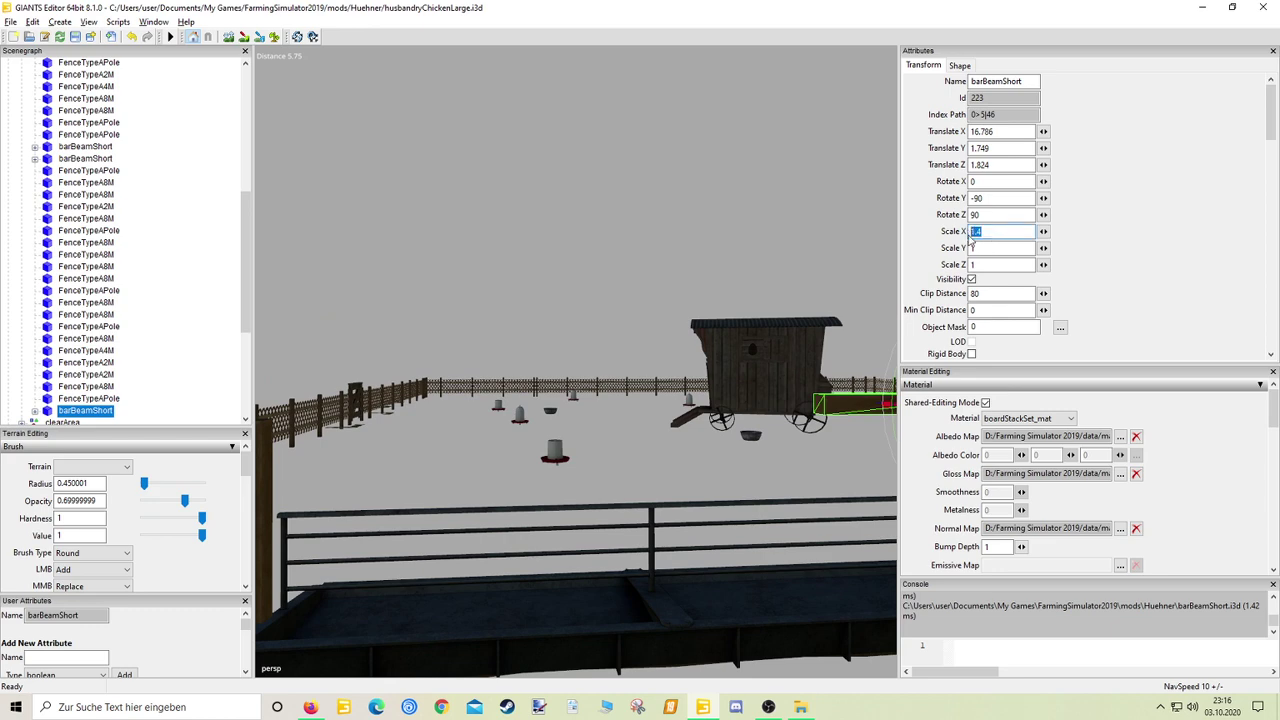
{"action": "type", "text": "5"}
{"action": "middle_click_drag", "start_coordinate": [415, 429], "coordinate": [534, 385]}
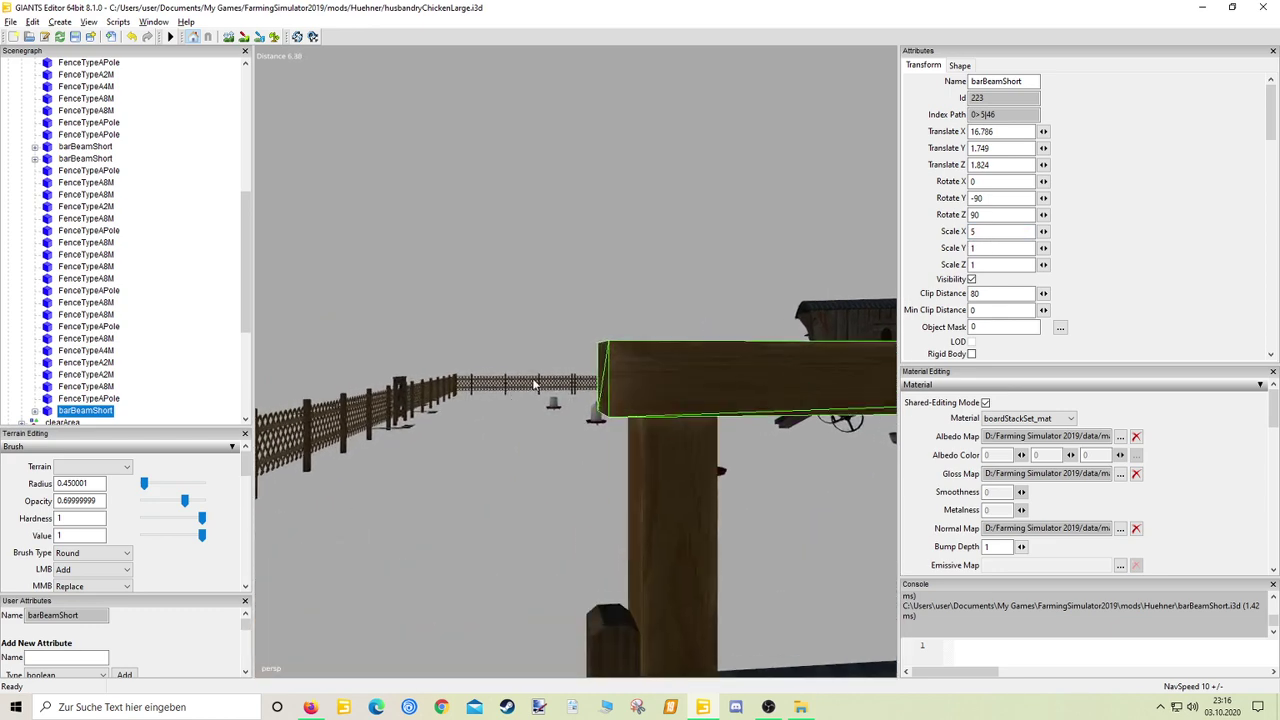
{"action": "left_click_drag", "start_coordinate": [1043, 231], "coordinate": [1043, 232]}
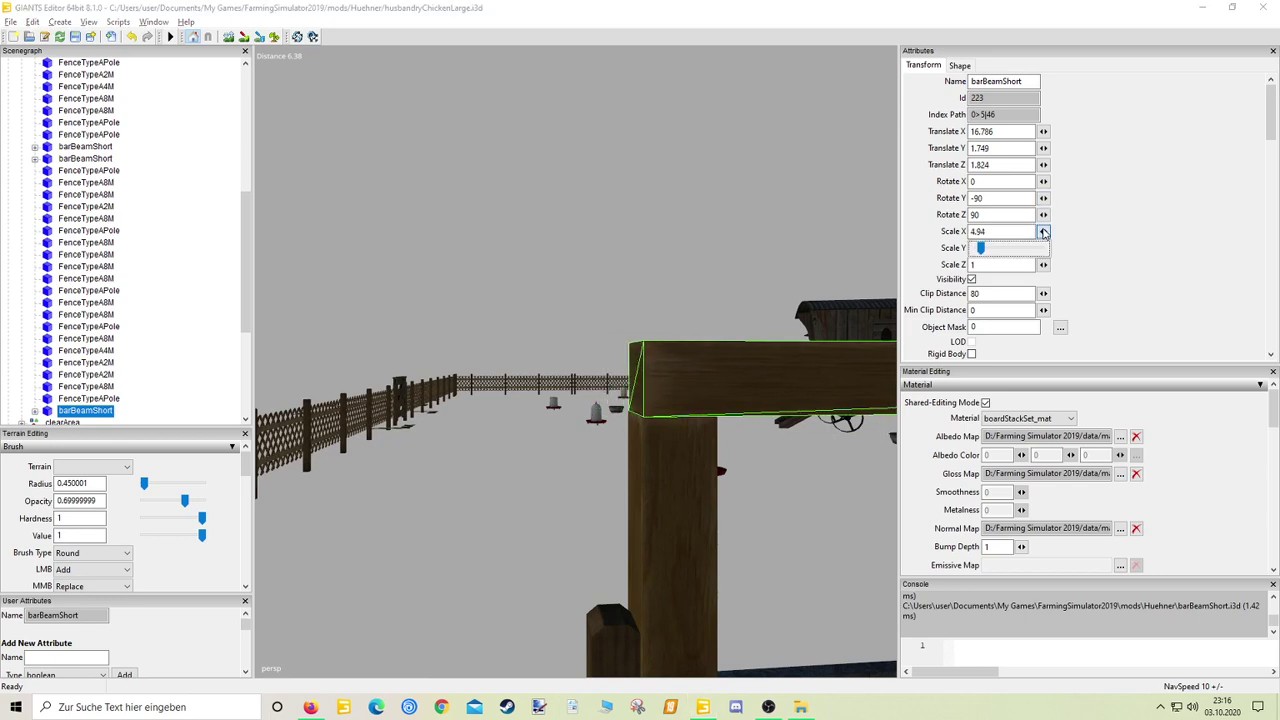
{"action": "left_click", "coordinate": [1004, 231]}
{"action": "type", "text": "5"}
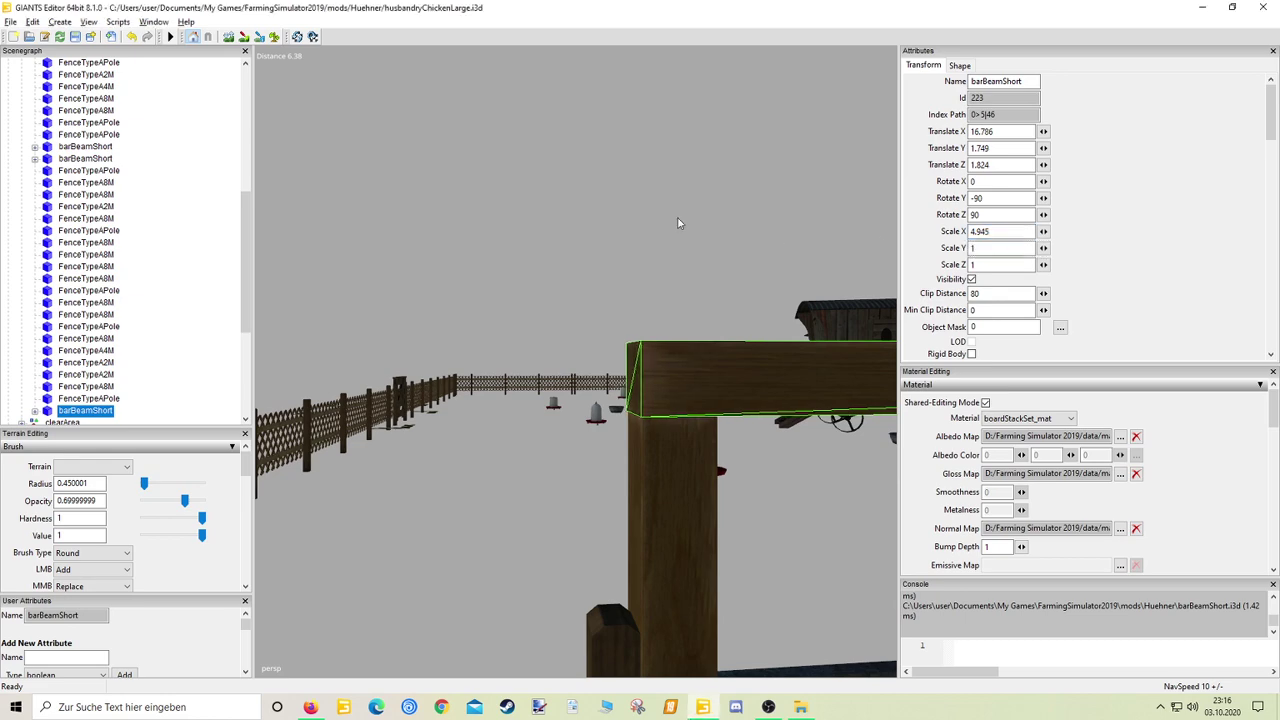
{"action": "left_click", "coordinate": [678, 223]}
Turn the barBeamLong plank on the ground crosswise to the trough, with Rotate X 180, Rotate Y 0 and Rotate Z -180
{"action": "scroll", "coordinate": [762, 227], "scroll_direction": "down", "scroll_amount": 5}
{"action": "left_click_drag", "start_coordinate": [762, 230], "coordinate": [677, 469], "text": "alt"}
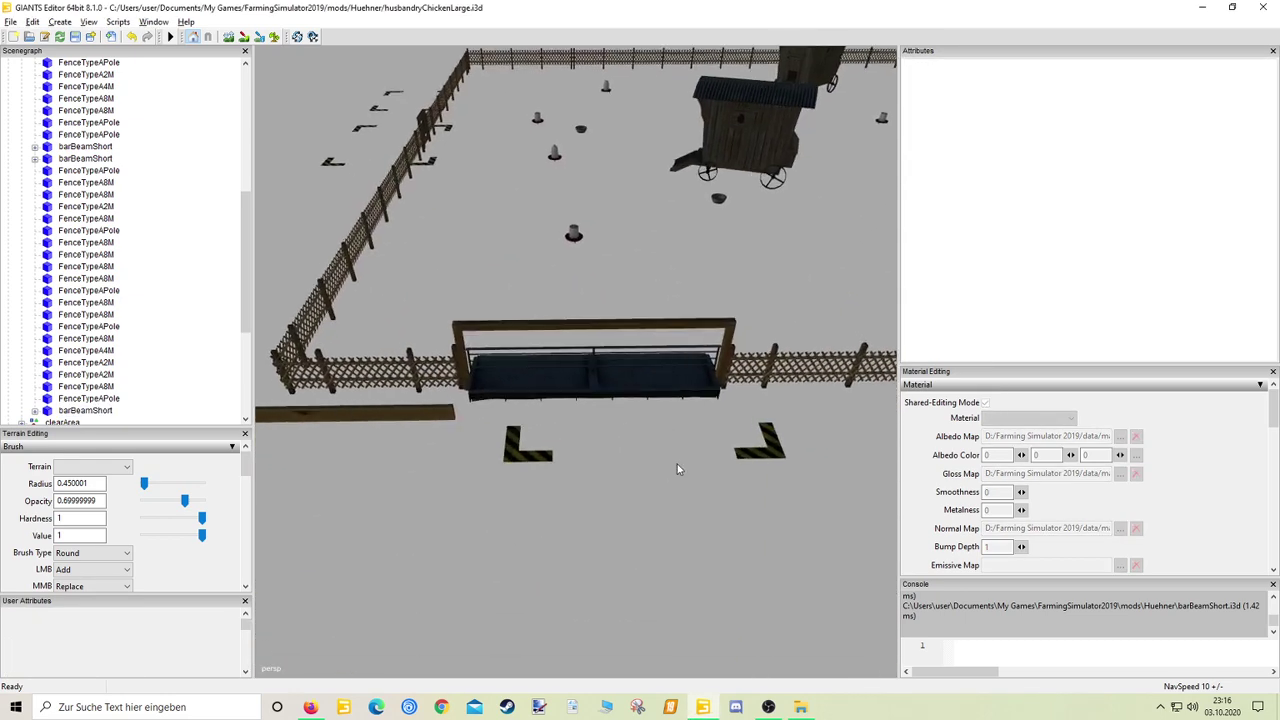
{"action": "right_click_drag", "start_coordinate": [677, 464], "coordinate": [545, 425]}
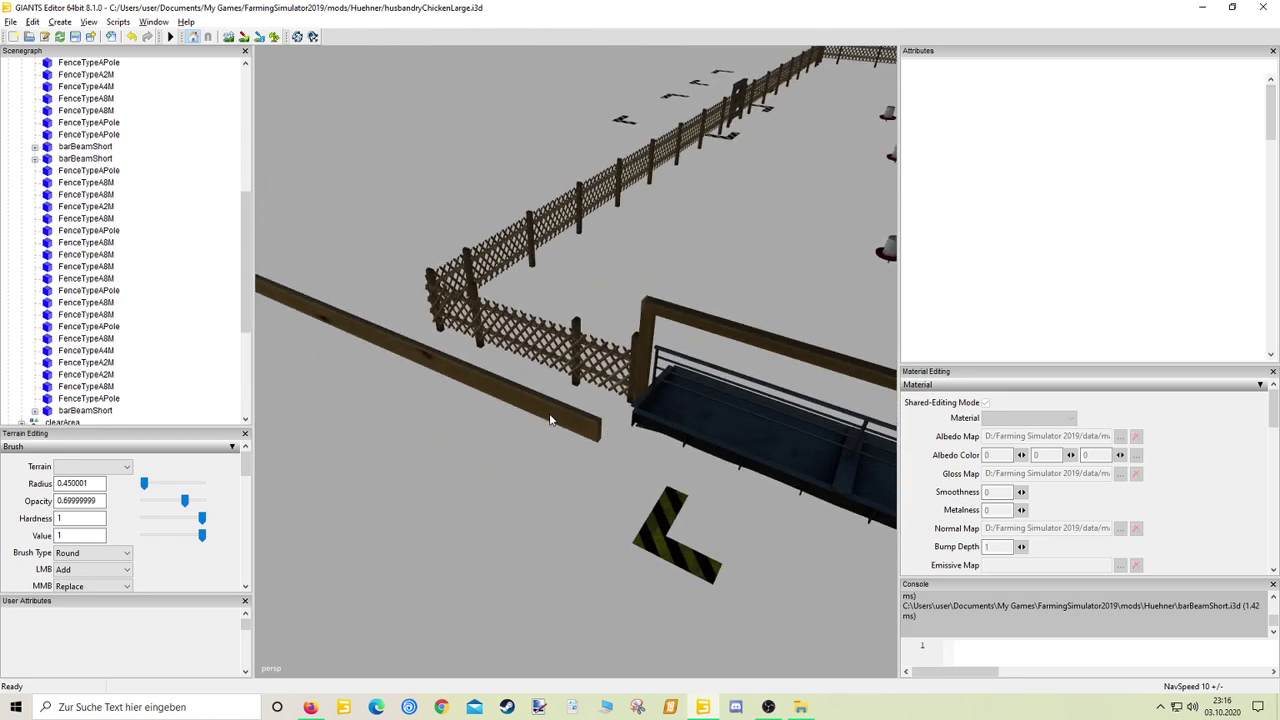
{"action": "left_click", "coordinate": [652, 422]}
{"action": "left_click", "coordinate": [450, 375]}
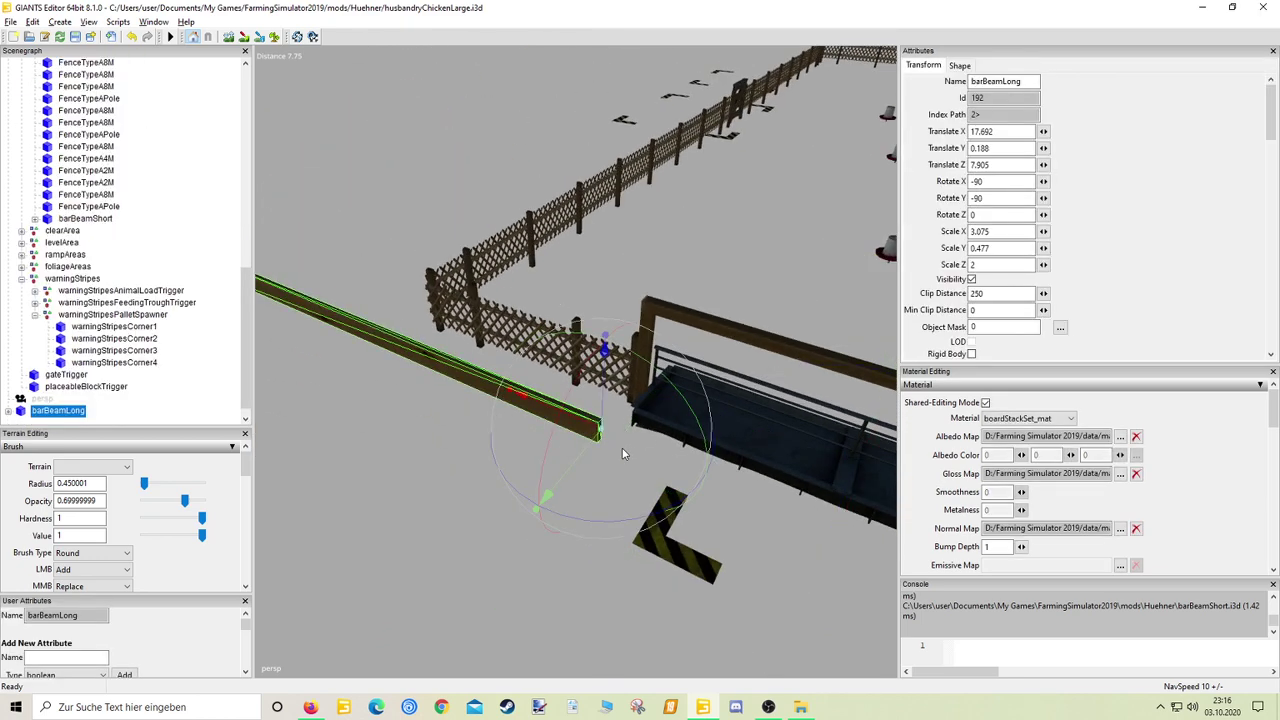
{"action": "left_click_drag", "start_coordinate": [612, 528], "coordinate": [285, 429]}
{"action": "double_click", "coordinate": [1013, 197]}
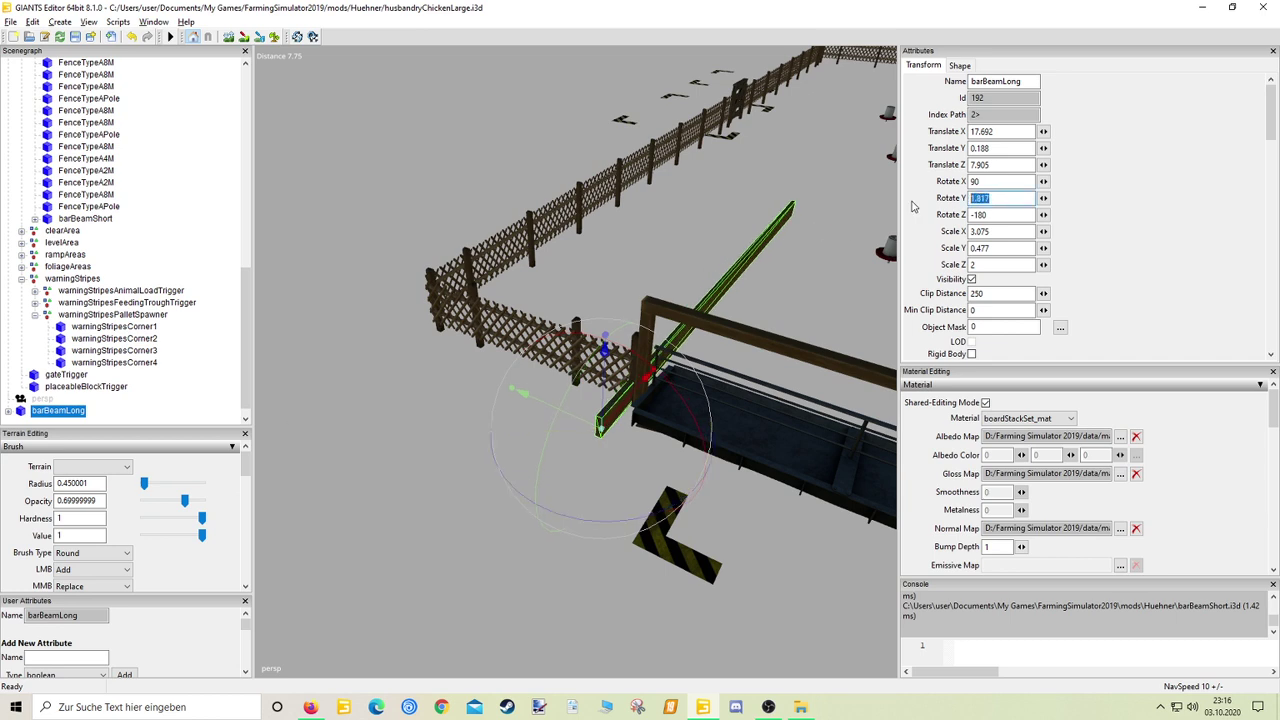
{"action": "type", "text": "0"}
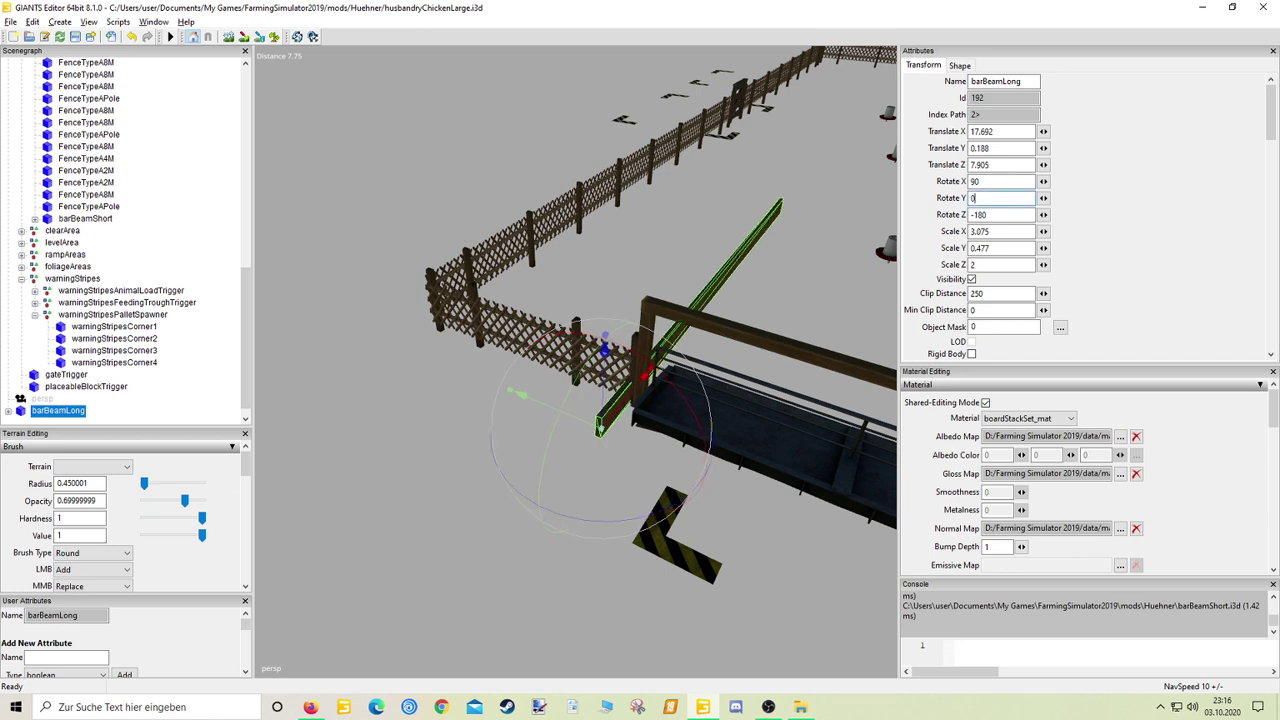
{"action": "left_click_drag", "start_coordinate": [683, 400], "coordinate": [895, 611]}
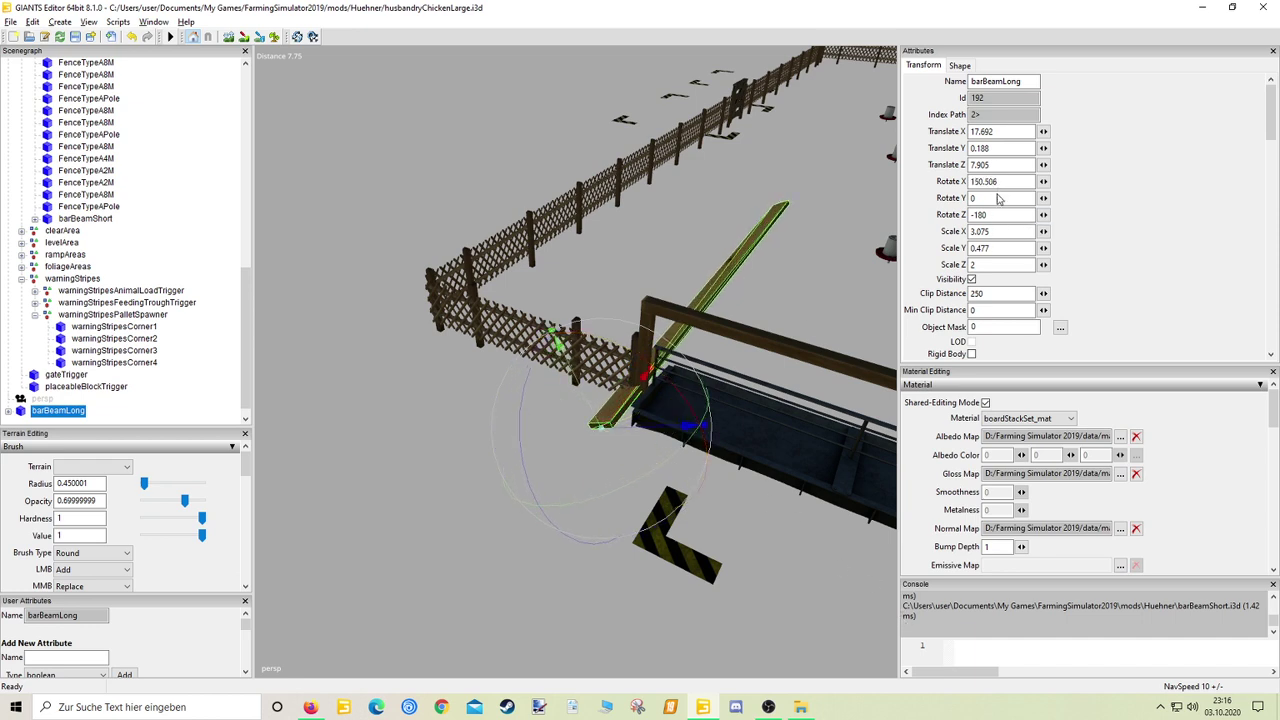
{"action": "left_click_drag", "start_coordinate": [1003, 182], "coordinate": [976, 182]}
{"action": "type", "text": "80"}
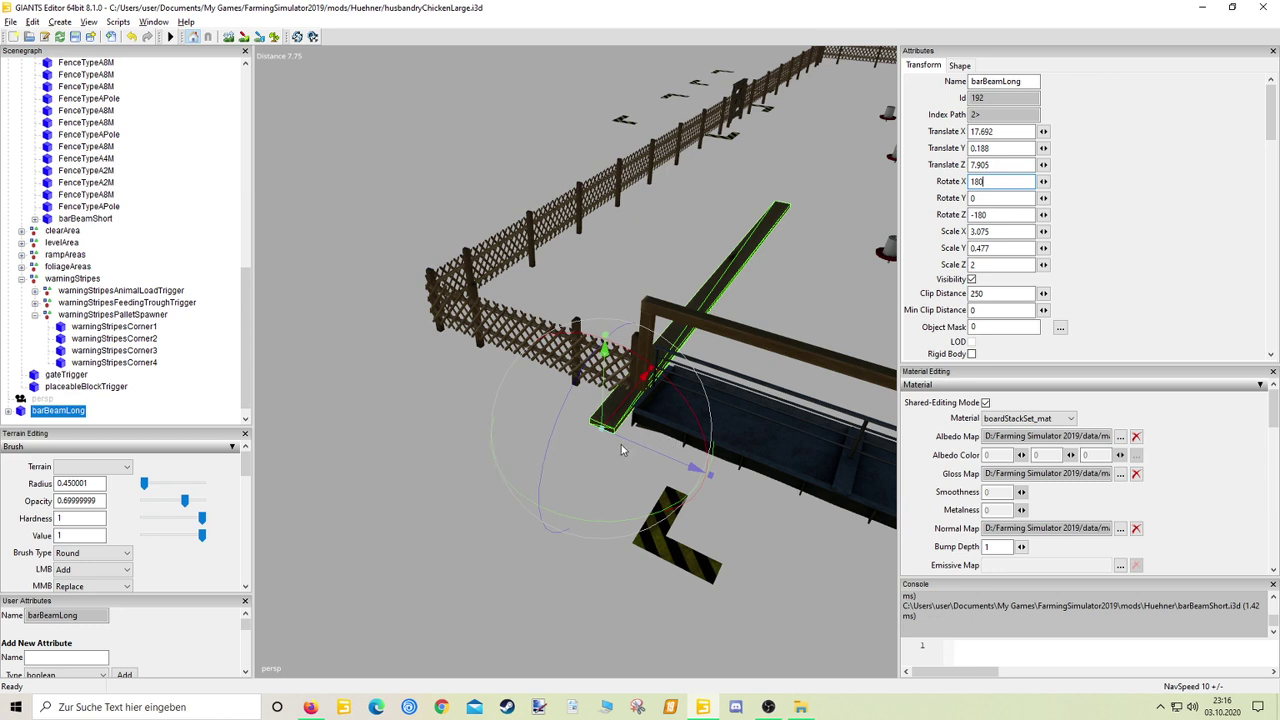
Shift the barBeamLong plank to about X 17.414 and shorten it to a Scale X of 0.6
{"action": "left_click_drag", "start_coordinate": [646, 379], "coordinate": [518, 475]}
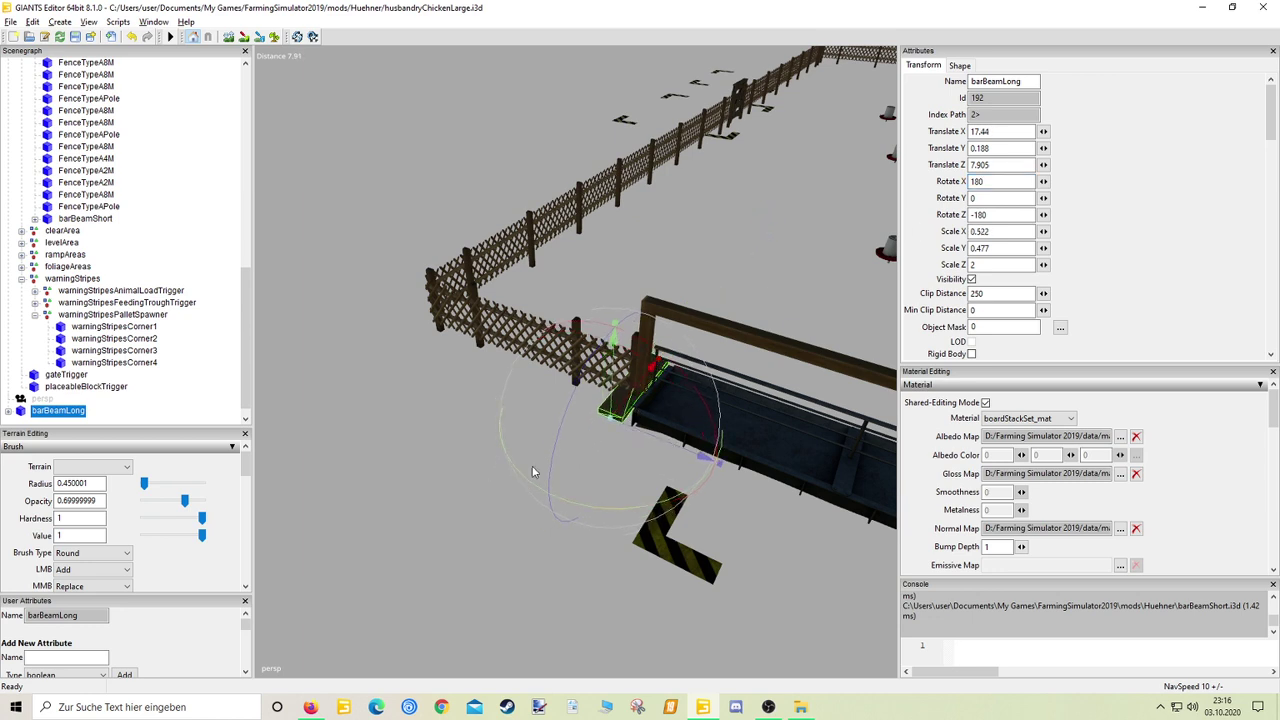
{"action": "right_click", "coordinate": [853, 379]}
{"action": "left_click_drag", "start_coordinate": [769, 383], "coordinate": [723, 363], "text": "alt"}
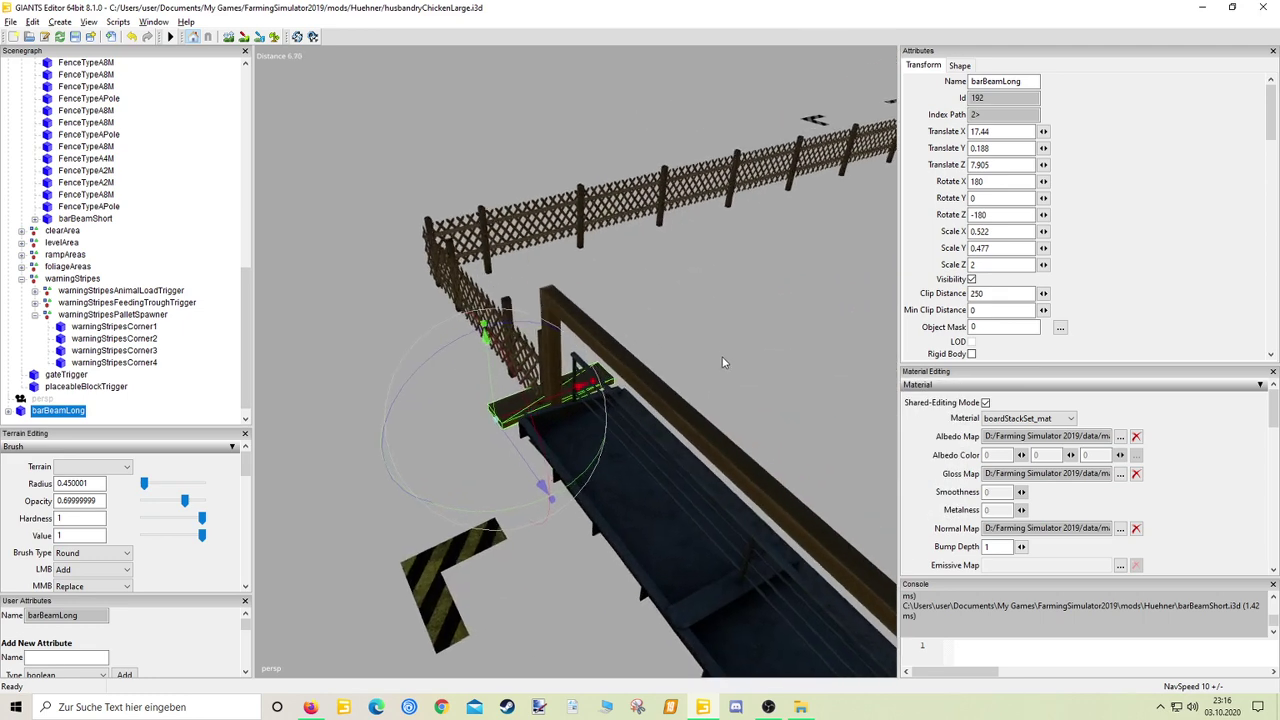
{"action": "right_click_drag", "start_coordinate": [723, 363], "coordinate": [754, 341], "text": "alt"}
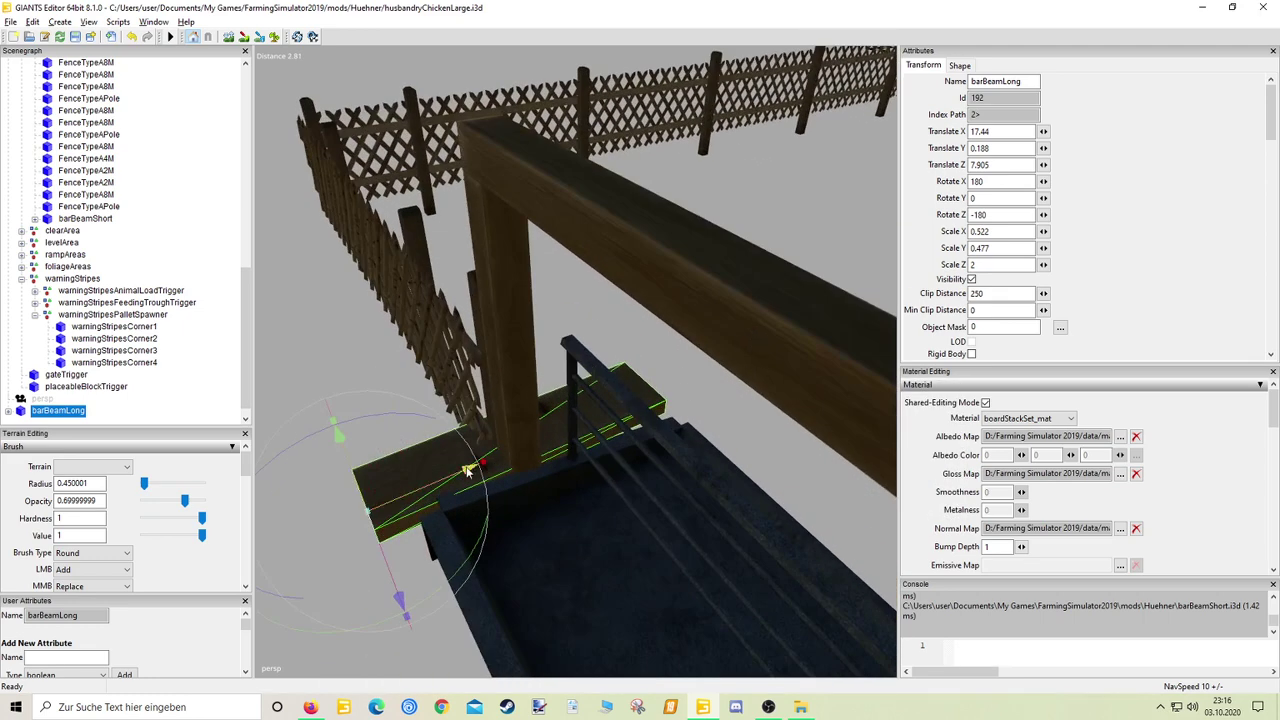
{"action": "left_click_drag", "start_coordinate": [472, 467], "coordinate": [478, 464]}
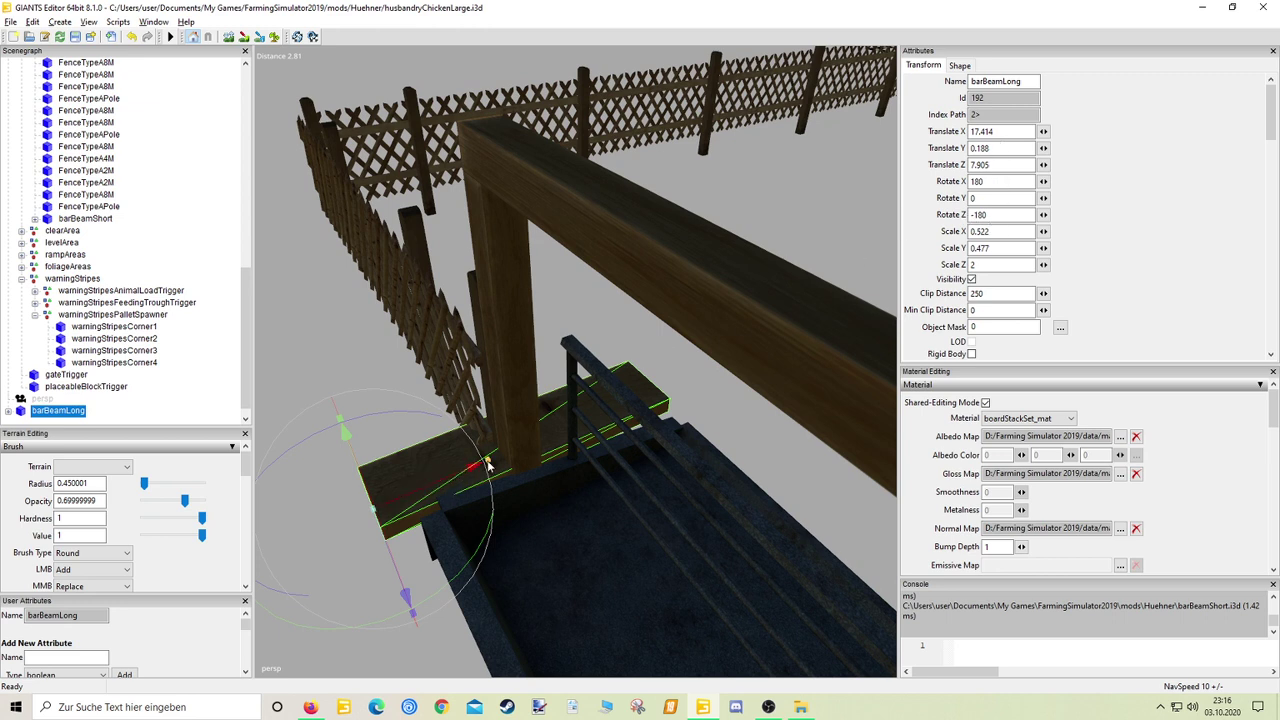
{"action": "left_click_drag", "start_coordinate": [488, 461], "coordinate": [497, 466]}
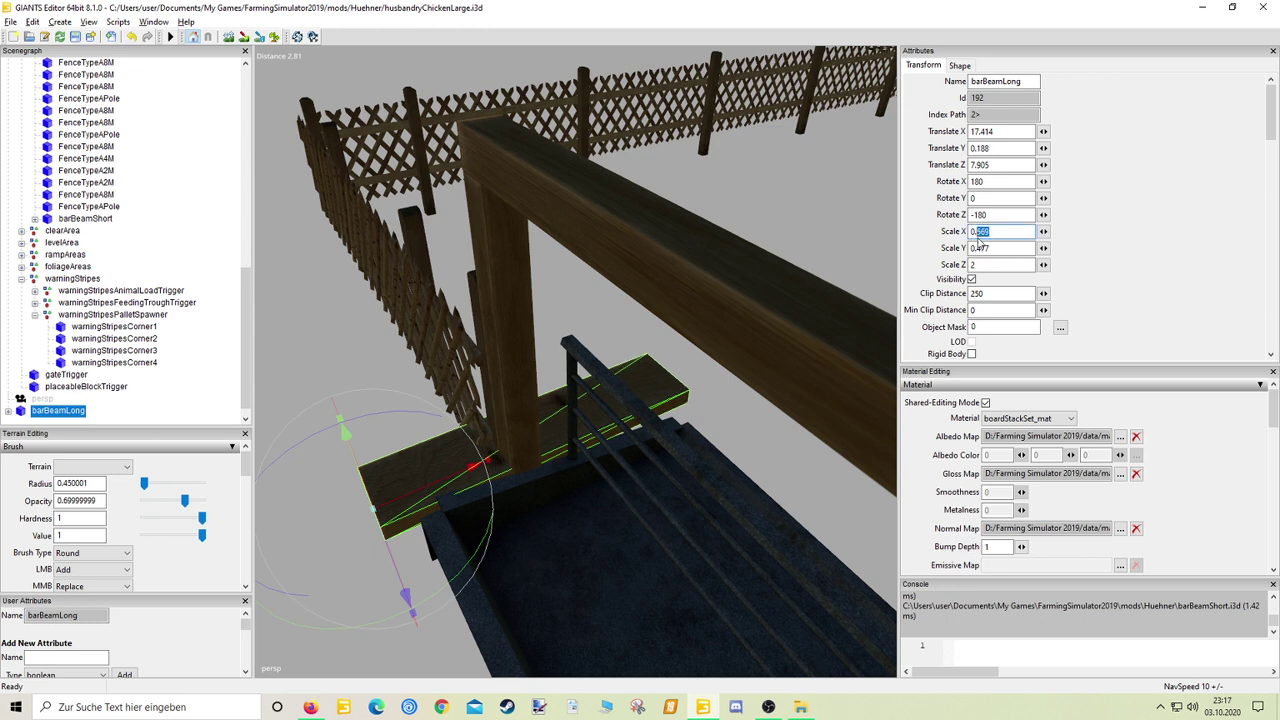
{"action": "type", "text": "0.6"}
Raise the shortened plank above the height of the trough post, to about Y 1.821
{"action": "middle_click_drag", "start_coordinate": [383, 517], "coordinate": [567, 515]}
{"action": "left_click_drag", "start_coordinate": [604, 503], "coordinate": [659, 138]}
{"action": "scroll", "coordinate": [770, 215], "scroll_direction": "down", "scroll_amount": 1}
{"action": "scroll", "coordinate": [769, 212], "scroll_direction": "down", "scroll_amount": 2}
{"action": "middle_click_drag", "start_coordinate": [769, 212], "coordinate": [732, 262], "text": "alt"}
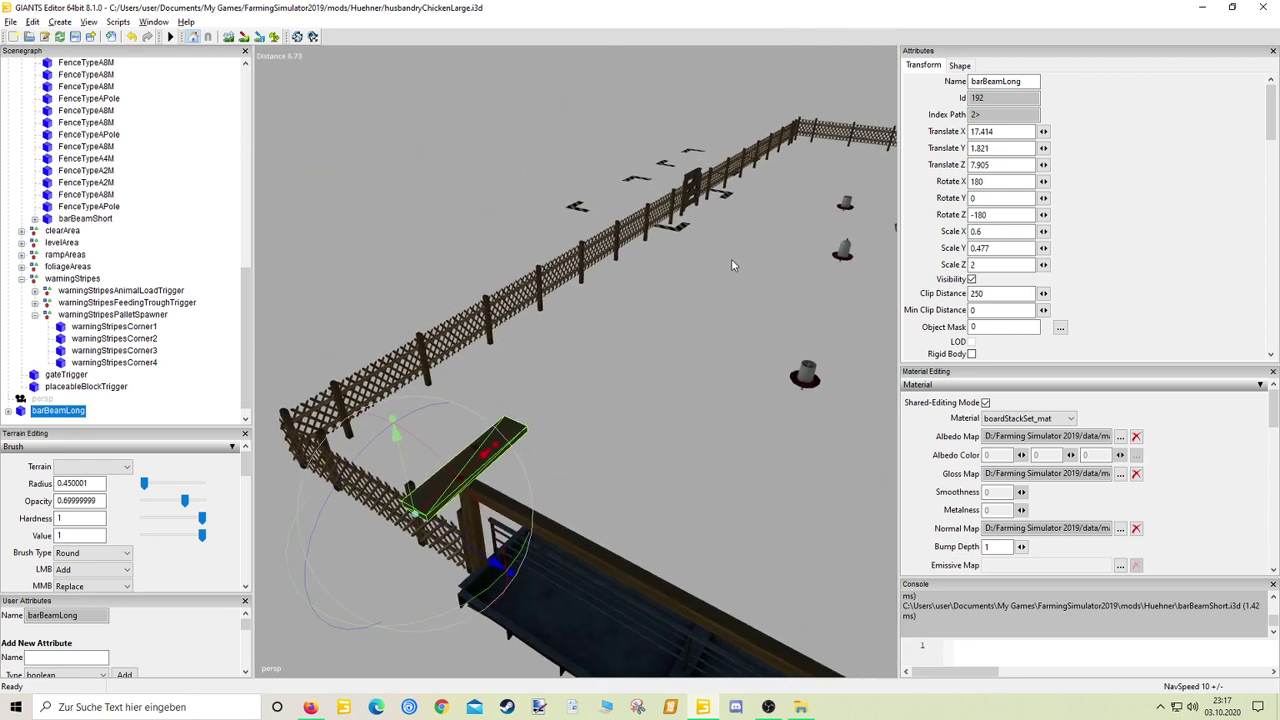
{"action": "left_click_drag", "start_coordinate": [732, 262], "coordinate": [663, 355], "text": "alt"}
{"action": "middle_click_drag", "start_coordinate": [663, 355], "coordinate": [682, 373], "text": "alt"}
{"action": "scroll", "coordinate": [744, 353], "scroll_direction": "up", "scroll_amount": 3}
{"action": "scroll", "coordinate": [744, 355], "scroll_direction": "up", "scroll_amount": 1}
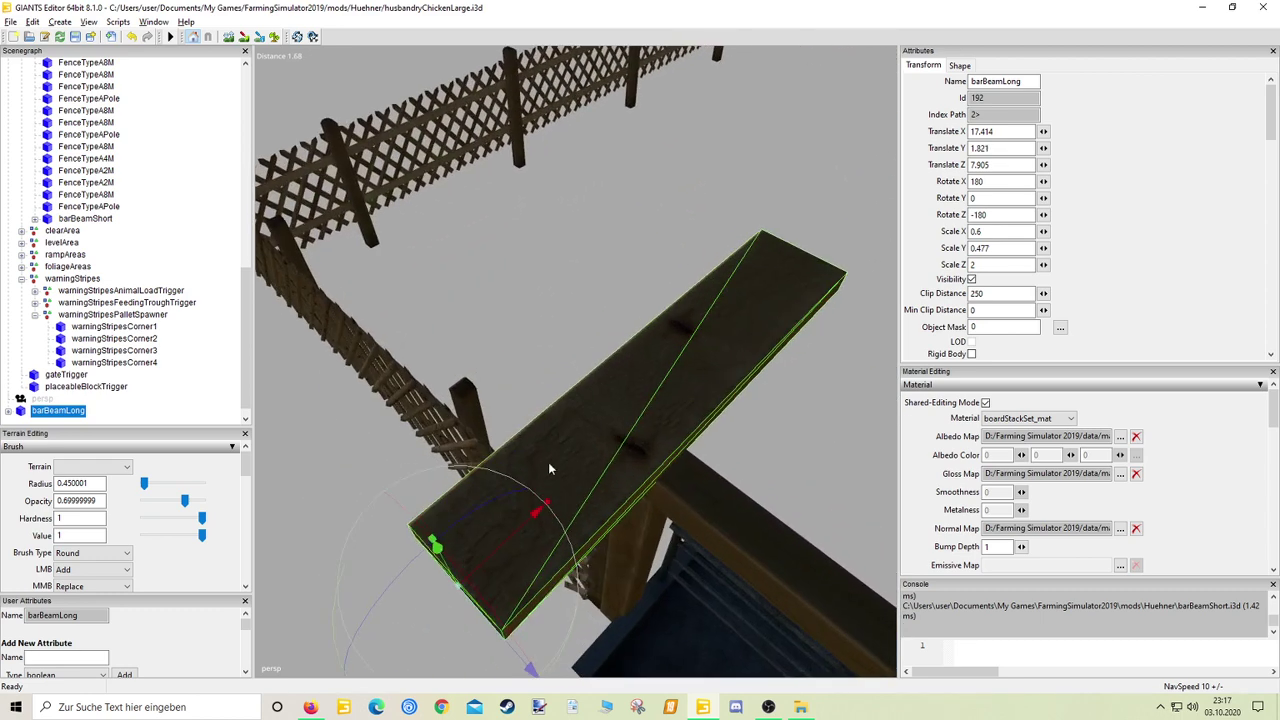
Set the plank on top of the crossbeam's end over the post, at about Y 1.826 and Z 7.656
{"action": "left_click_drag", "start_coordinate": [548, 464], "coordinate": [613, 446], "text": "alt"}
{"action": "scroll", "coordinate": [606, 468], "scroll_direction": "down", "scroll_amount": 4}
{"action": "left_click_drag", "start_coordinate": [578, 541], "coordinate": [716, 547]}
{"action": "scroll", "coordinate": [784, 442], "scroll_direction": "up", "scroll_amount": 2}
{"action": "middle_click_drag", "start_coordinate": [716, 547], "coordinate": [848, 458]}
{"action": "left_click_drag", "start_coordinate": [848, 458], "coordinate": [849, 457]}
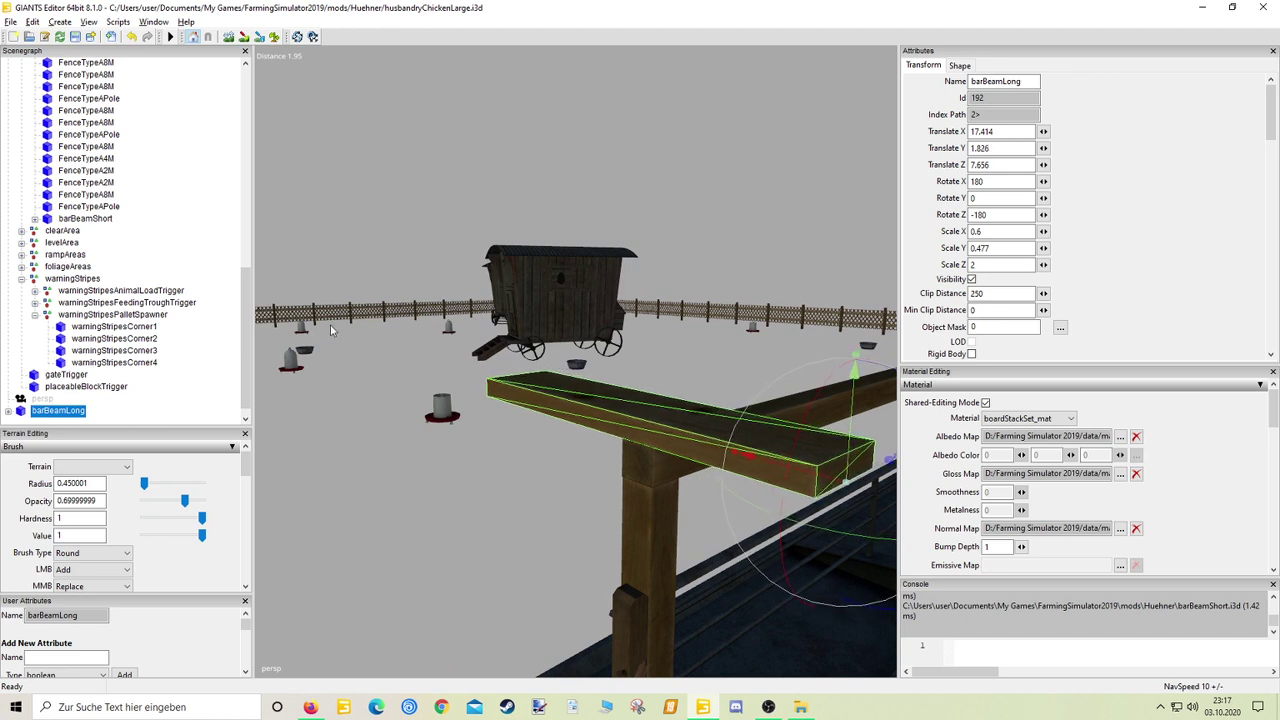
Cut the barBeamLong plank and the visuals group out of the scene
{"action": "left_click", "coordinate": [32, 21]}
{"action": "left_click", "coordinate": [50, 103]}
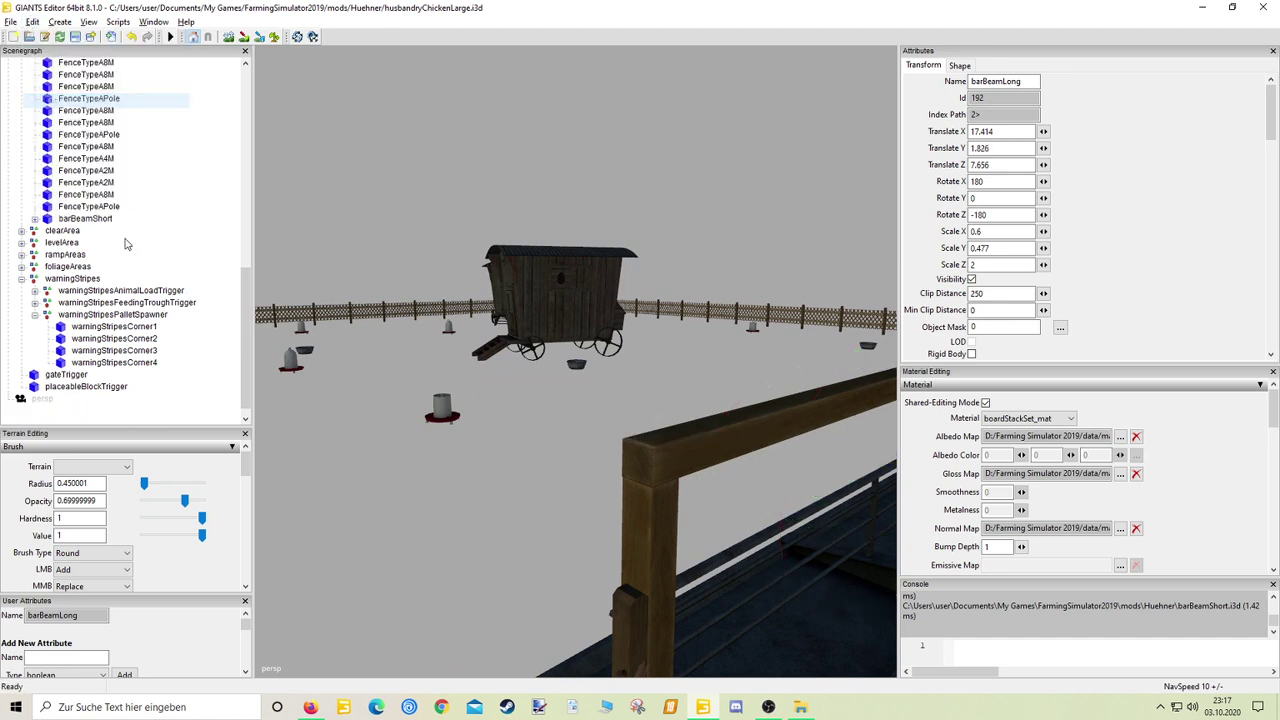
{"action": "left_click_drag", "start_coordinate": [247, 308], "coordinate": [259, 87]}
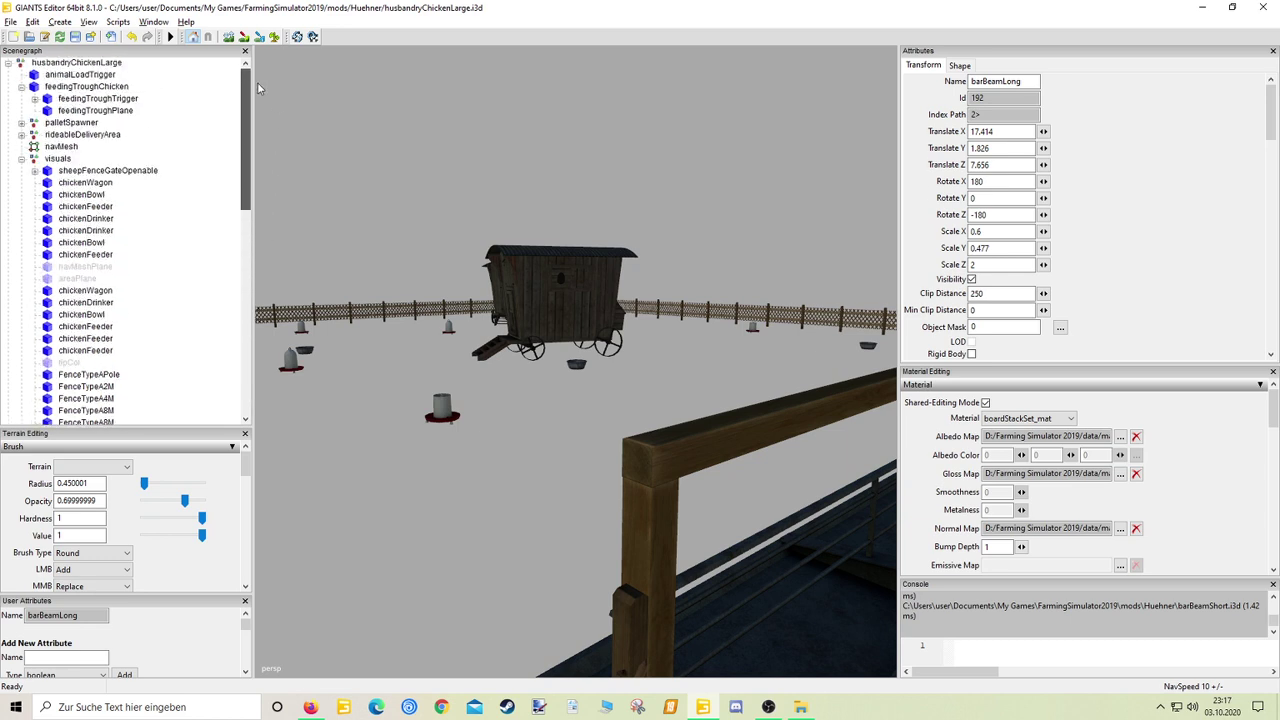
{"action": "left_click", "coordinate": [64, 159]}
{"action": "left_click", "coordinate": [32, 21]}
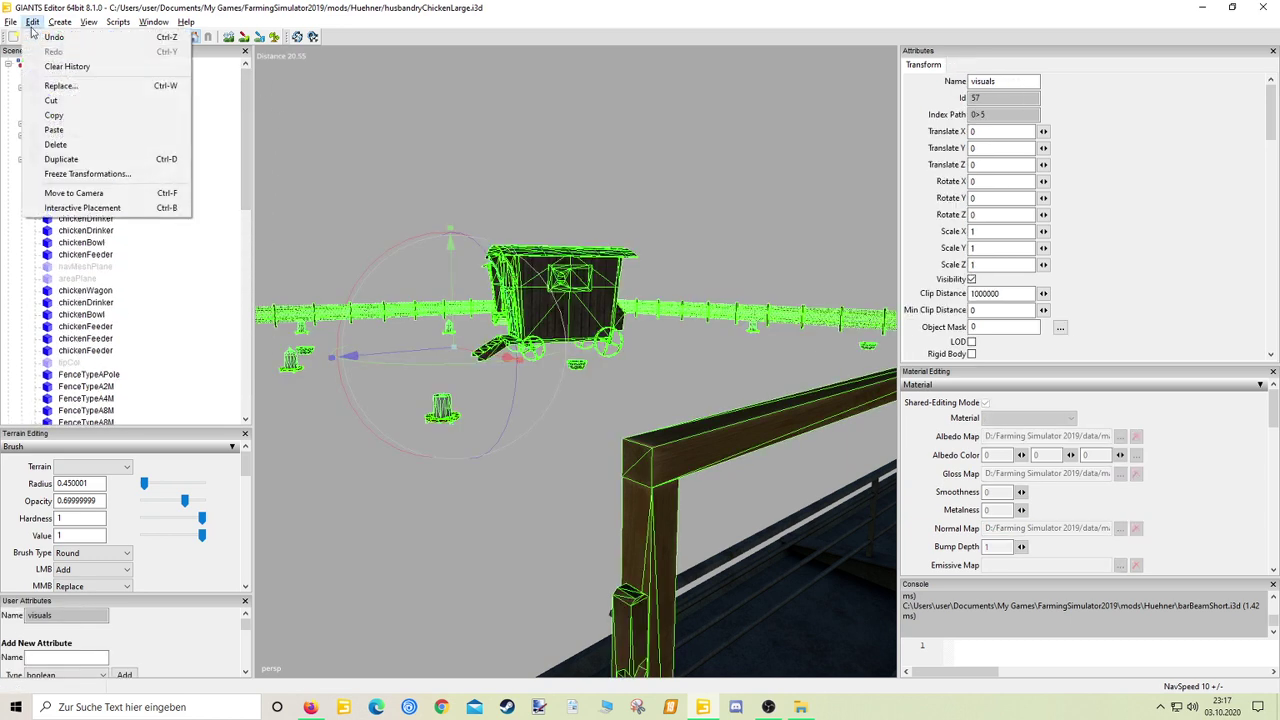
{"action": "left_click", "coordinate": [51, 101]}
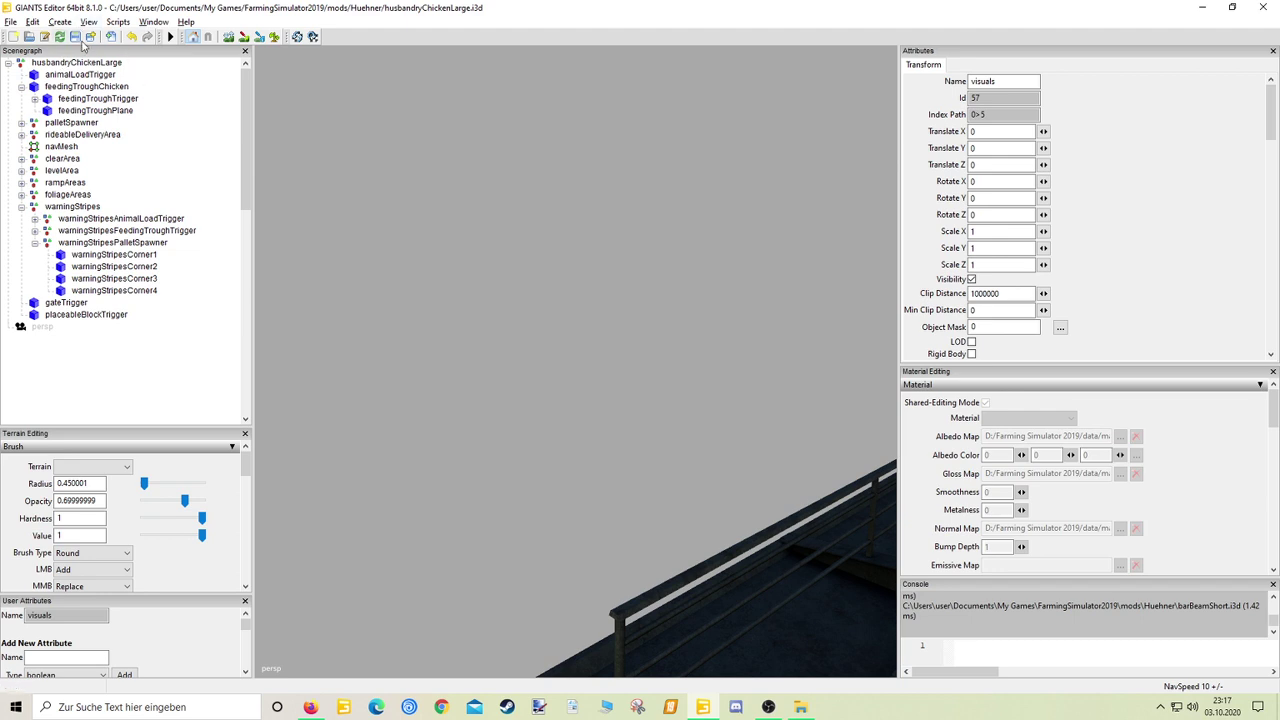
Undo the last edit and paste the visuals group back at the scene's top level
{"action": "left_click", "coordinate": [128, 40]}
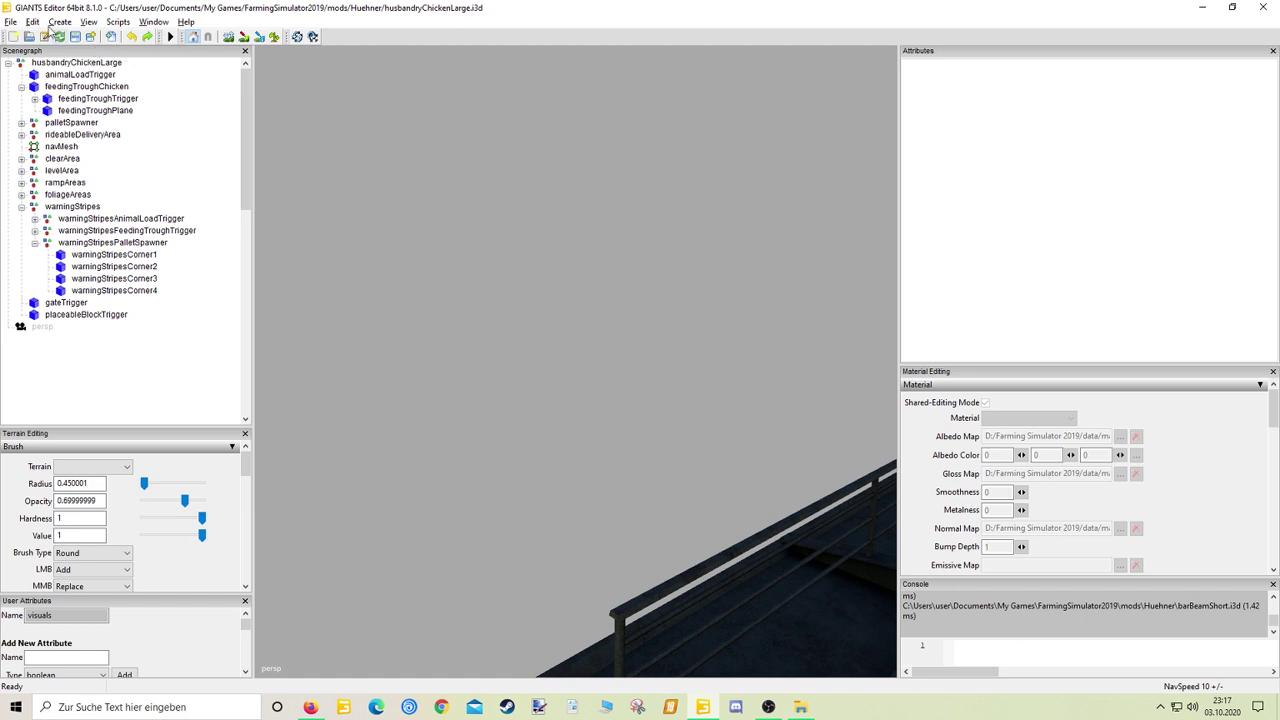
{"action": "left_click", "coordinate": [97, 337]}
{"action": "left_click", "coordinate": [32, 22]}
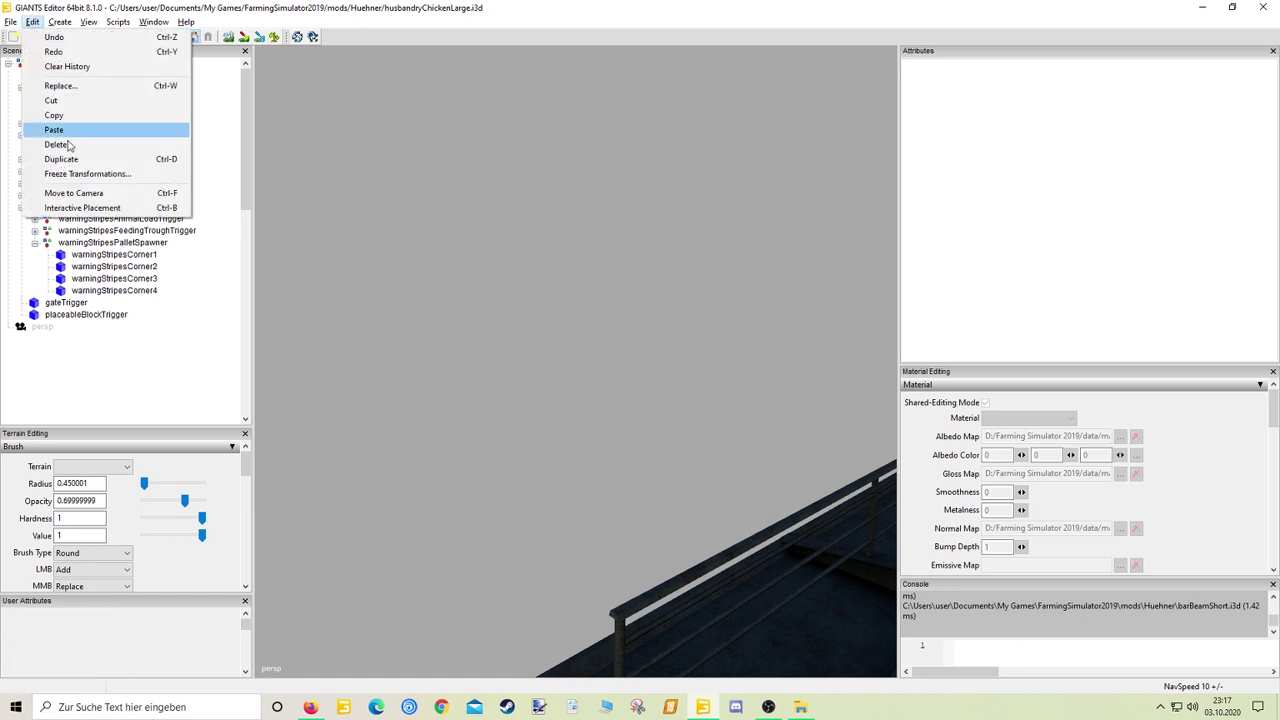
{"action": "left_click", "coordinate": [50, 128]}
Move the barBeamLong plank into the visuals group by cutting it and pasting it there
{"action": "left_click", "coordinate": [55, 339]}
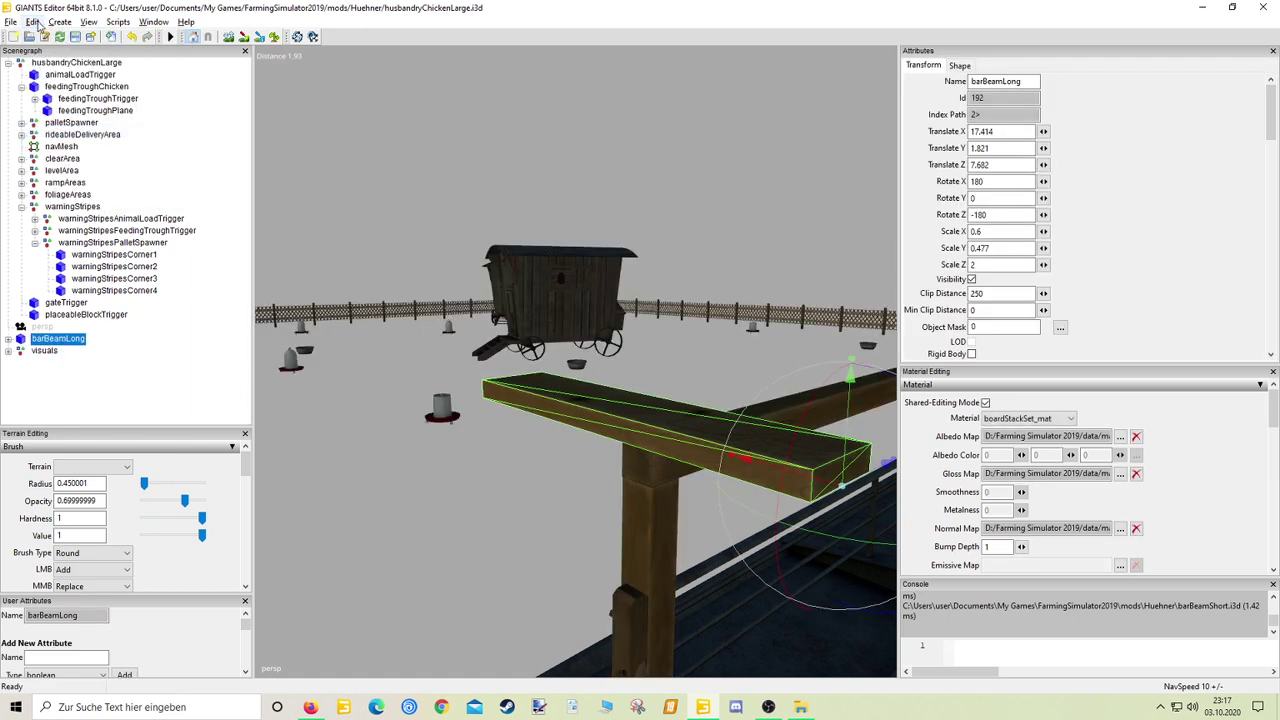
{"action": "left_click", "coordinate": [32, 21]}
{"action": "left_click", "coordinate": [55, 99]}
{"action": "left_click", "coordinate": [44, 338]}
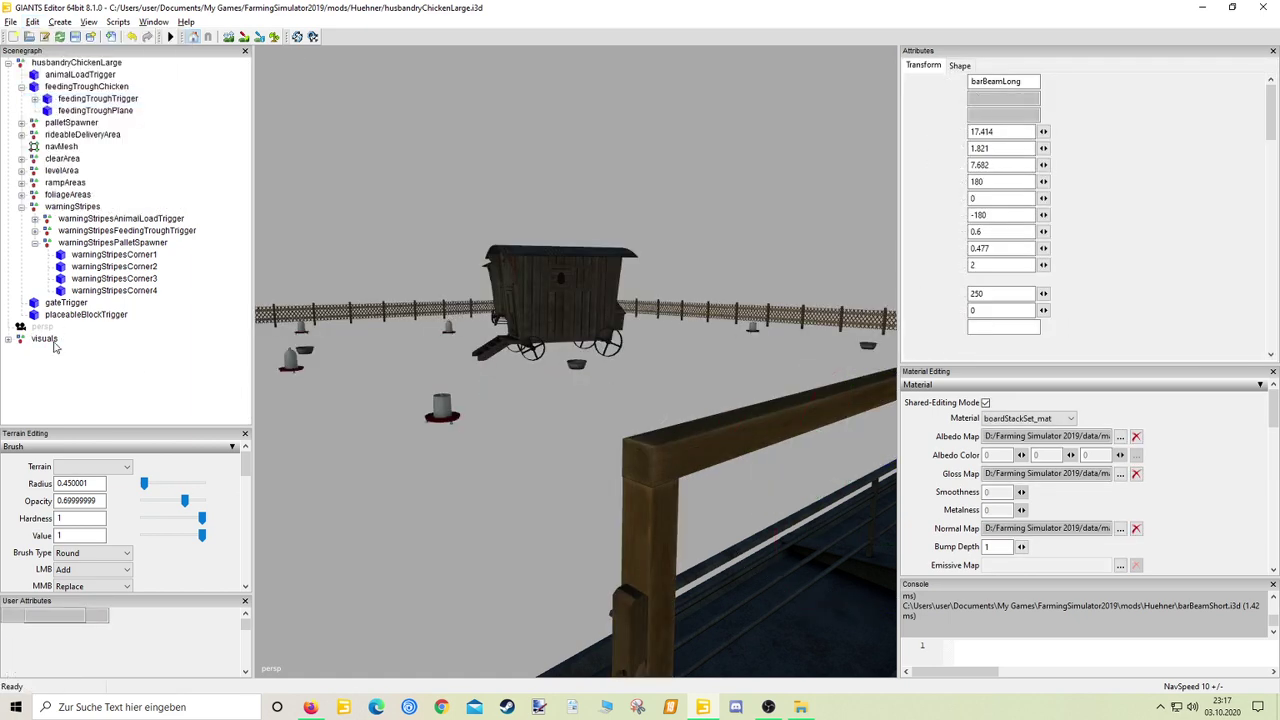
{"action": "left_click", "coordinate": [32, 21]}
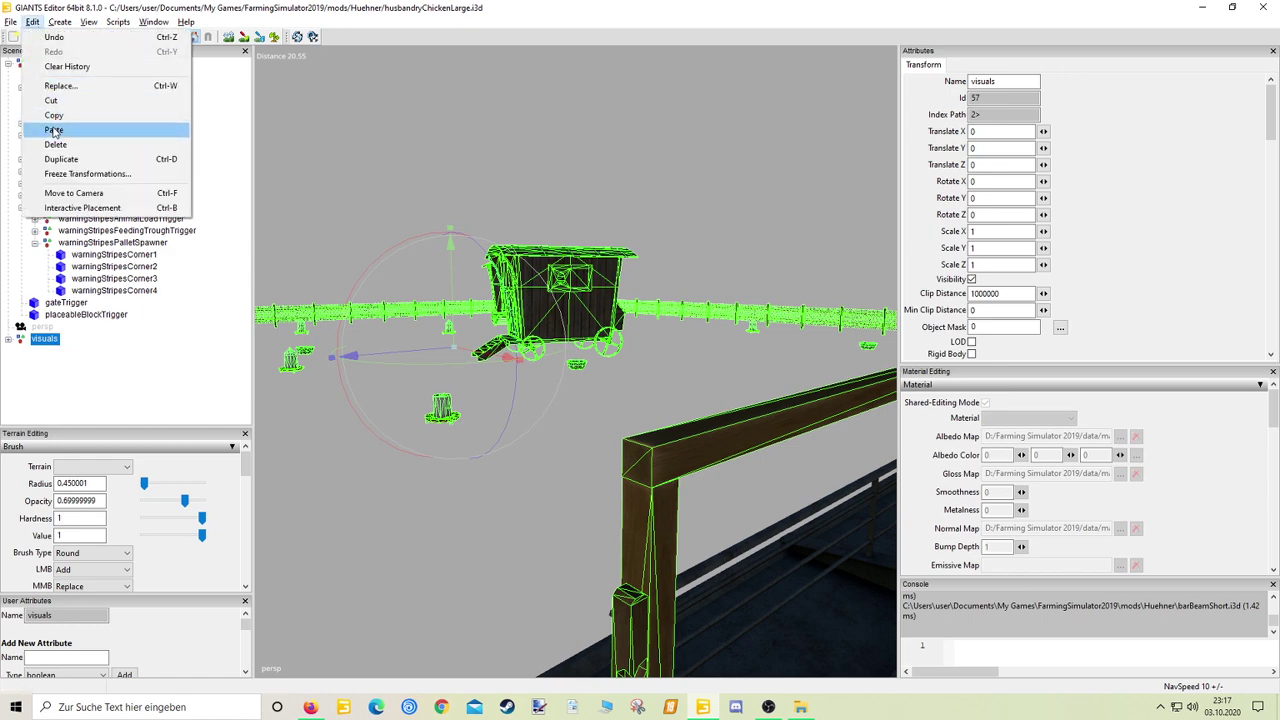
{"action": "left_click", "coordinate": [53, 129]}
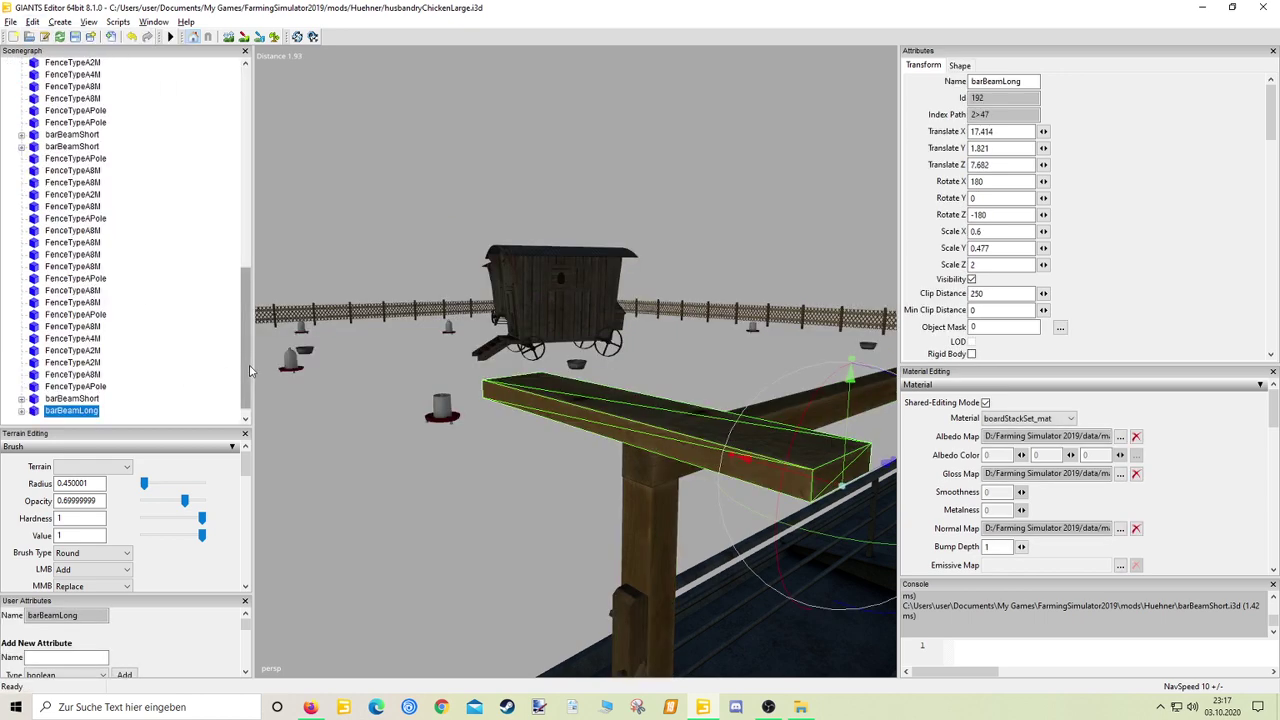
Undo the cuts and pastes of the visuals group and plank, along with the preceding plank and crossbeam edits
{"action": "left_click_drag", "start_coordinate": [245, 372], "coordinate": [245, 175]}
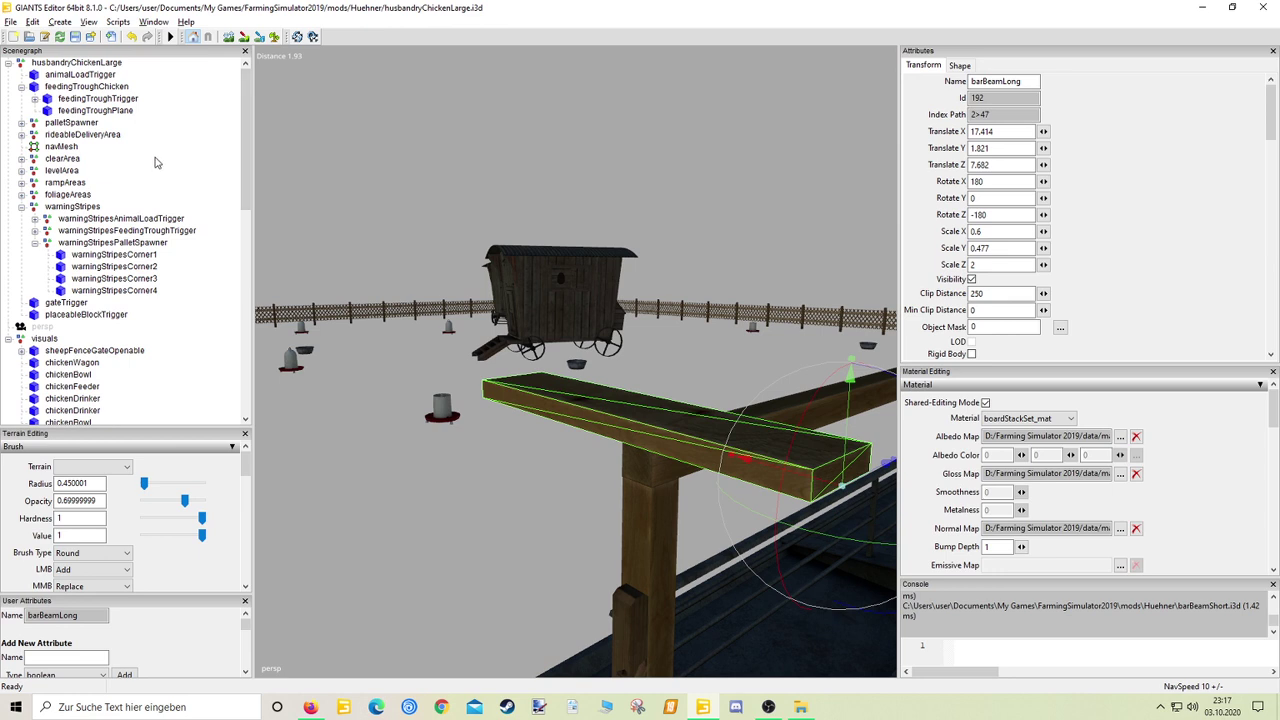
{"action": "left_click", "coordinate": [62, 159]}
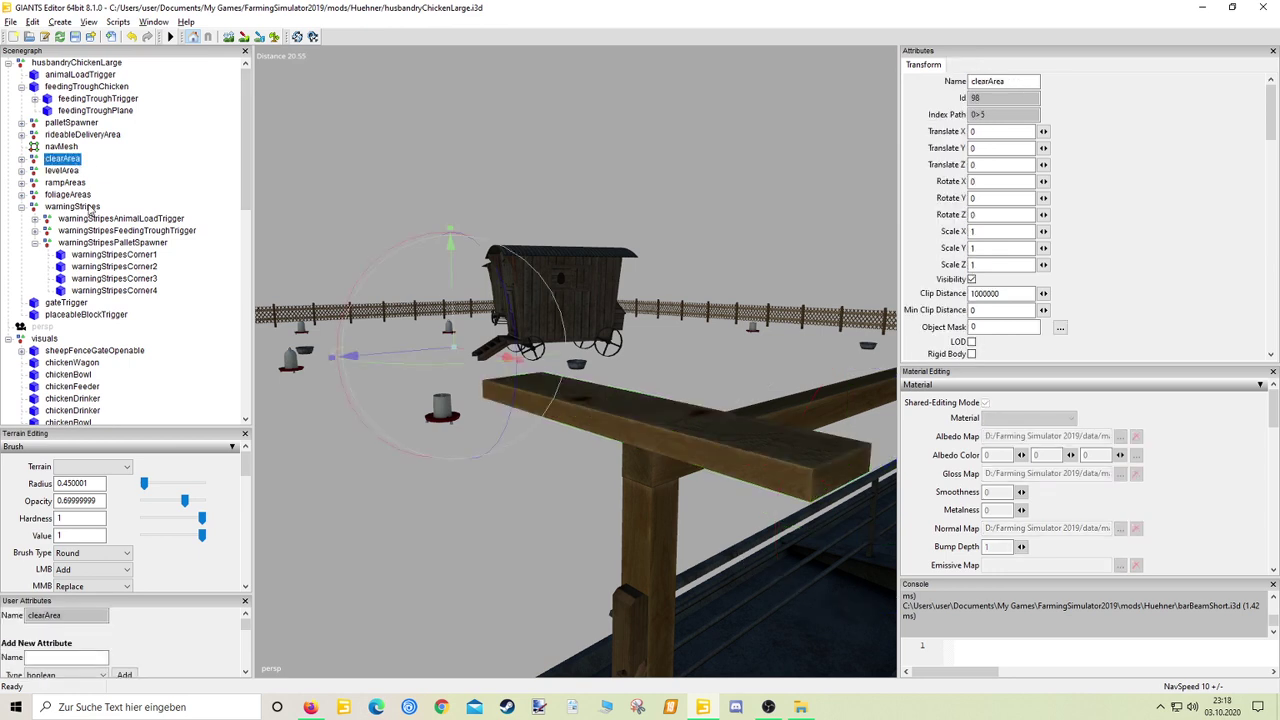
{"action": "left_click", "coordinate": [135, 39]}
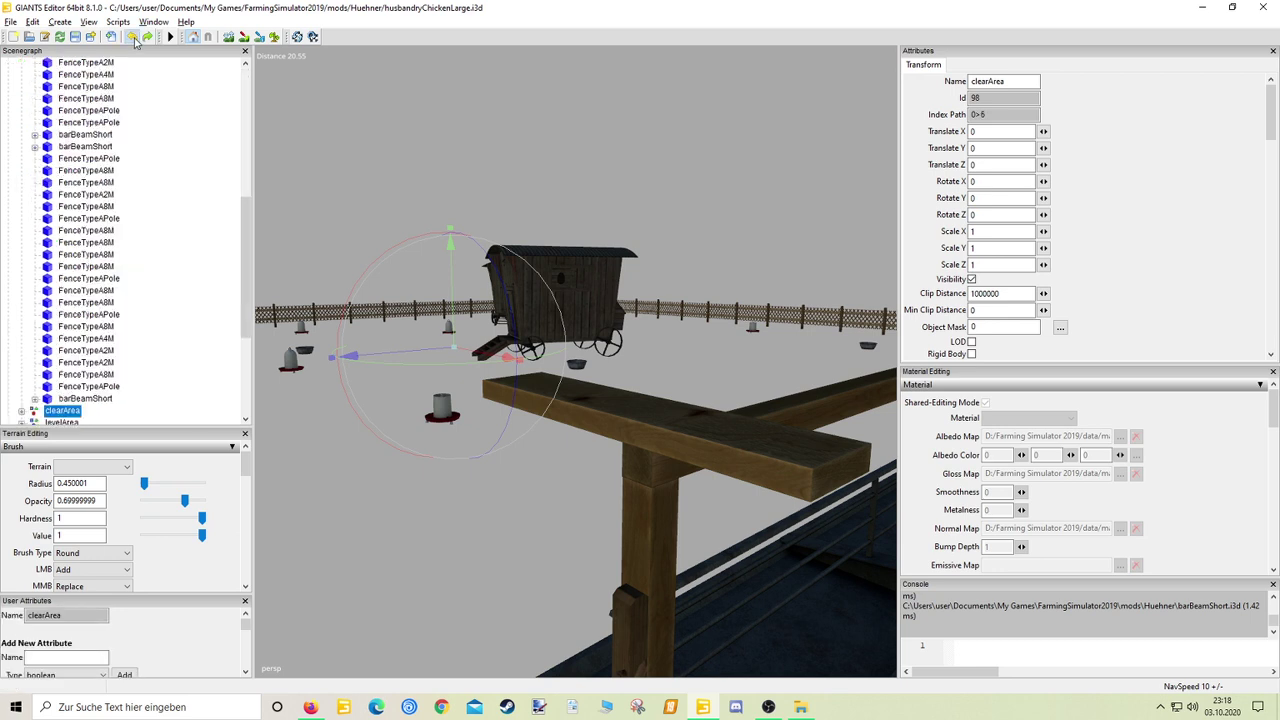
{"action": "left_click", "coordinate": [135, 39]}
{"action": "left_click", "coordinate": [133, 37]}
{"action": "left_click", "coordinate": [133, 37]}
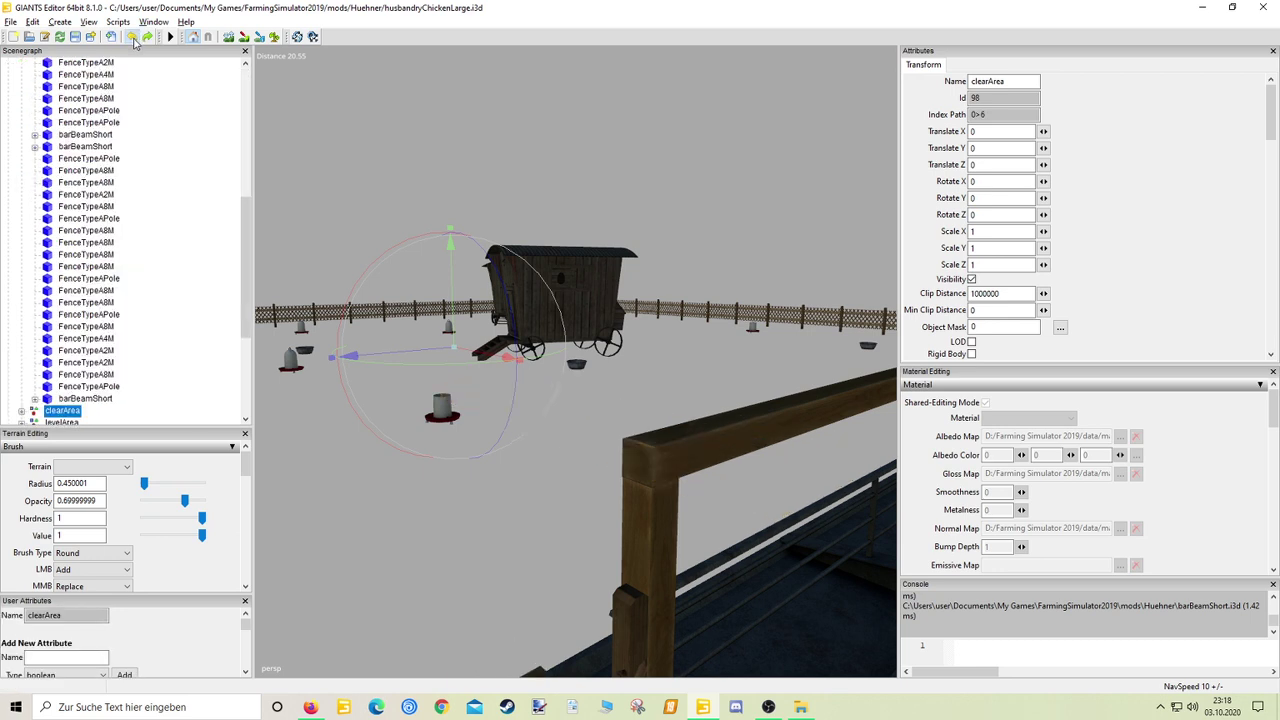
{"action": "left_click", "coordinate": [134, 39]}
{"action": "left_click", "coordinate": [134, 39]}
{"action": "left_click", "coordinate": [134, 39]}
{"action": "left_click", "coordinate": [134, 39]}
{"action": "left_click", "coordinate": [134, 39]}
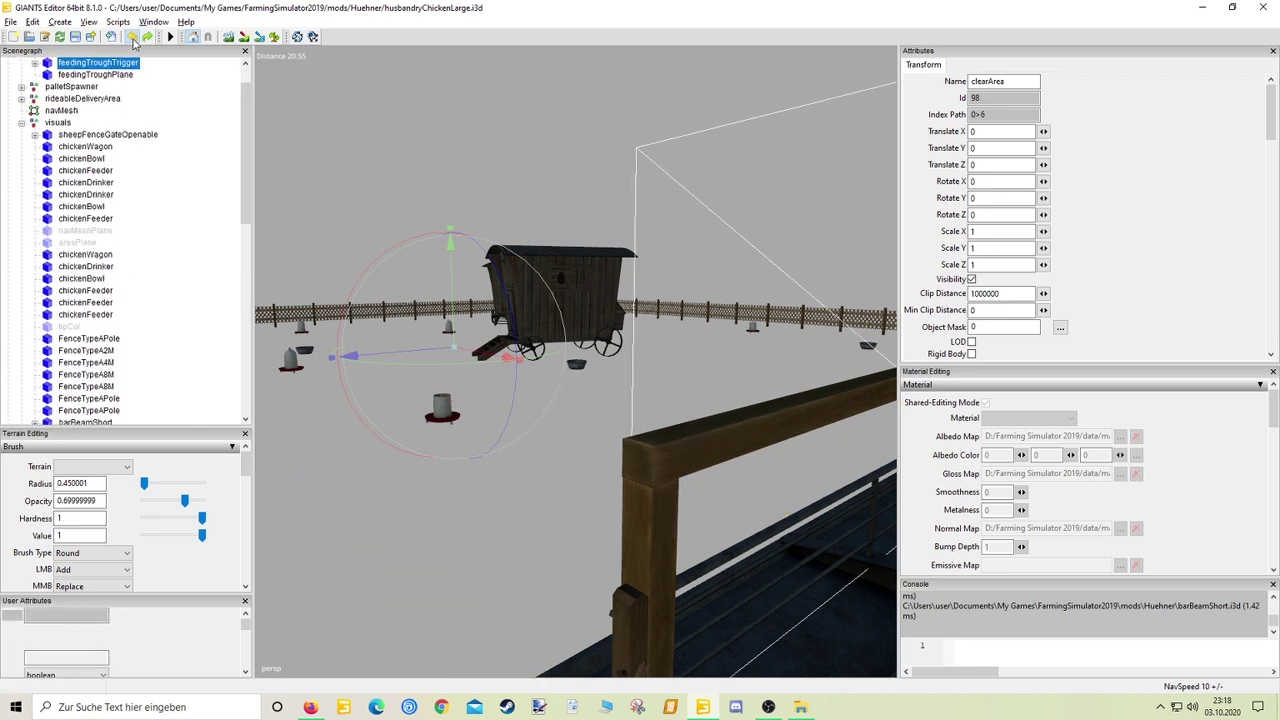
{"action": "left_click", "coordinate": [134, 39]}
{"action": "left_click", "coordinate": [133, 37]}
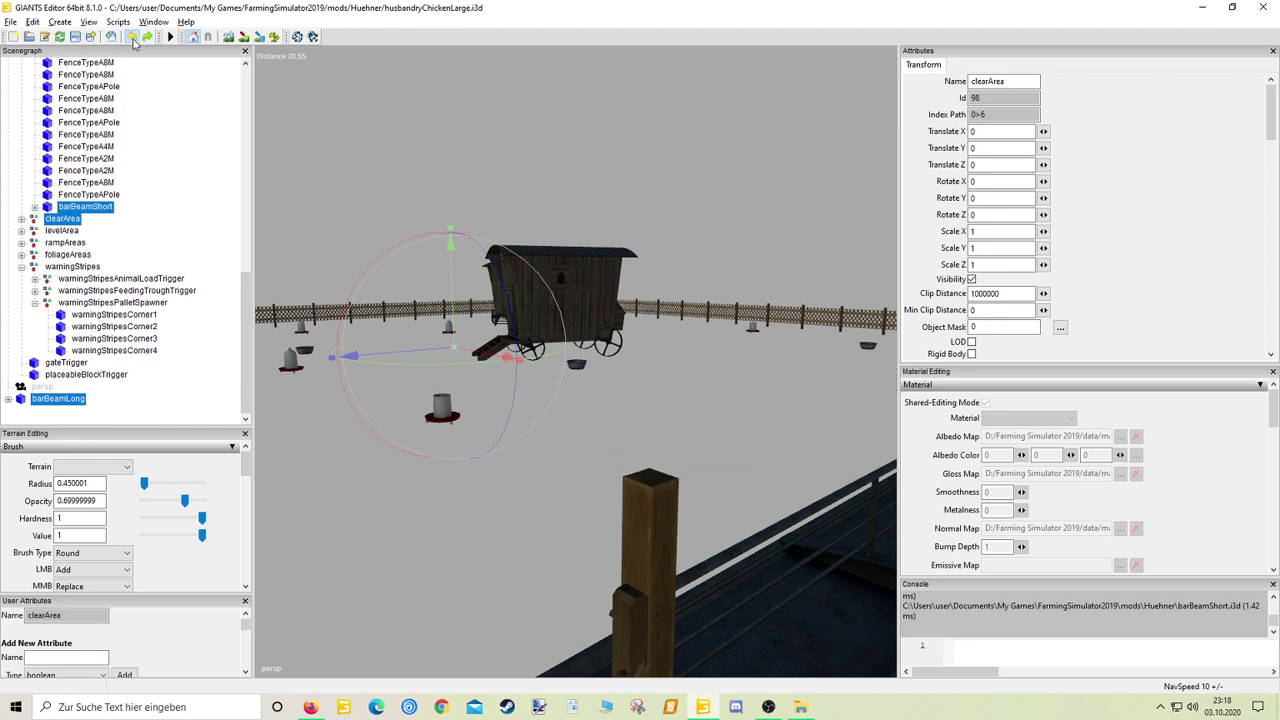
Undo the last two edits to the barBeamShort crossbeam above the feeding trough
{"action": "left_click", "coordinate": [133, 38]}
{"action": "left_click", "coordinate": [133, 38]}
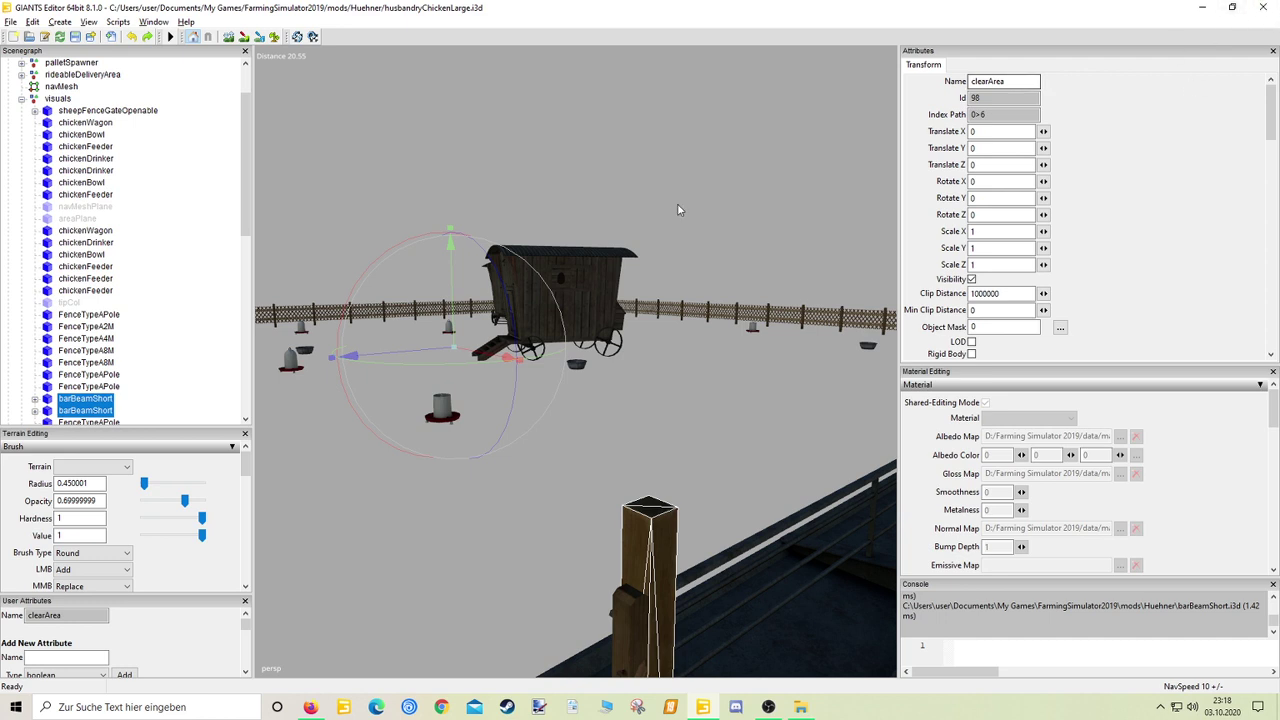
{"action": "scroll", "coordinate": [548, 396], "scroll_direction": "down", "scroll_amount": 5}
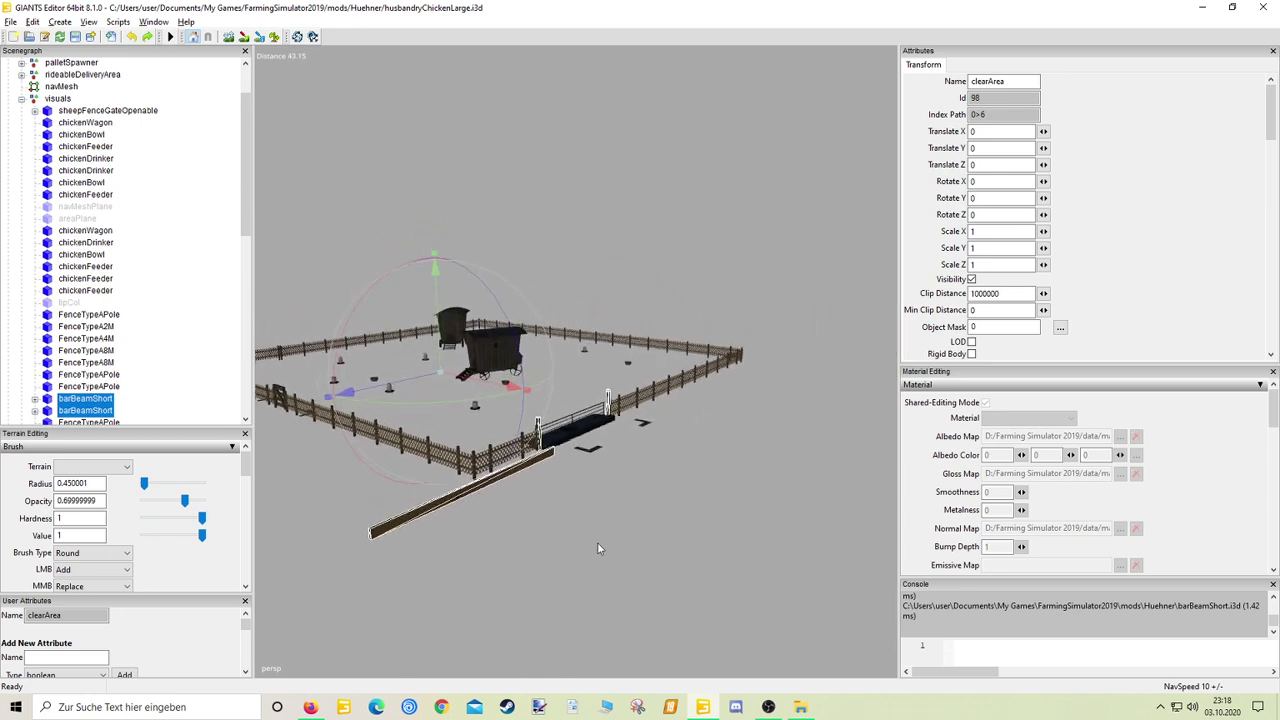
{"action": "left_click", "coordinate": [597, 543]}
{"action": "right_click_drag", "start_coordinate": [606, 541], "coordinate": [739, 465], "text": "alt"}
{"action": "left_click_drag", "start_coordinate": [739, 465], "coordinate": [634, 497], "text": "alt"}
{"action": "right_click_drag", "start_coordinate": [634, 497], "coordinate": [711, 431], "text": "alt"}
{"action": "left_click", "coordinate": [403, 233]}
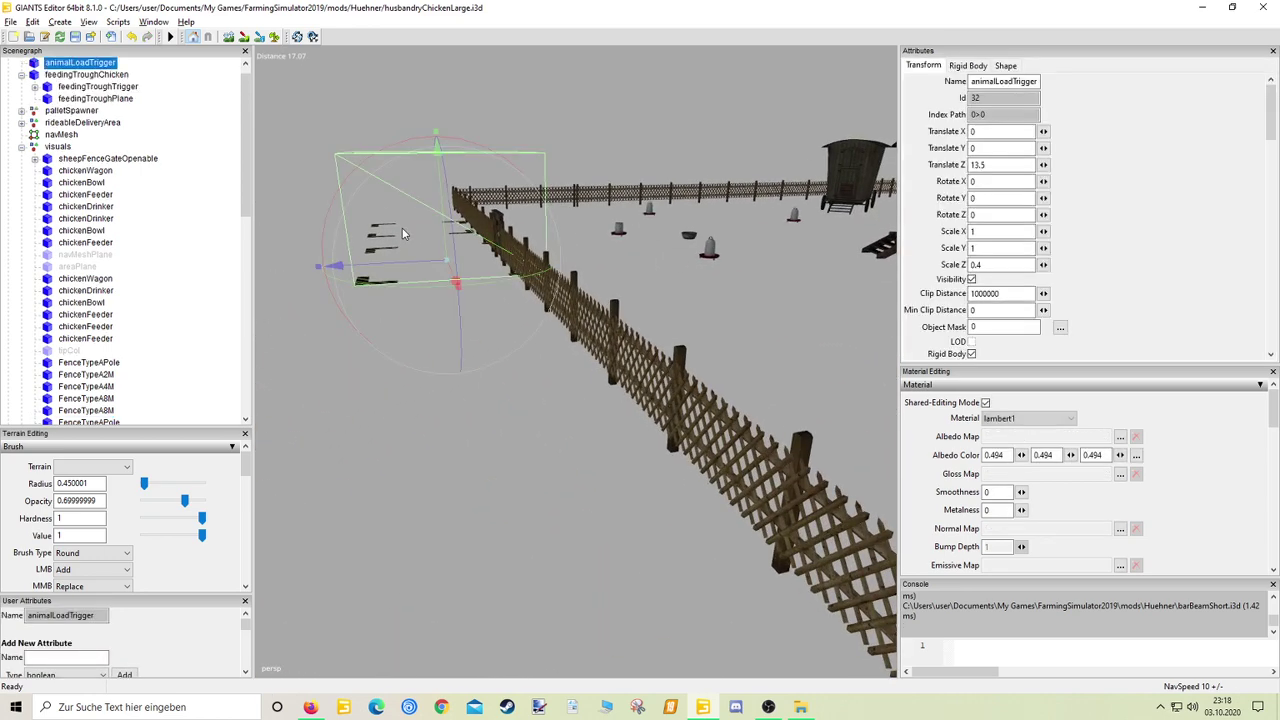
{"action": "right_click_drag", "start_coordinate": [403, 233], "coordinate": [538, 479]}
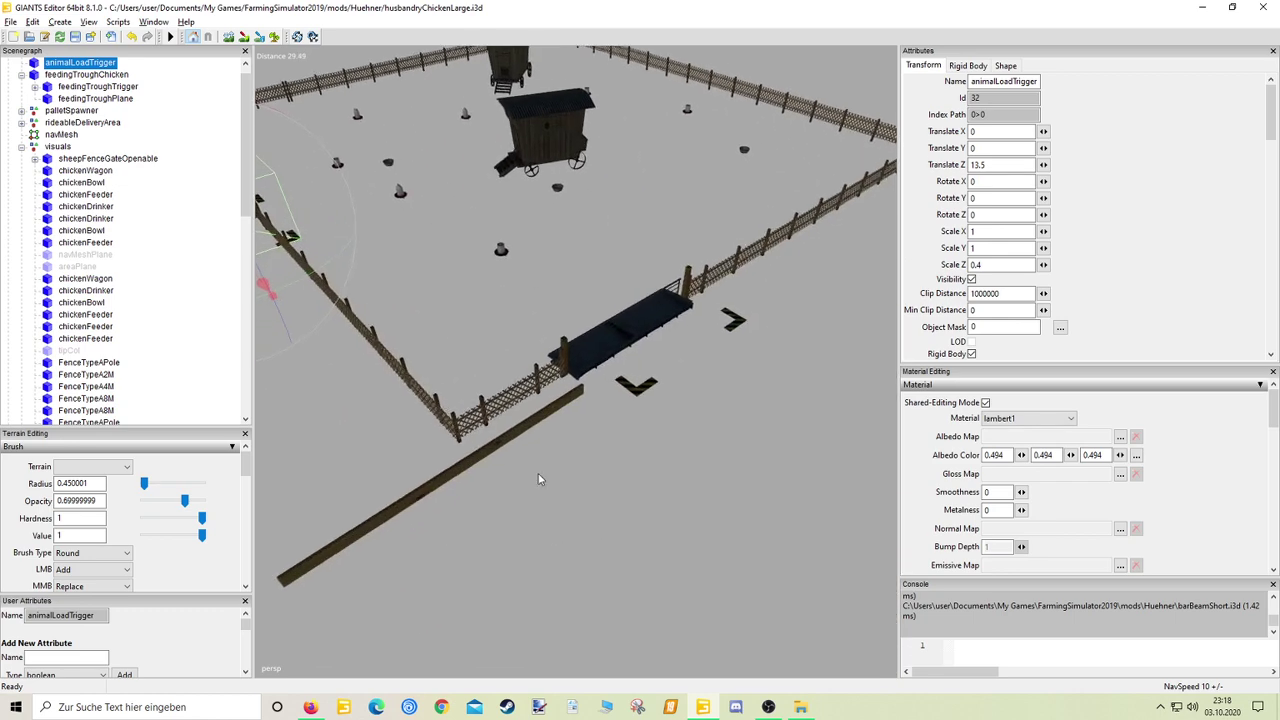
Open husbandryChickenLarge.xml from the Huehner mod folder in EmEditor and check the node indices in its clearAreas and leveling sections
{"action": "left_click", "coordinate": [801, 708]}
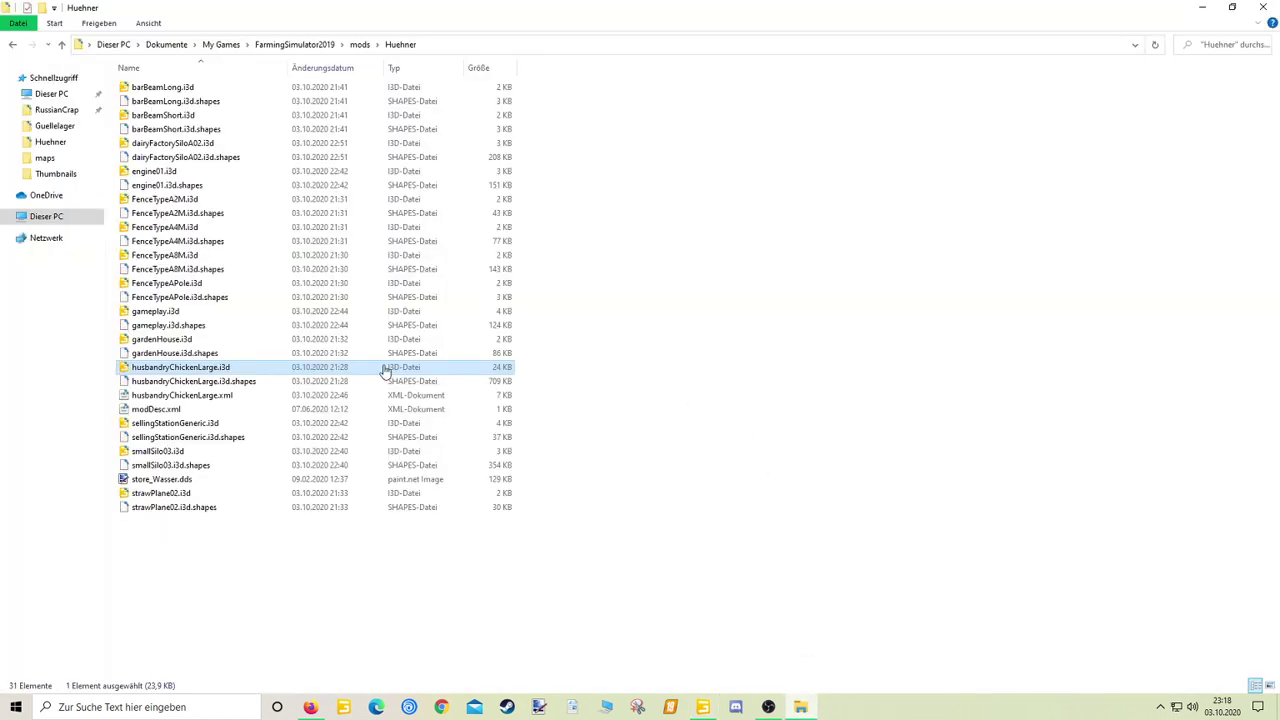
{"action": "right_click", "coordinate": [152, 400]}
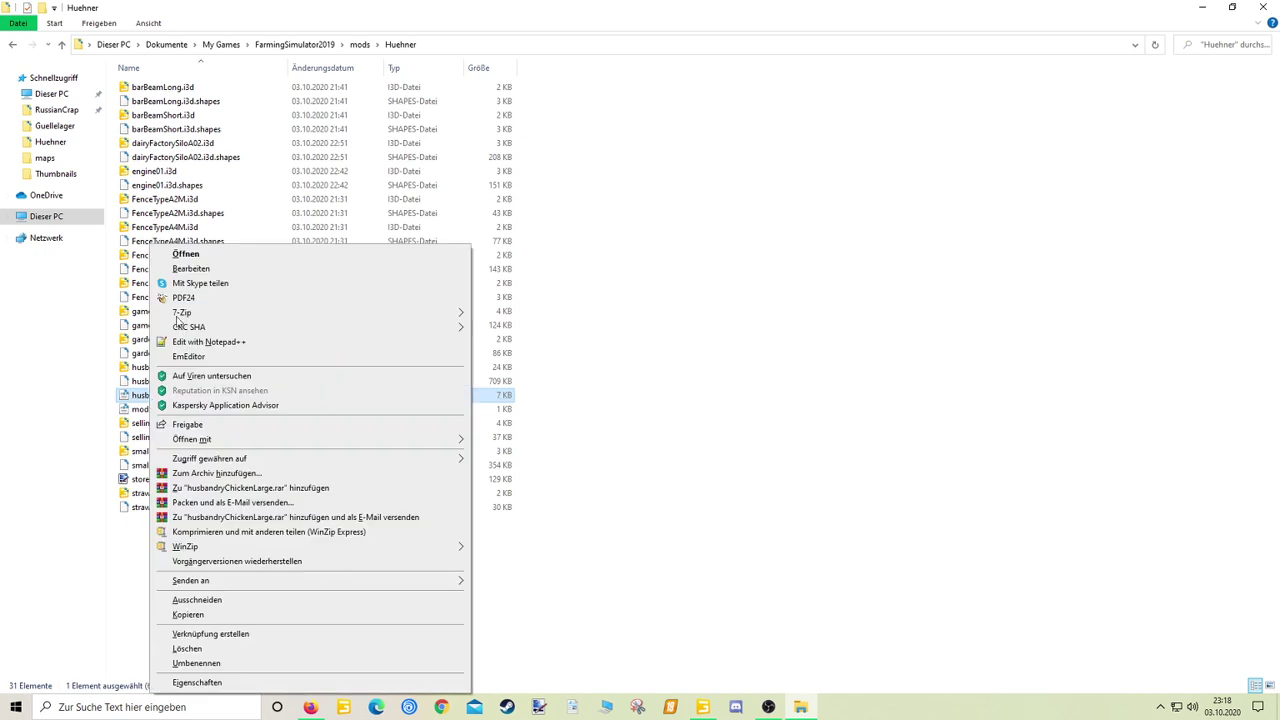
{"action": "left_click", "coordinate": [190, 357]}
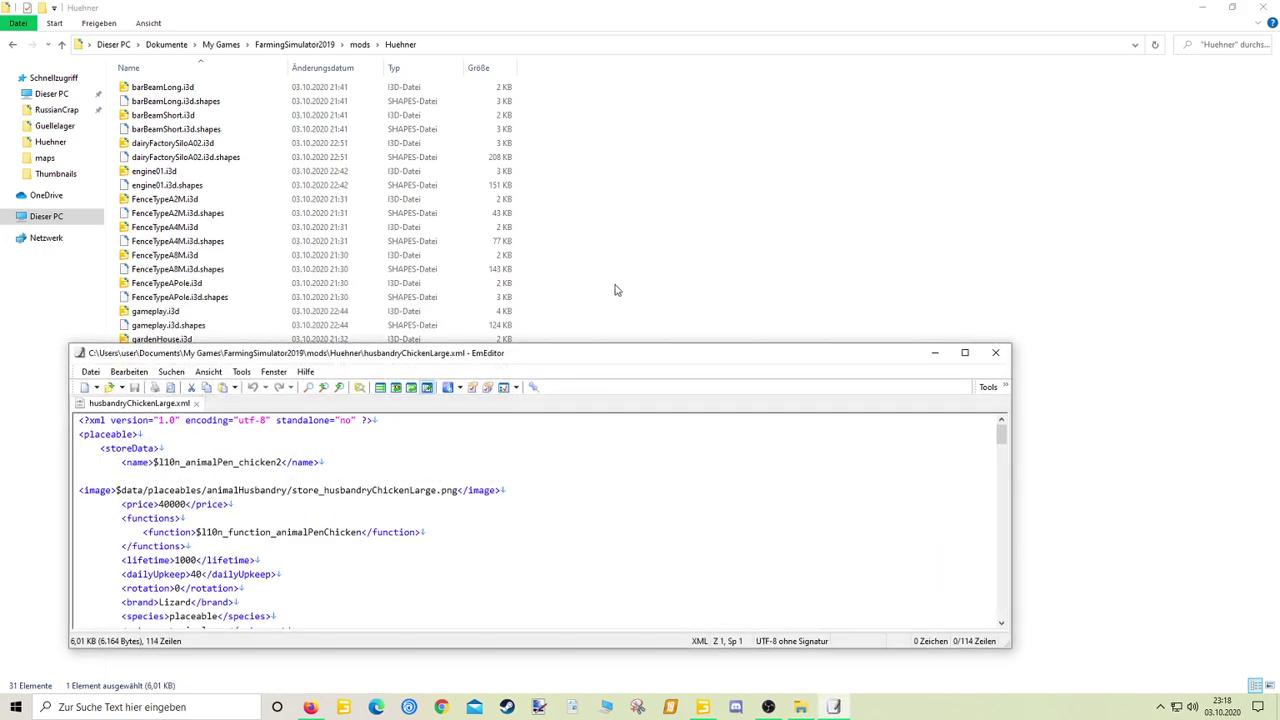
{"action": "scroll", "coordinate": [556, 575], "scroll_direction": "down", "scroll_amount": 12}
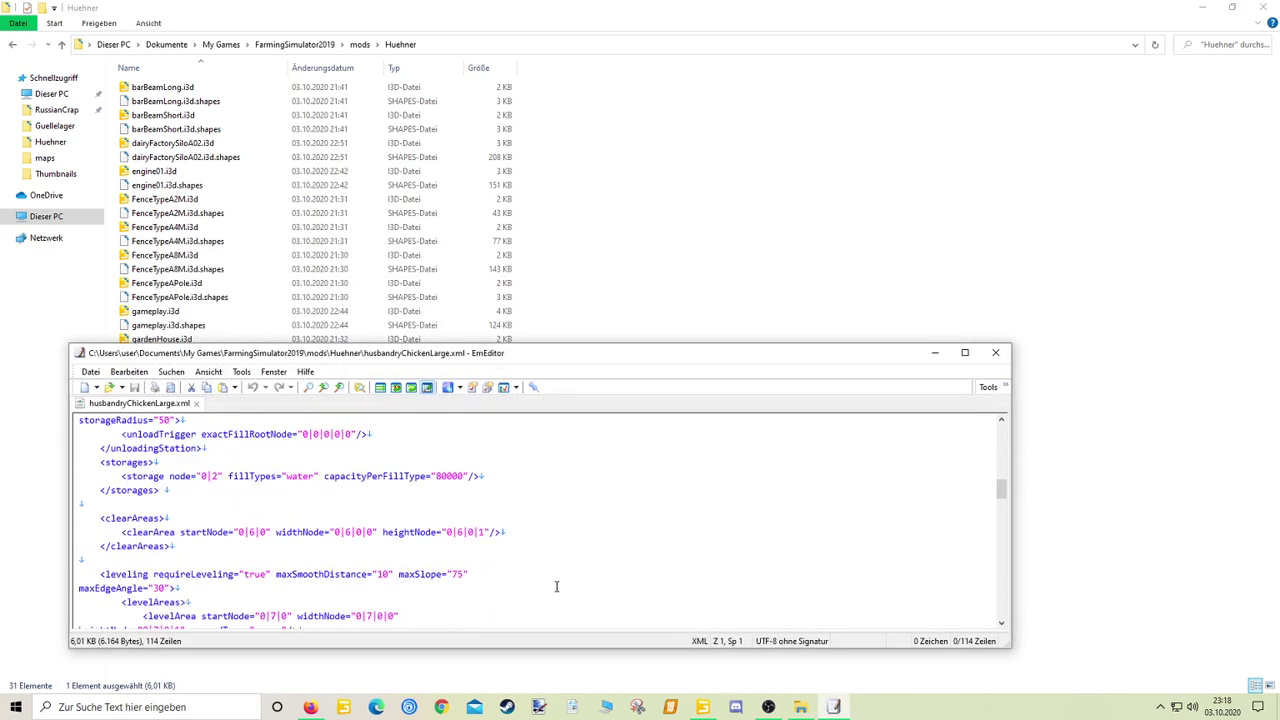
{"action": "scroll", "coordinate": [556, 587], "scroll_direction": "down", "scroll_amount": 1}
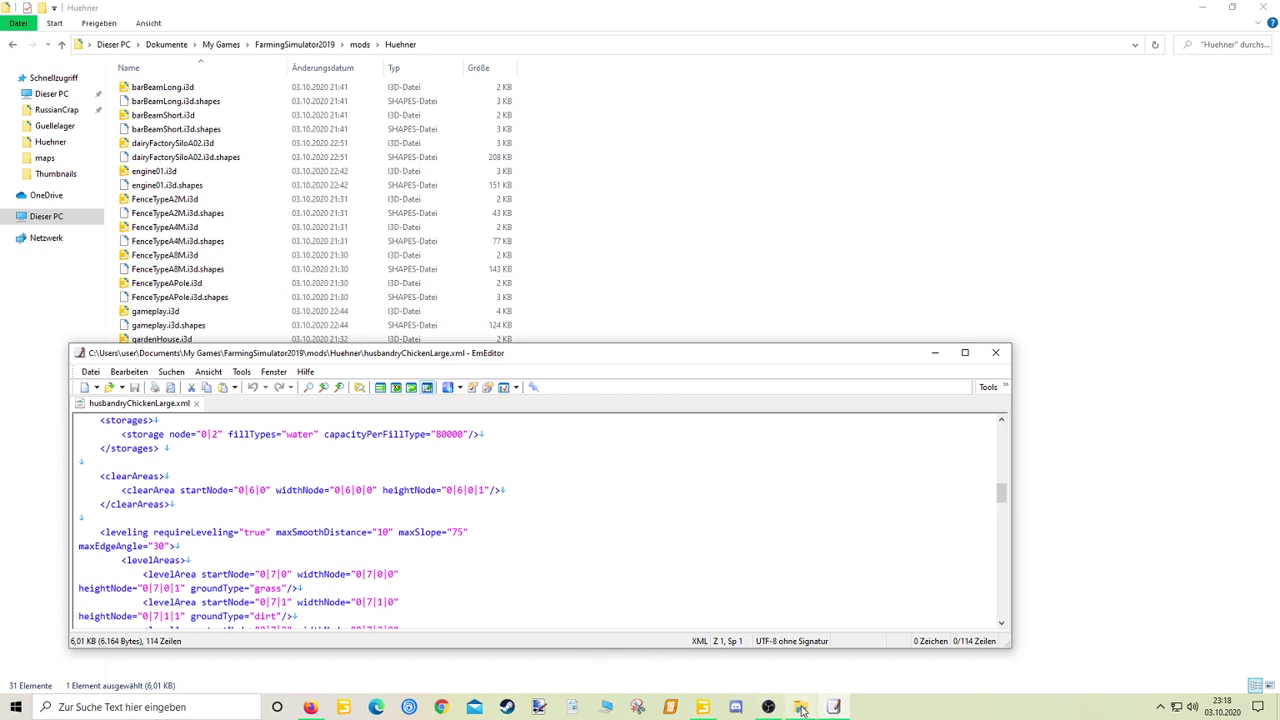
{"action": "mouse_move", "coordinate": [808, 710]}
Return to GIANTS Editor and move the top-level barBeamLong plank into the visuals group by cutting and pasting it
{"action": "left_click", "coordinate": [702, 709]}
{"action": "scroll", "coordinate": [124, 159], "scroll_direction": "up", "scroll_amount": 1}
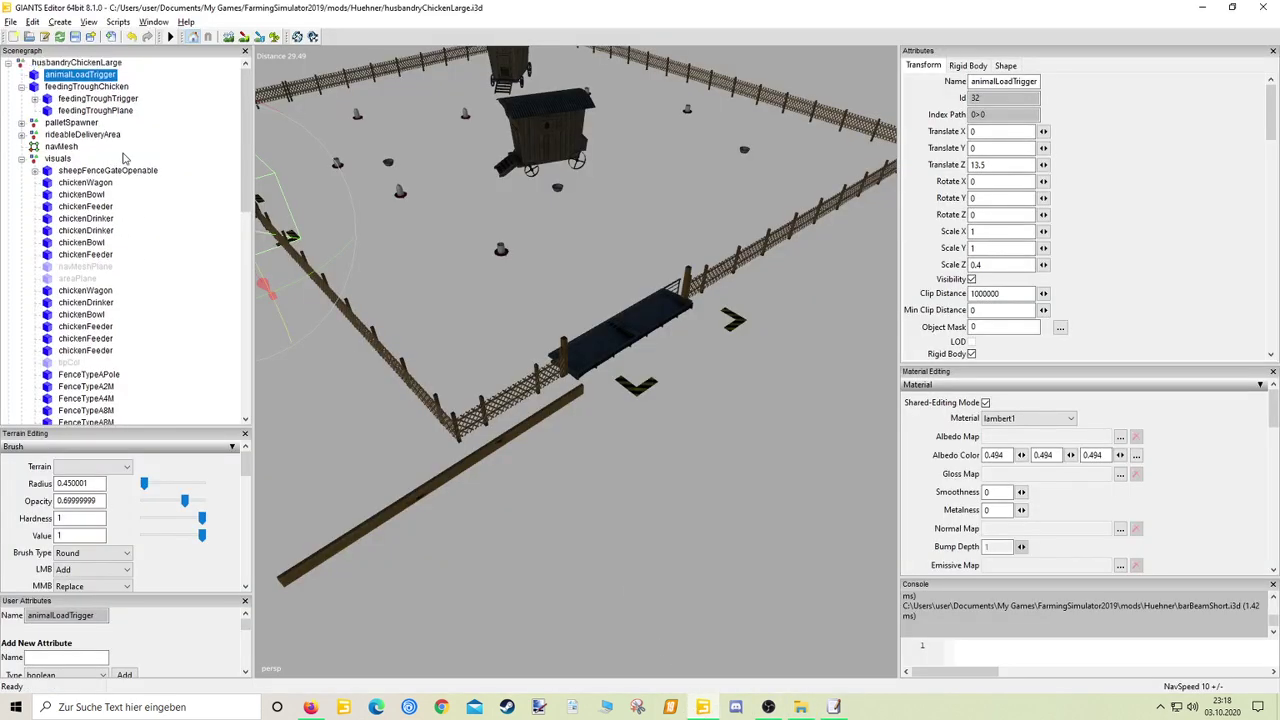
{"action": "left_click", "coordinate": [22, 159]}
{"action": "left_click", "coordinate": [50, 160]}
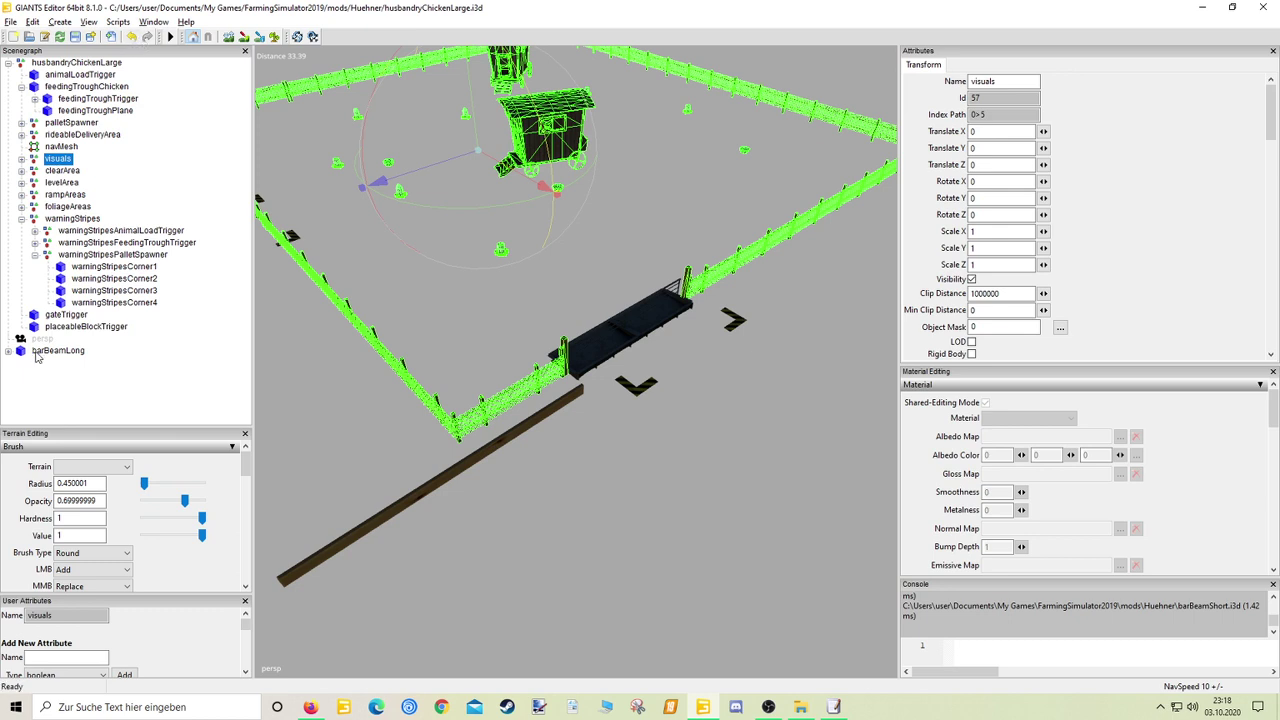
{"action": "left_click", "coordinate": [40, 351]}
{"action": "left_click", "coordinate": [27, 22]}
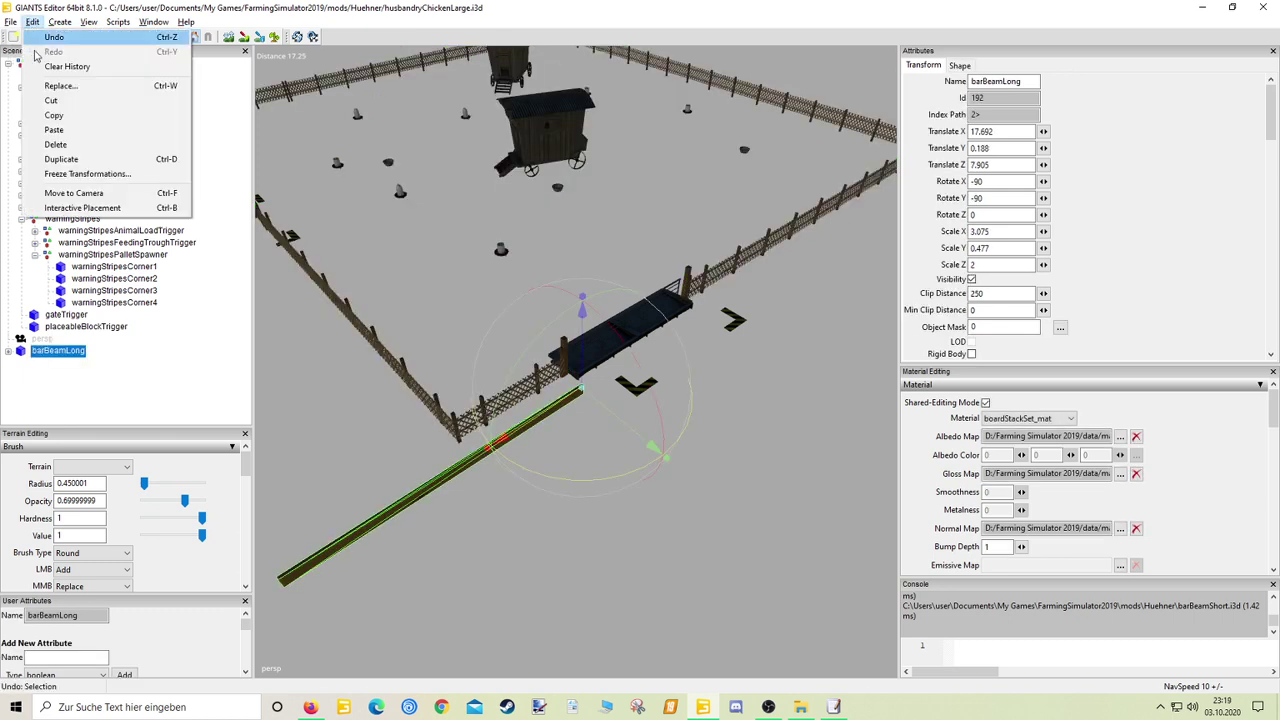
{"action": "left_click", "coordinate": [55, 101]}
{"action": "left_click", "coordinate": [60, 159]}
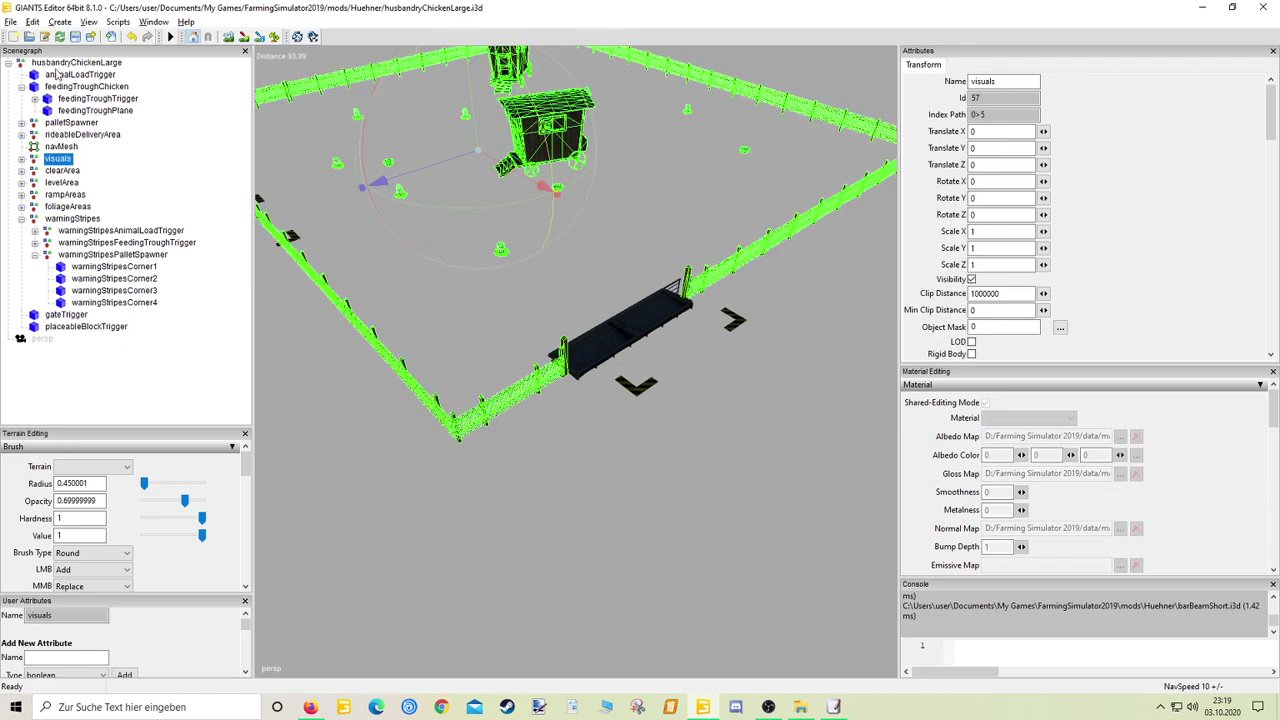
{"action": "left_click", "coordinate": [32, 22]}
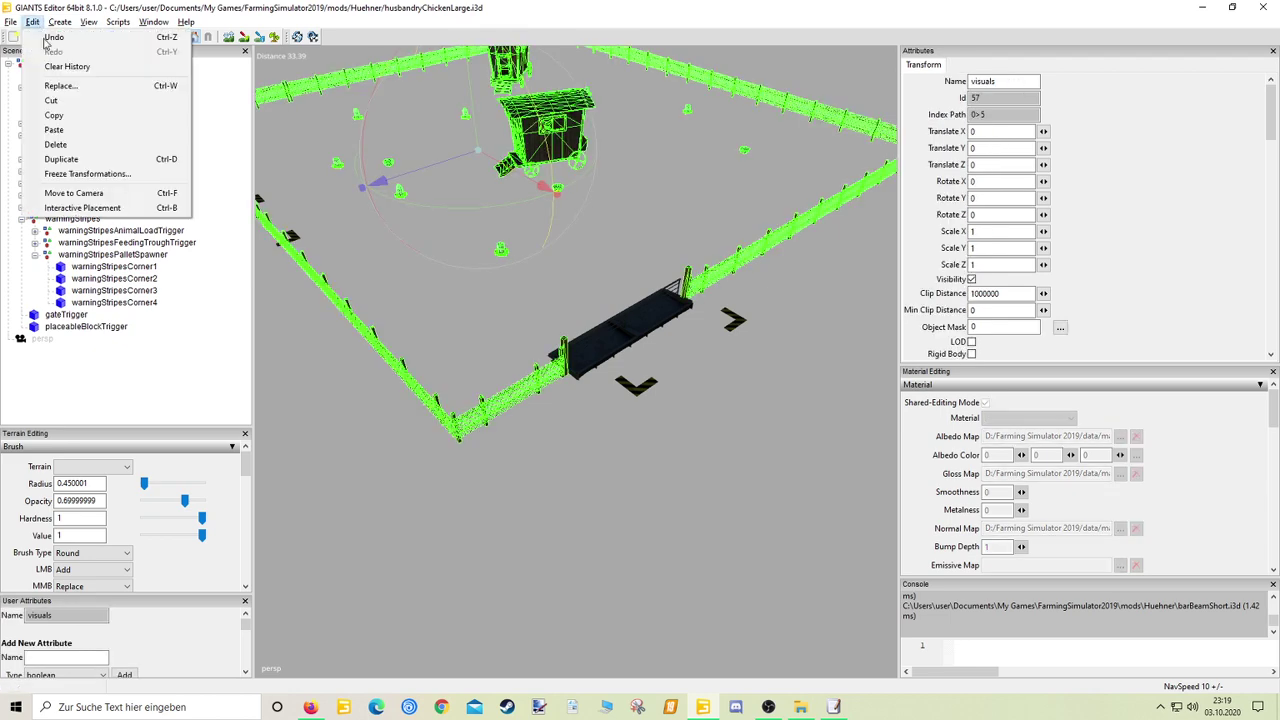
{"action": "left_click", "coordinate": [55, 131]}
Set Translate Y to -0.01 for the barBeamShort post at the trough end nearest the long plank
{"action": "scroll", "coordinate": [590, 428], "scroll_direction": "up", "scroll_amount": 10}
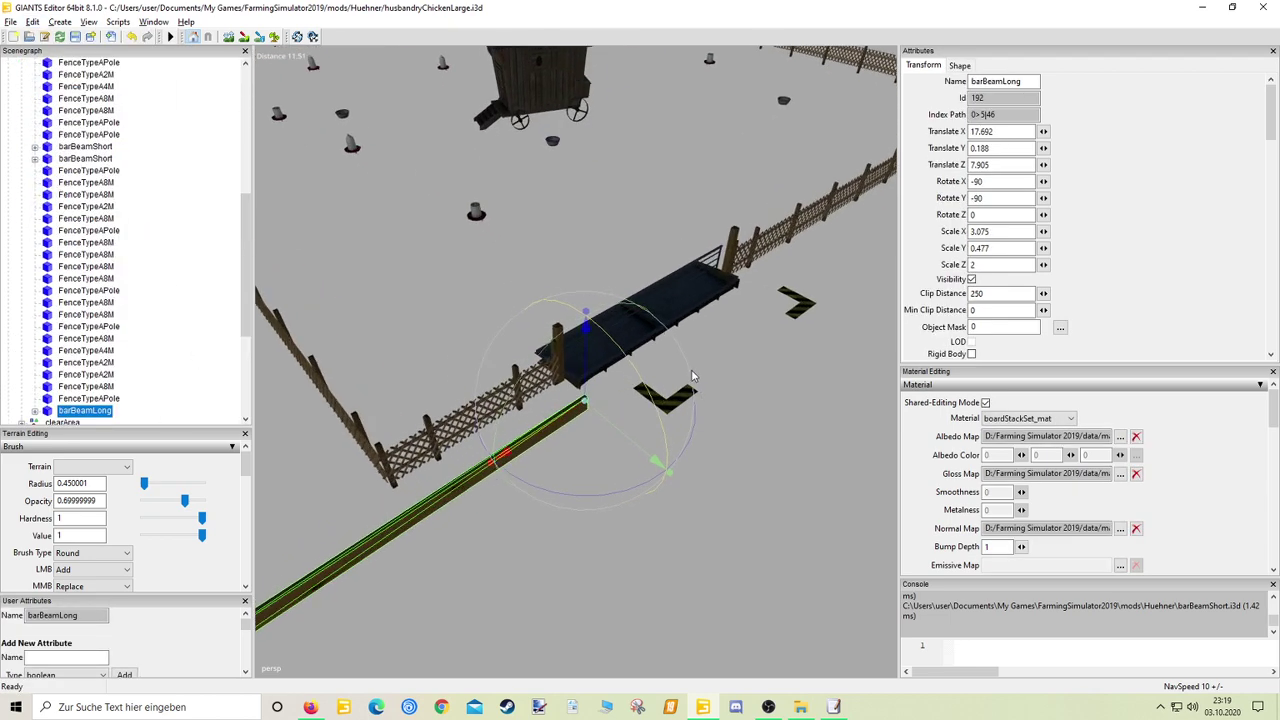
{"action": "scroll", "coordinate": [658, 212], "scroll_direction": "up", "scroll_amount": 4}
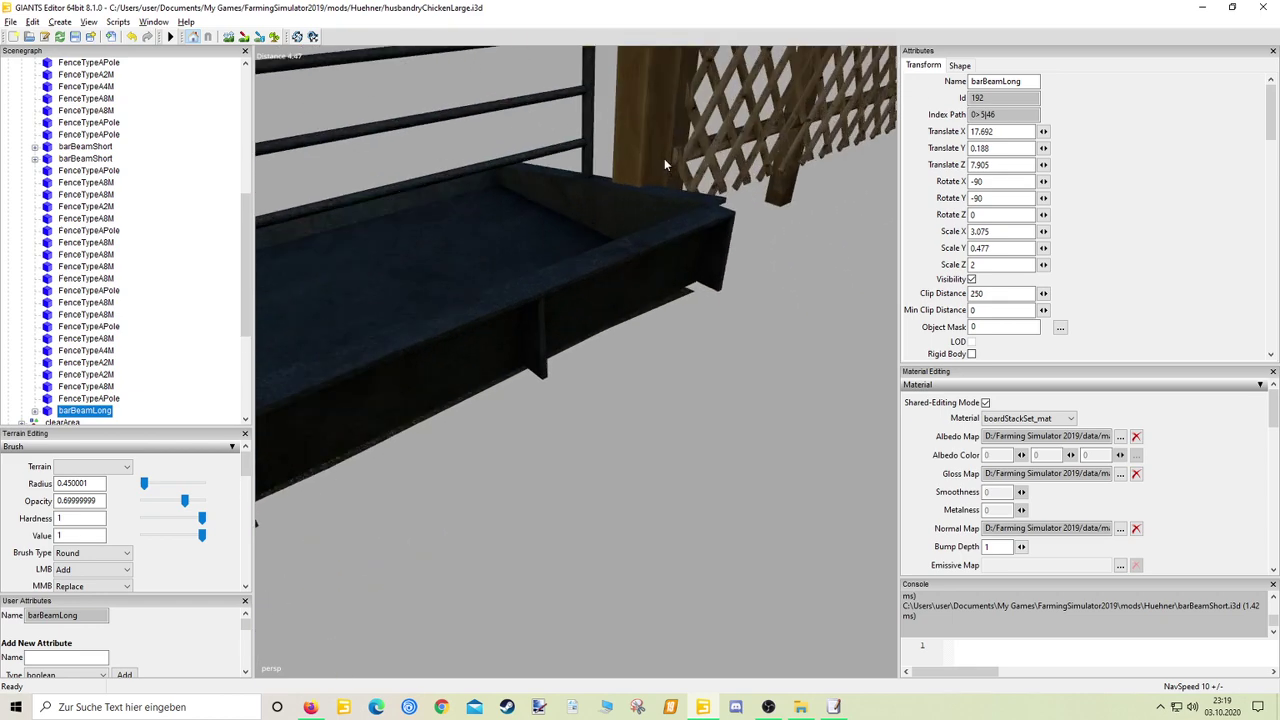
{"action": "left_click", "coordinate": [664, 158]}
{"action": "scroll", "coordinate": [664, 158], "scroll_direction": "down", "scroll_amount": 4}
{"action": "left_click_drag", "start_coordinate": [664, 158], "coordinate": [532, 174], "text": "alt"}
{"action": "left_click", "coordinate": [391, 356]}
{"action": "left_click", "coordinate": [391, 360]}
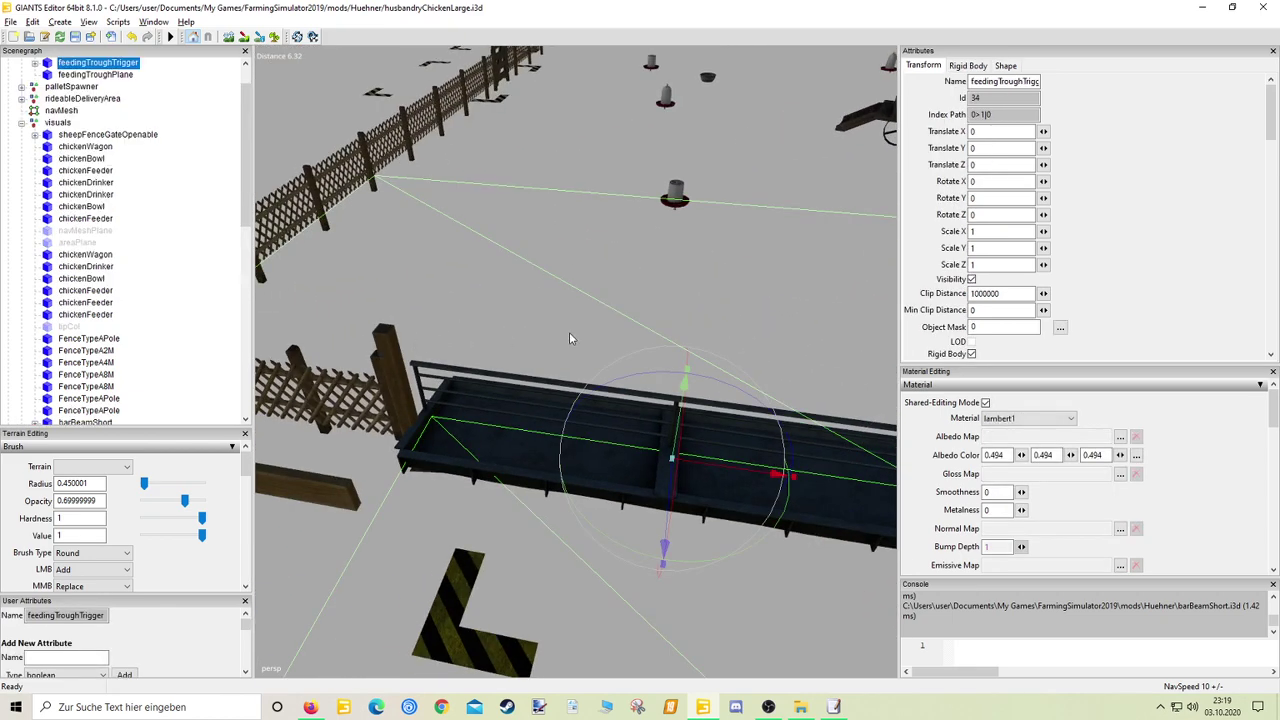
{"action": "scroll", "coordinate": [314, 370], "scroll_direction": "up", "scroll_amount": 4}
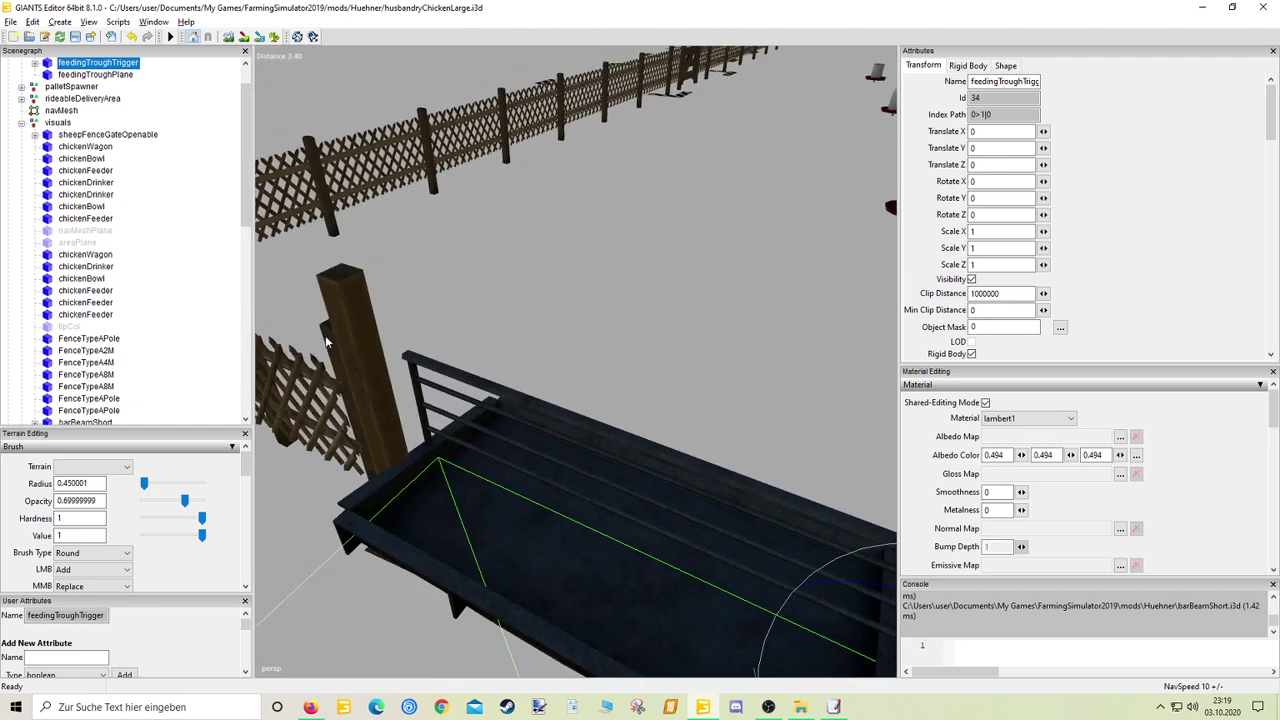
{"action": "left_click", "coordinate": [391, 341]}
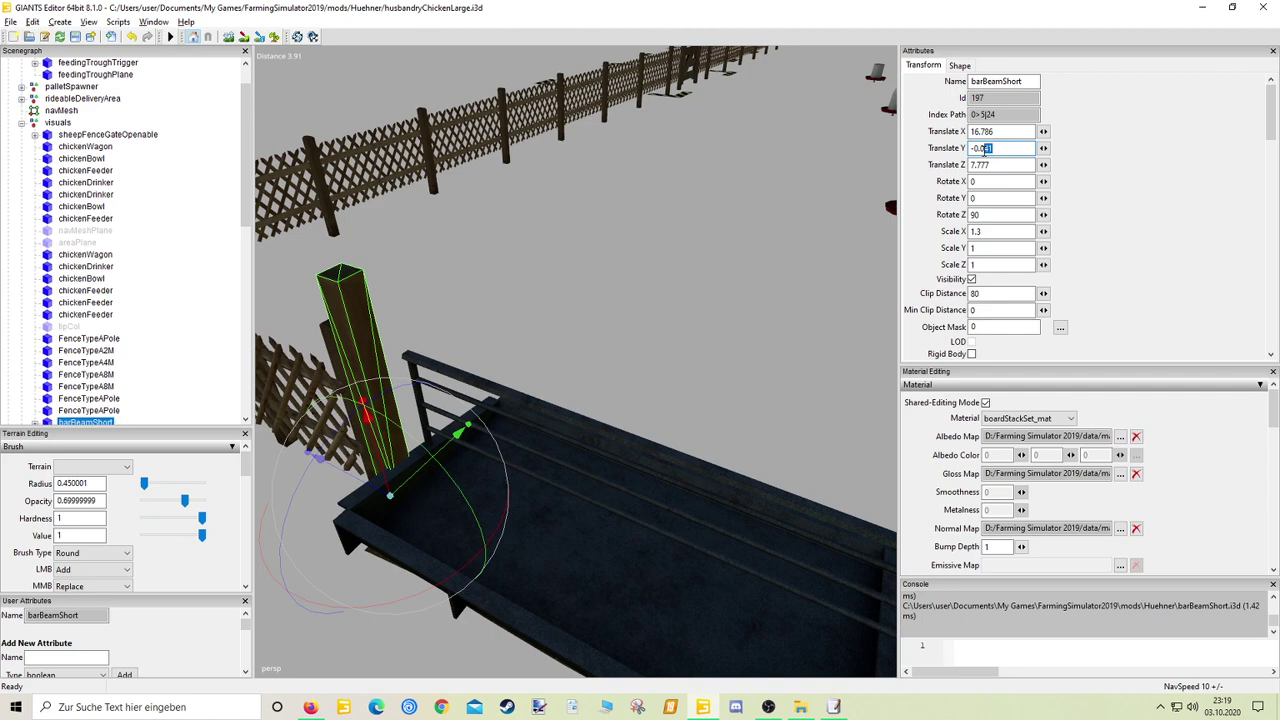
{"action": "type", "text": "1"}
{"action": "key", "text": "Return"}
Set Translate Y of the barBeamShort post at the opposite trough end to -0.01
{"action": "left_click_drag", "start_coordinate": [482, 364], "coordinate": [732, 354], "text": "alt"}
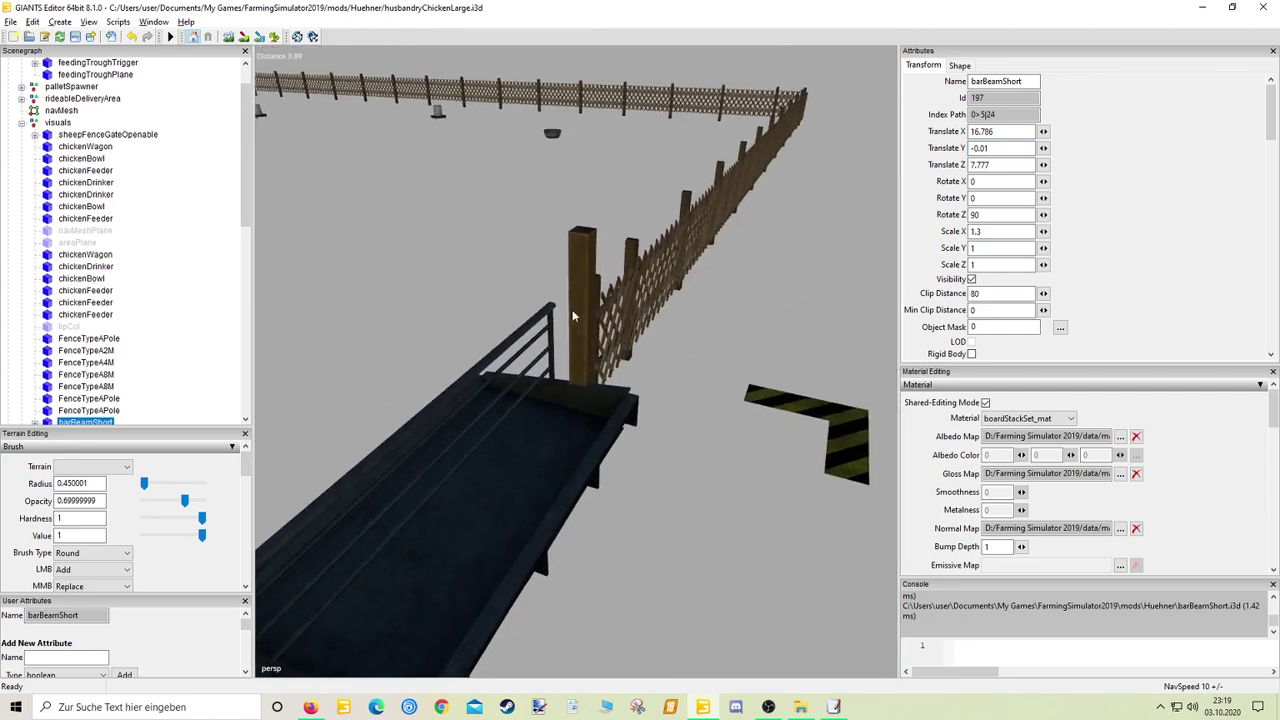
{"action": "left_click", "coordinate": [573, 316]}
{"action": "double_click", "coordinate": [985, 148]}
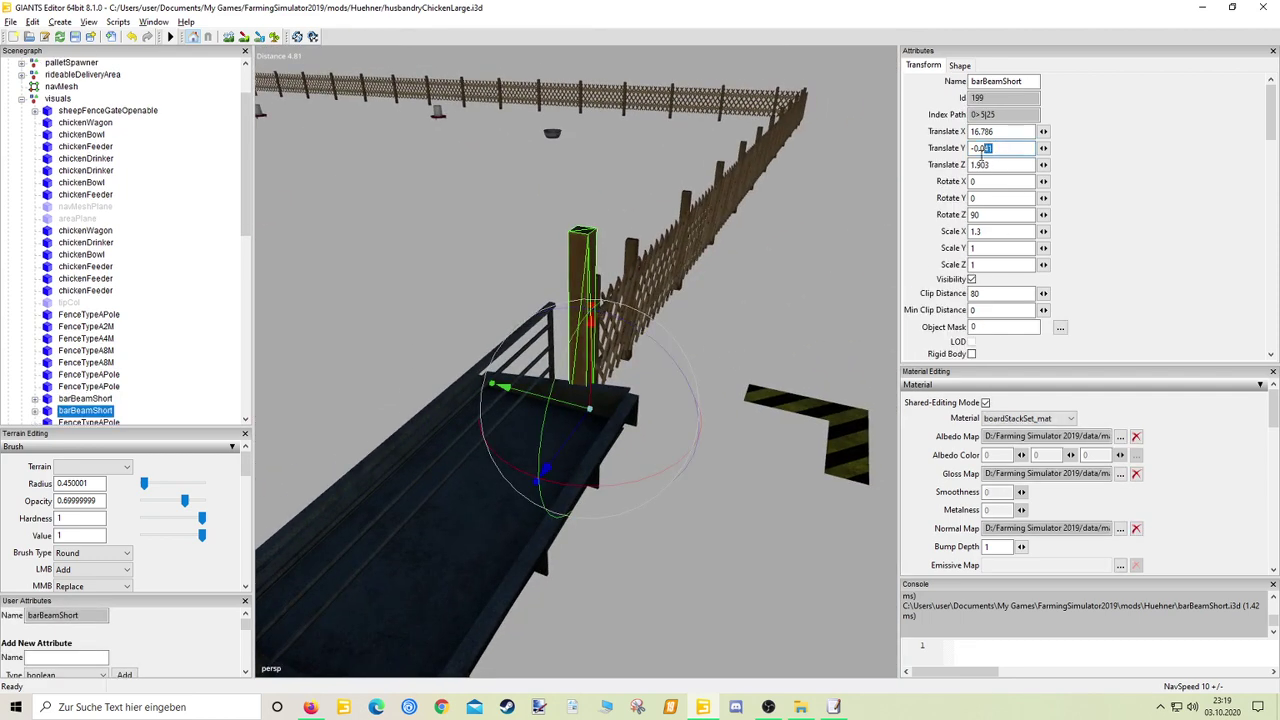
{"action": "type", "text": "1"}
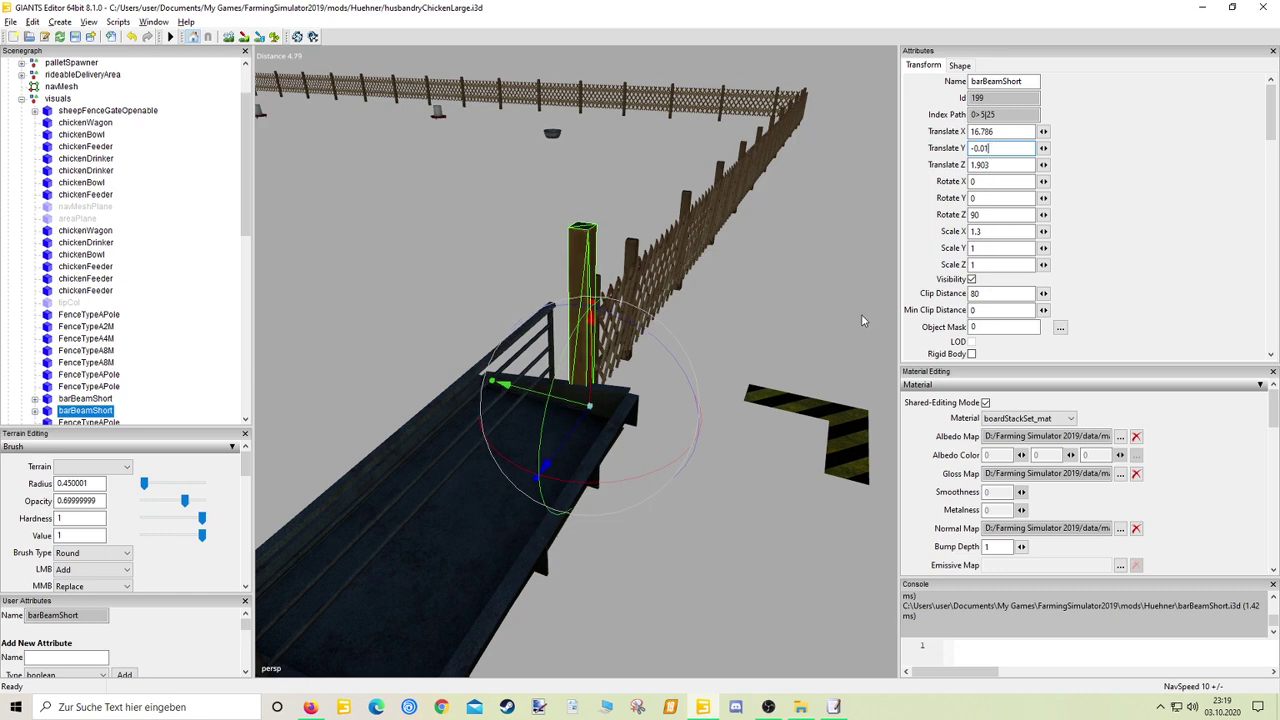
{"action": "left_click", "coordinate": [983, 232]}
Duplicate the barBeamShort post nearest the plank, raise the copy to the post's top, and set its Rotate Y to 90
{"action": "left_click_drag", "start_coordinate": [448, 348], "coordinate": [174, 336], "text": "alt"}
{"action": "left_click", "coordinate": [526, 354]}
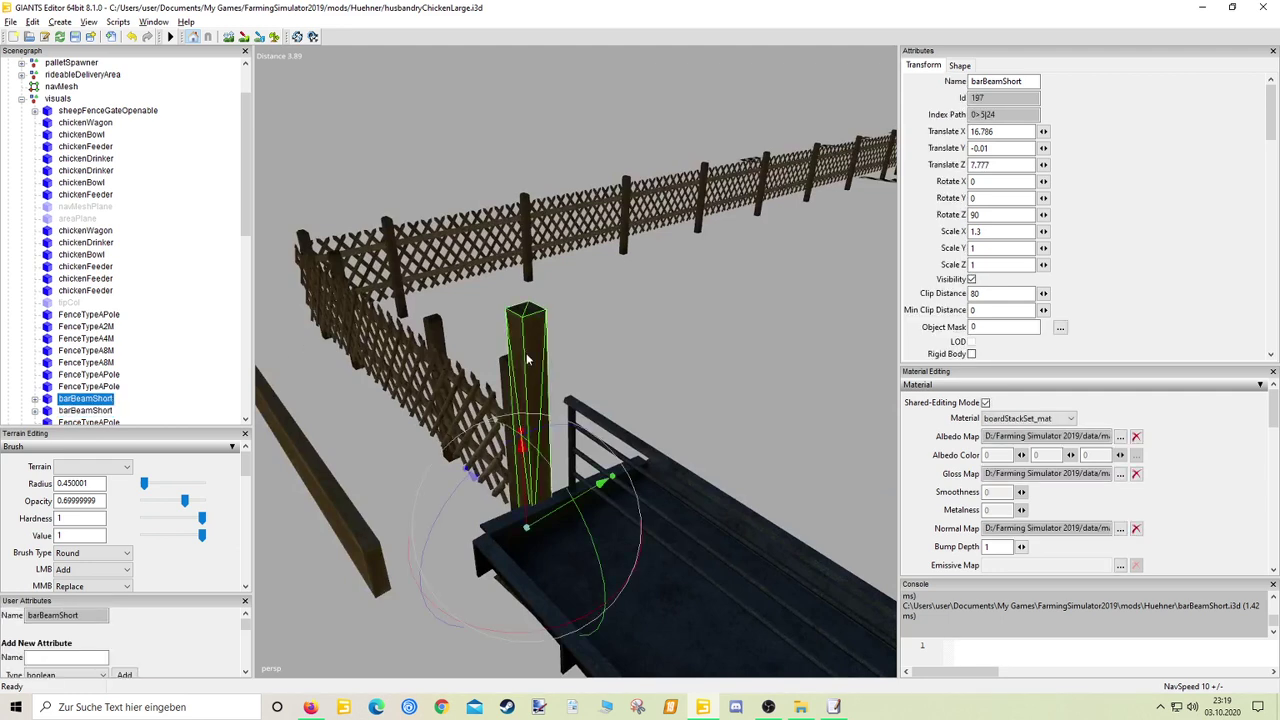
{"action": "key", "text": "ctrl+d"}
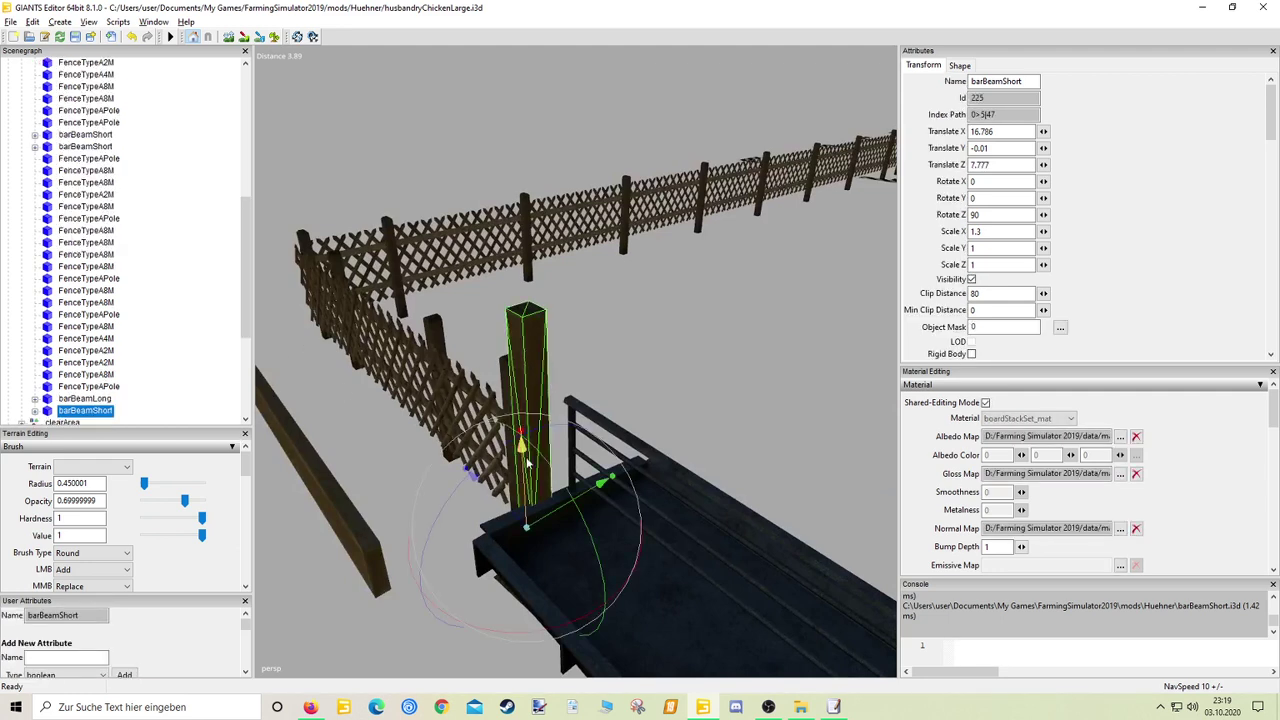
{"action": "left_click_drag", "start_coordinate": [530, 440], "coordinate": [922, 310]}
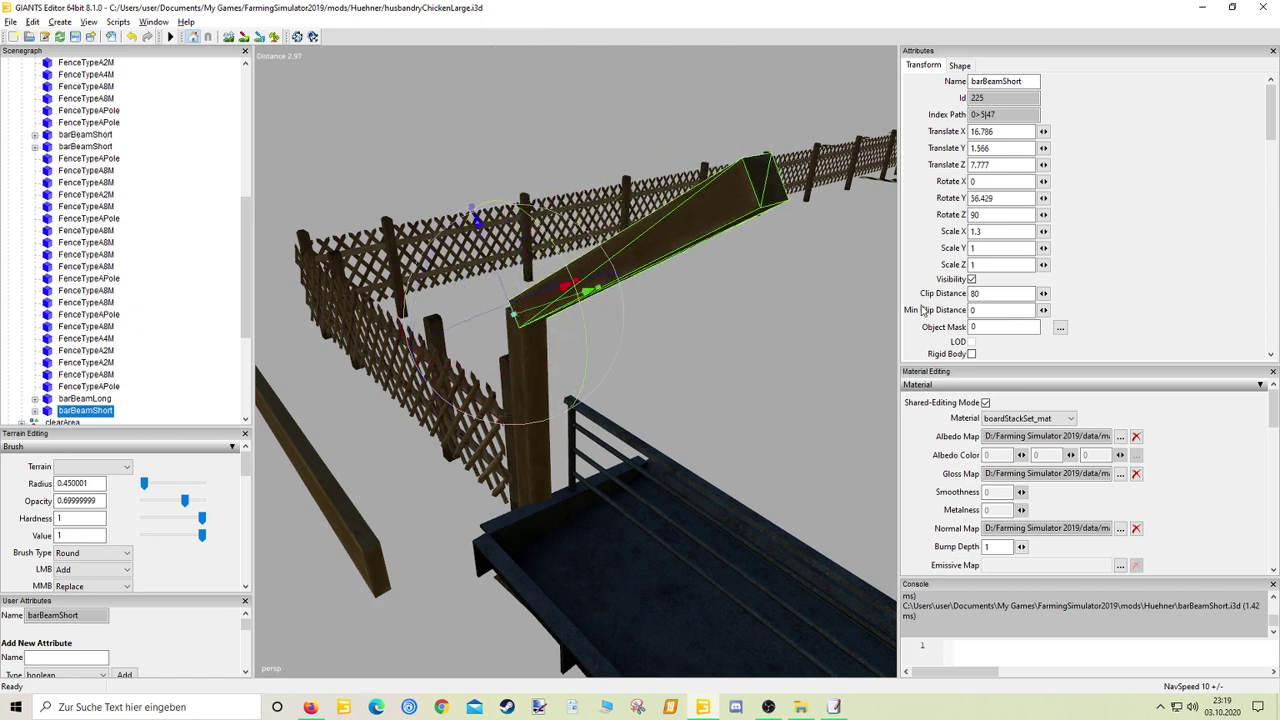
{"action": "double_click", "coordinate": [993, 197]}
{"action": "type", "text": "90"}
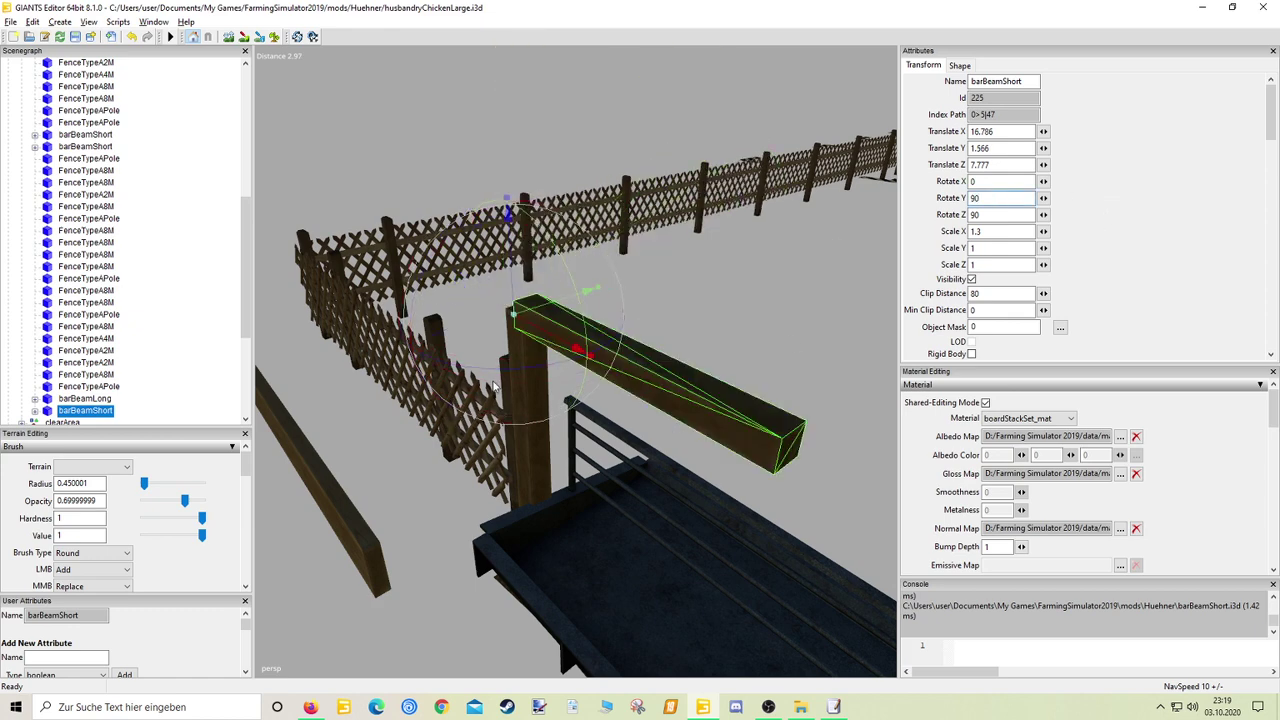
Align the crossbeam with the post top at Translate Y 1.655 and Z 7.856, and set its Scale X to 4.945
{"action": "left_click_drag", "start_coordinate": [493, 386], "coordinate": [551, 403], "text": "alt"}
{"action": "middle_click_drag", "start_coordinate": [551, 403], "coordinate": [580, 401], "text": "alt"}
{"action": "scroll", "coordinate": [582, 400], "scroll_direction": "up", "scroll_amount": 3}
{"action": "left_click_drag", "start_coordinate": [597, 397], "coordinate": [646, 288], "text": "alt"}
{"action": "scroll", "coordinate": [662, 385], "scroll_direction": "up", "scroll_amount": 2}
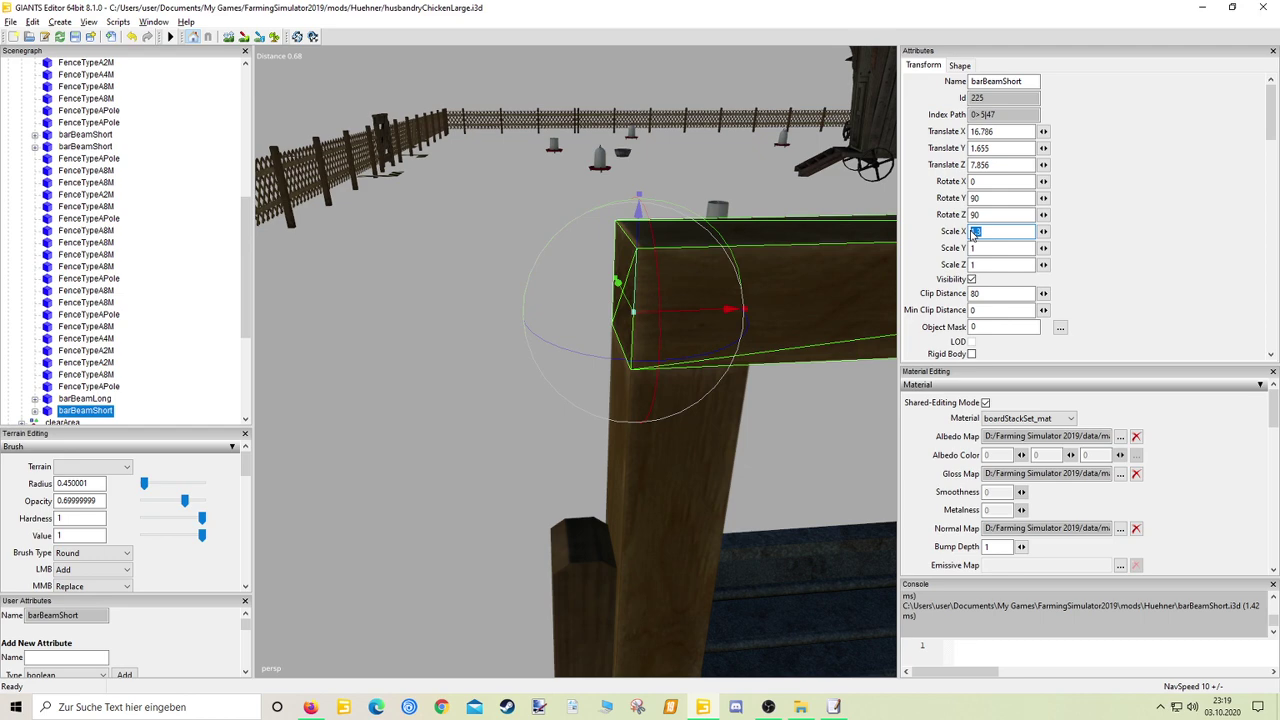
{"action": "type", "text": "4"}
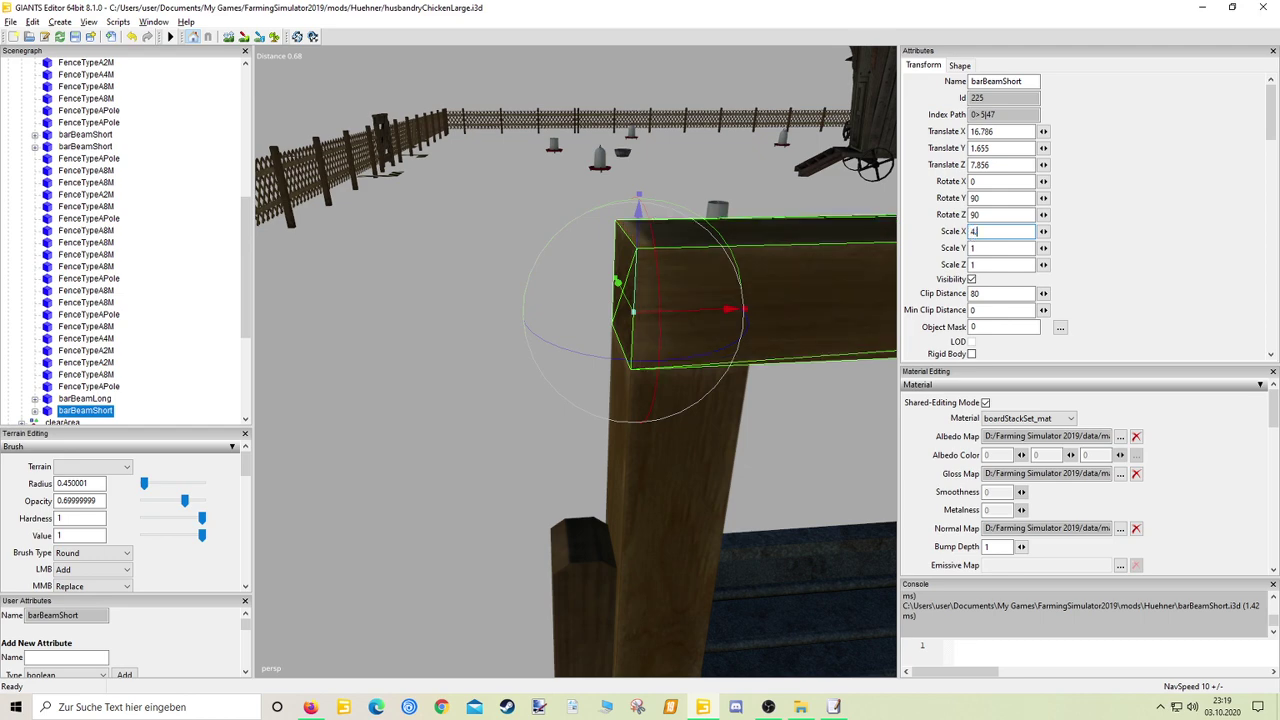
{"action": "type", "text": ".945"}
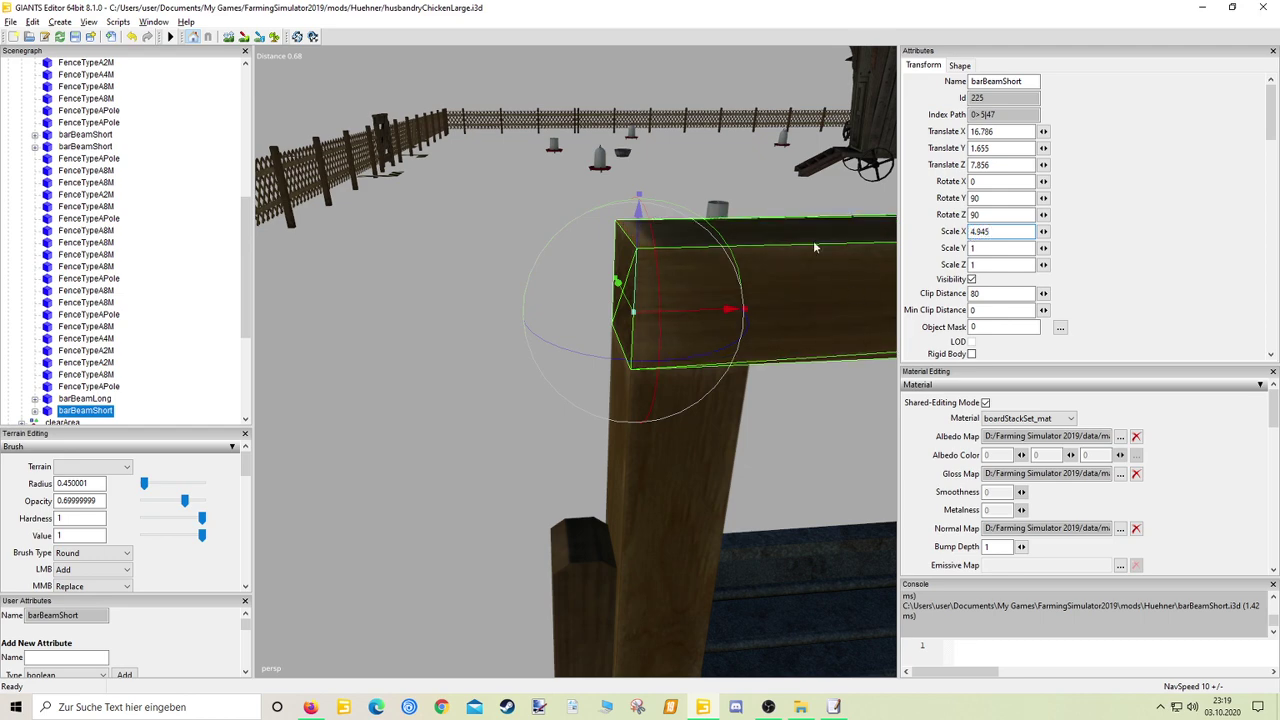
Check how the lengthened crossbeam fits on the post at the far end of the trough
{"action": "scroll", "coordinate": [813, 247], "scroll_direction": "down", "scroll_amount": 5}
{"action": "middle_click_drag", "start_coordinate": [657, 277], "coordinate": [646, 271], "text": "alt"}
{"action": "scroll", "coordinate": [690, 222], "scroll_direction": "up", "scroll_amount": 4}
{"action": "left_click_drag", "start_coordinate": [694, 219], "coordinate": [556, 222], "text": "alt"}
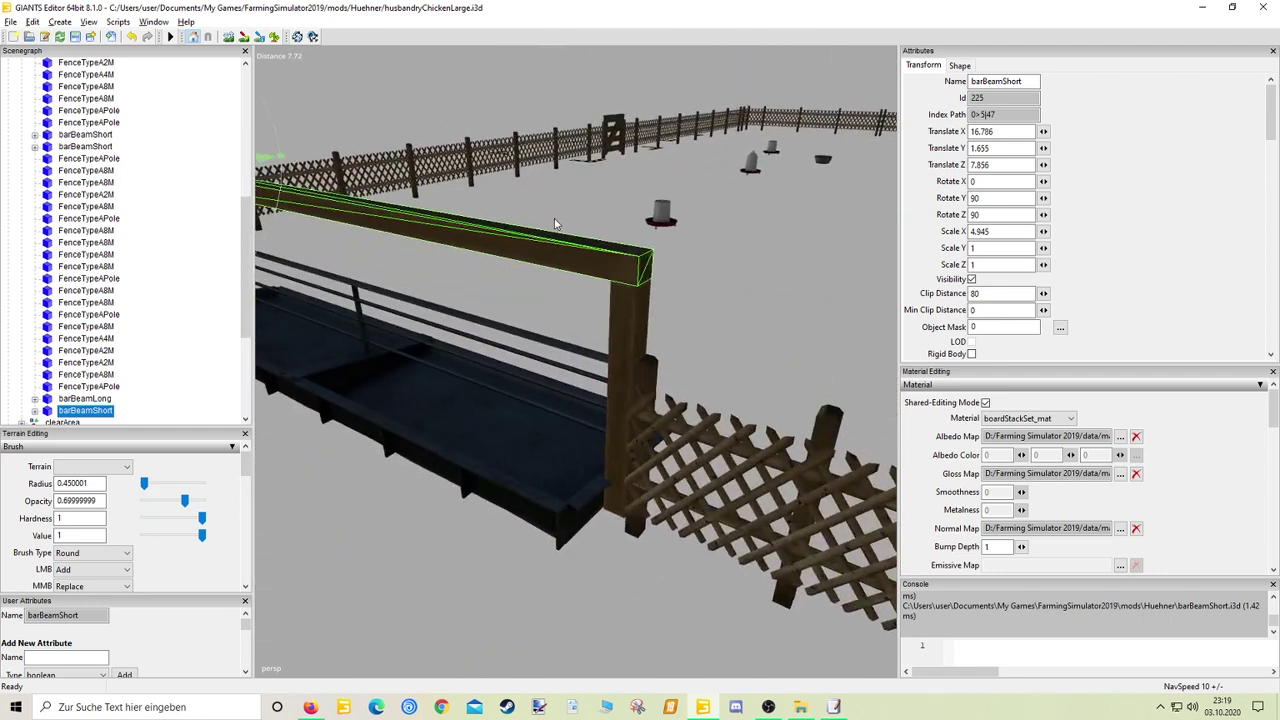
{"action": "scroll", "coordinate": [574, 214], "scroll_direction": "up", "scroll_amount": 5}
{"action": "left_click", "coordinate": [833, 275]}
{"action": "left_click_drag", "start_coordinate": [833, 275], "coordinate": [797, 280], "text": "alt"}
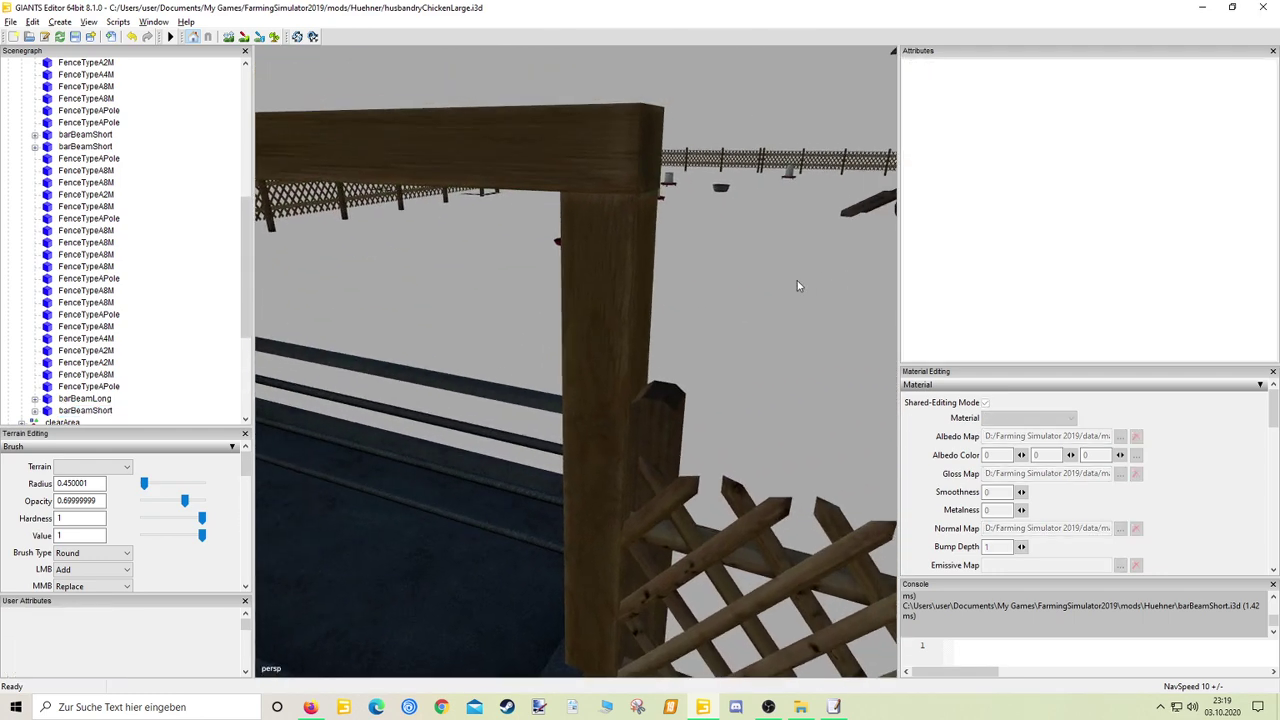
Turn the barBeamLong plank to run along the trough by setting its Rotate Y to 0
{"action": "scroll", "coordinate": [798, 300], "scroll_direction": "down", "scroll_amount": 8}
{"action": "left_click_drag", "start_coordinate": [800, 335], "coordinate": [640, 373], "text": "alt"}
{"action": "left_click", "coordinate": [722, 327]}
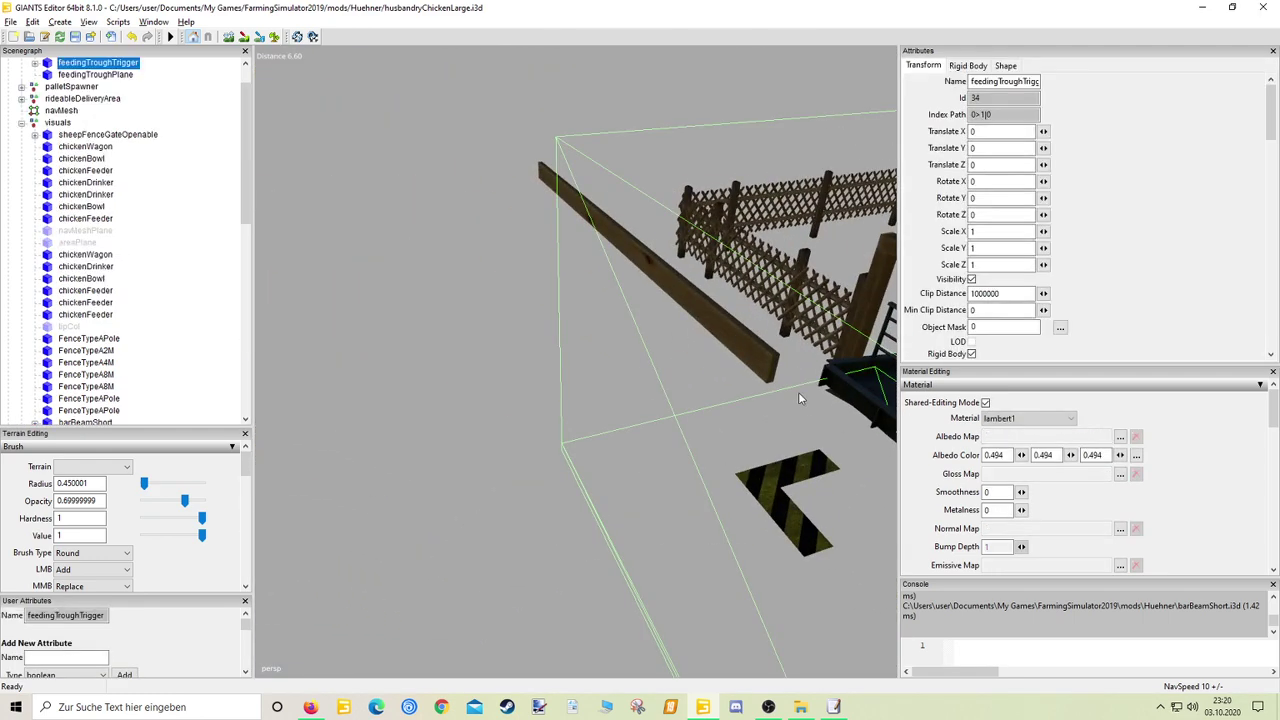
{"action": "scroll", "coordinate": [660, 332], "scroll_direction": "up", "scroll_amount": 4}
{"action": "left_click_drag", "start_coordinate": [672, 330], "coordinate": [590, 420], "text": "alt"}
{"action": "left_click", "coordinate": [671, 401]}
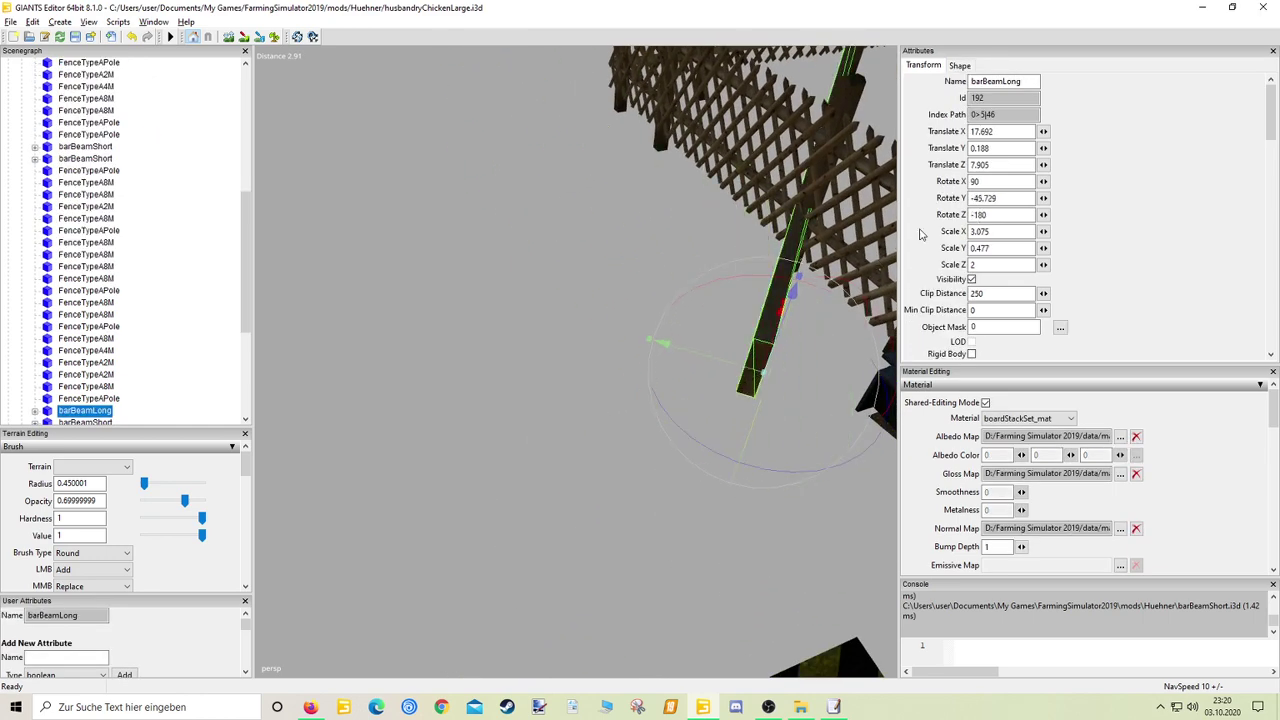
{"action": "left_click_drag", "start_coordinate": [1007, 199], "coordinate": [788, 212]}
{"action": "type", "text": "0"}
{"action": "key", "text": "Return"}
Lay the barBeamLong plank flat by setting its Rotate X to 180
{"action": "right_click_drag", "start_coordinate": [760, 250], "coordinate": [684, 327]}
{"action": "left_click_drag", "start_coordinate": [683, 325], "coordinate": [713, 370]}
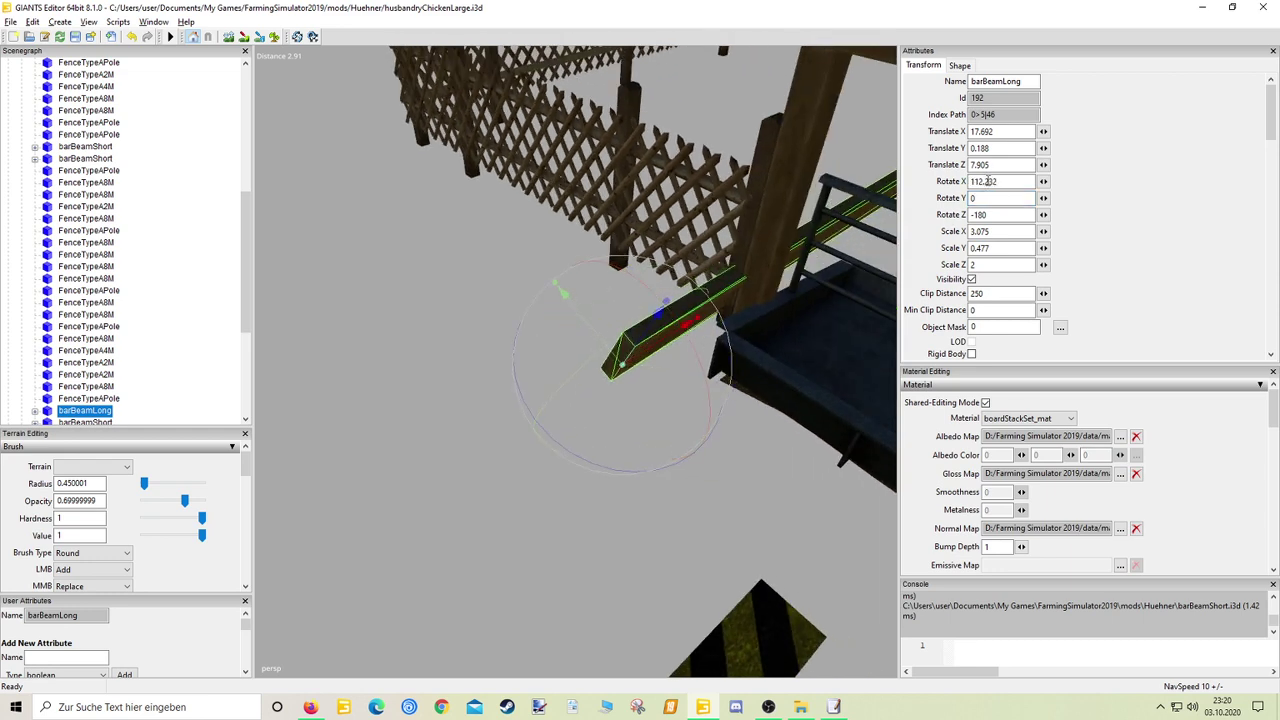
{"action": "left_click_drag", "start_coordinate": [996, 182], "coordinate": [976, 184]}
{"action": "type", "text": "180"}
{"action": "key", "text": "Return"}
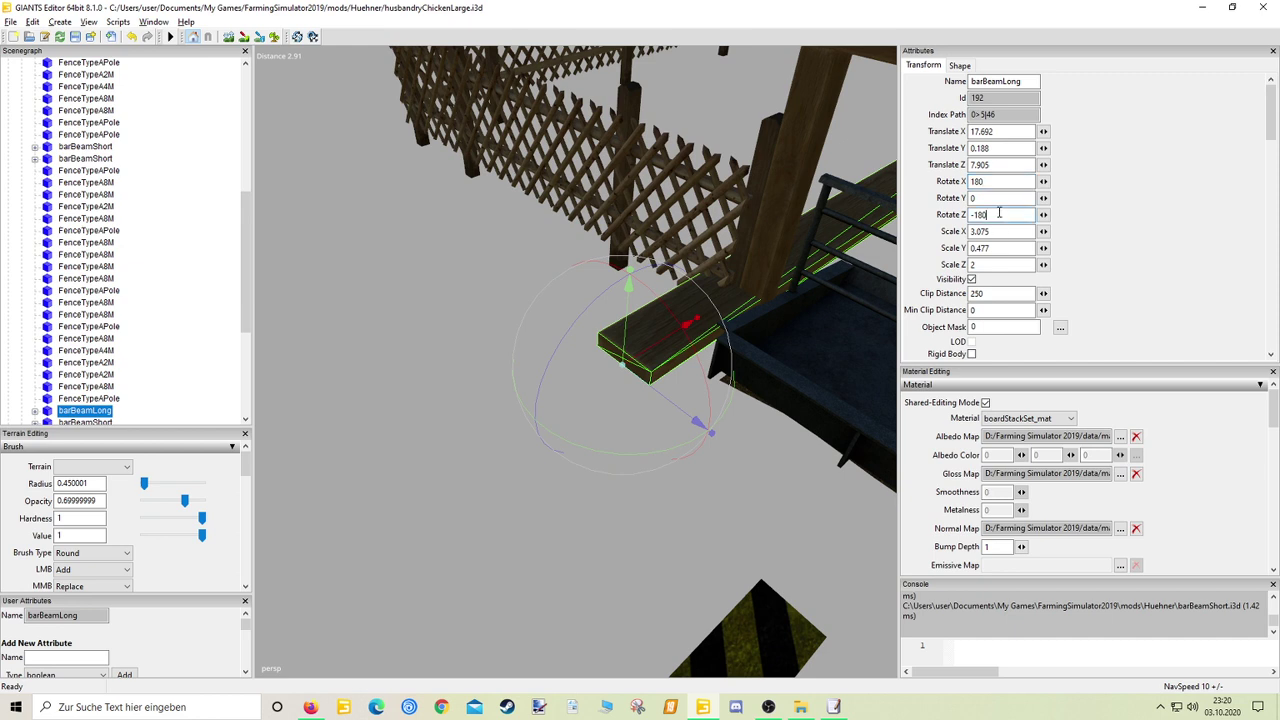
Shorten the barBeamLong plank by setting its Scale X to 0.6
{"action": "left_click_drag", "start_coordinate": [999, 230], "coordinate": [966, 232]}
{"action": "type", "text": "0"}
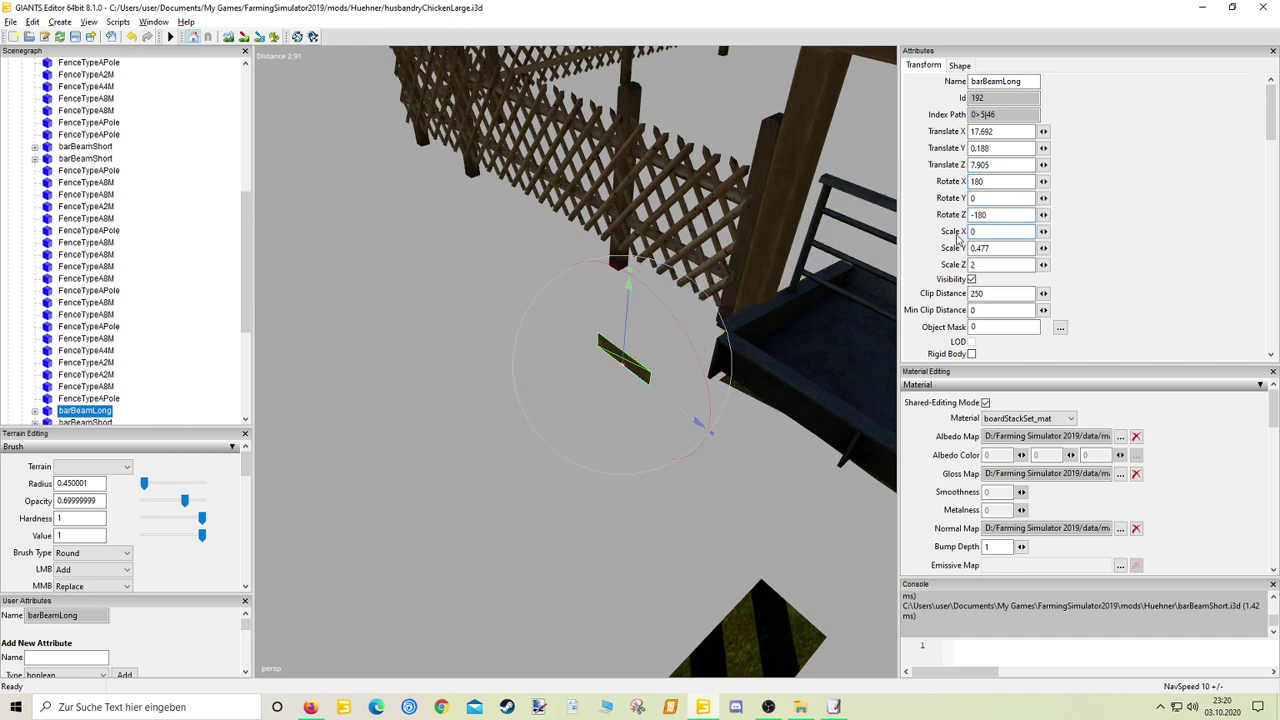
{"action": "type", "text": ".6"}
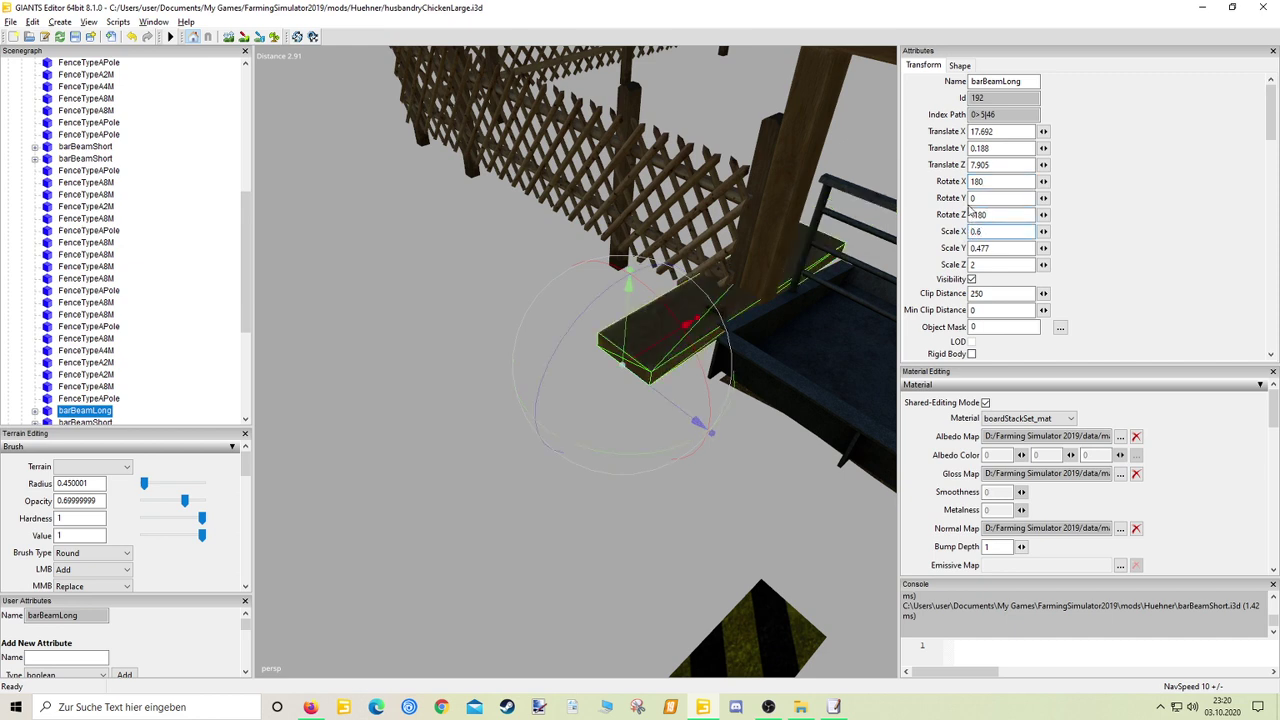
Raise the plank above the frame's crossbeam to about Translate Y 1.728 and shift it to about Translate X 17.674
{"action": "left_click_drag", "start_coordinate": [625, 279], "coordinate": [661, 352], "text": "alt"}
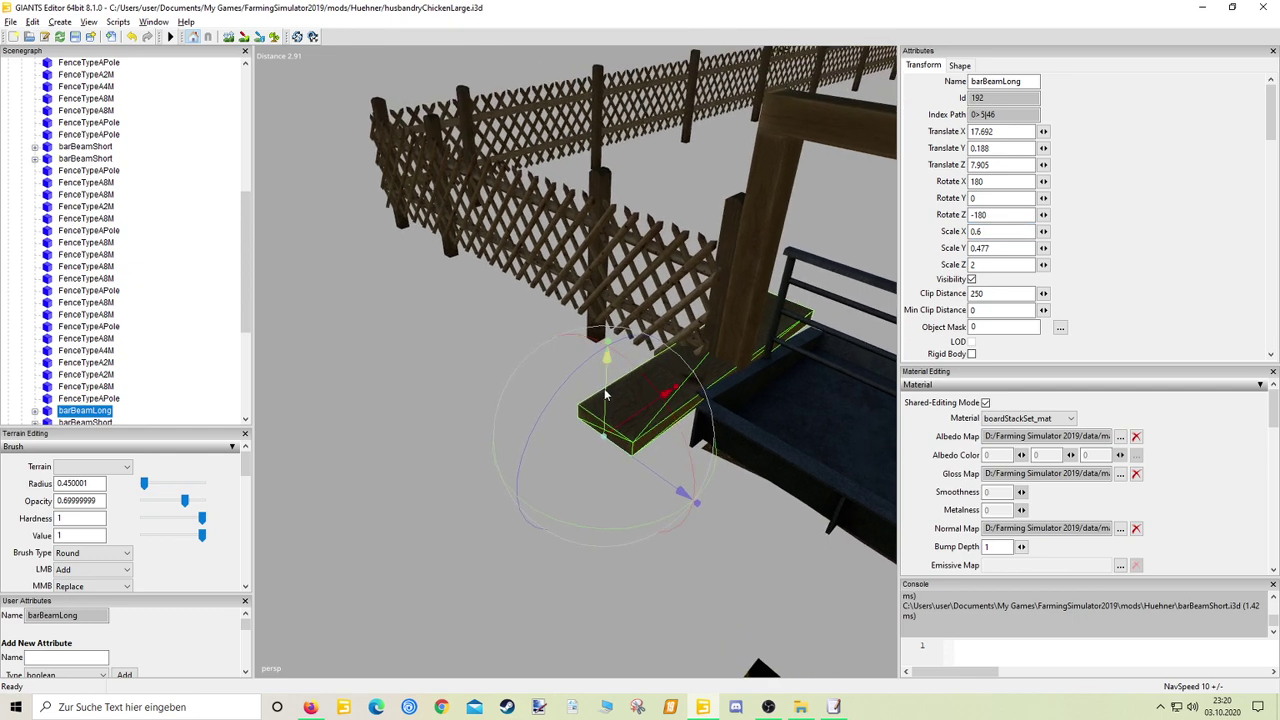
{"action": "left_click_drag", "start_coordinate": [604, 388], "coordinate": [716, 66]}
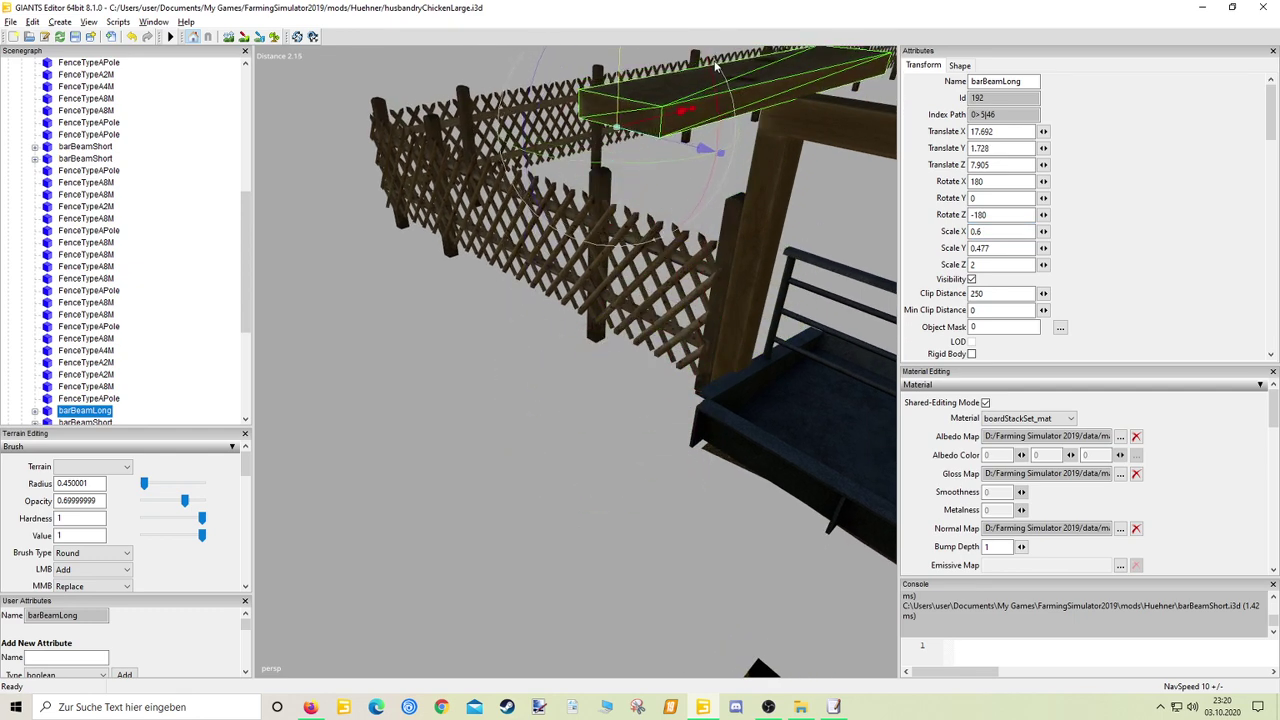
{"action": "left_click_drag", "start_coordinate": [677, 116], "coordinate": [749, 248]}
{"action": "scroll", "coordinate": [750, 253], "scroll_direction": "up", "scroll_amount": 1}
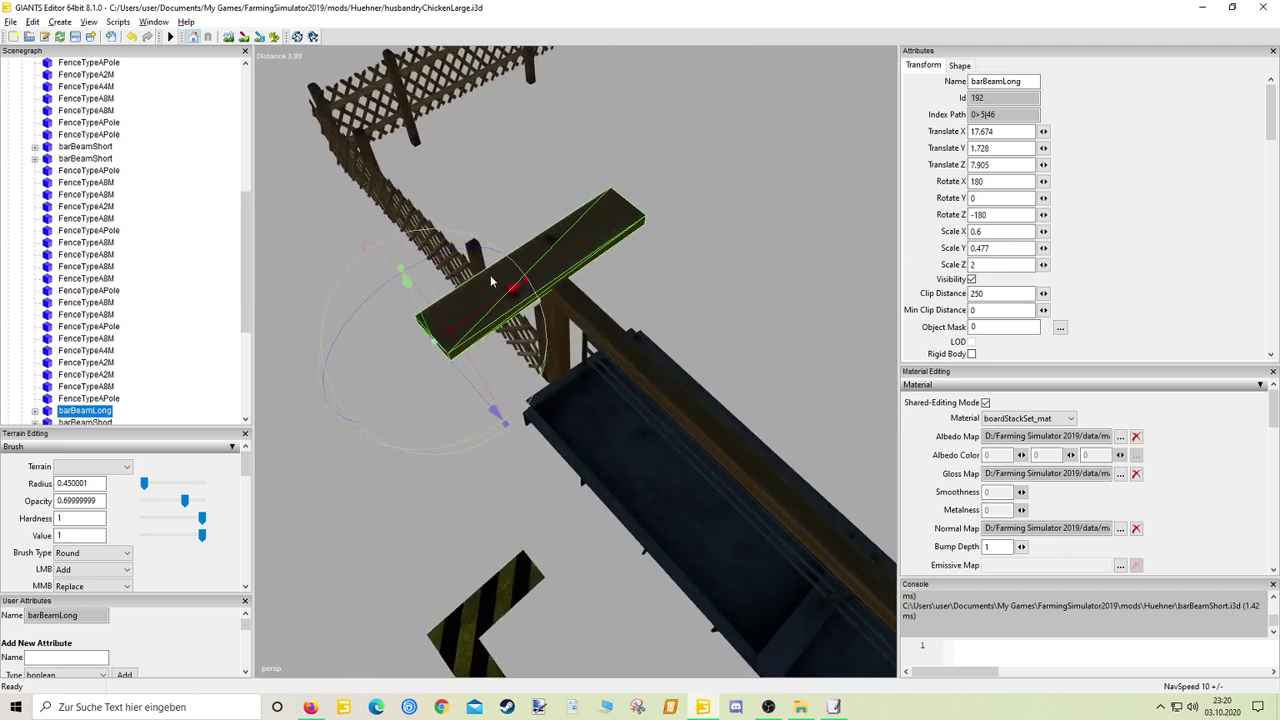
Move the plank across the end post and crossbeam to about Translate X 17.564 and Z 7.632
{"action": "left_click", "coordinate": [465, 316]}
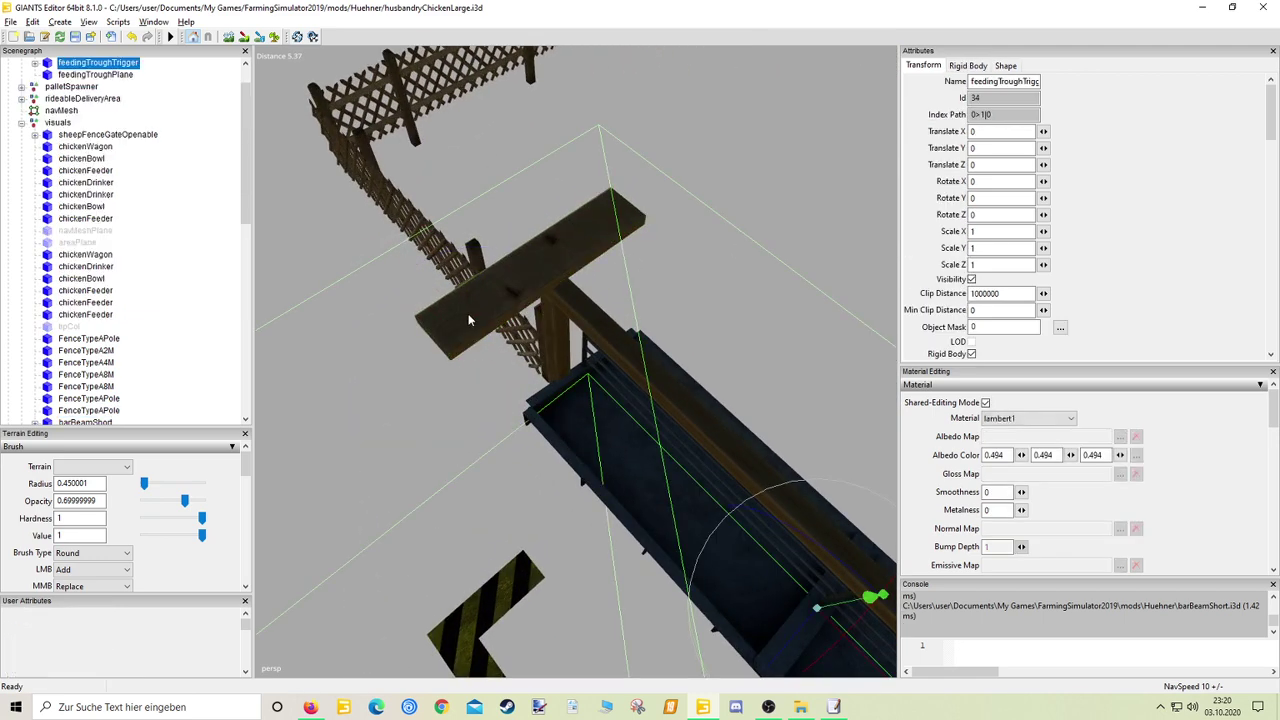
{"action": "scroll", "coordinate": [465, 316], "scroll_direction": "up", "scroll_amount": 3}
{"action": "left_click", "coordinate": [426, 186]}
{"action": "scroll", "coordinate": [457, 196], "scroll_direction": "up", "scroll_amount": 4}
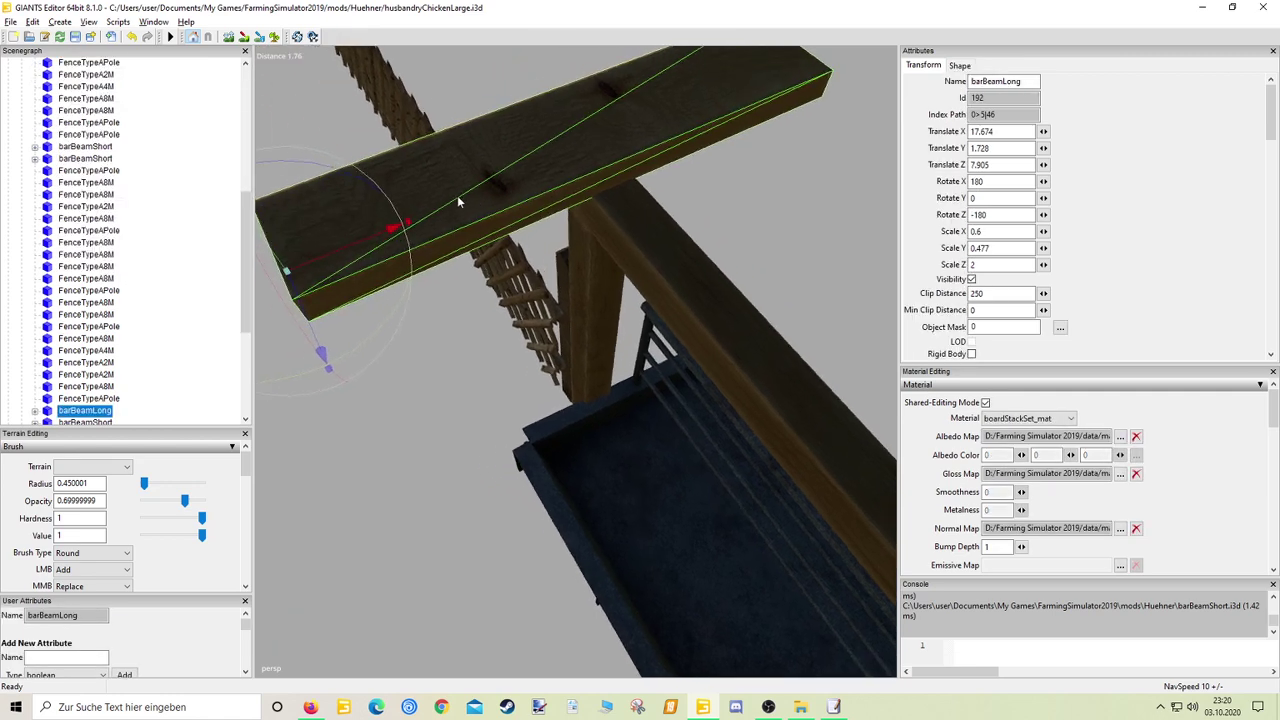
{"action": "left_click_drag", "start_coordinate": [416, 223], "coordinate": [686, 187]}
{"action": "middle_click_drag", "start_coordinate": [685, 186], "coordinate": [784, 302]}
{"action": "left_click_drag", "start_coordinate": [785, 304], "coordinate": [880, 270], "text": "alt"}
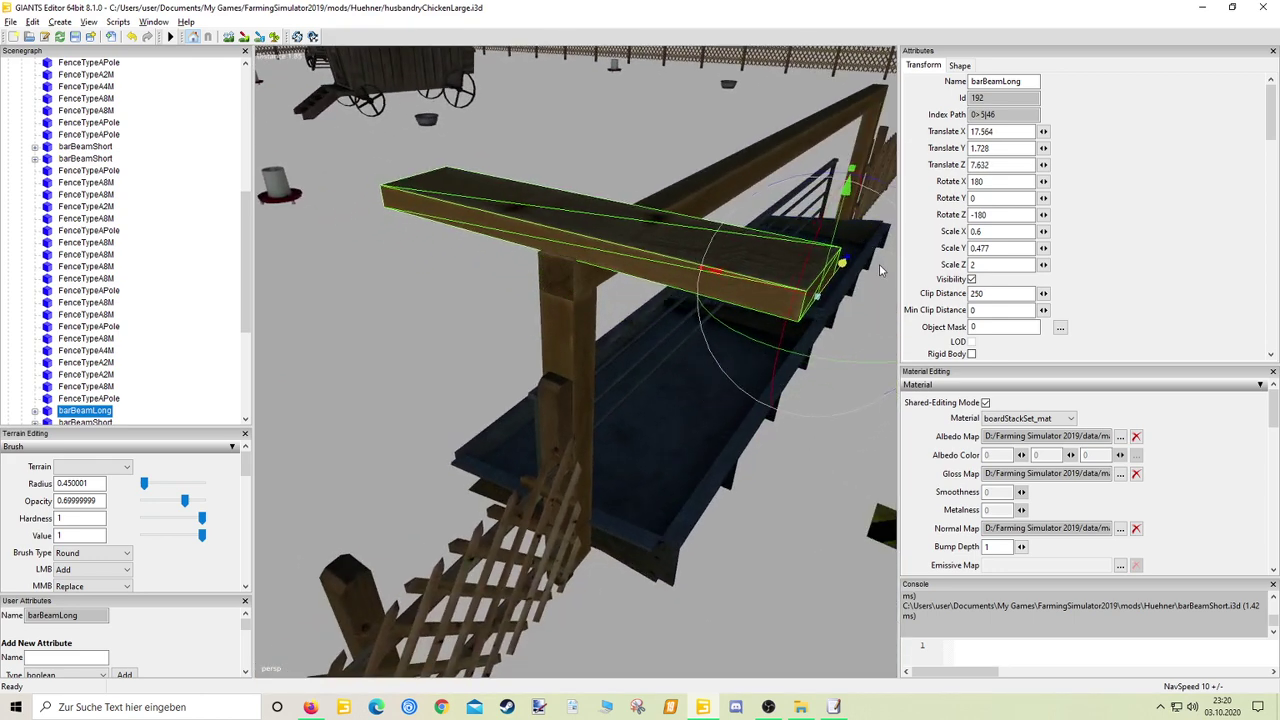
Seat the plank on the crossbeam at Translate Y 1.735 and shift it to about Translate Z 7.654
{"action": "left_click", "coordinate": [1042, 148]}
{"action": "key", "text": "Right"}
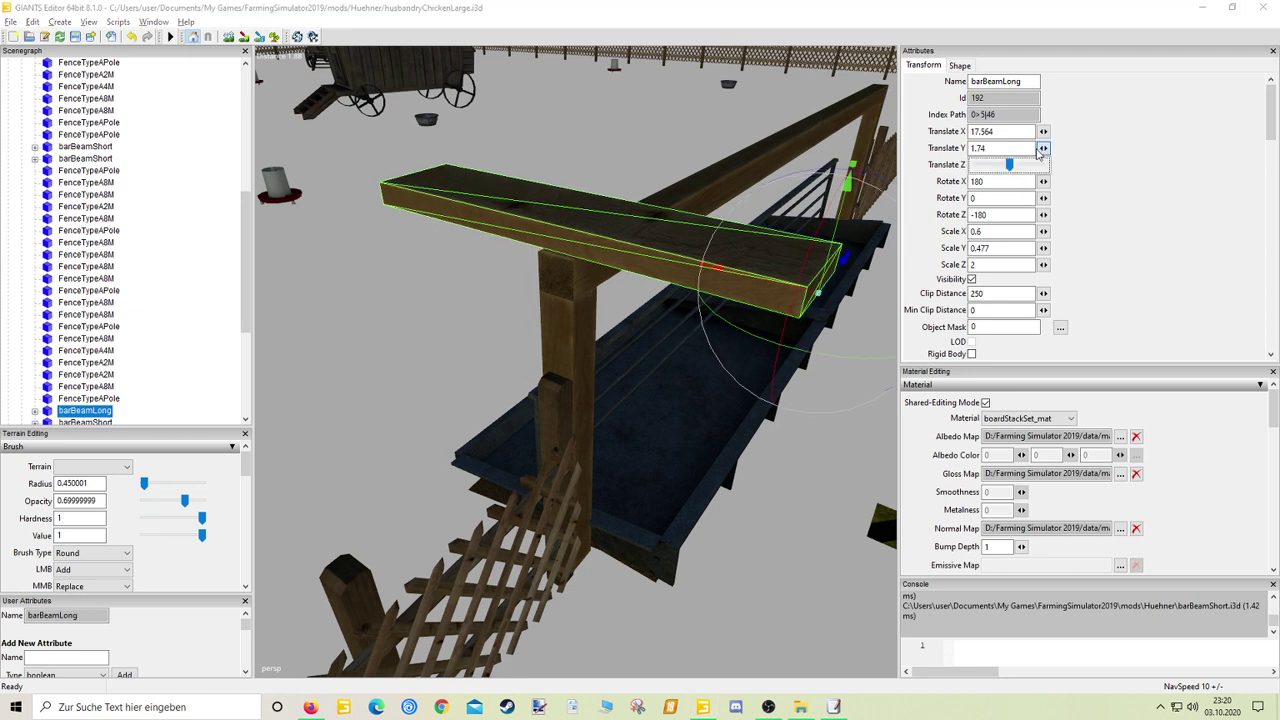
{"action": "left_click_drag", "start_coordinate": [1039, 152], "coordinate": [1039, 151]}
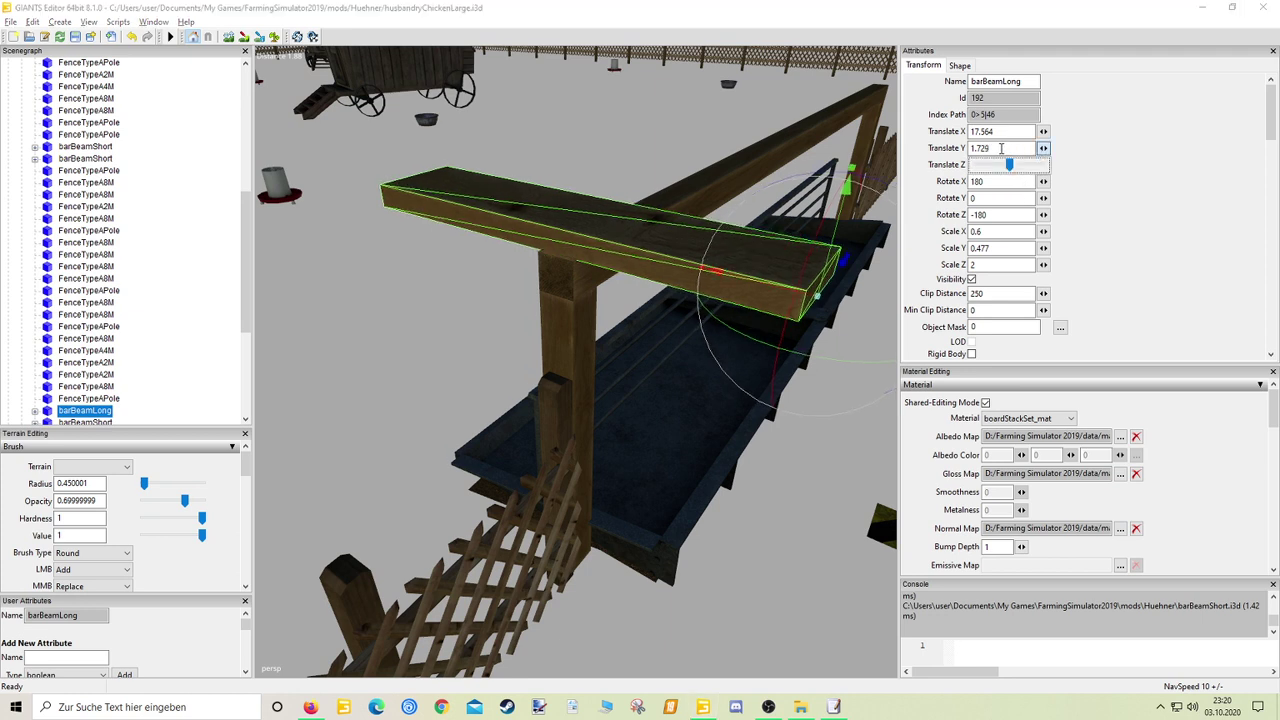
{"action": "left_click", "coordinate": [1000, 148]}
{"action": "type", "text": "3"}
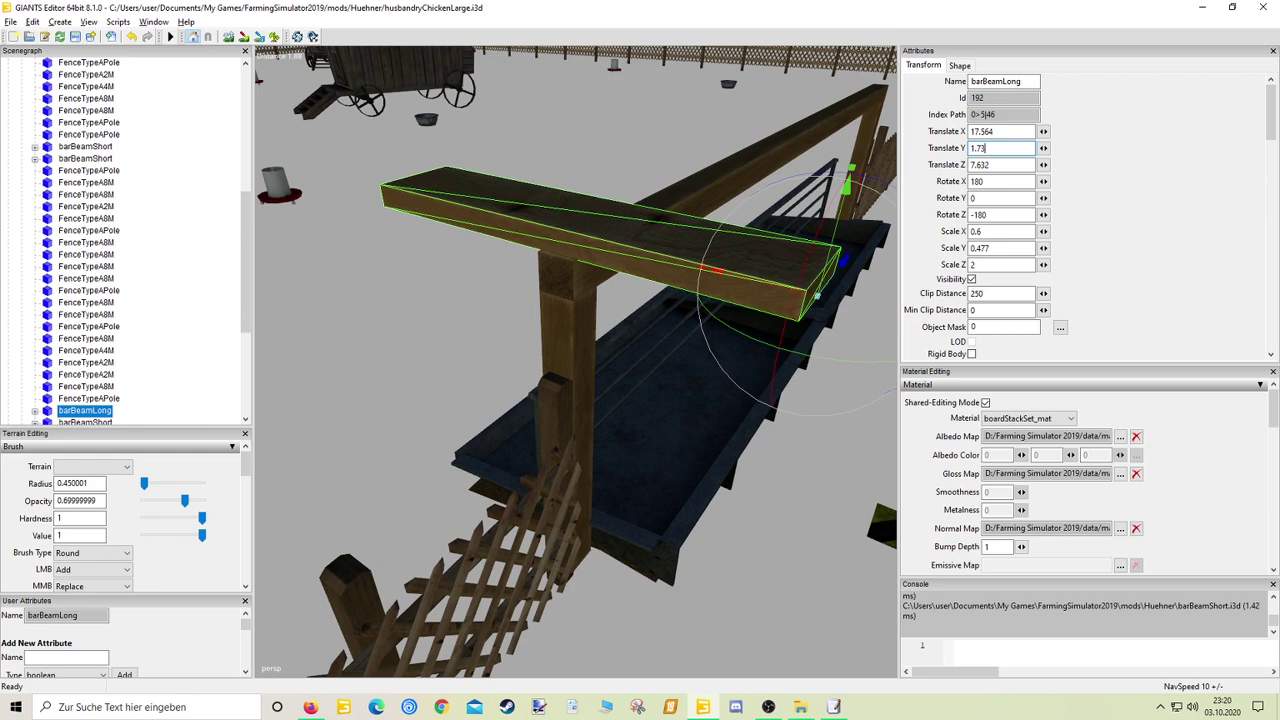
{"action": "type", "text": "5"}
{"action": "left_click_drag", "start_coordinate": [846, 262], "coordinate": [840, 275]}
{"action": "scroll", "coordinate": [712, 237], "scroll_direction": "down", "scroll_amount": 5}
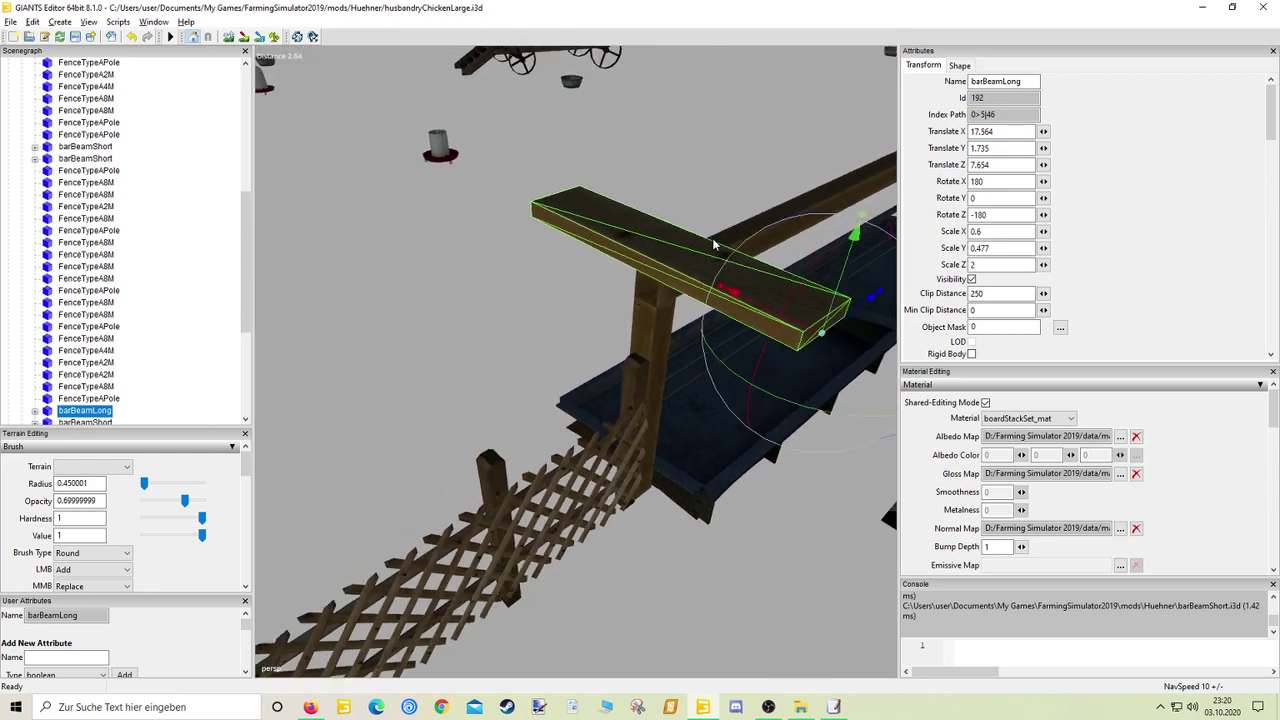
Duplicate the roof plank and place the copy flush beside the first one at about Translate Z 7.258
{"action": "left_click_drag", "start_coordinate": [712, 238], "coordinate": [542, 303], "text": "alt"}
{"action": "middle_click_drag", "start_coordinate": [541, 302], "coordinate": [584, 298], "text": "alt"}
{"action": "scroll", "coordinate": [582, 288], "scroll_direction": "up", "scroll_amount": 5}
{"action": "key", "text": "ctrl+d"}
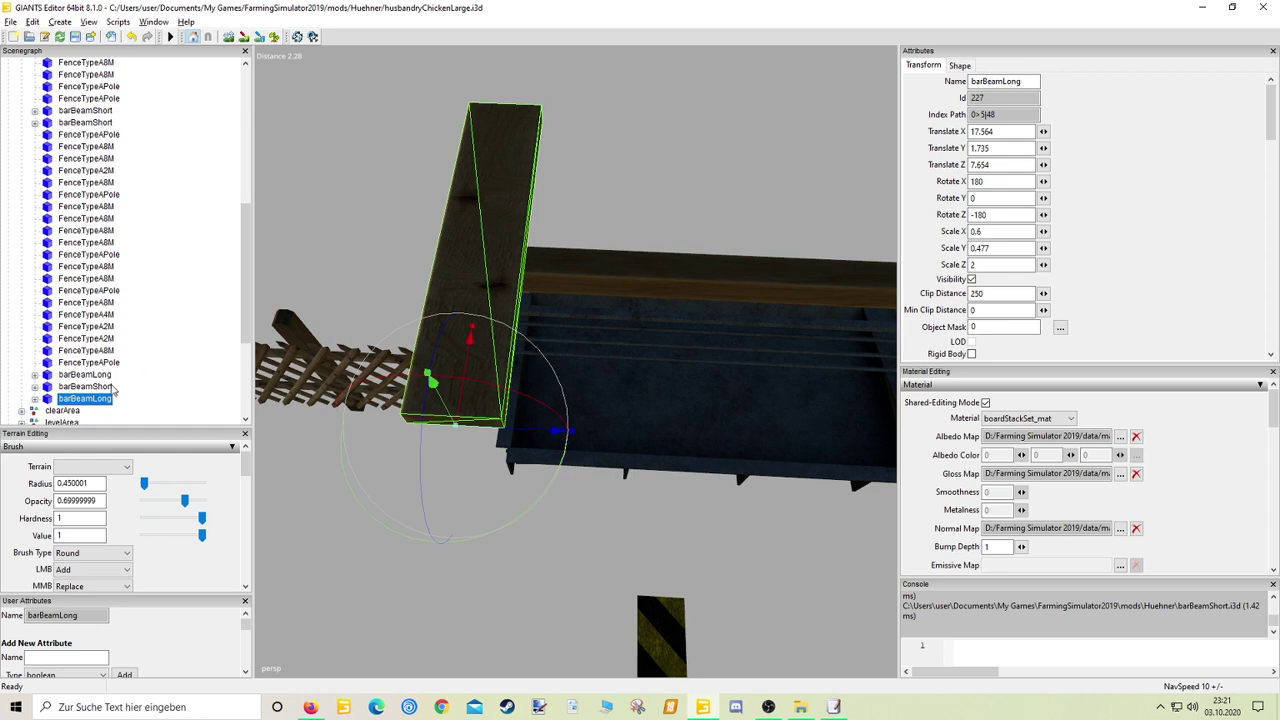
{"action": "left_click", "coordinate": [86, 374]}
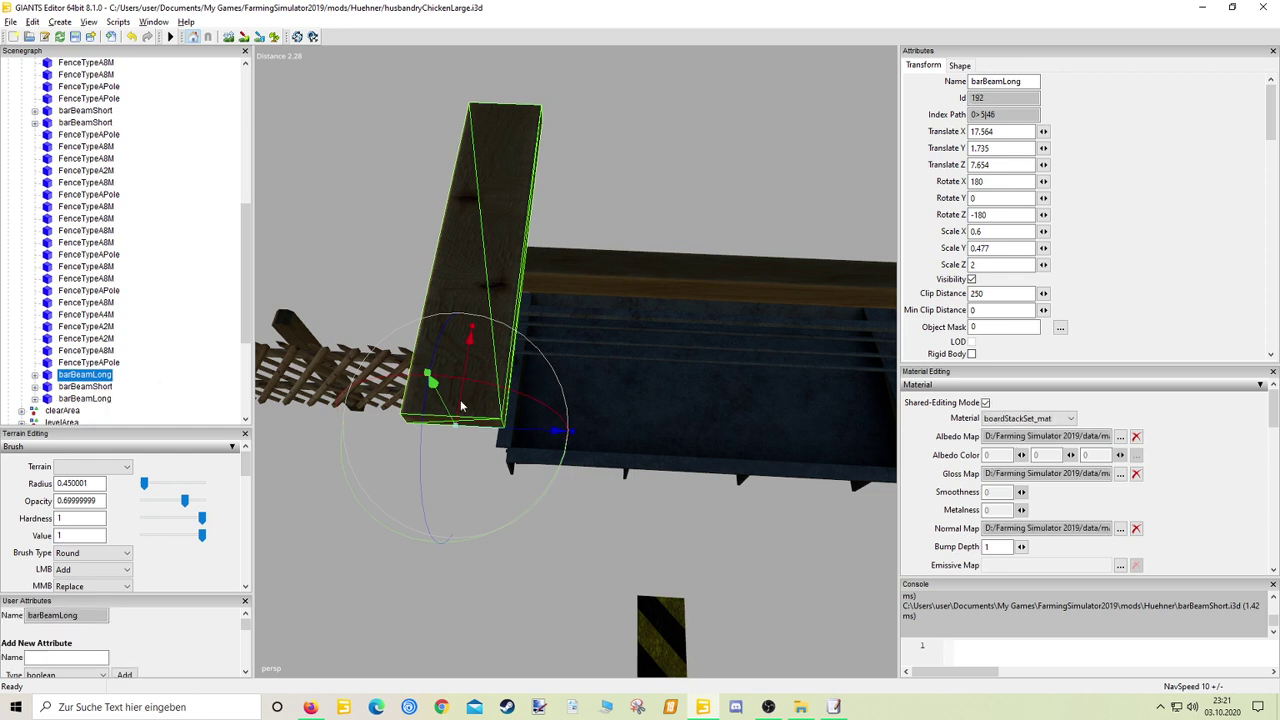
{"action": "left_click", "coordinate": [98, 398]}
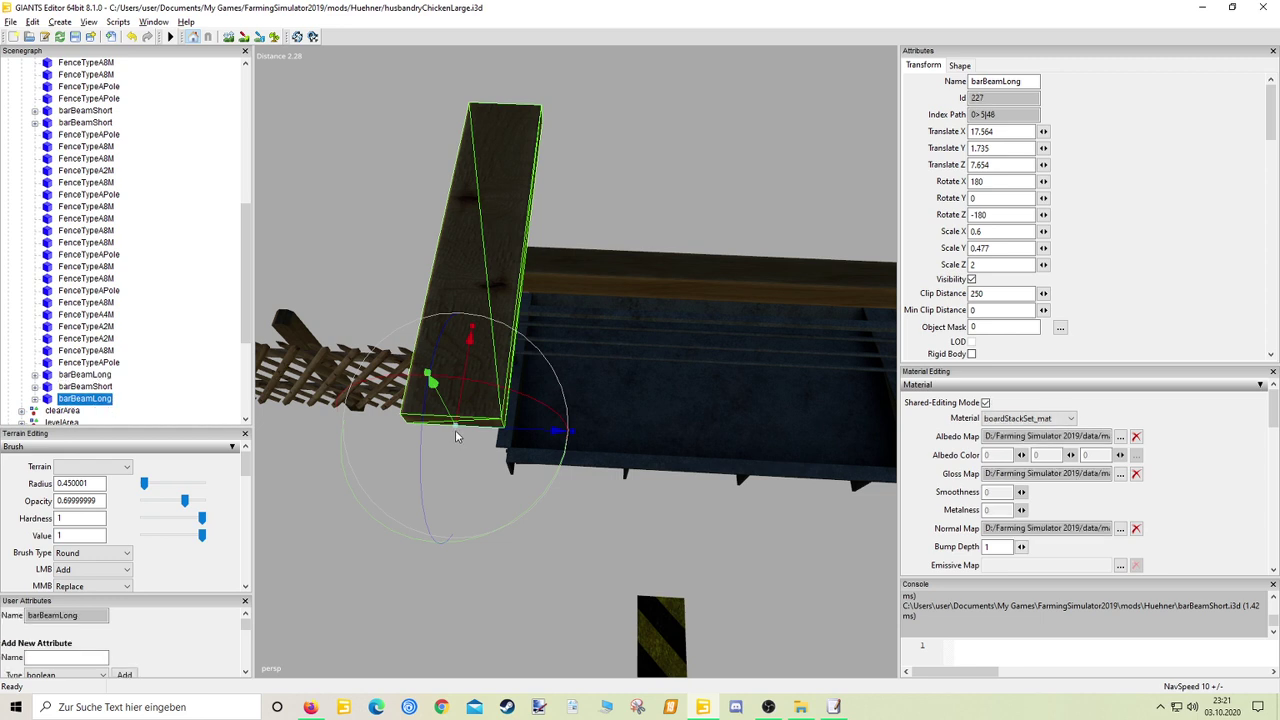
{"action": "left_click_drag", "start_coordinate": [534, 430], "coordinate": [630, 440]}
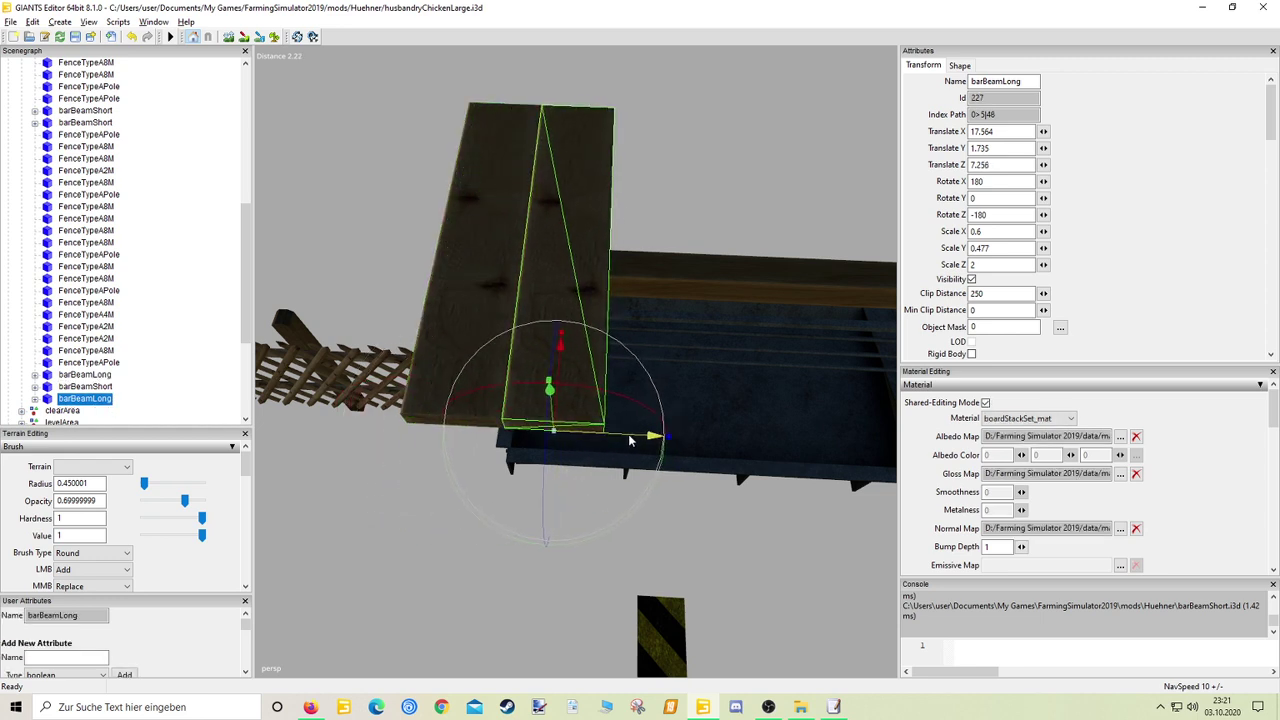
{"action": "left_click_drag", "start_coordinate": [634, 384], "coordinate": [666, 320], "text": "alt"}
{"action": "scroll", "coordinate": [668, 322], "scroll_direction": "up", "scroll_amount": 5}
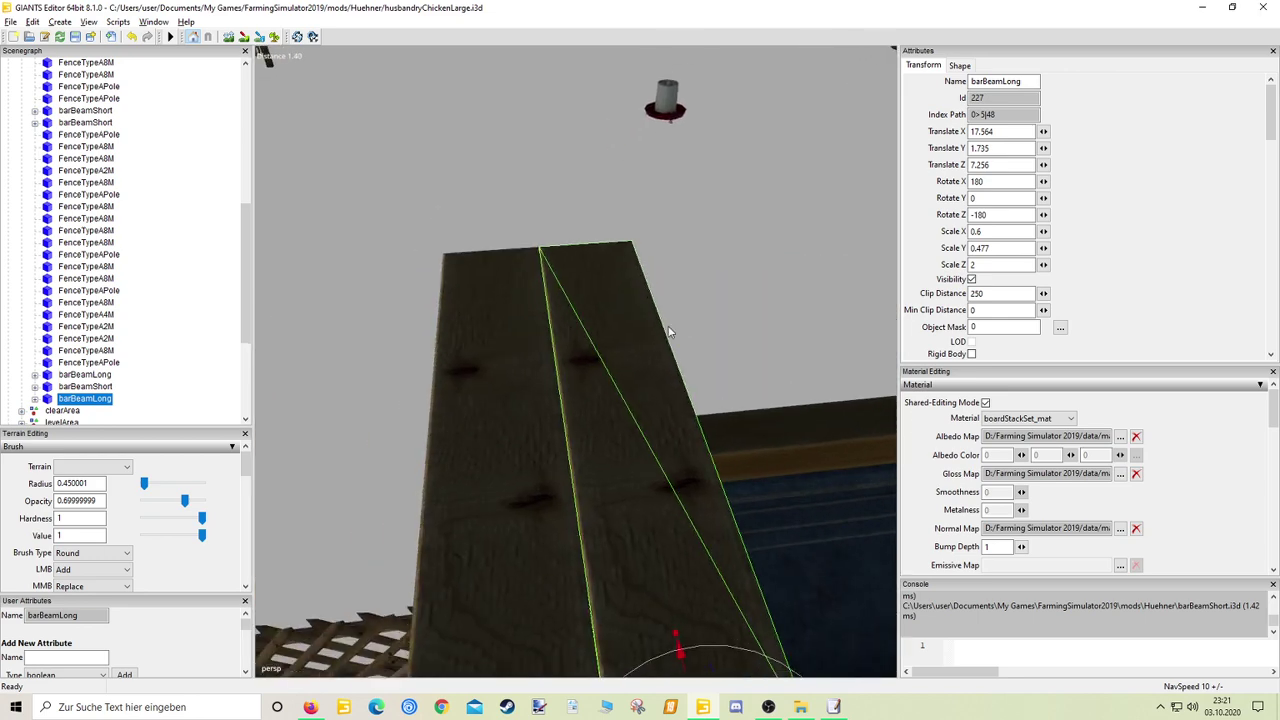
{"action": "key", "text": "f"}
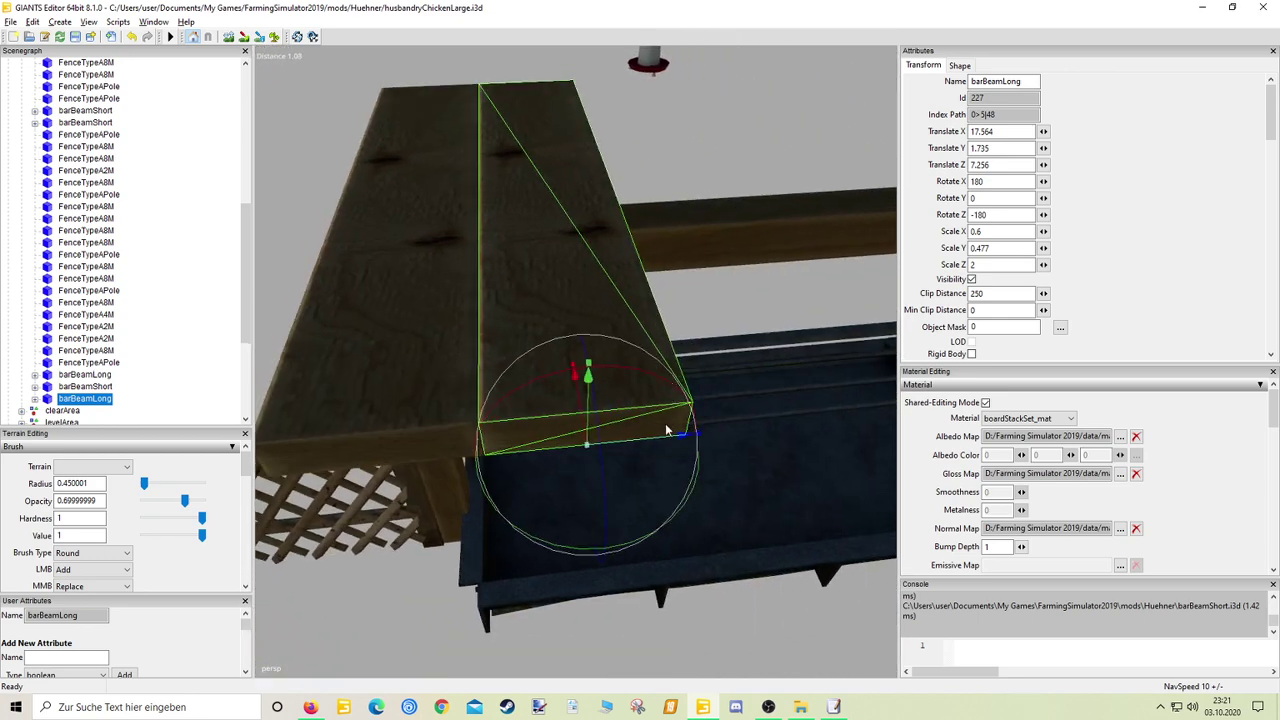
{"action": "left_click_drag", "start_coordinate": [667, 440], "coordinate": [677, 434]}
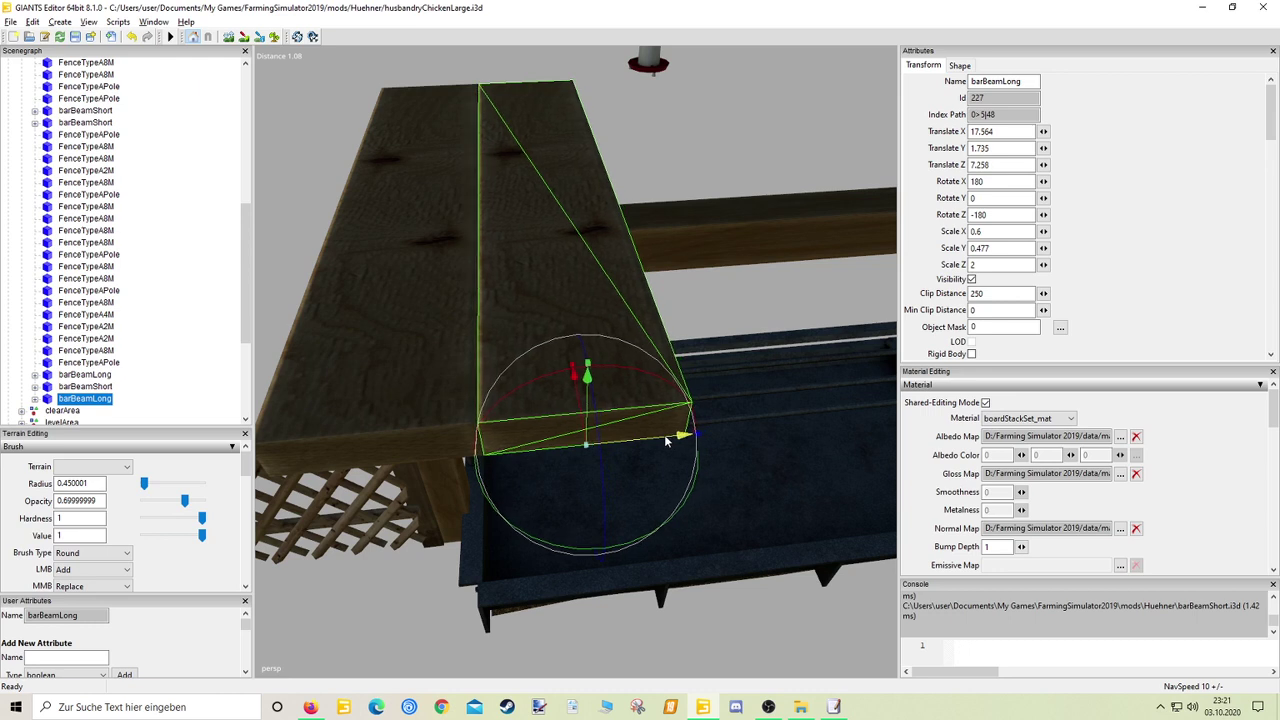
{"action": "left_click", "coordinate": [719, 161]}
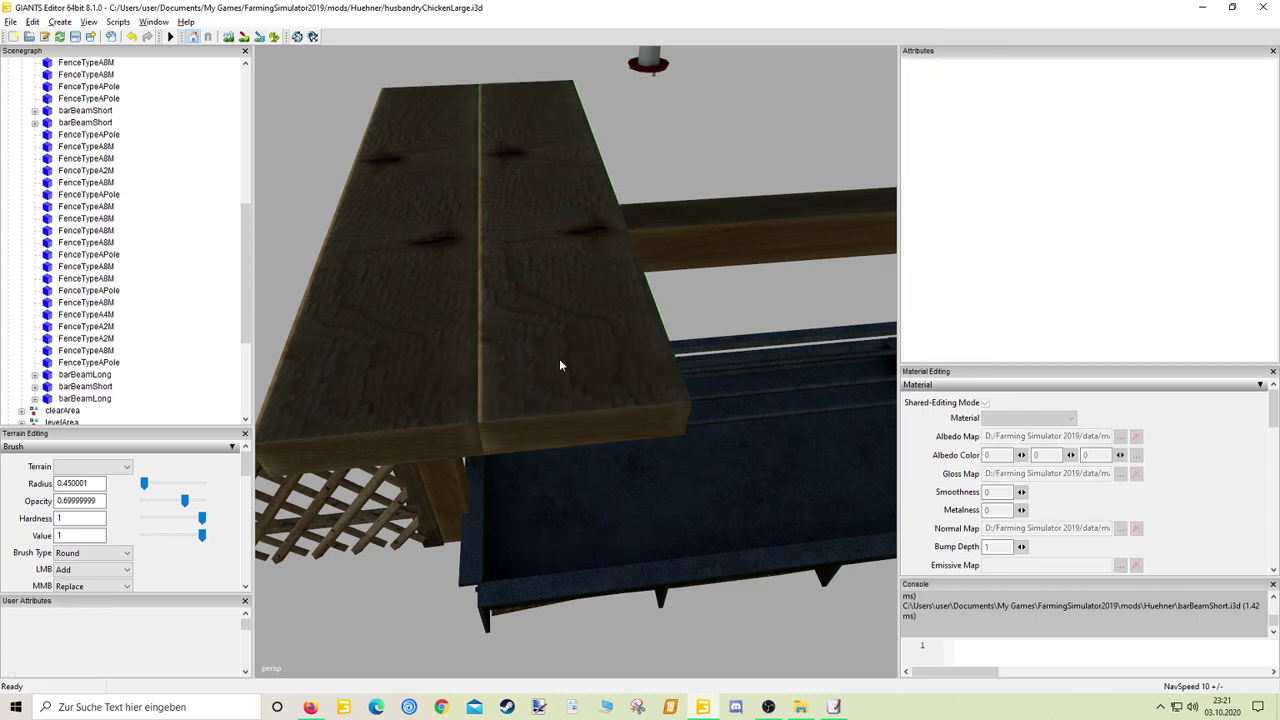
Duplicate the second plank and set the copy's Translate Z to 6.862 as the third roof plank
{"action": "left_click", "coordinate": [559, 358]}
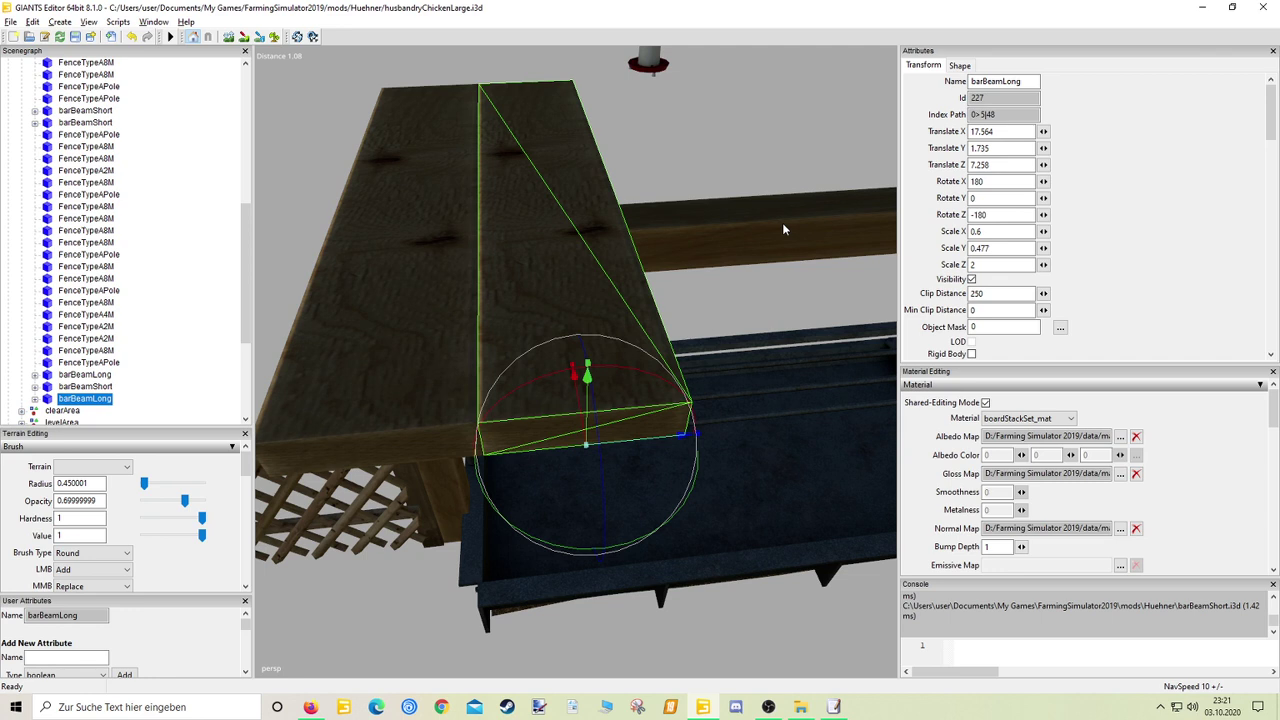
{"action": "key", "text": "ctrl+d"}
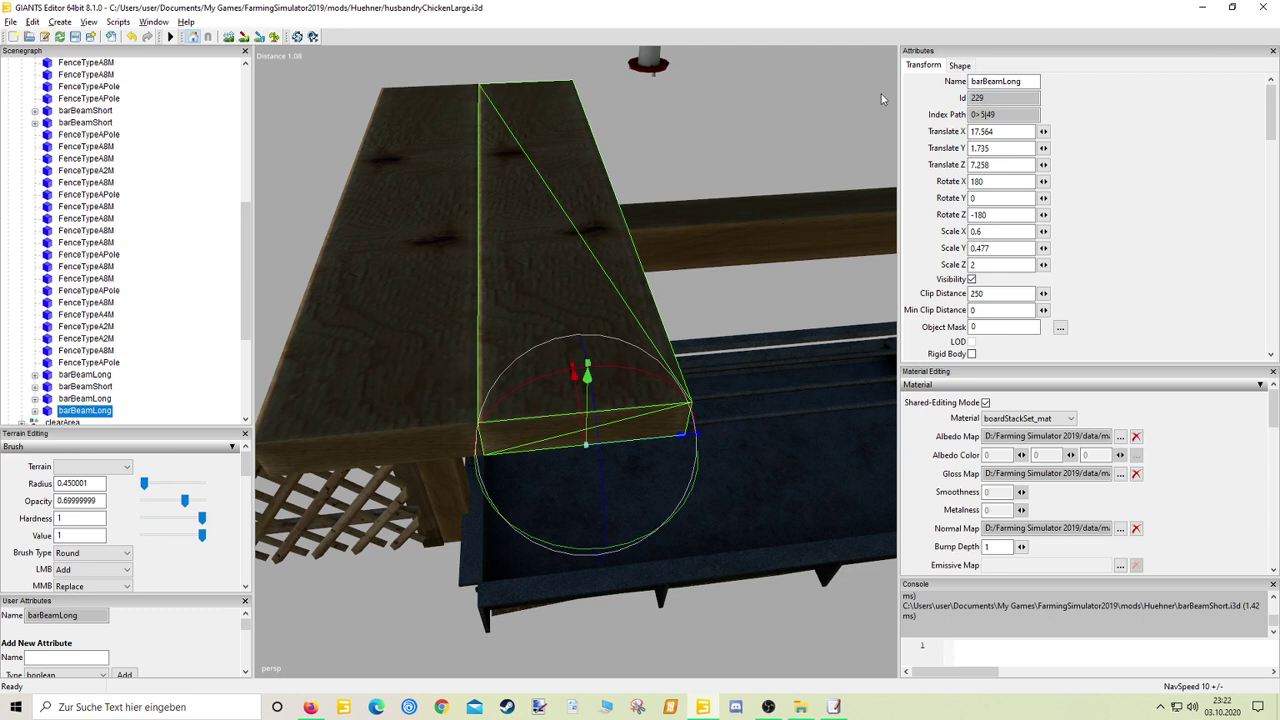
{"action": "left_click_drag", "start_coordinate": [976, 168], "coordinate": [969, 168]}
{"action": "type", "text": "6"}
{"action": "key", "text": "Return"}
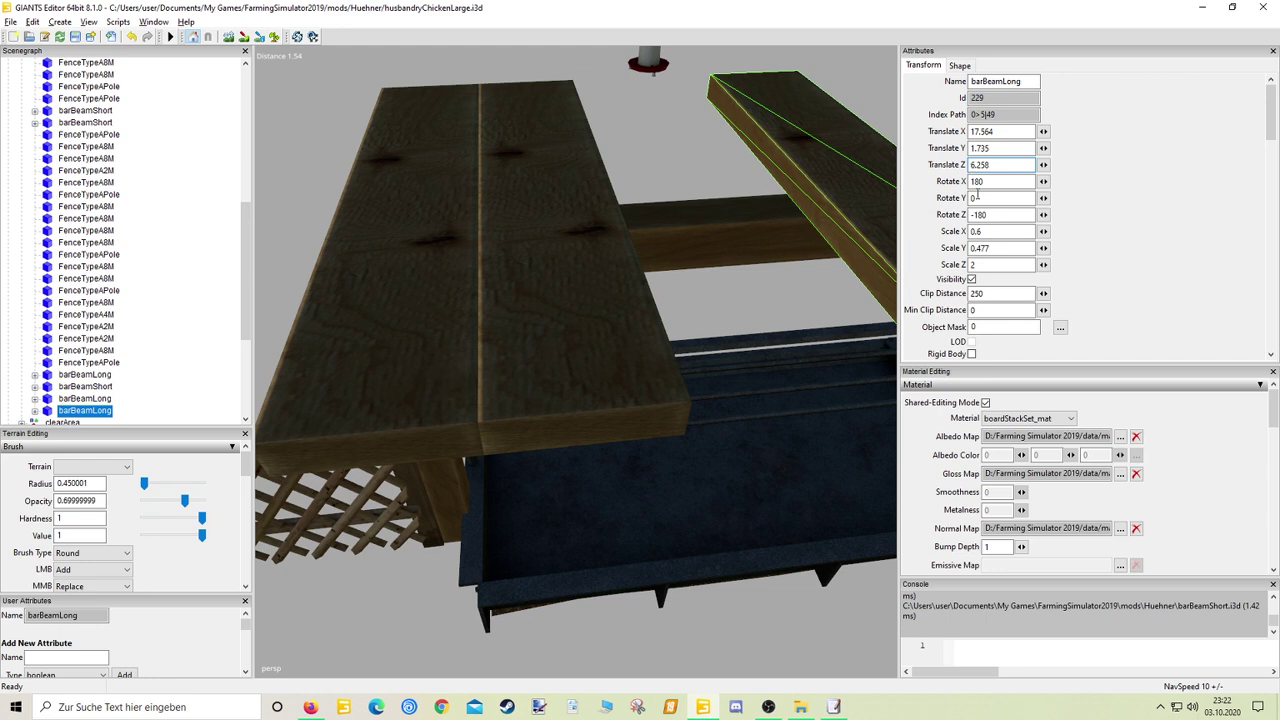
{"action": "left_click_drag", "start_coordinate": [990, 166], "coordinate": [979, 168]}
{"action": "type", "text": "8"}
{"action": "key", "text": "Return"}
{"action": "type", "text": "62"}
{"action": "key", "text": "Return"}
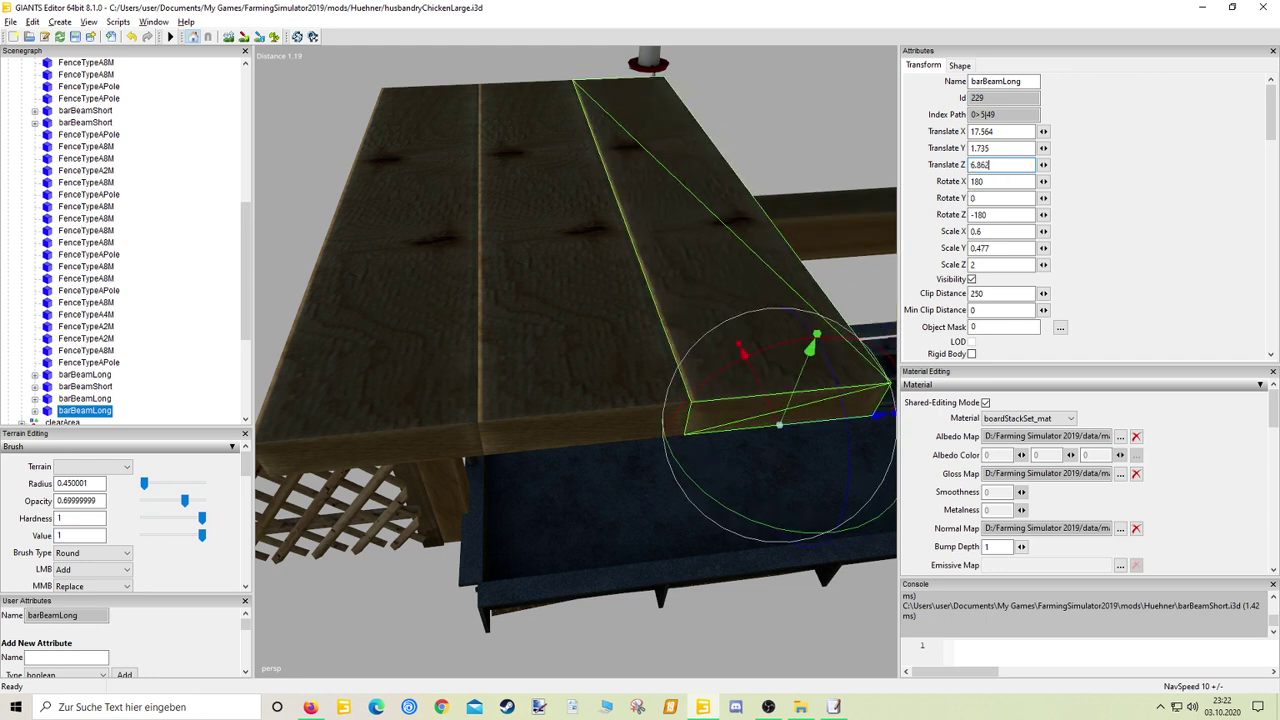
Add the fourth and fifth roof planks as duplicates at Translate Z 6.466 and 6.07
{"action": "key", "text": "ctrl+d"}
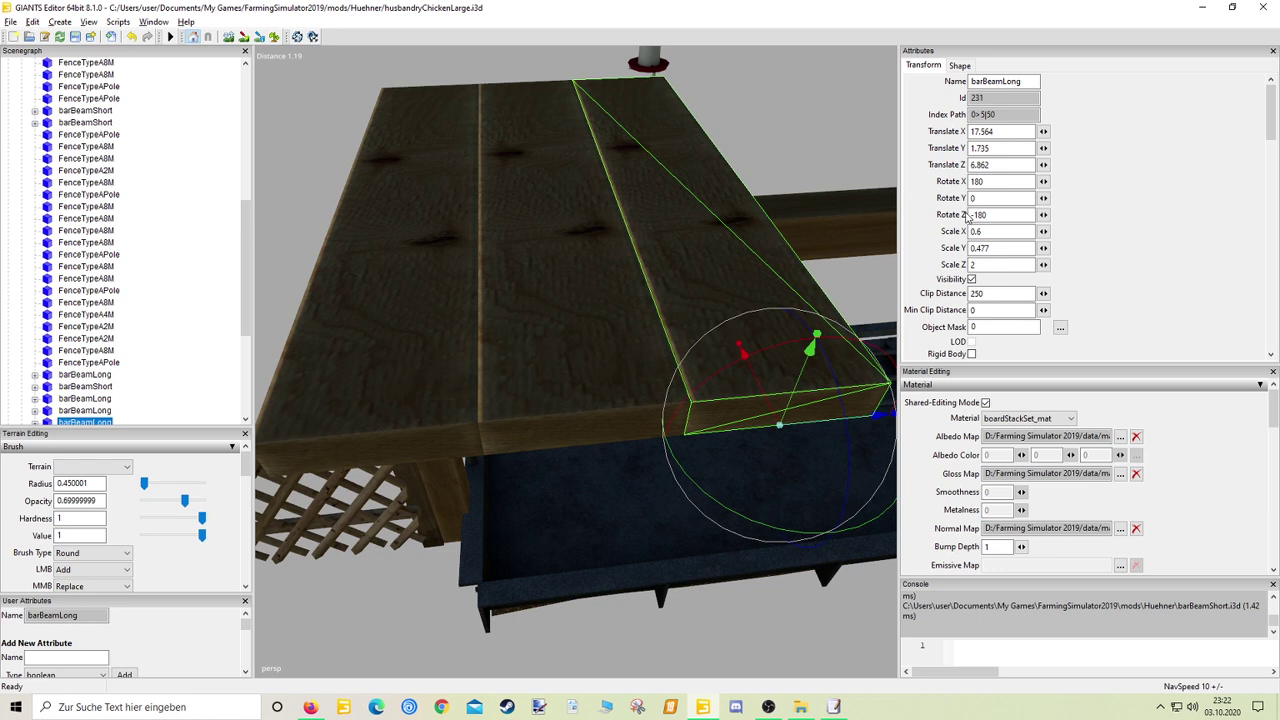
{"action": "left_click_drag", "start_coordinate": [992, 166], "coordinate": [980, 165]}
{"action": "type", "text": "466"}
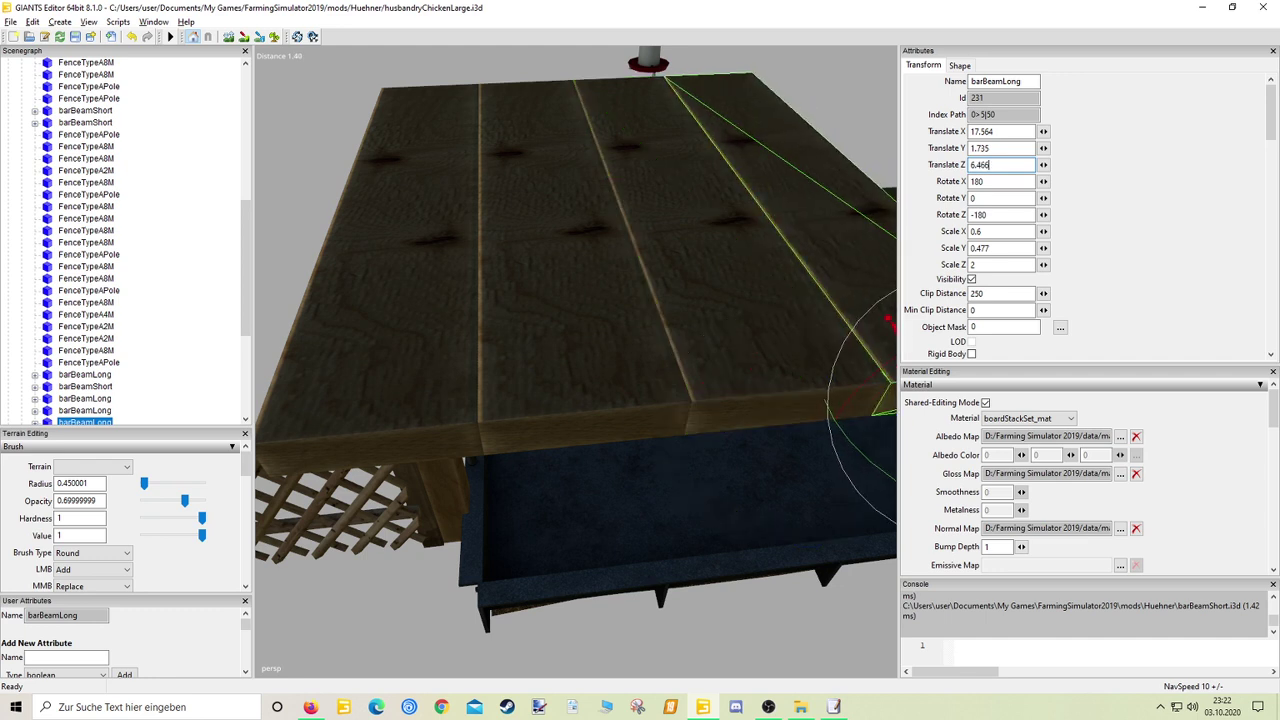
{"action": "key", "text": "ctrl+d"}
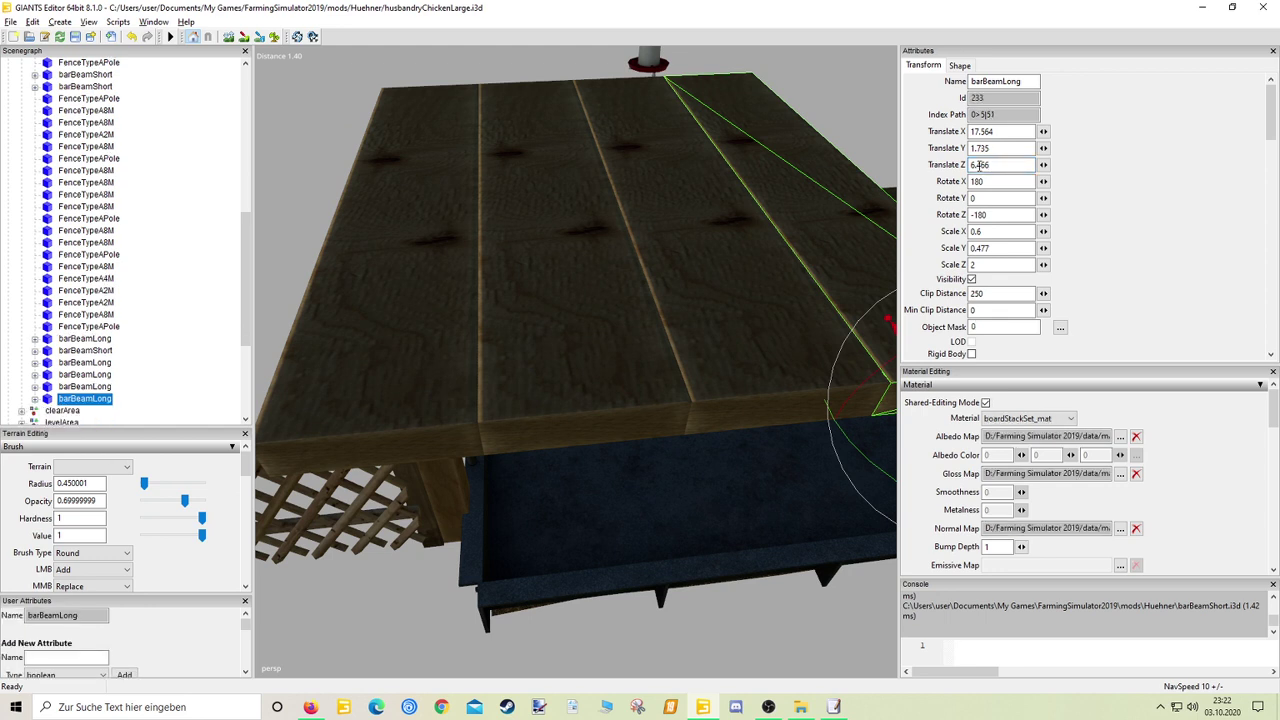
{"action": "double_click", "coordinate": [981, 165]}
{"action": "type", "text": "07"}
{"action": "key", "text": "Return"}
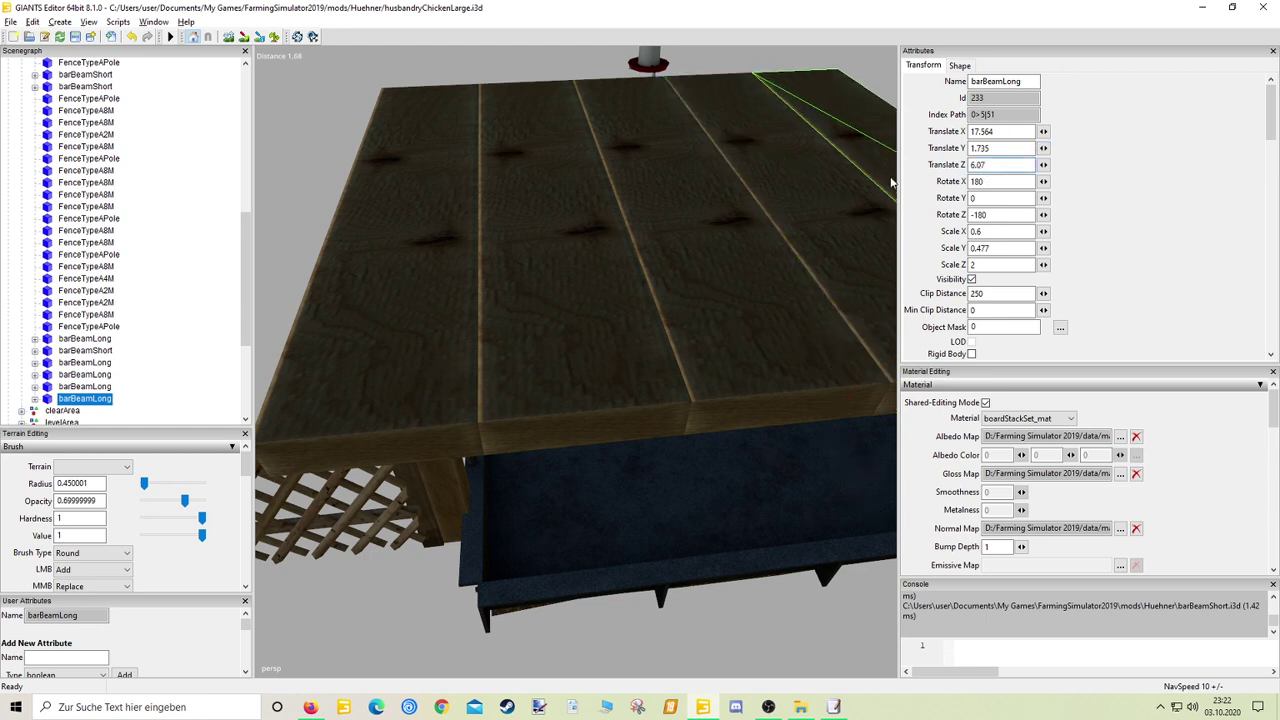
Add the sixth and seventh roof planks as duplicates at Translate Z 5.674 and 5.278
{"action": "key", "text": "ctrl+d"}
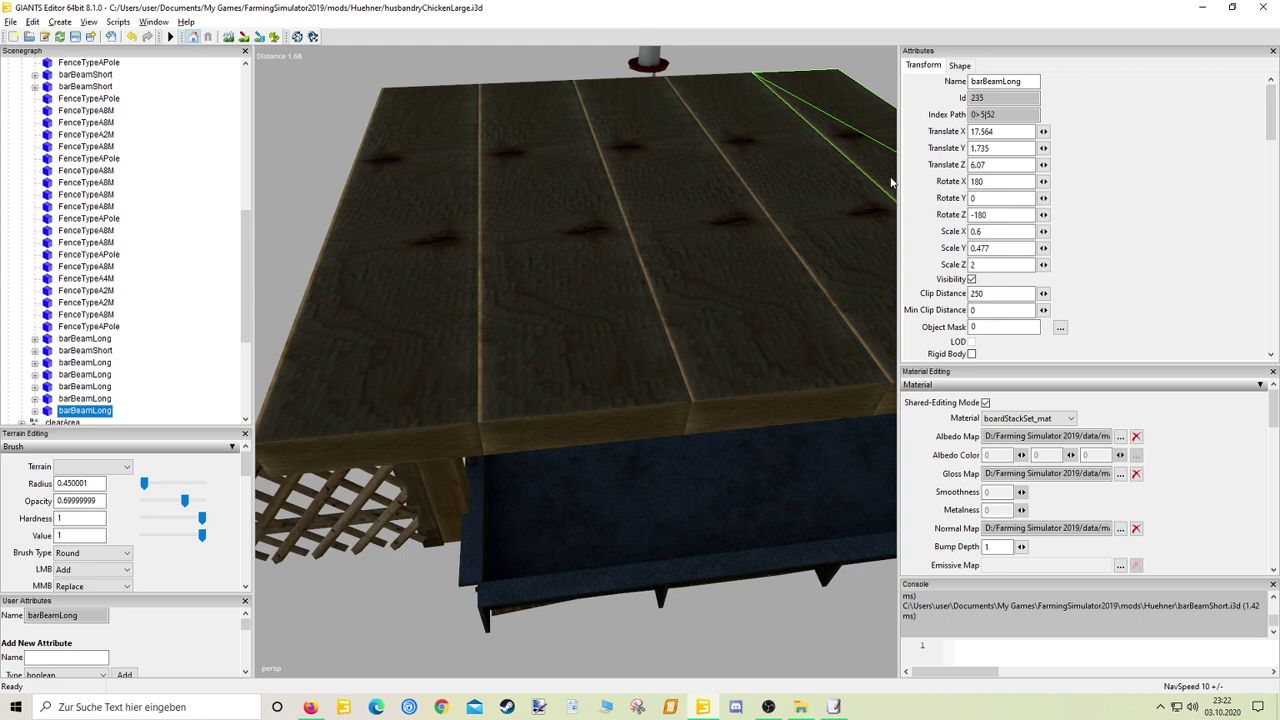
{"action": "double_click", "coordinate": [976, 165]}
{"action": "type", "text": "5"}
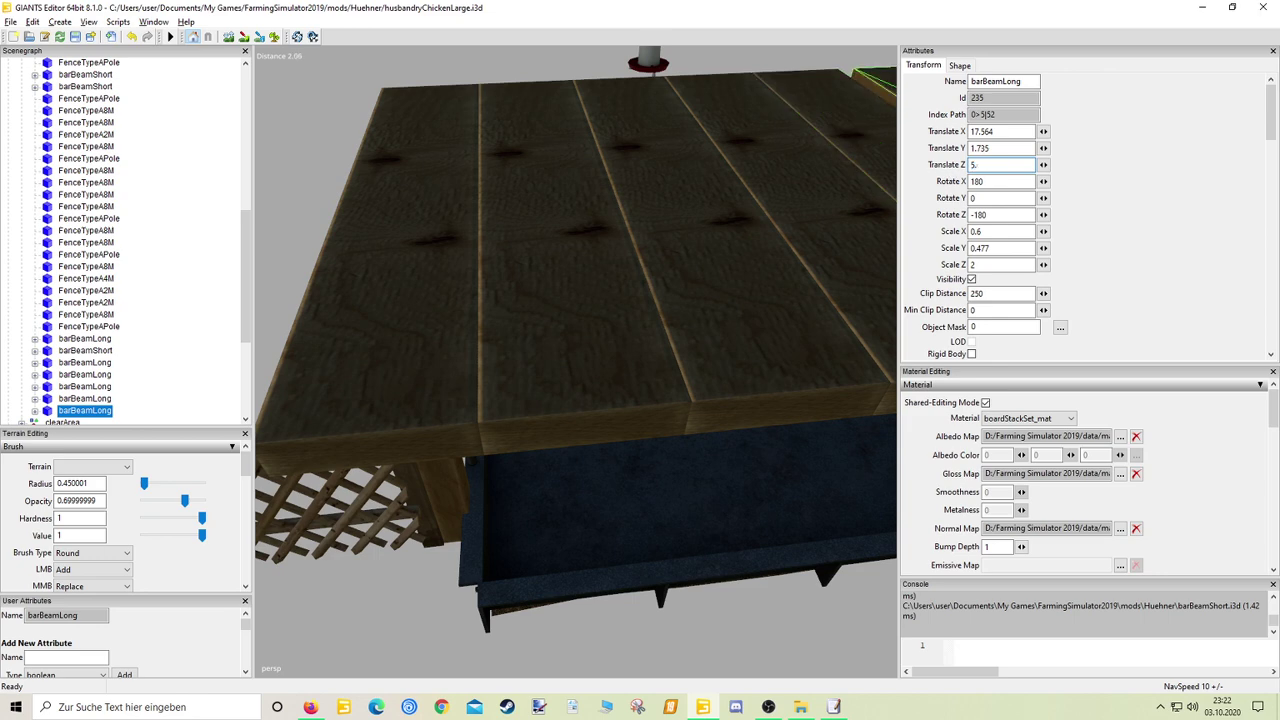
{"action": "type", "text": ".674"}
{"action": "scroll", "coordinate": [687, 190], "scroll_direction": "down", "scroll_amount": 5}
{"action": "middle_click_drag", "start_coordinate": [687, 190], "coordinate": [640, 220], "text": "alt"}
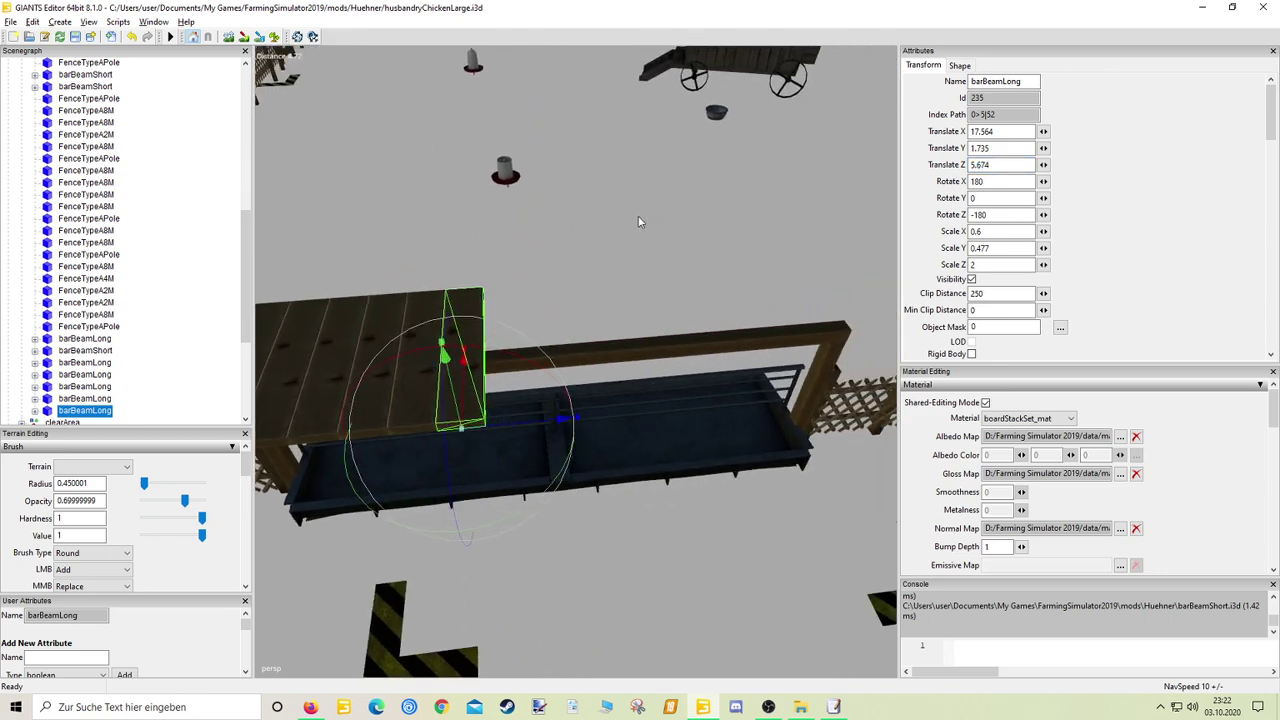
{"action": "scroll", "coordinate": [659, 218], "scroll_direction": "up", "scroll_amount": 3}
{"action": "key", "text": "ctrl+d"}
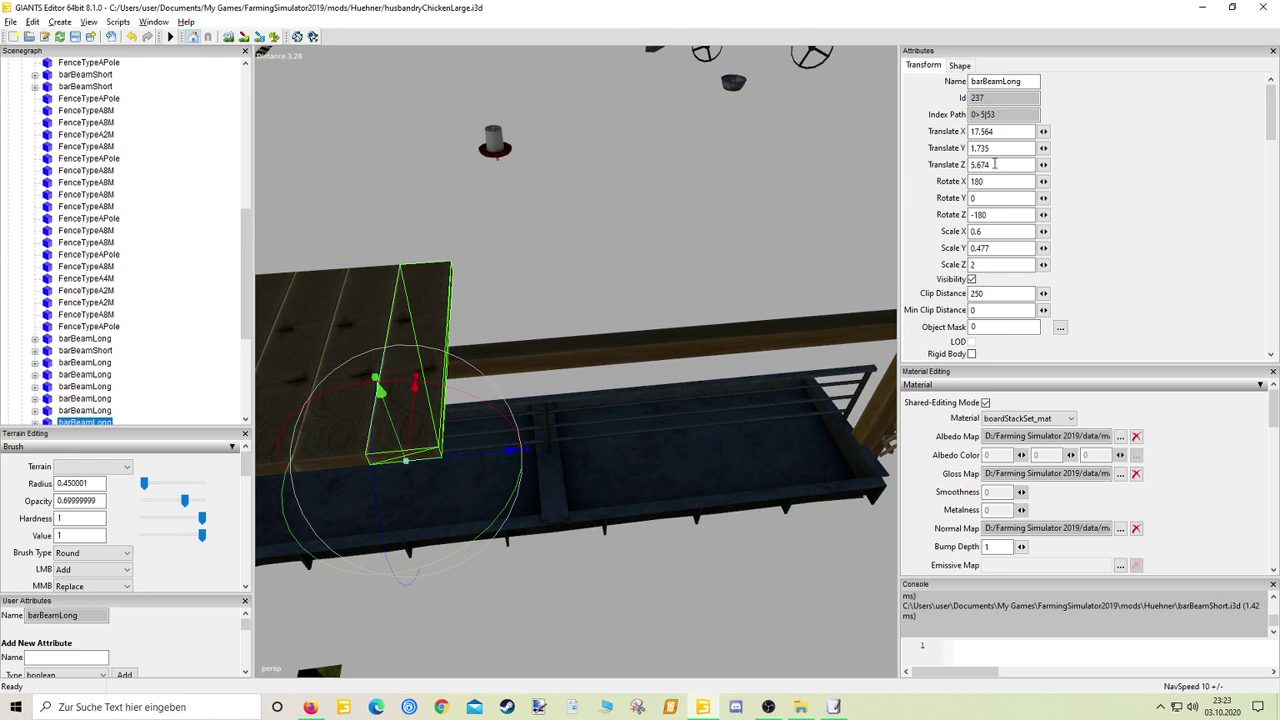
{"action": "left_click_drag", "start_coordinate": [993, 164], "coordinate": [978, 164]}
{"action": "type", "text": "278"}
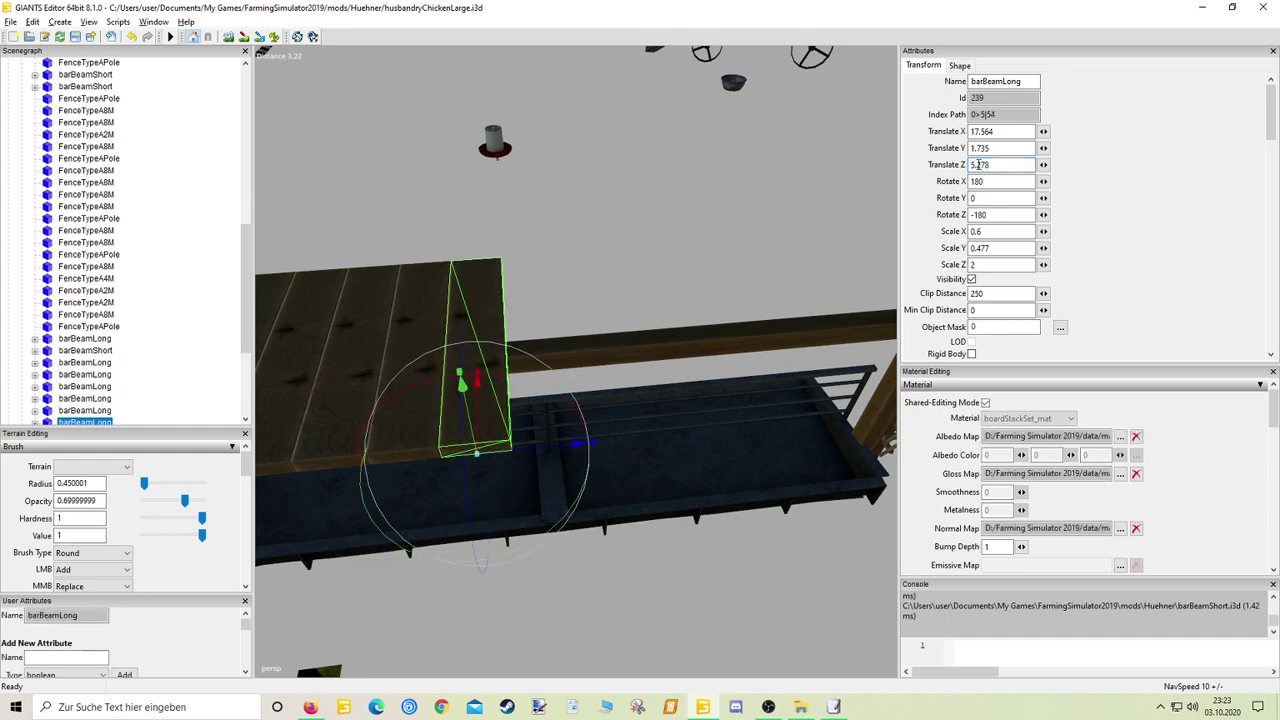
Duplicate the seventh roof plank and set the copy's Translate Z to 4.882
{"action": "key", "text": "ctrl+d"}
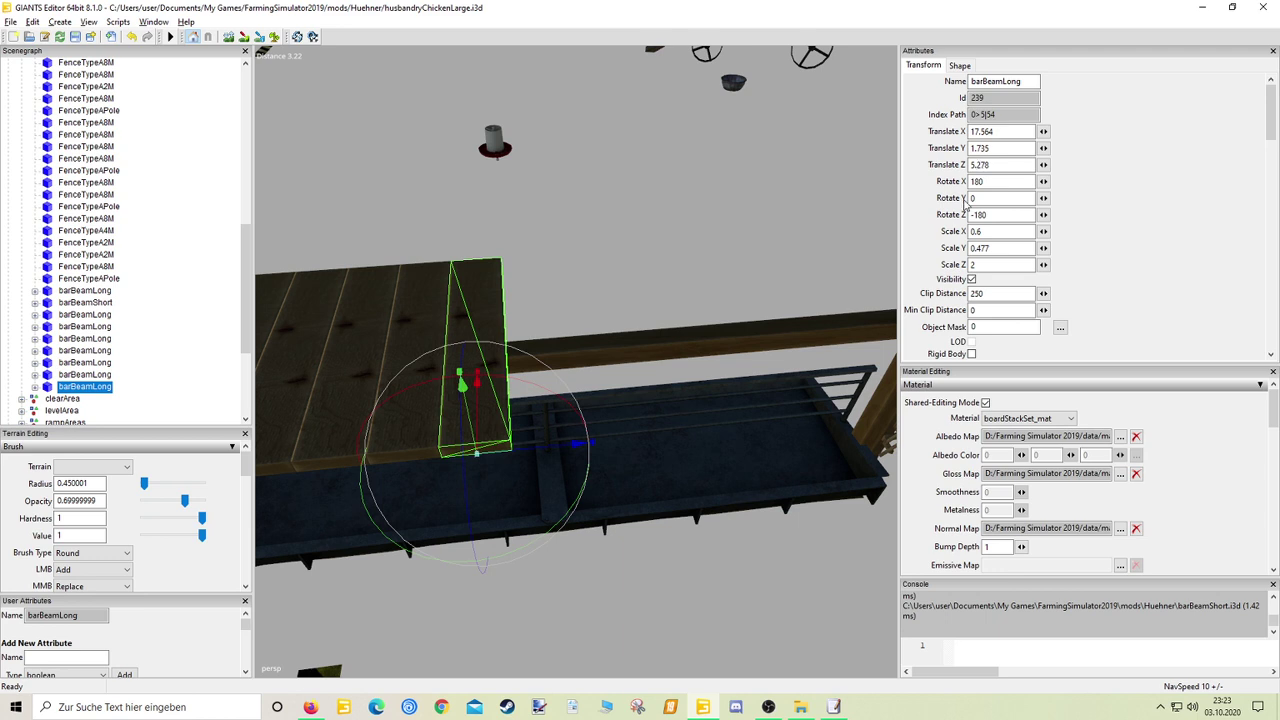
{"action": "left_click_drag", "start_coordinate": [997, 164], "coordinate": [969, 165]}
{"action": "type", "text": "4.882"}
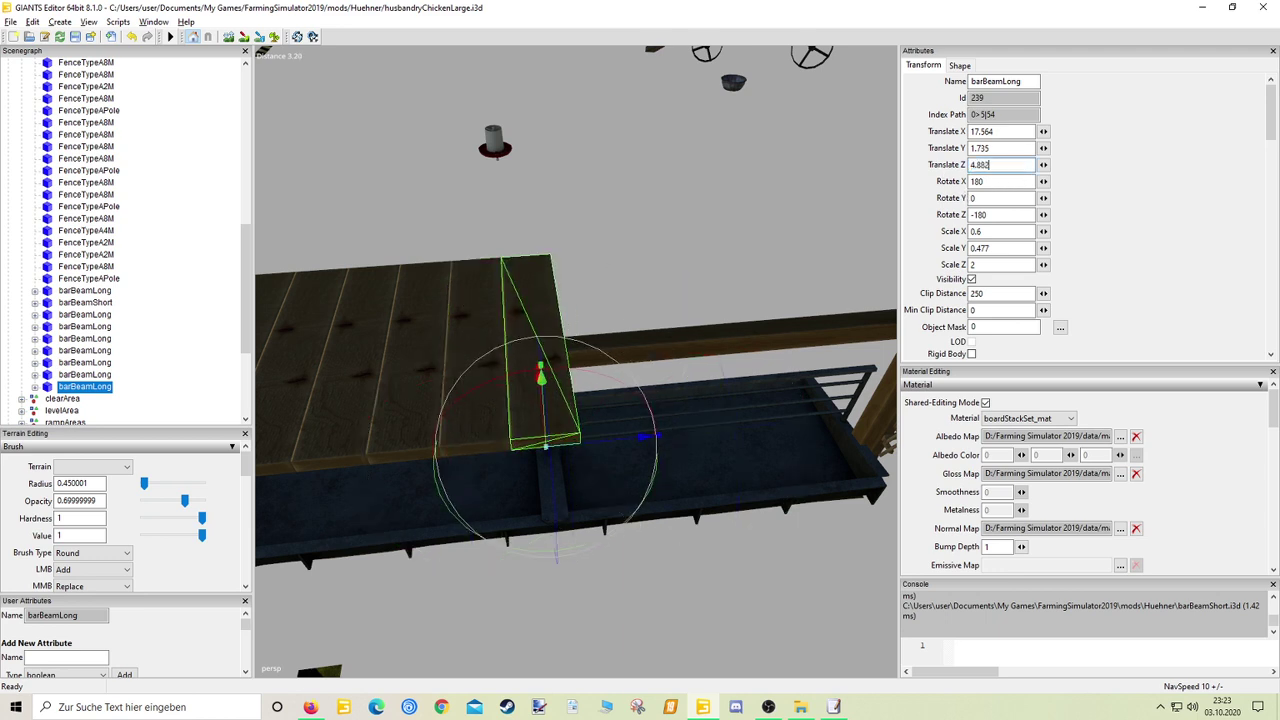
Add the ninth and tenth roof planks as duplicates at Translate Z 4.486 and 4.096
{"action": "key", "text": "ctrl+d"}
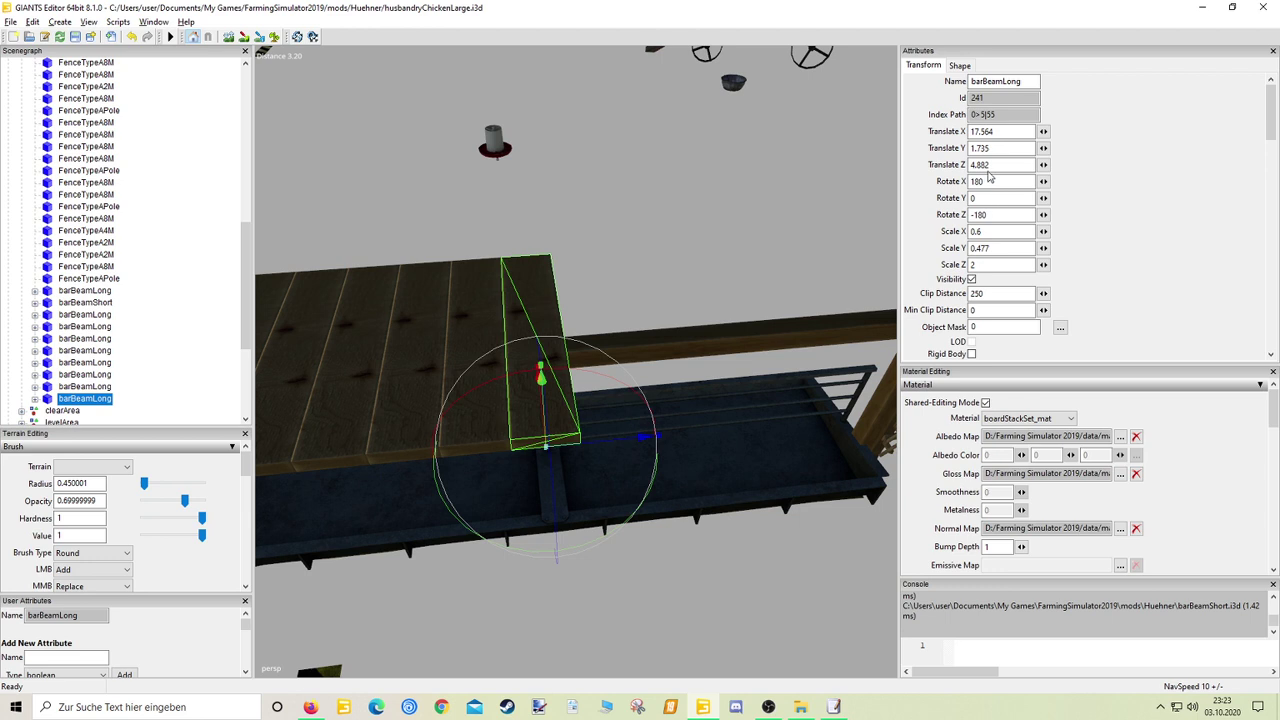
{"action": "left_click", "coordinate": [989, 165]}
{"action": "left_click_drag", "start_coordinate": [989, 165], "coordinate": [979, 165]}
{"action": "type", "text": "486"}
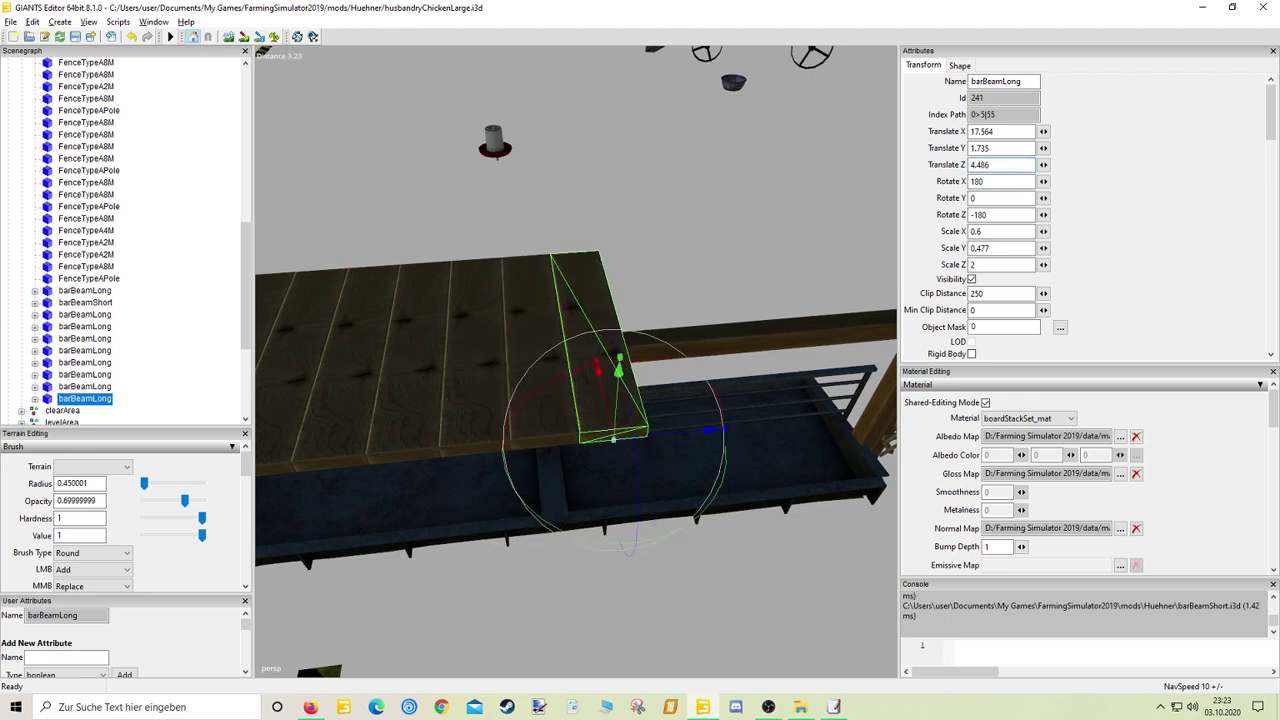
{"action": "key", "text": "ctrl+d"}
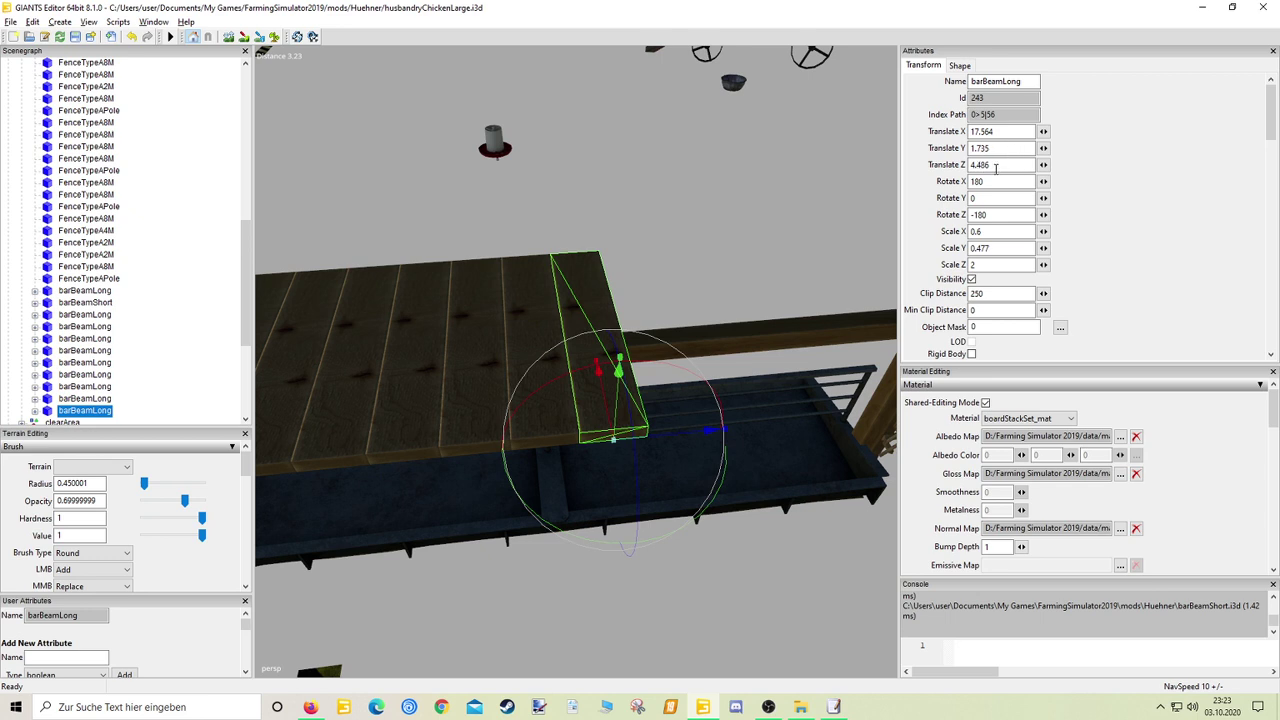
{"action": "left_click_drag", "start_coordinate": [996, 165], "coordinate": [978, 166]}
{"action": "type", "text": "096"}
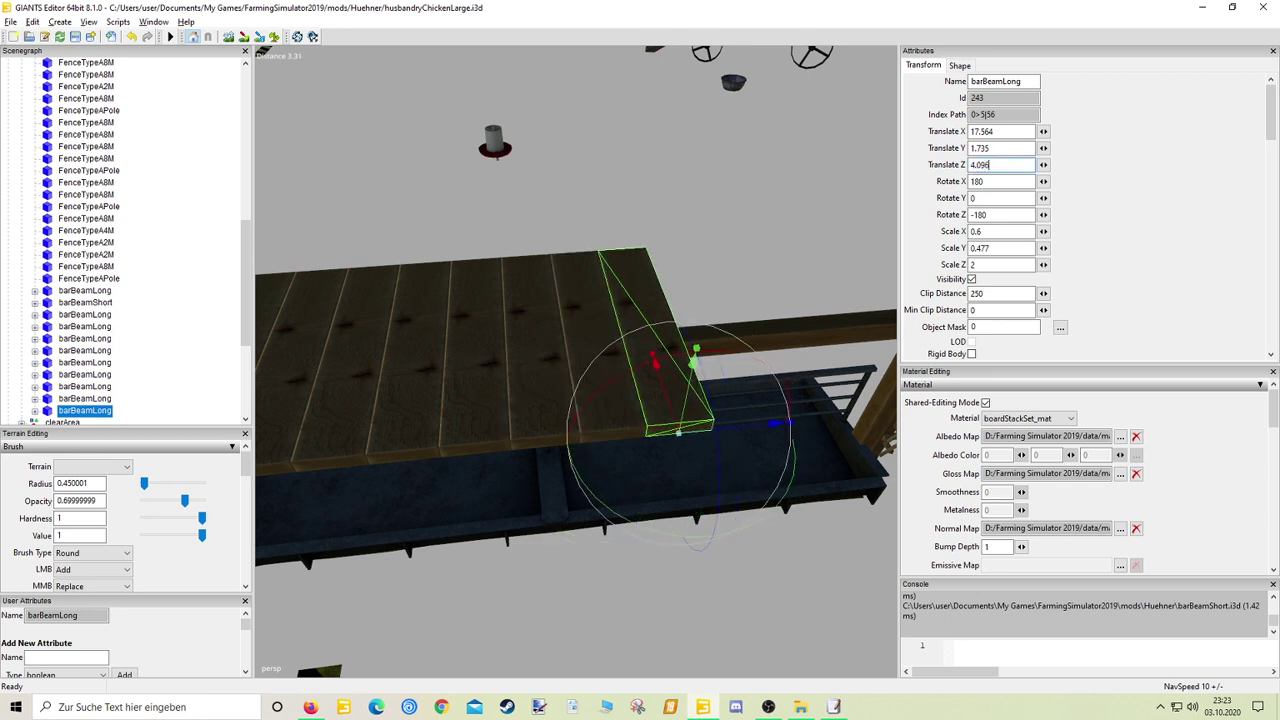
Add the eleventh and twelfth roof planks as duplicates at Translate Z 3.7 and 3.304
{"action": "key", "text": "ctrl+d"}
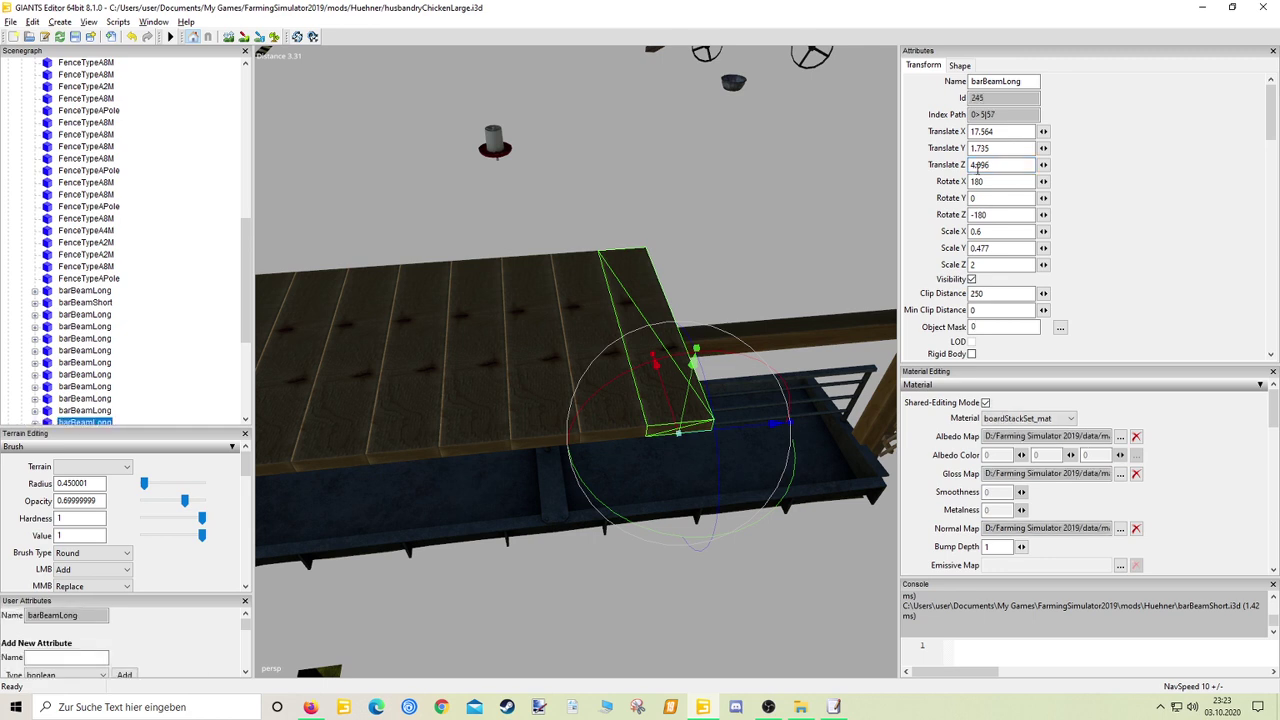
{"action": "left_click_drag", "start_coordinate": [1013, 165], "coordinate": [897, 178]}
{"action": "type", "text": "3.7"}
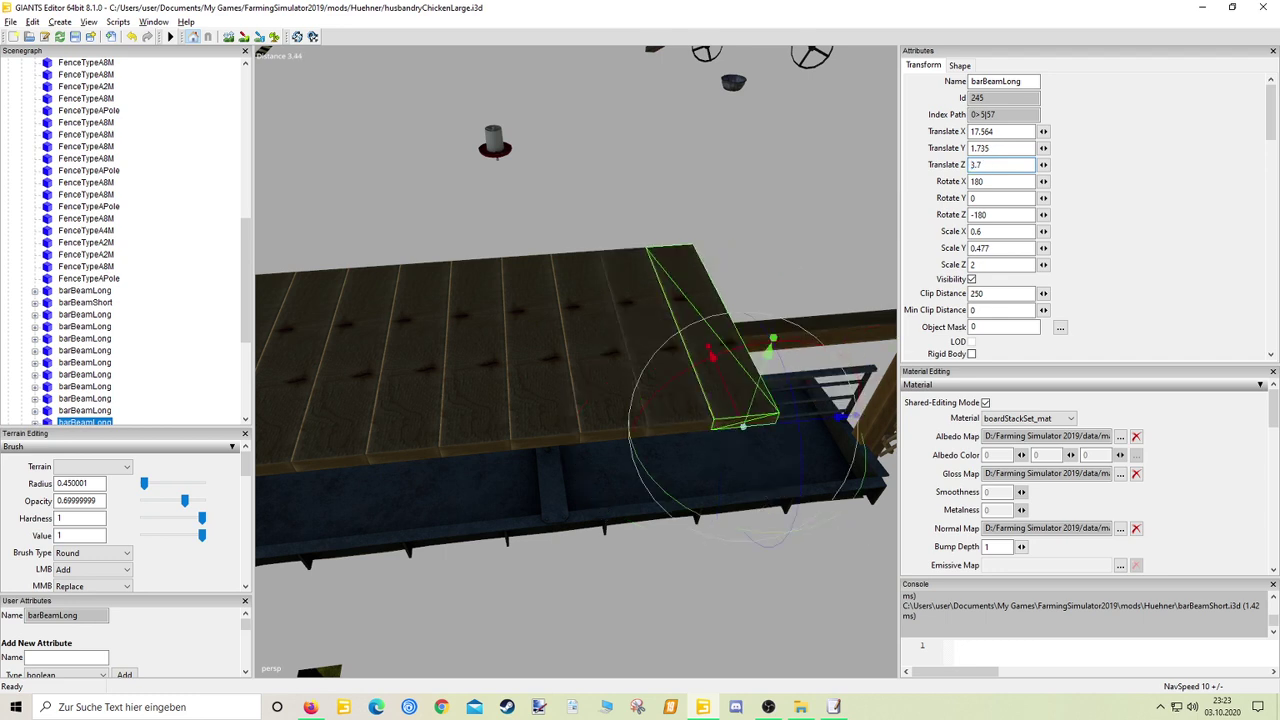
{"action": "key", "text": "ctrl+d"}
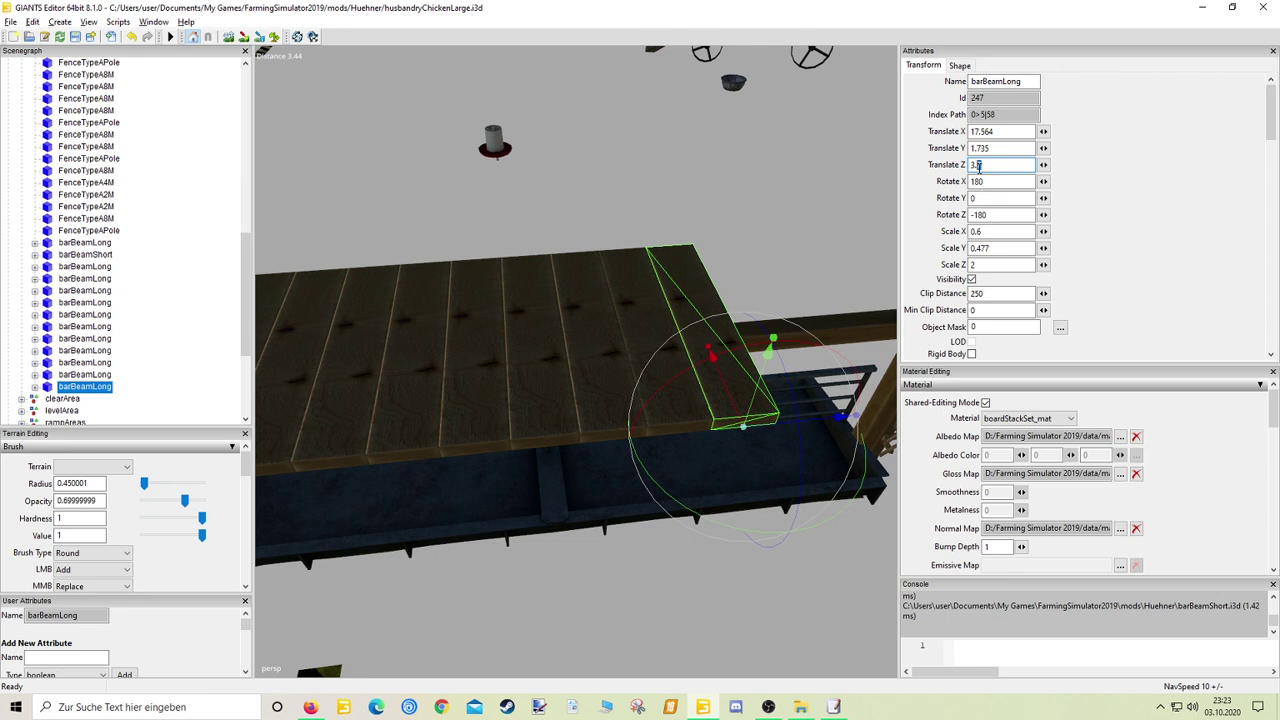
{"action": "type", "text": "3041"}
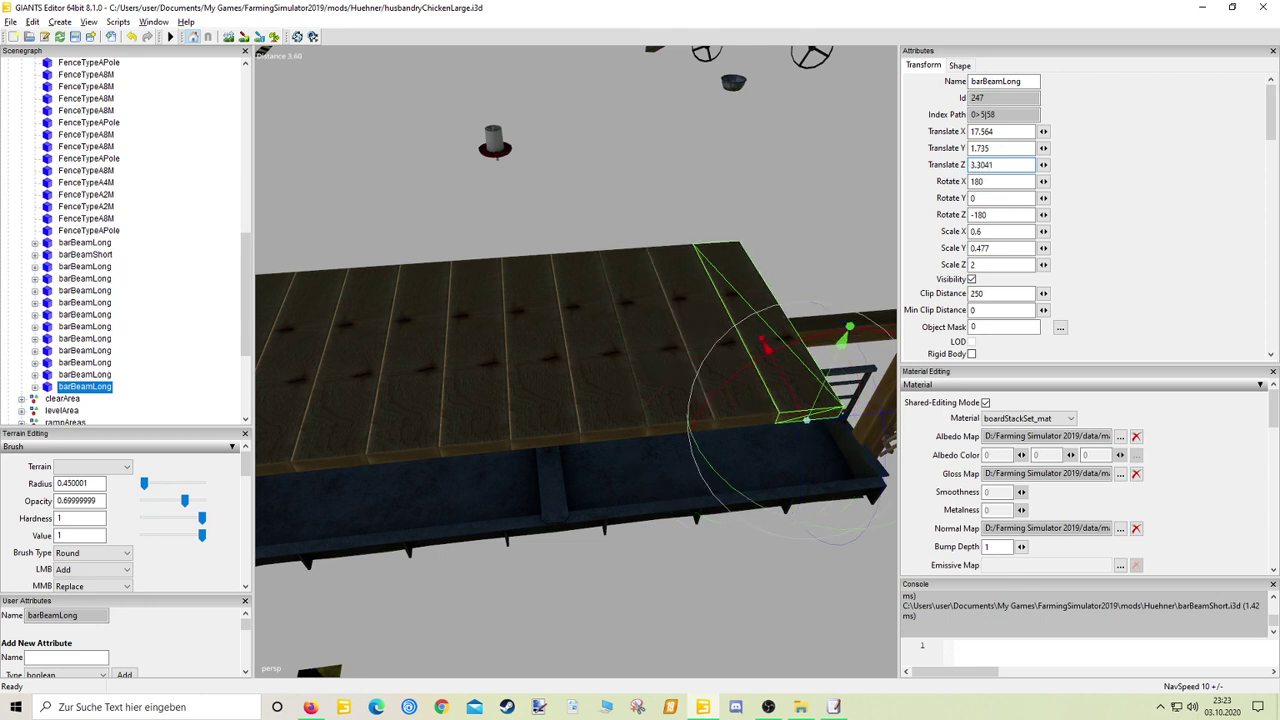
{"action": "key", "text": "BackSpace"}
Add the thirteenth and fourteenth roof planks as duplicates at Translate Z 2.908 and 2.512
{"action": "key", "text": "ctrl+d"}
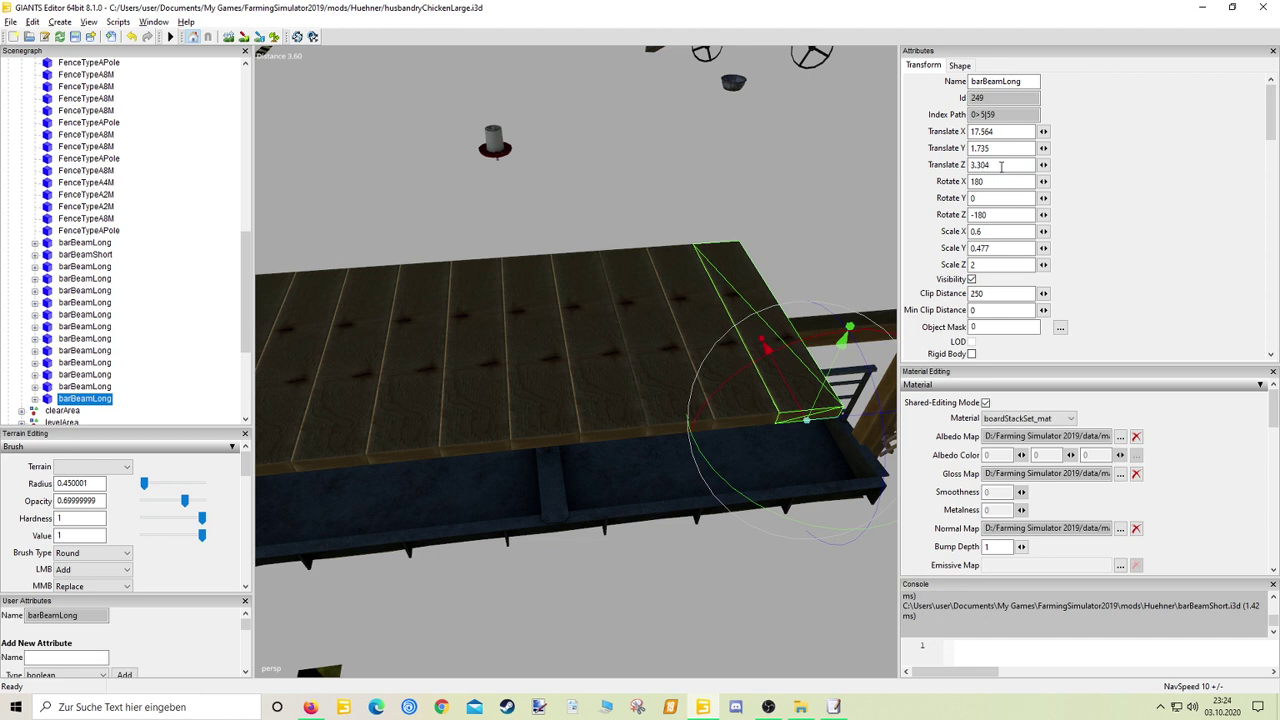
{"action": "left_click_drag", "start_coordinate": [1004, 167], "coordinate": [916, 176]}
{"action": "type", "text": "2"}
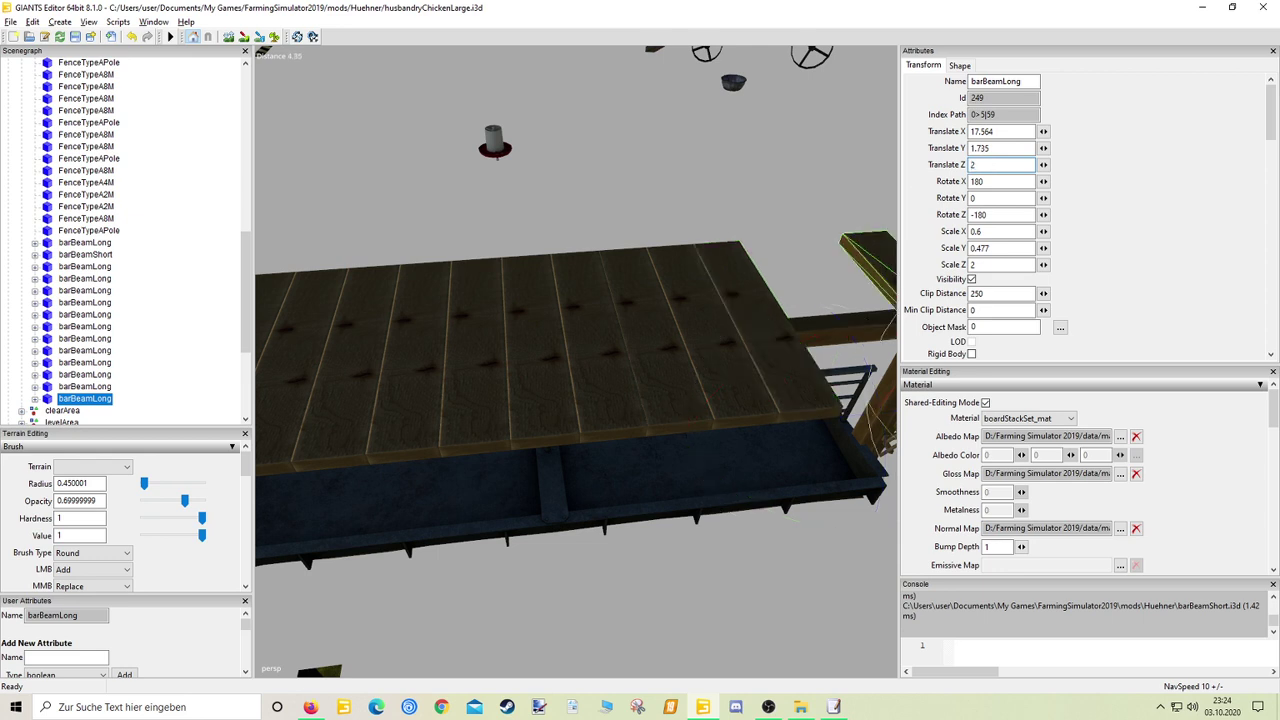
{"action": "type", "text": ".808"}
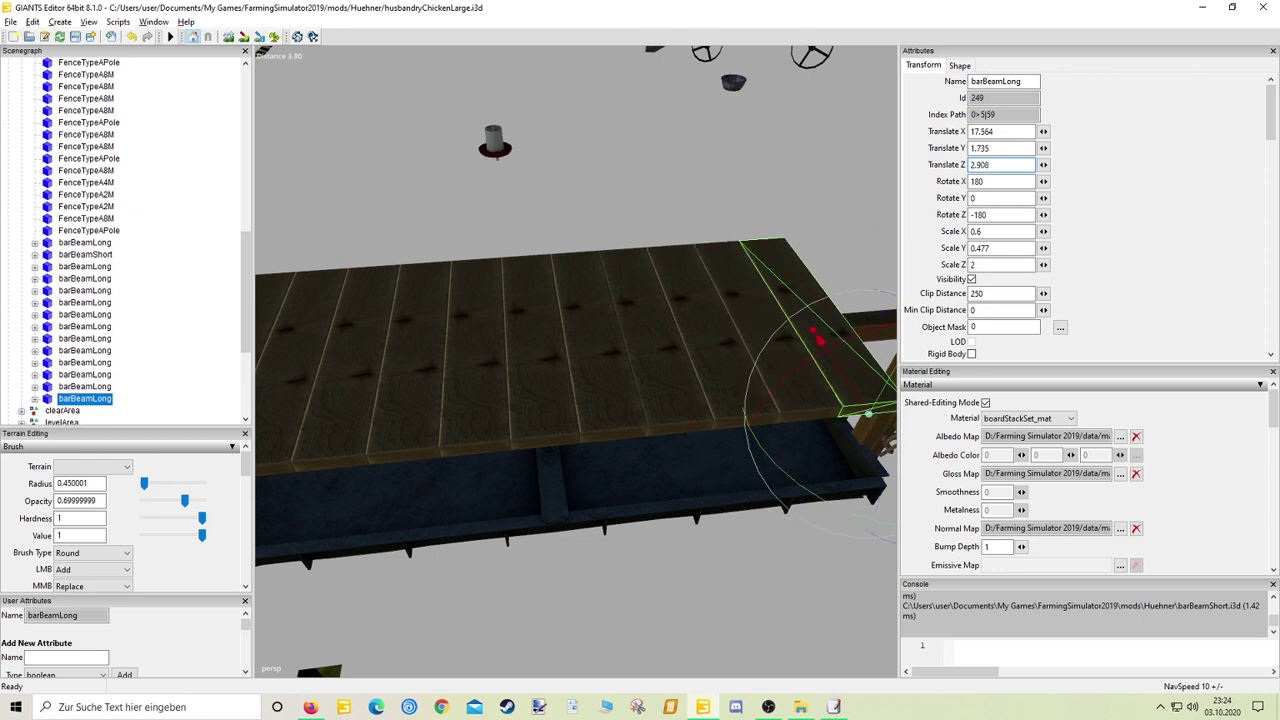
{"action": "key", "text": "ctrl+d"}
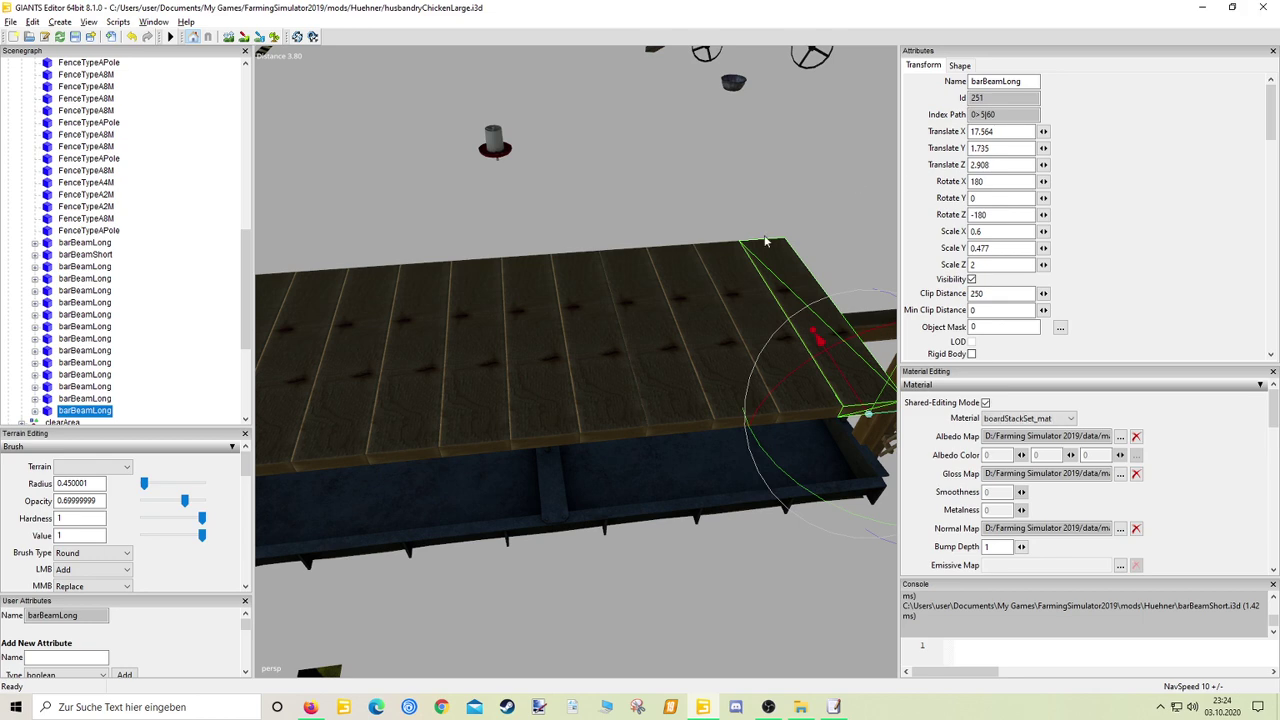
{"action": "scroll", "coordinate": [765, 238], "scroll_direction": "down", "scroll_amount": 3}
{"action": "middle_click_drag", "start_coordinate": [765, 238], "coordinate": [703, 263], "text": "alt"}
{"action": "scroll", "coordinate": [720, 260], "scroll_direction": "up", "scroll_amount": 1}
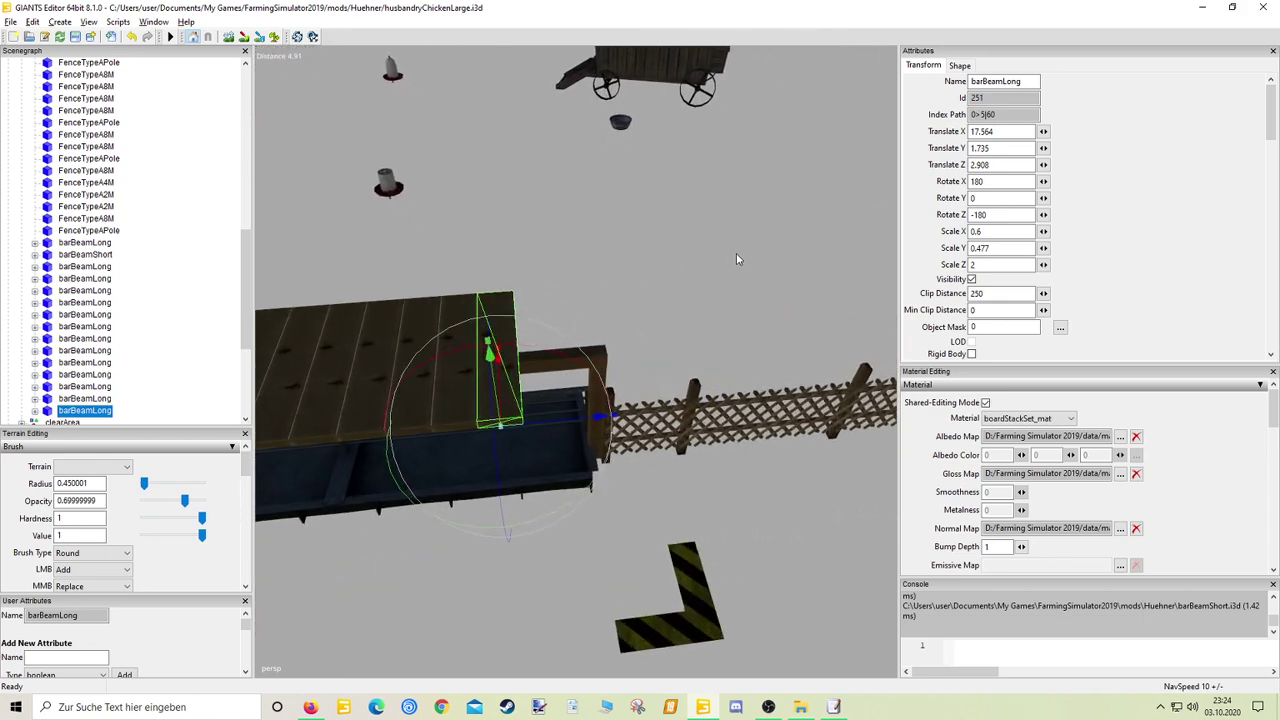
{"action": "double_click", "coordinate": [978, 166]}
{"action": "type", "text": "2.512"}
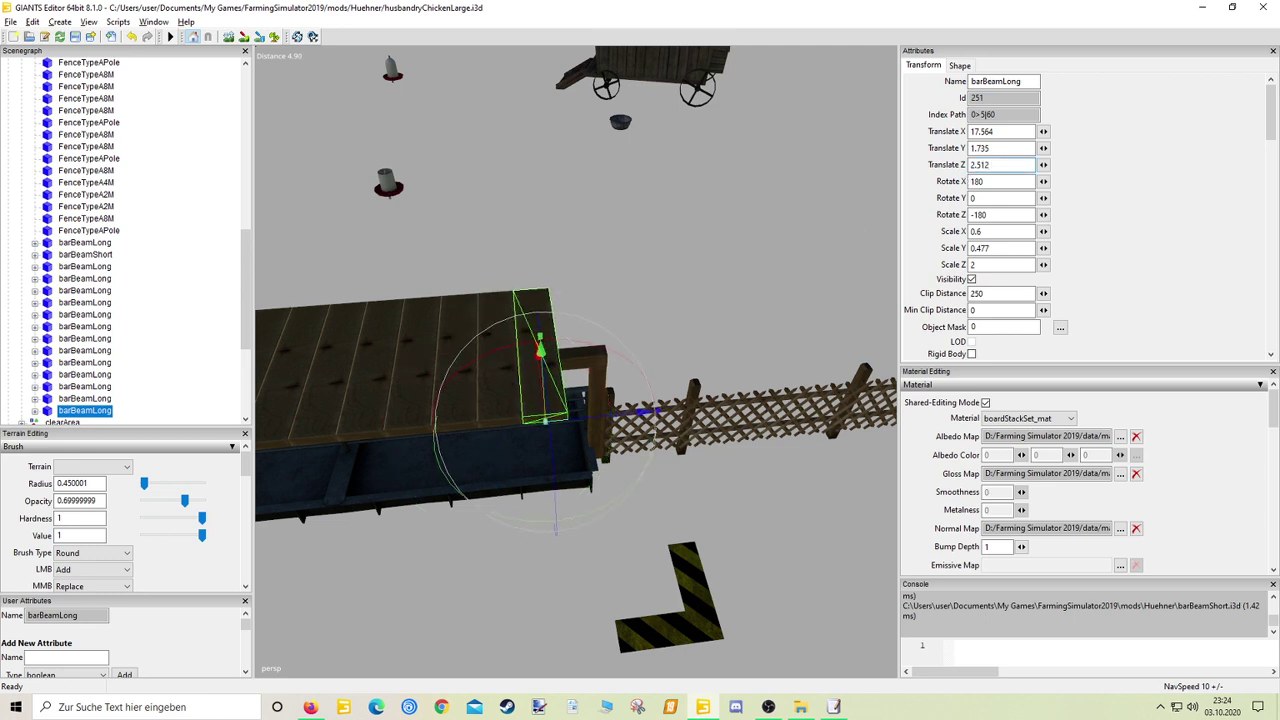
Duplicate the fourteenth roof plank and set the copy's Translate Z to 2.116
{"action": "key", "text": "ctrl+d"}
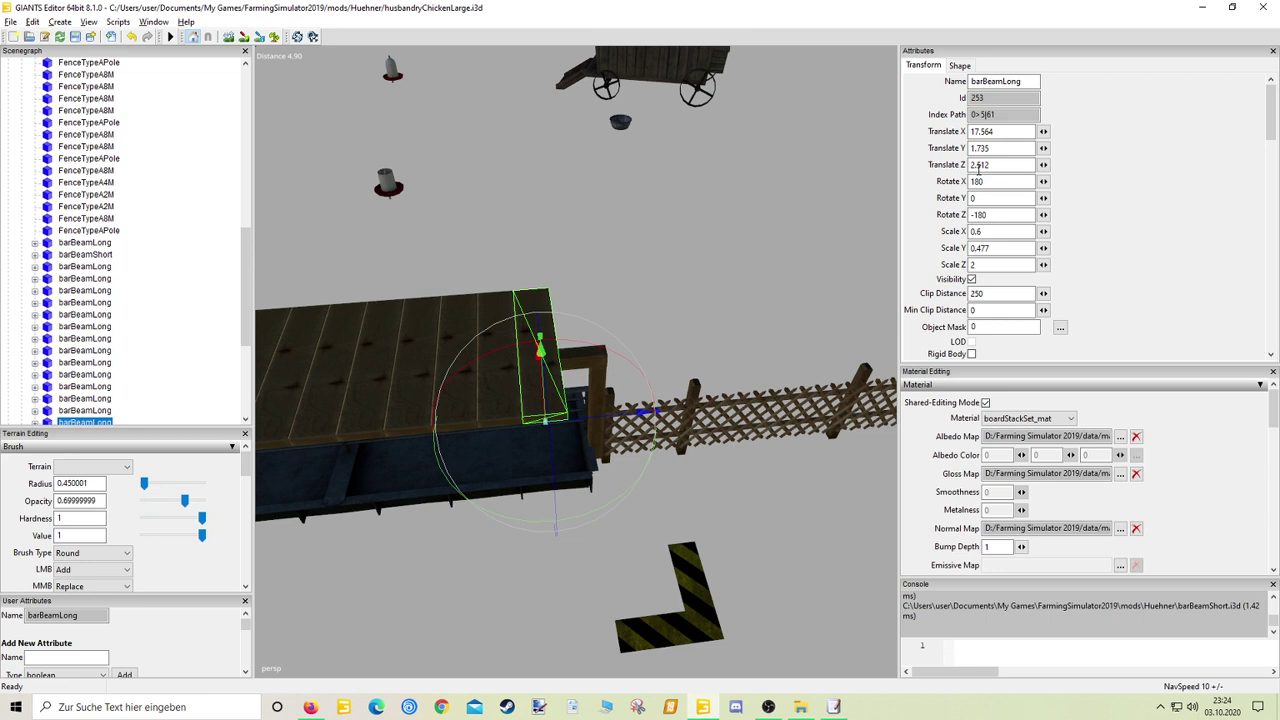
{"action": "left_click_drag", "start_coordinate": [1003, 169], "coordinate": [979, 177]}
{"action": "type", "text": "116"}
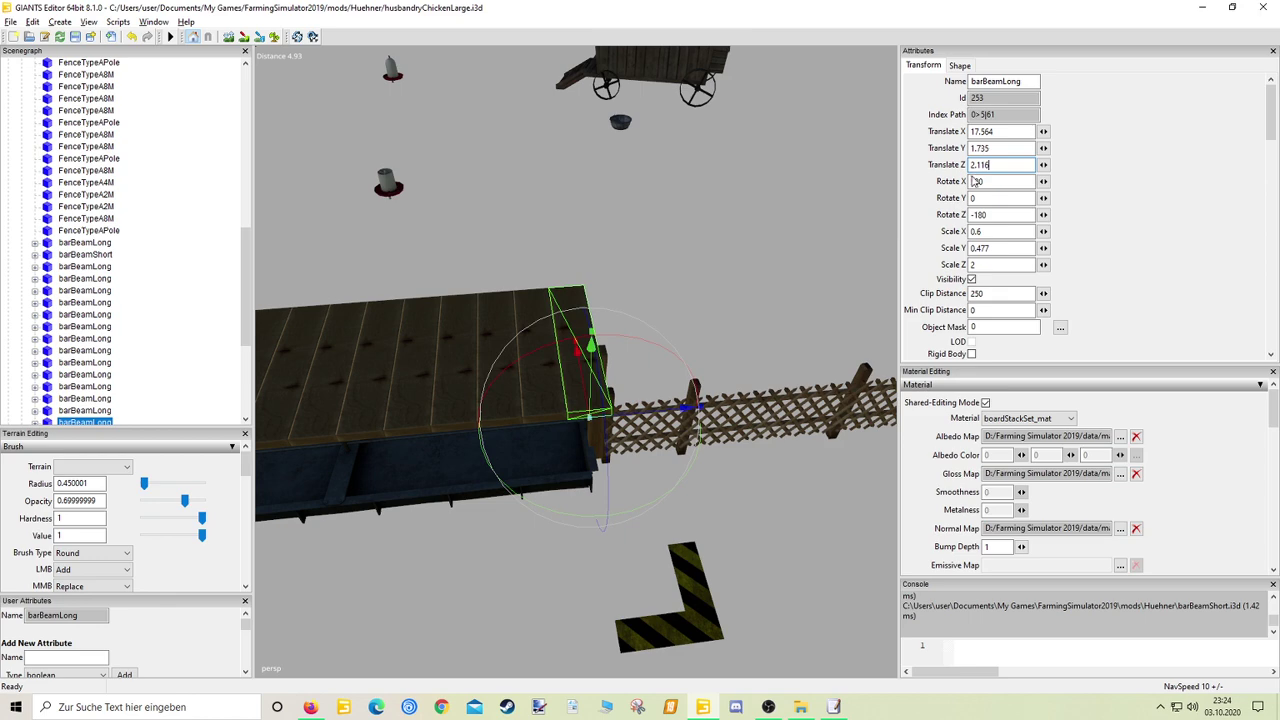
Duplicate the fifteenth roof plank and move the copy along Z to about 2.02, over the end post of the frame
{"action": "left_click_drag", "start_coordinate": [685, 303], "coordinate": [618, 312], "text": "alt"}
{"action": "scroll", "coordinate": [630, 303], "scroll_direction": "up", "scroll_amount": 3}
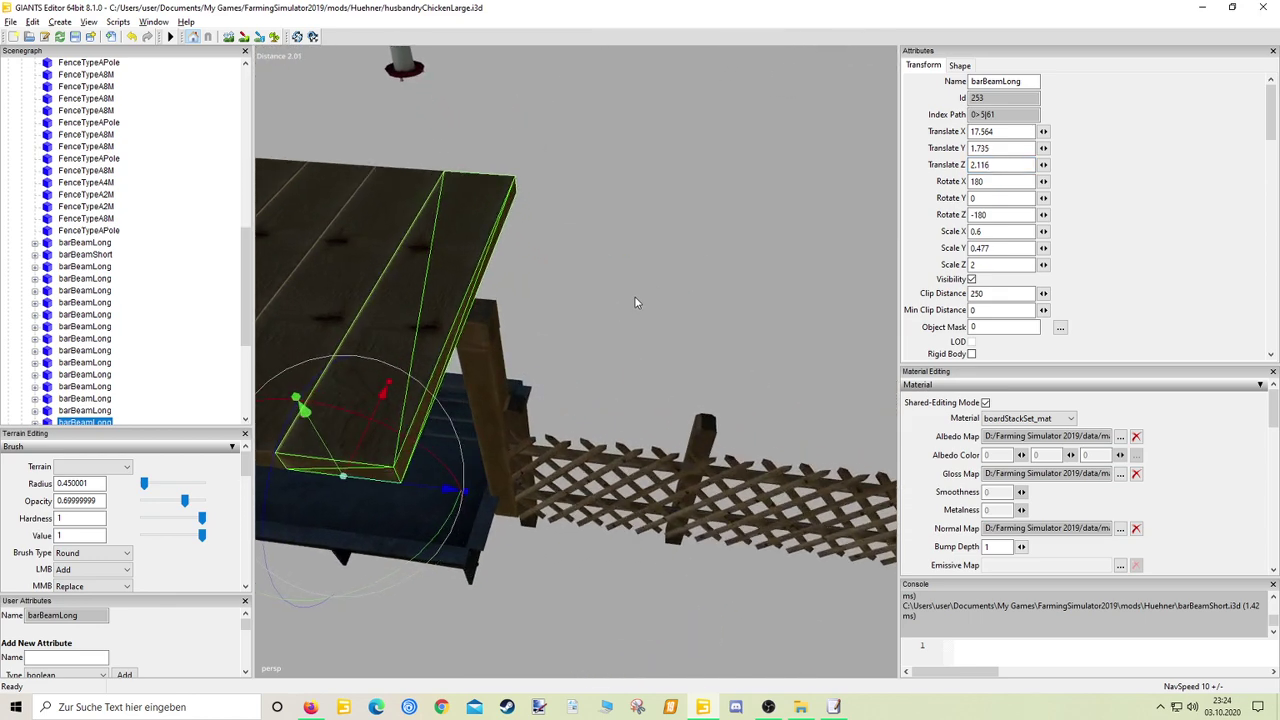
{"action": "key", "text": "ctrl+d"}
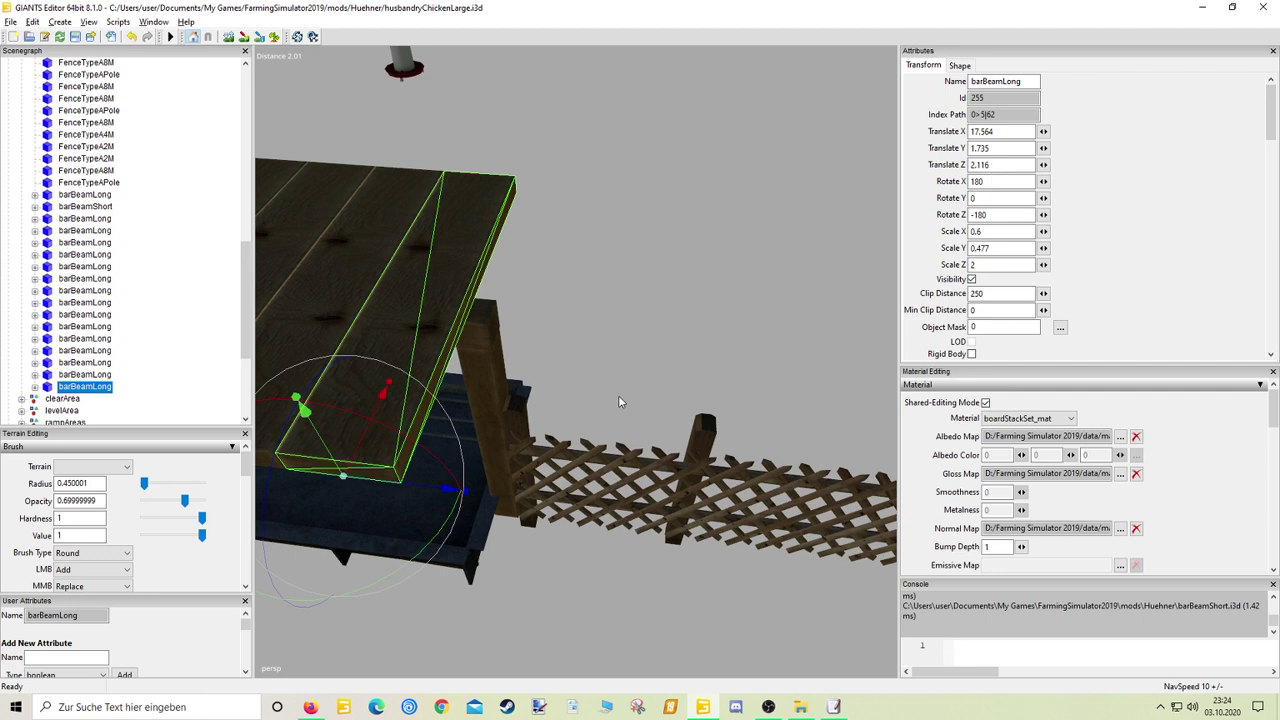
{"action": "left_click_drag", "start_coordinate": [432, 492], "coordinate": [435, 491]}
{"action": "left_click_drag", "start_coordinate": [447, 496], "coordinate": [458, 498]}
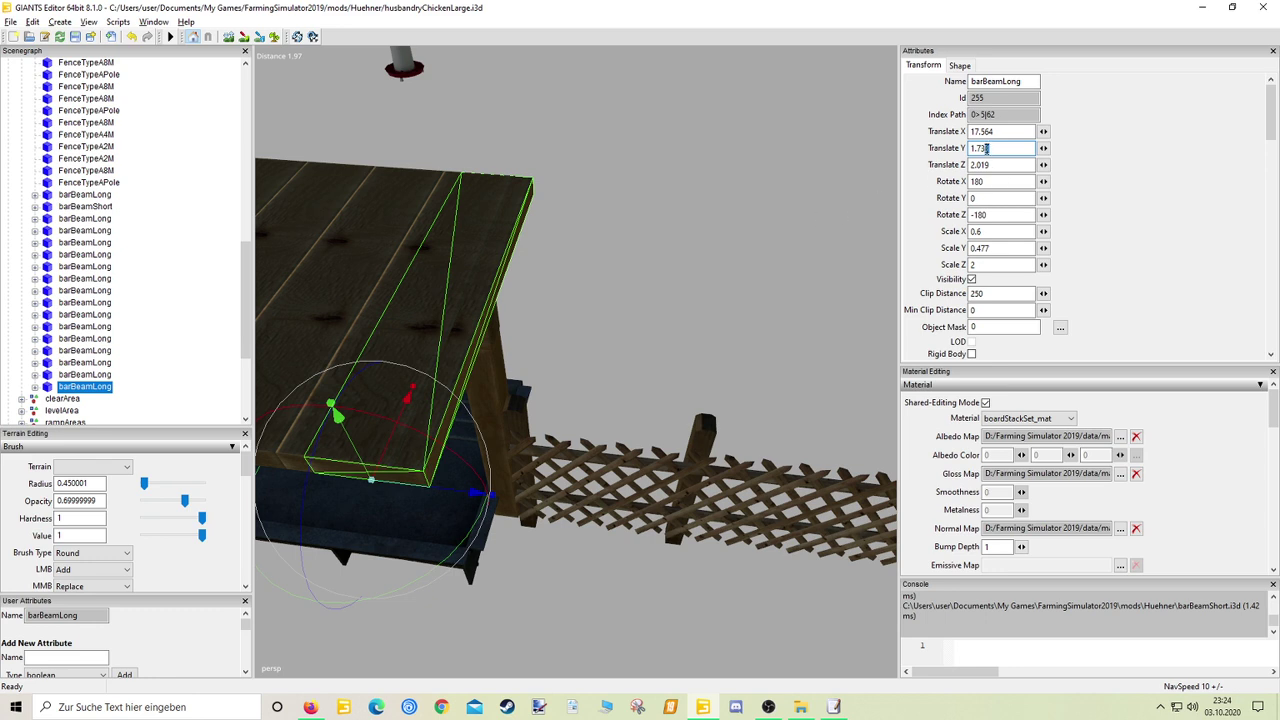
Lower the overlapping end plank slightly by setting its Translate Y to 1.734
{"action": "left_click", "coordinate": [658, 254]}
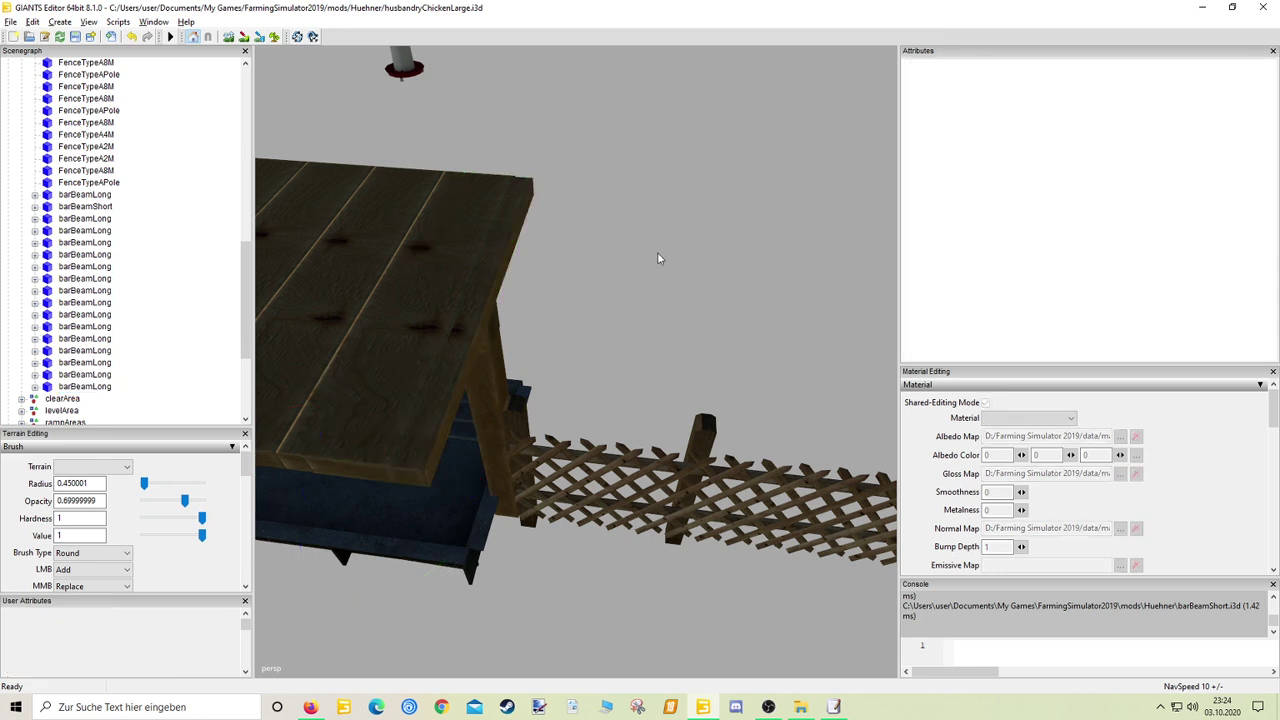
{"action": "left_click_drag", "start_coordinate": [657, 263], "coordinate": [667, 258], "text": "alt"}
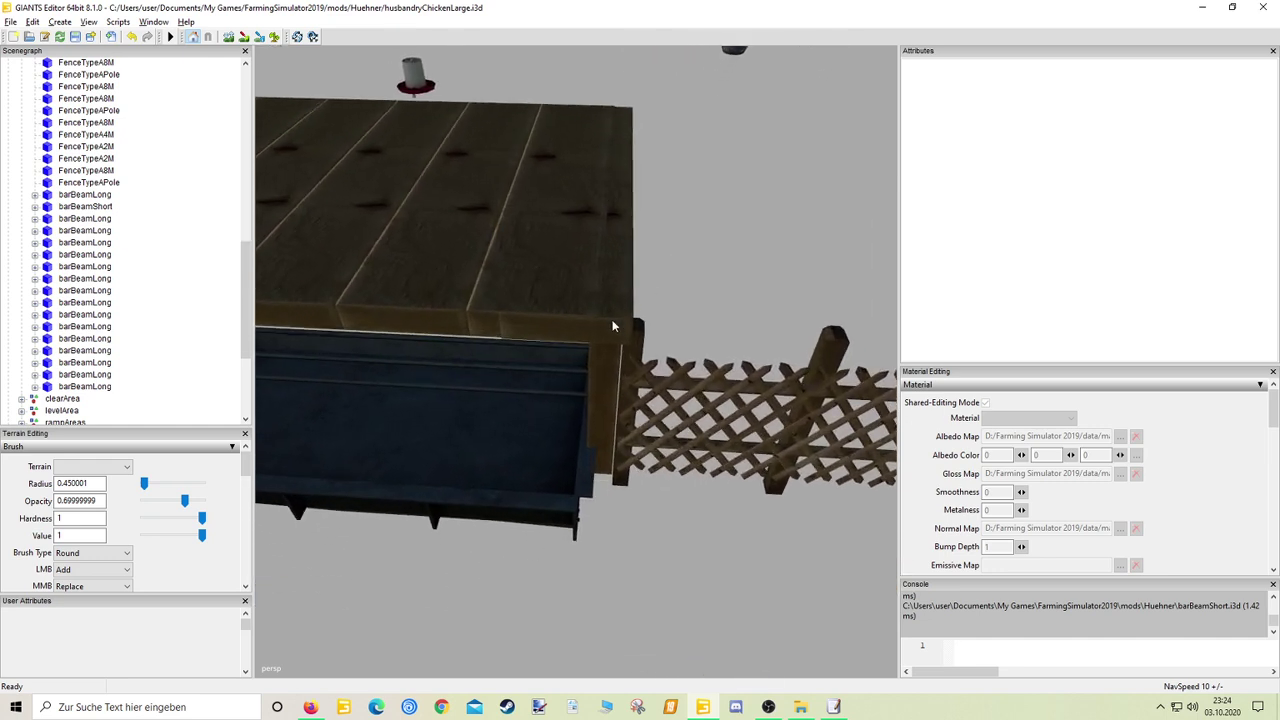
{"action": "left_click", "coordinate": [614, 326]}
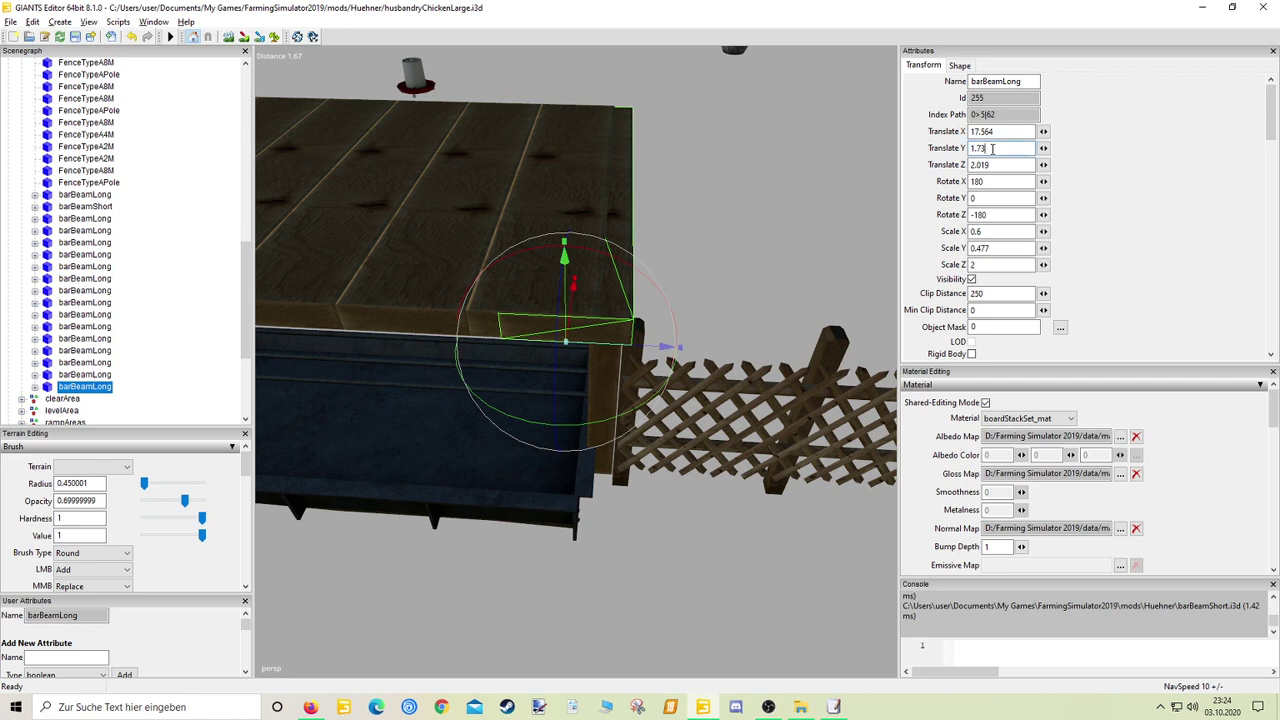
{"action": "left_click", "coordinate": [755, 255]}
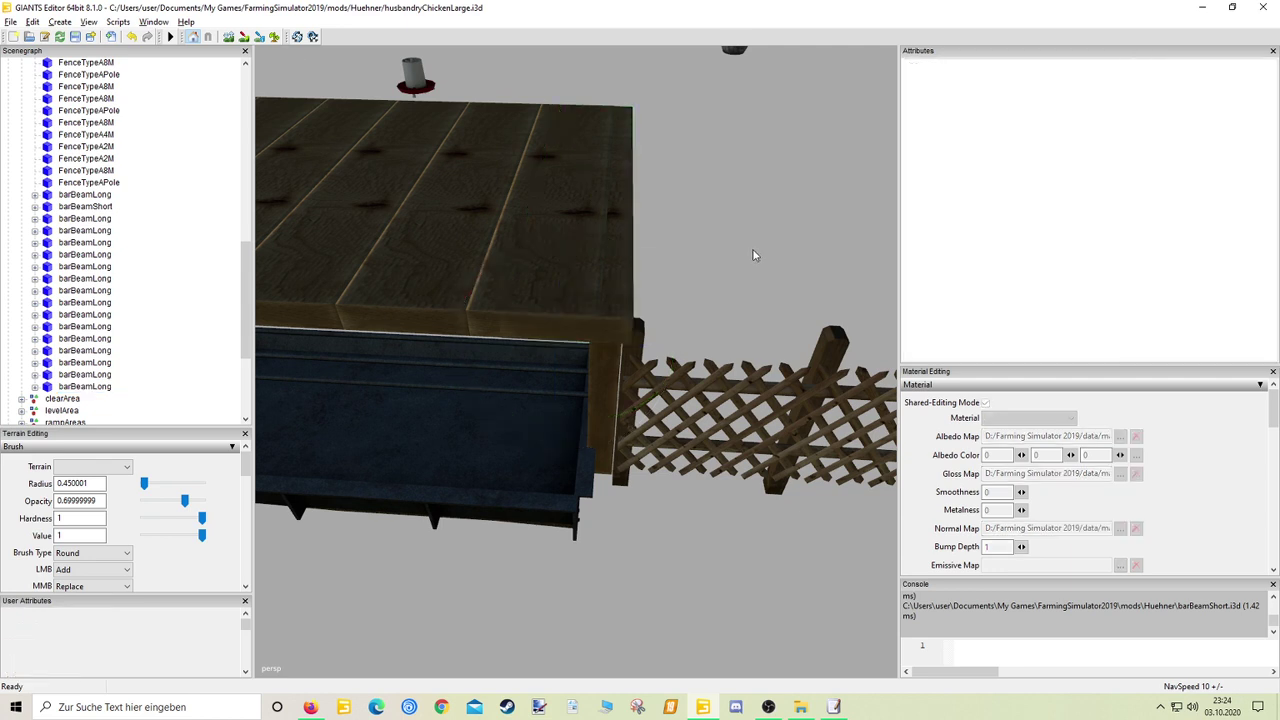
{"action": "left_click", "coordinate": [630, 314]}
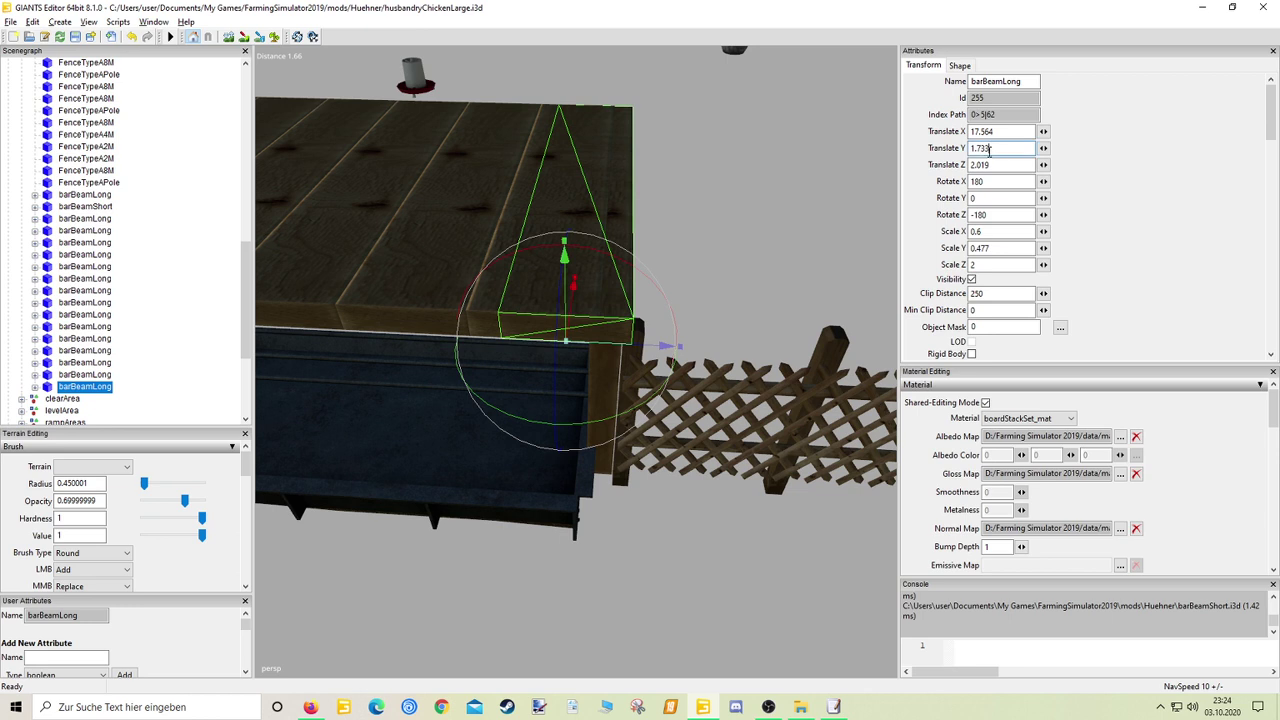
{"action": "left_click", "coordinate": [725, 245]}
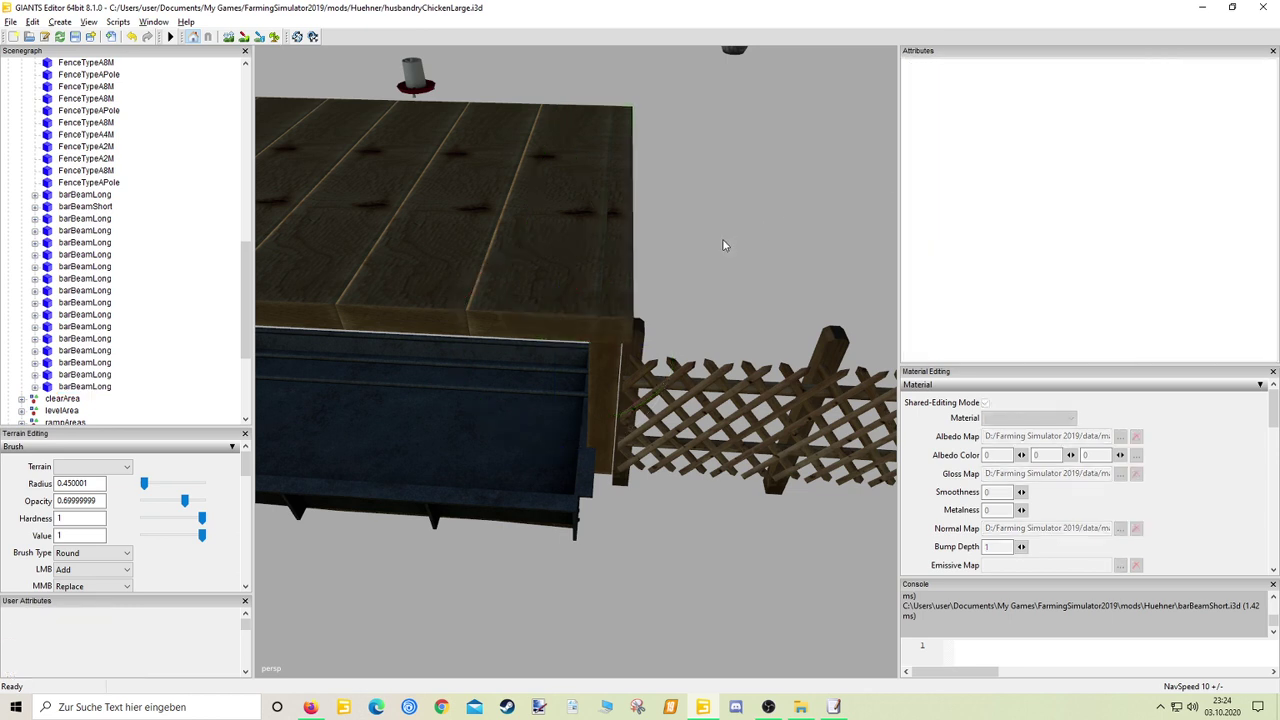
Set the end plank's Scale X to 0.595 and its Translate X to 17.56
{"action": "scroll", "coordinate": [735, 236], "scroll_direction": "up", "scroll_amount": 2}
{"action": "left_click_drag", "start_coordinate": [737, 236], "coordinate": [737, 241], "text": "alt"}
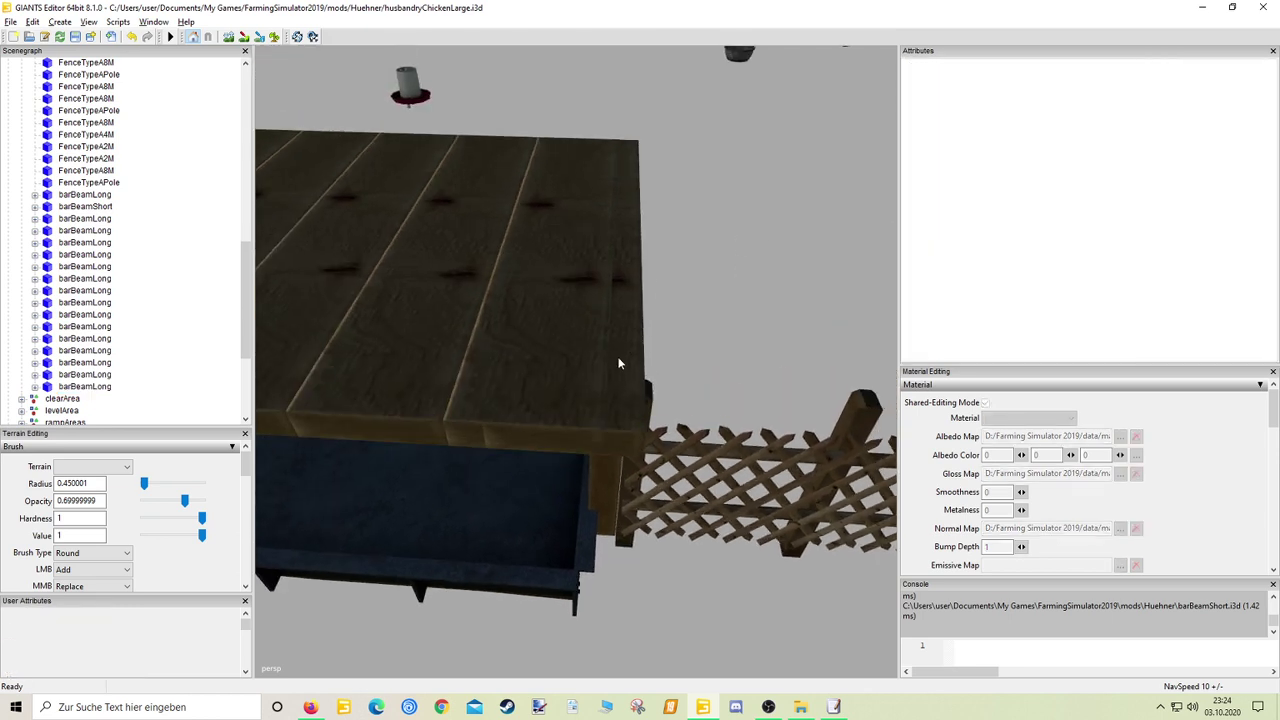
{"action": "left_click", "coordinate": [621, 426]}
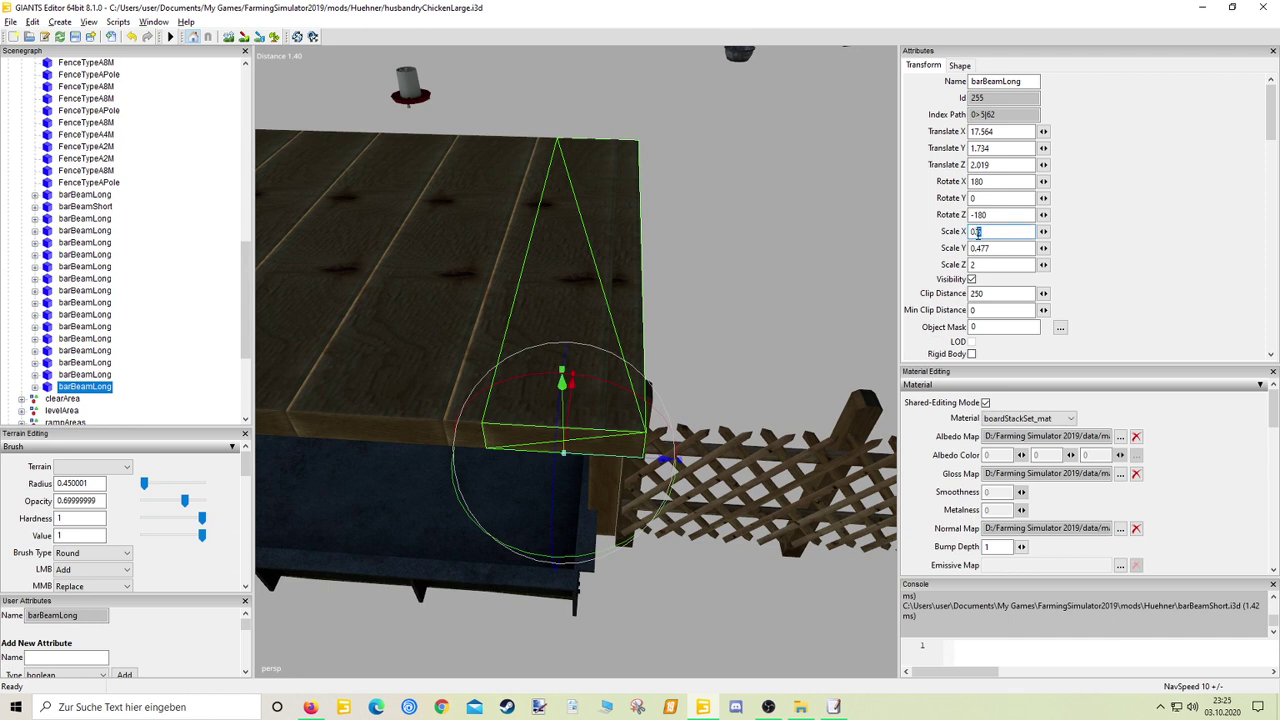
{"action": "type", "text": "59"}
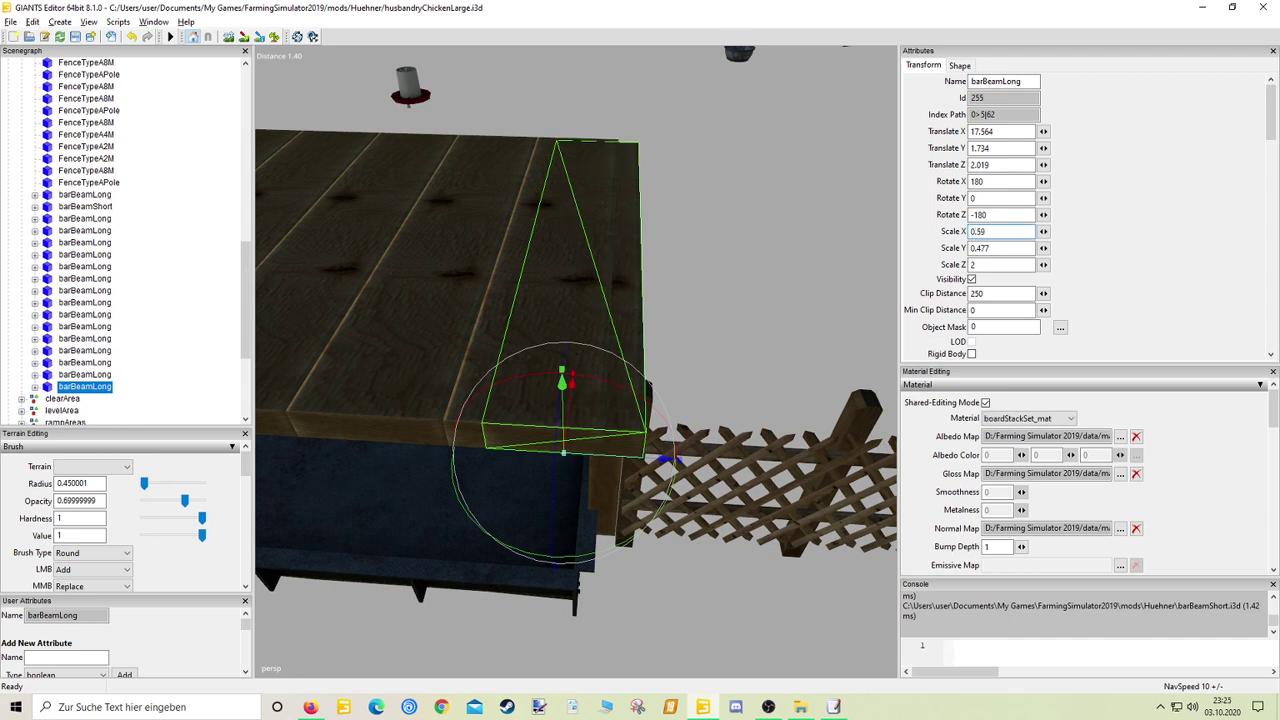
{"action": "type", "text": "5"}
{"action": "left_click", "coordinate": [1043, 131]}
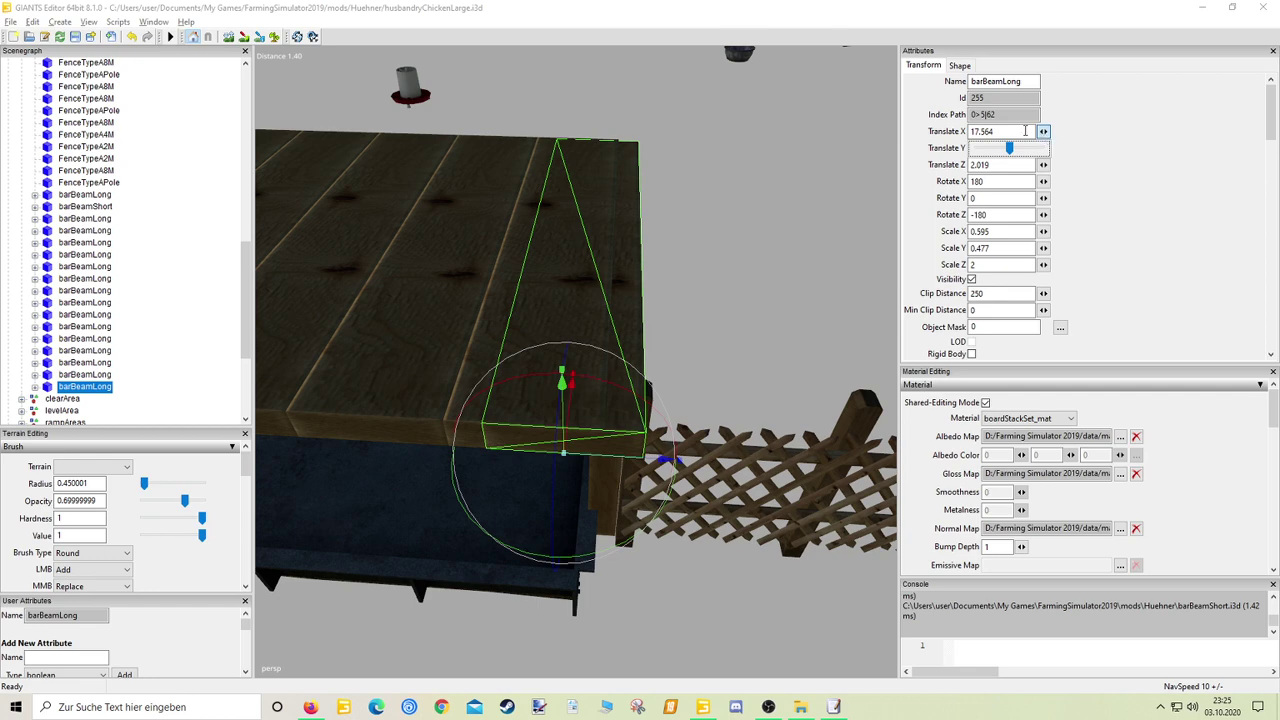
{"action": "left_click", "coordinate": [995, 132]}
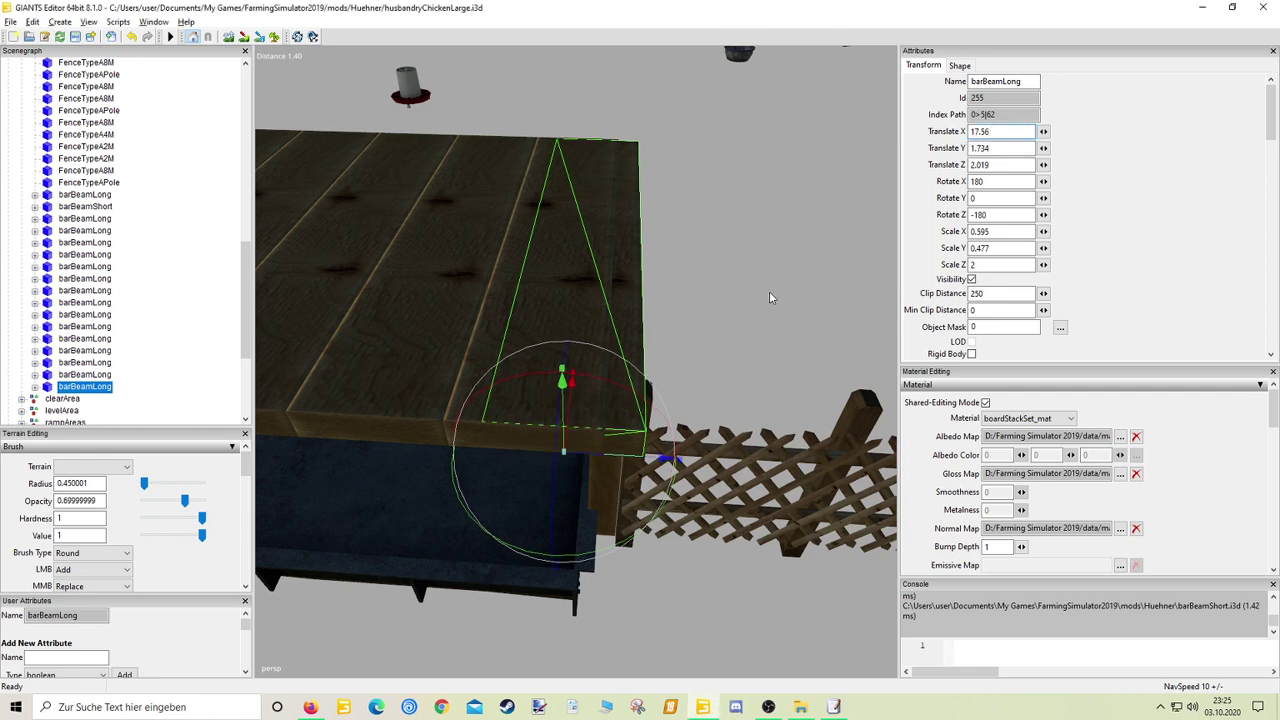
{"action": "left_click", "coordinate": [769, 292]}
Inspect the plank roof over the feeding trough from several sides and view the whole chicken enclosure
{"action": "left_click_drag", "start_coordinate": [769, 292], "coordinate": [654, 231], "text": "alt"}
{"action": "scroll", "coordinate": [669, 233], "scroll_direction": "up", "scroll_amount": 1}
{"action": "middle_click_drag", "start_coordinate": [669, 233], "coordinate": [660, 247], "text": "alt"}
{"action": "scroll", "coordinate": [680, 241], "scroll_direction": "up", "scroll_amount": 2}
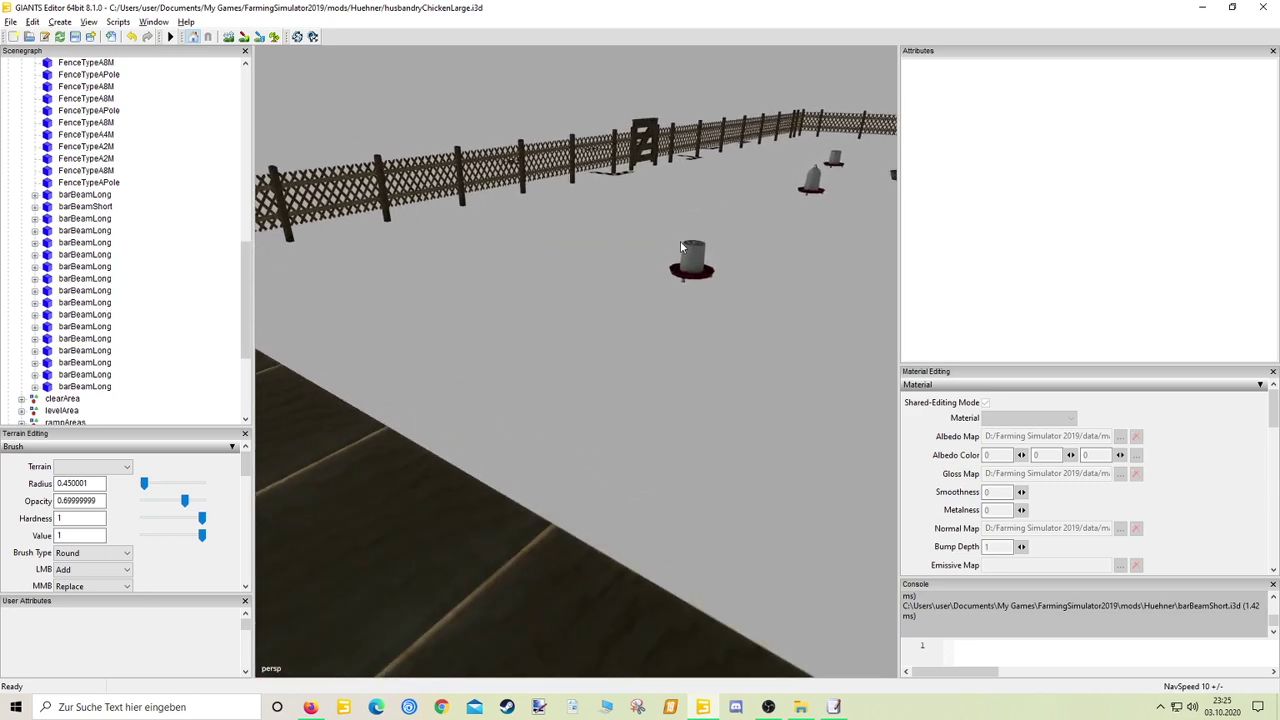
{"action": "left_click_drag", "start_coordinate": [680, 241], "coordinate": [489, 286], "text": "alt"}
{"action": "scroll", "coordinate": [500, 308], "scroll_direction": "down", "scroll_amount": 3}
{"action": "left_click_drag", "start_coordinate": [508, 328], "coordinate": [739, 417], "text": "alt"}
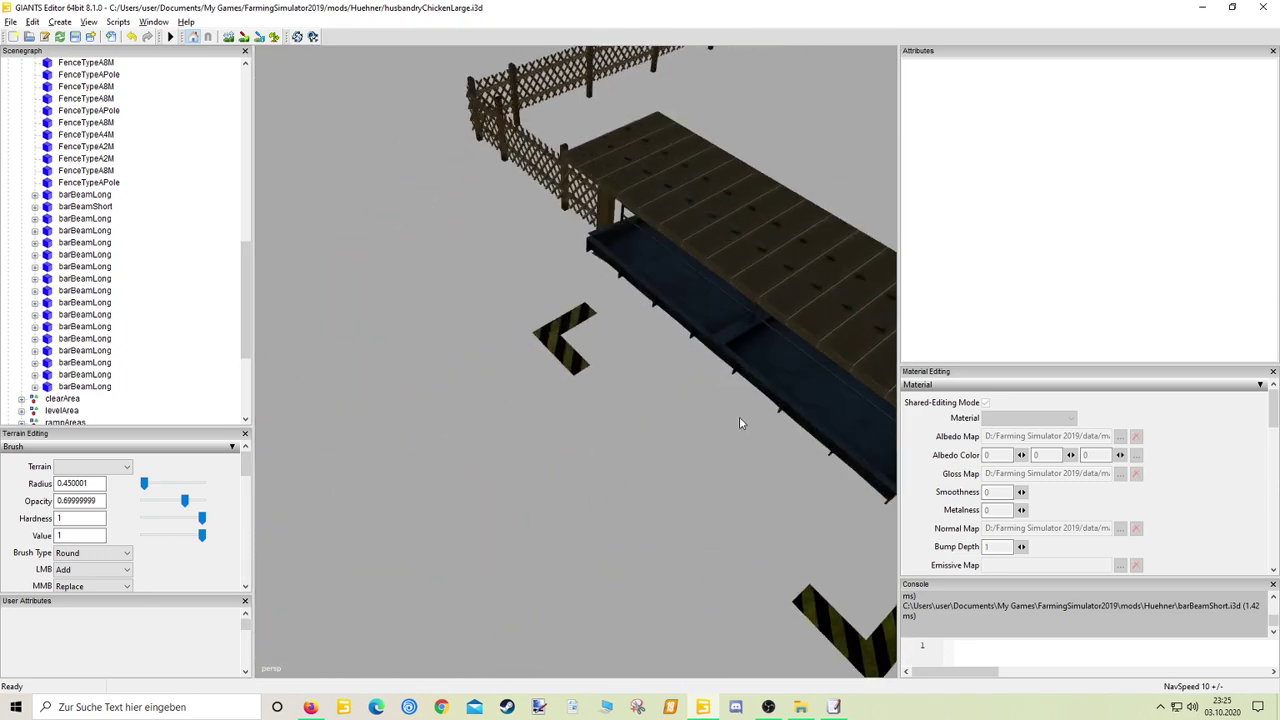
{"action": "right_click_drag", "start_coordinate": [740, 423], "coordinate": [768, 368]}
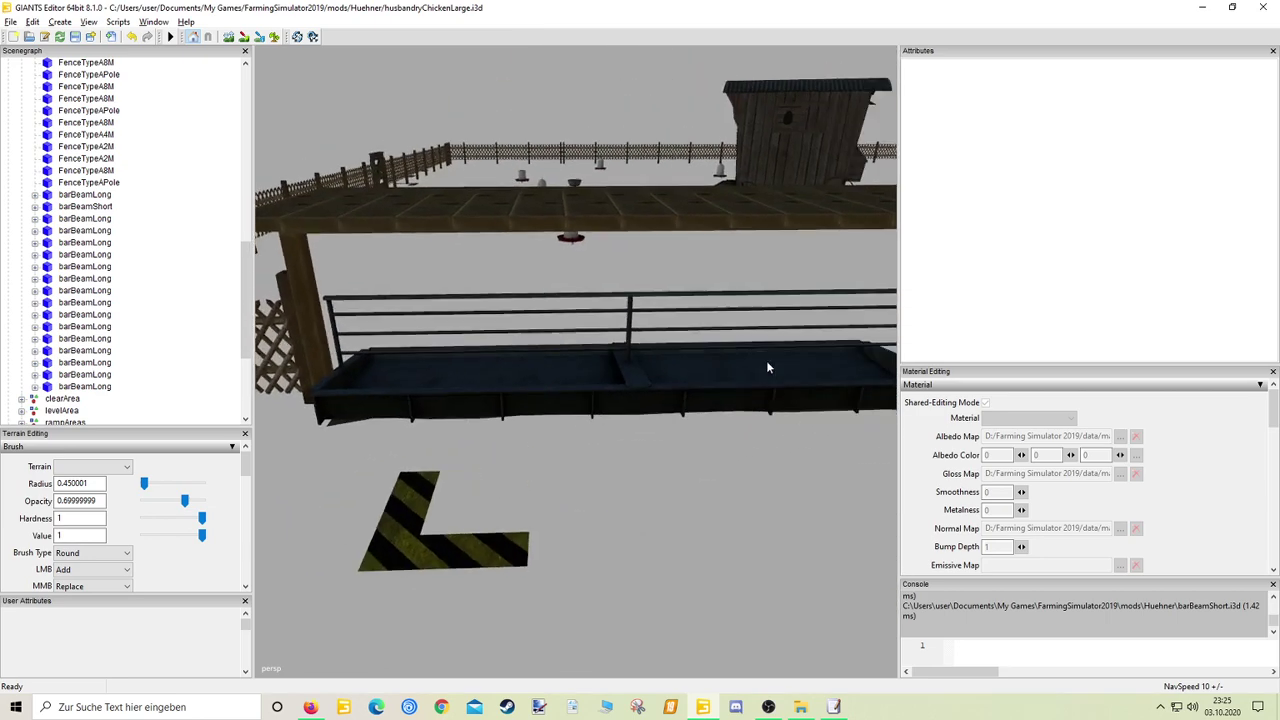
{"action": "left_click_drag", "start_coordinate": [768, 368], "coordinate": [779, 458], "text": "alt"}
{"action": "scroll", "coordinate": [767, 370], "scroll_direction": "down", "scroll_amount": 5}
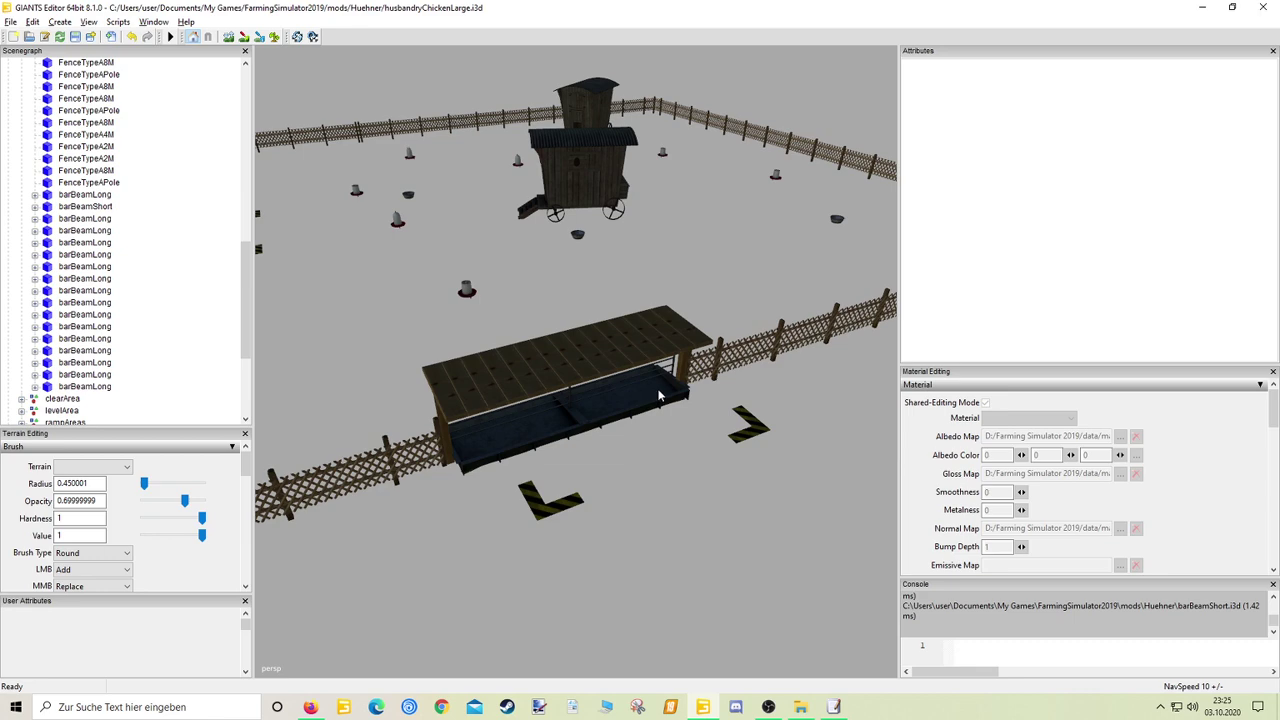
{"action": "left_click_drag", "start_coordinate": [658, 395], "coordinate": [771, 406], "text": "alt"}
{"action": "right_click_drag", "start_coordinate": [771, 406], "coordinate": [733, 369], "text": "alt"}
{"action": "left_click_drag", "start_coordinate": [759, 487], "coordinate": [699, 402], "text": "alt"}
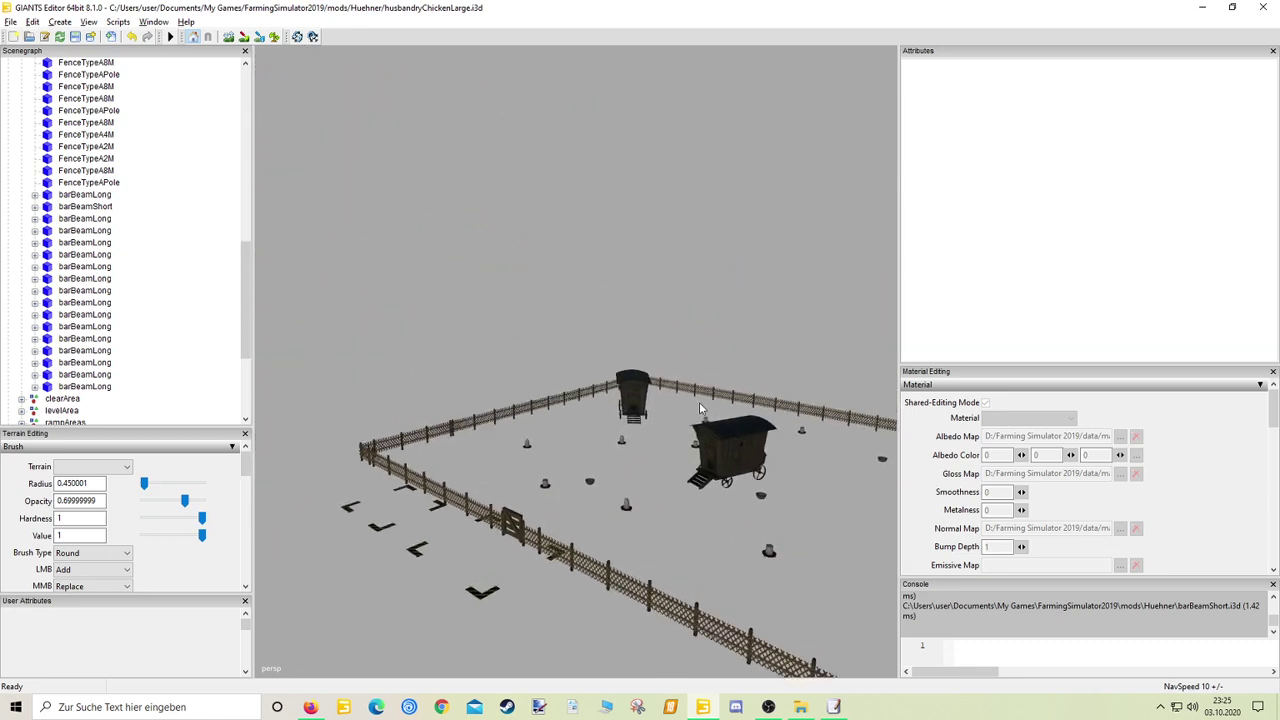
Inspect the whole chicken enclosure from several sides, including the fence corner beside the roofed feeding trough
{"action": "right_click_drag", "start_coordinate": [699, 402], "coordinate": [805, 391], "text": "alt"}
{"action": "left_click_drag", "start_coordinate": [805, 391], "coordinate": [829, 464], "text": "alt"}
{"action": "right_click_drag", "start_coordinate": [829, 464], "coordinate": [660, 433], "text": "alt"}
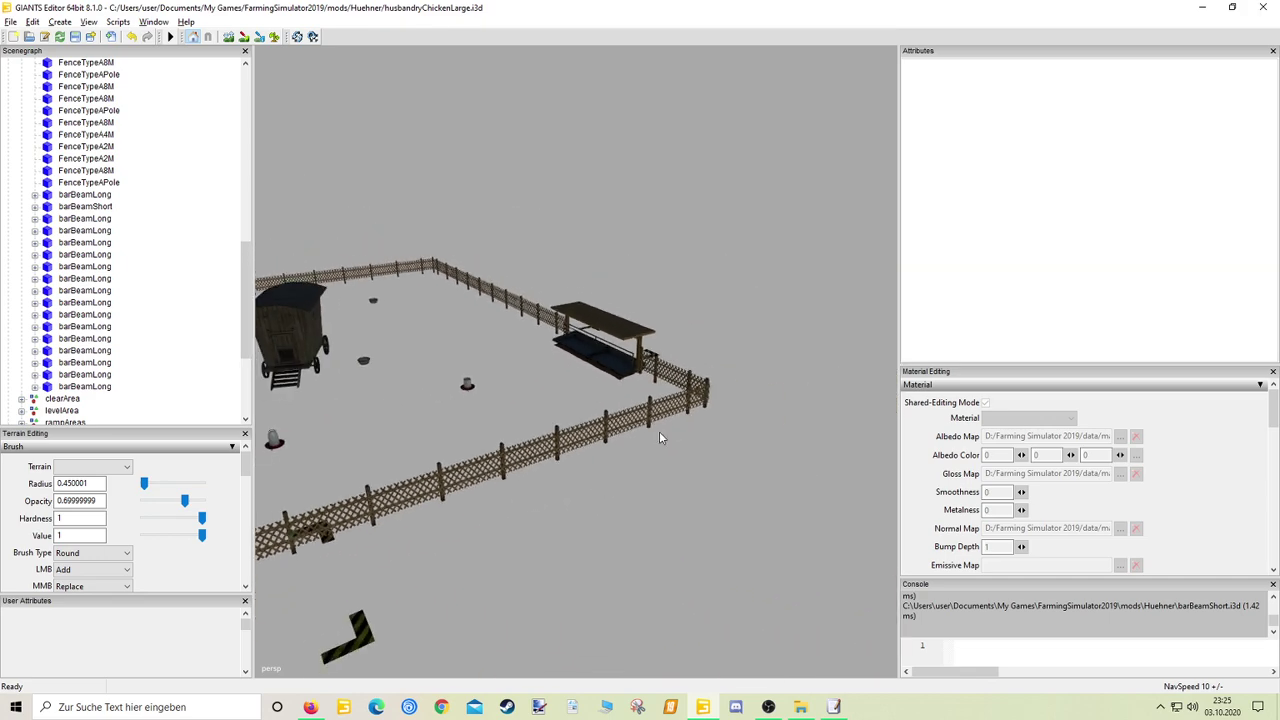
{"action": "left_click_drag", "start_coordinate": [660, 433], "coordinate": [563, 466], "text": "alt"}
{"action": "middle_click_drag", "start_coordinate": [563, 466], "coordinate": [648, 479], "text": "alt"}
{"action": "right_click_drag", "start_coordinate": [648, 485], "coordinate": [716, 472]}
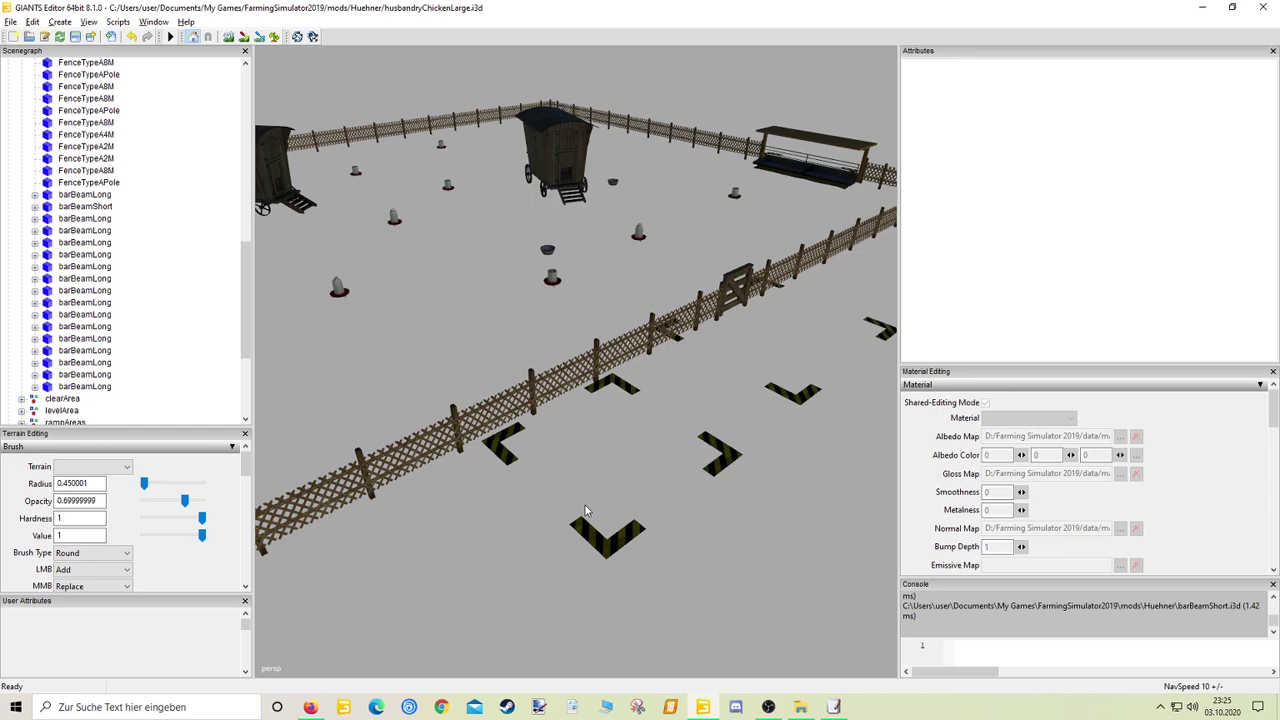
{"action": "right_click_drag", "start_coordinate": [688, 515], "coordinate": [439, 397]}
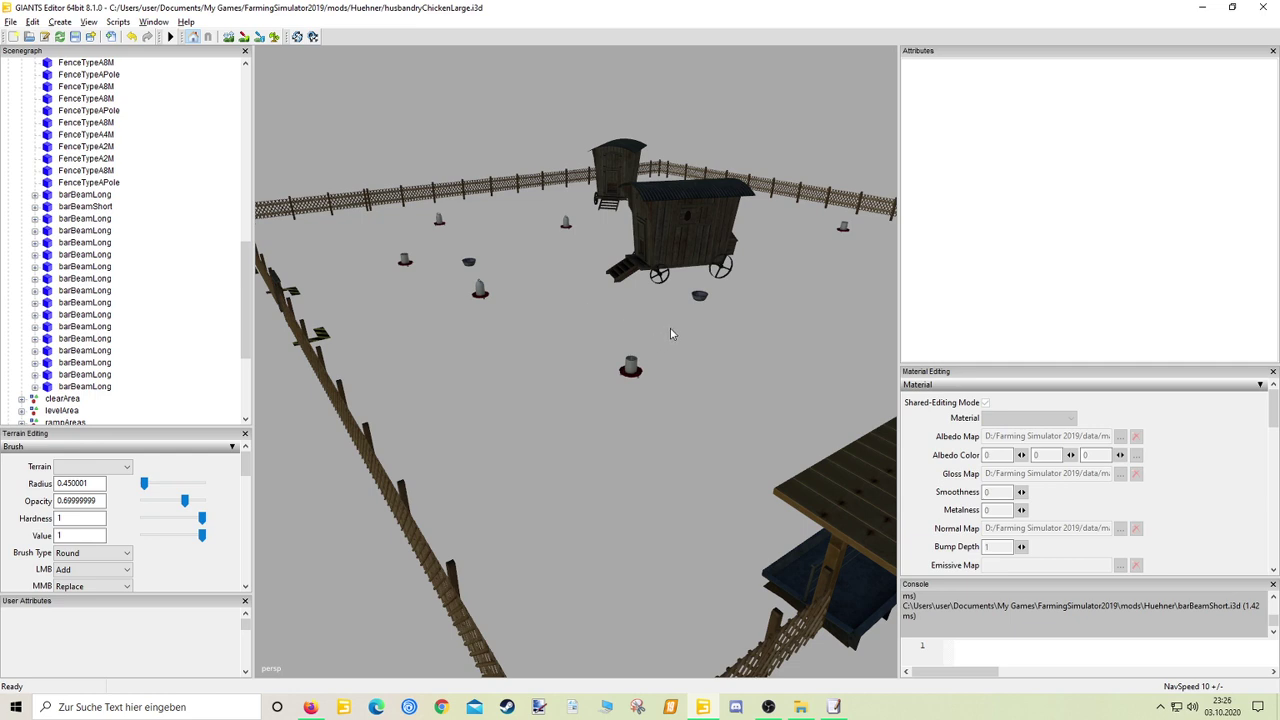
{"action": "right_click_drag", "start_coordinate": [668, 331], "coordinate": [624, 428], "text": "alt"}
{"action": "left_click_drag", "start_coordinate": [624, 428], "coordinate": [697, 409], "text": "alt"}
{"action": "right_click_drag", "start_coordinate": [697, 409], "coordinate": [727, 365], "text": "alt"}
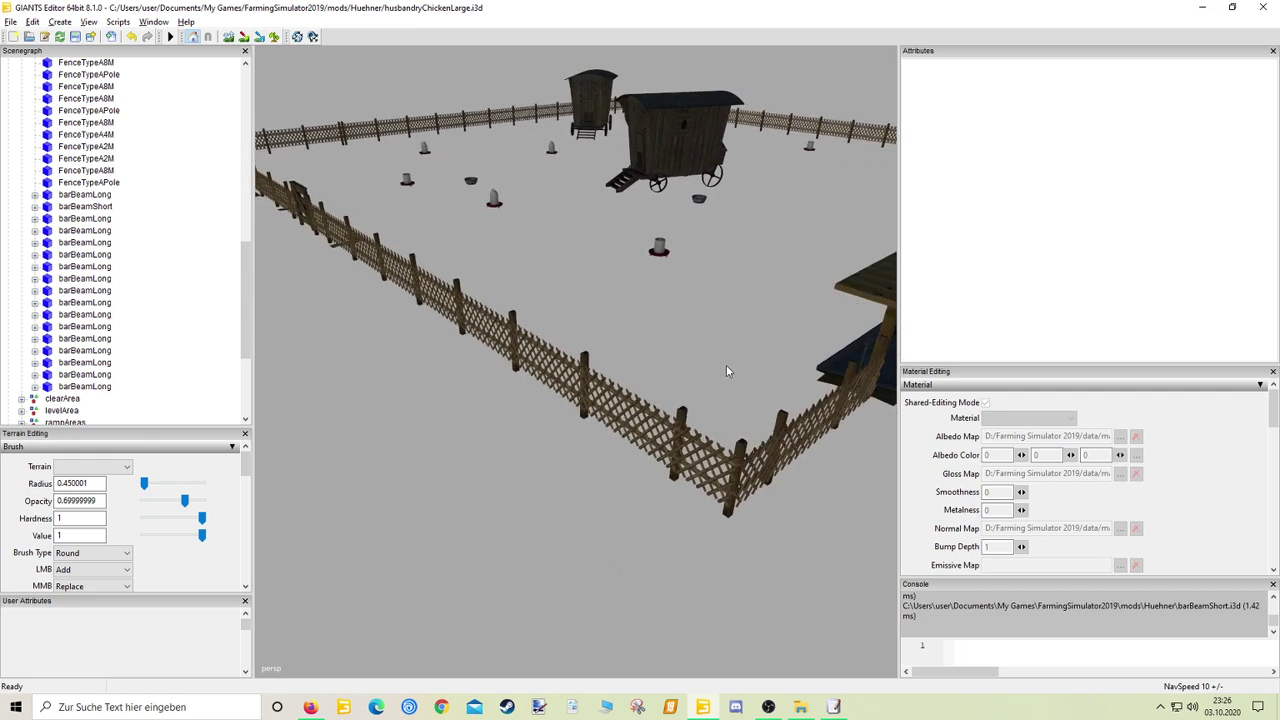
{"action": "left_click_drag", "start_coordinate": [672, 277], "coordinate": [643, 286], "text": "alt"}
{"action": "right_click_drag", "start_coordinate": [643, 286], "coordinate": [671, 297], "text": "alt"}
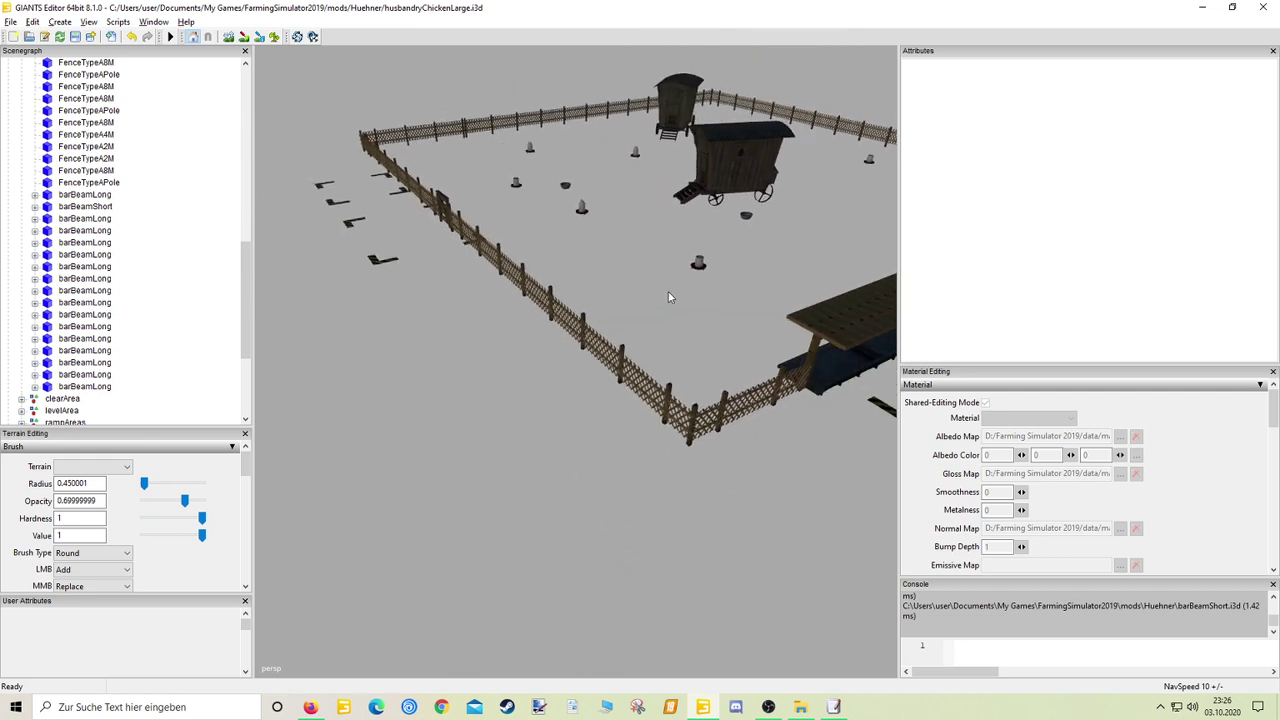
{"action": "middle_click_drag", "start_coordinate": [671, 297], "coordinate": [620, 355], "text": "alt"}
{"action": "left_click_drag", "start_coordinate": [619, 355], "coordinate": [570, 380], "text": "alt"}
{"action": "right_click_drag", "start_coordinate": [570, 380], "coordinate": [588, 368], "text": "alt"}
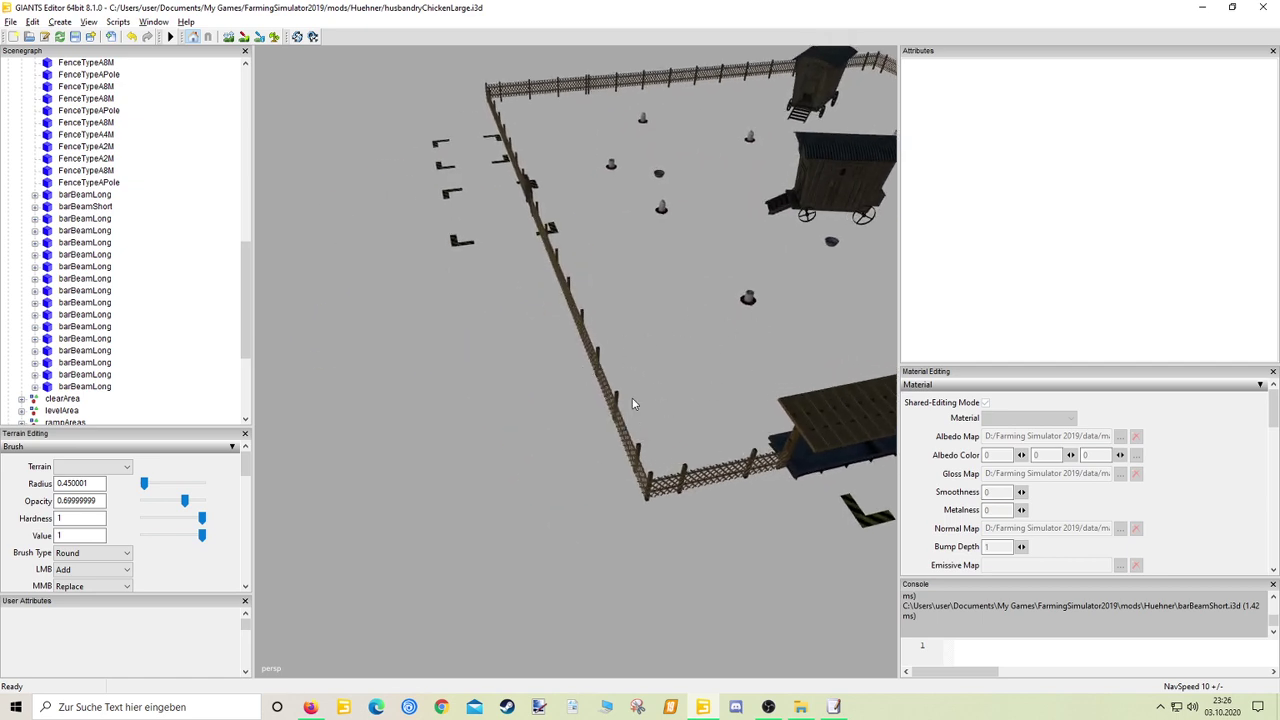
Import smallSilo03.i3d, try it at the fence corner beside the feeding trough and delete it again
{"action": "left_click", "coordinate": [8, 20]}
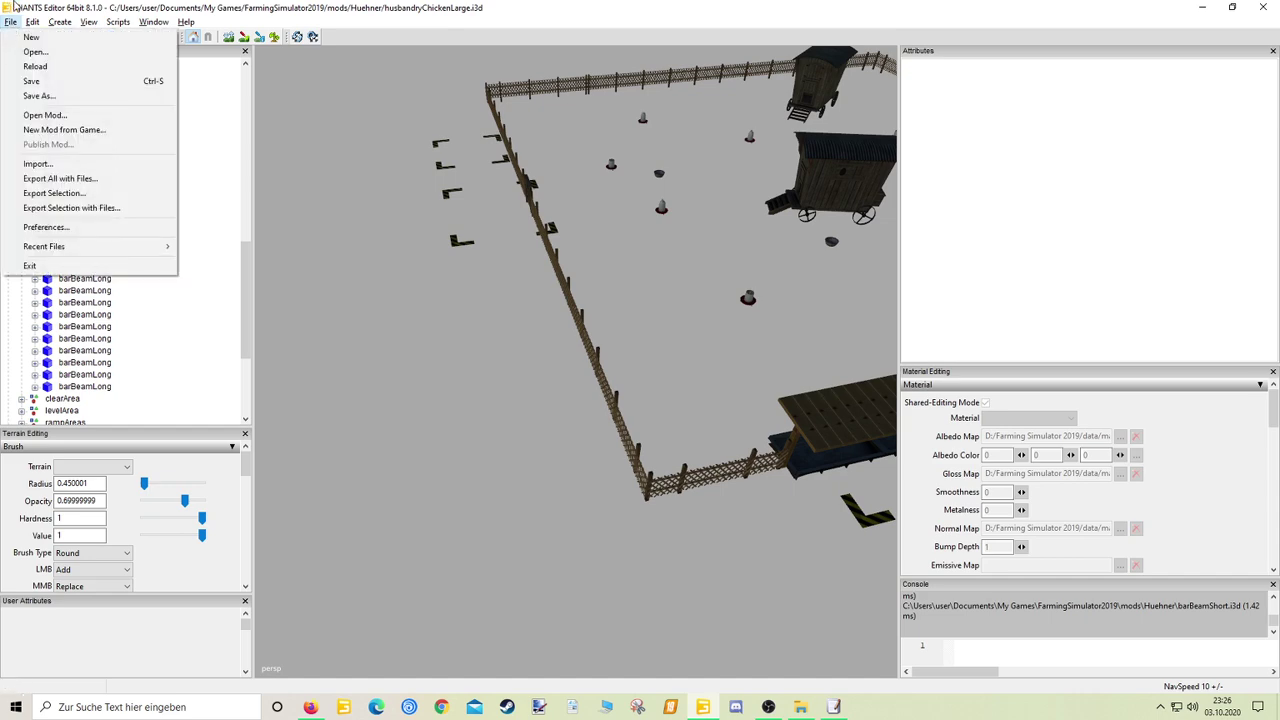
{"action": "left_click", "coordinate": [30, 164]}
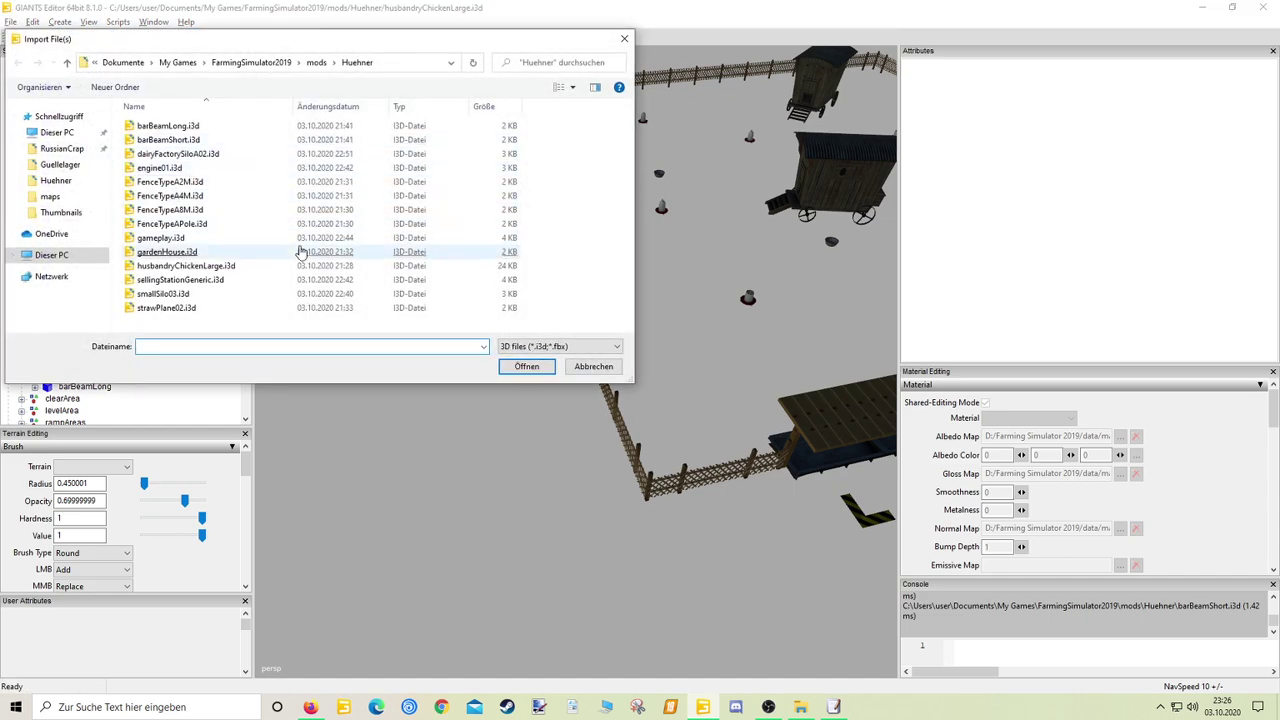
{"action": "double_click", "coordinate": [183, 295]}
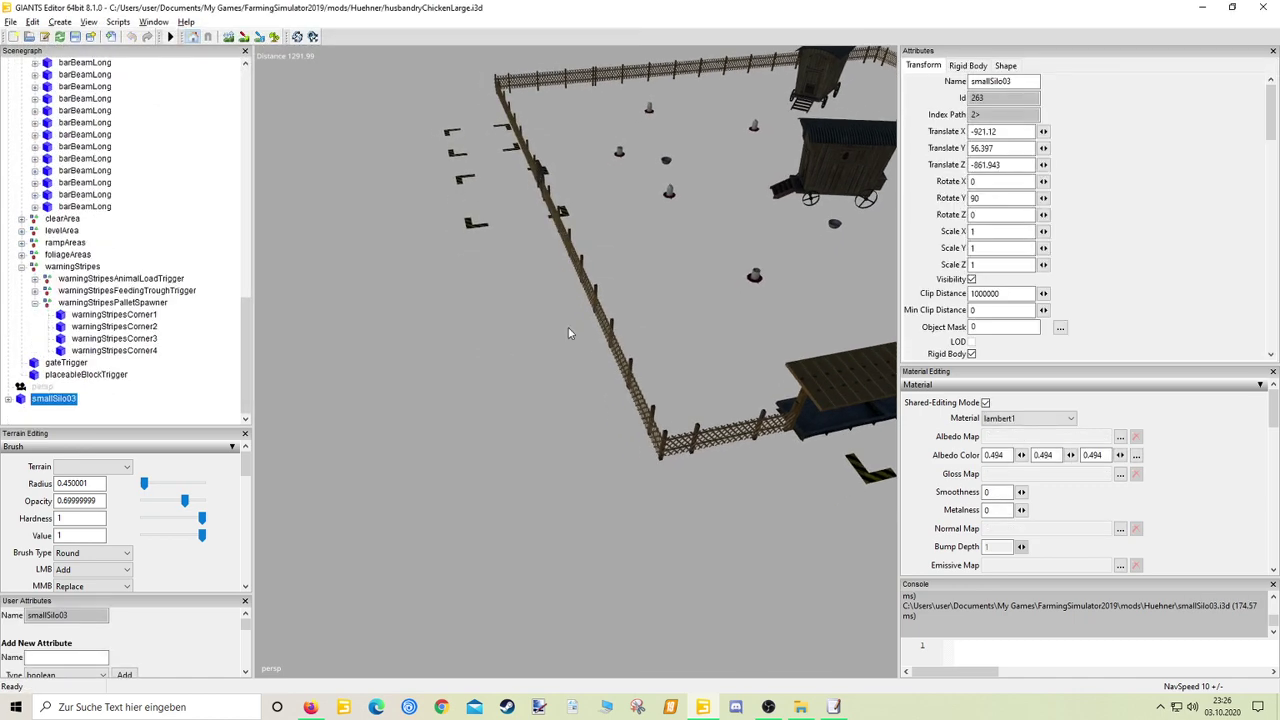
{"action": "key", "text": "ctrl+b"}
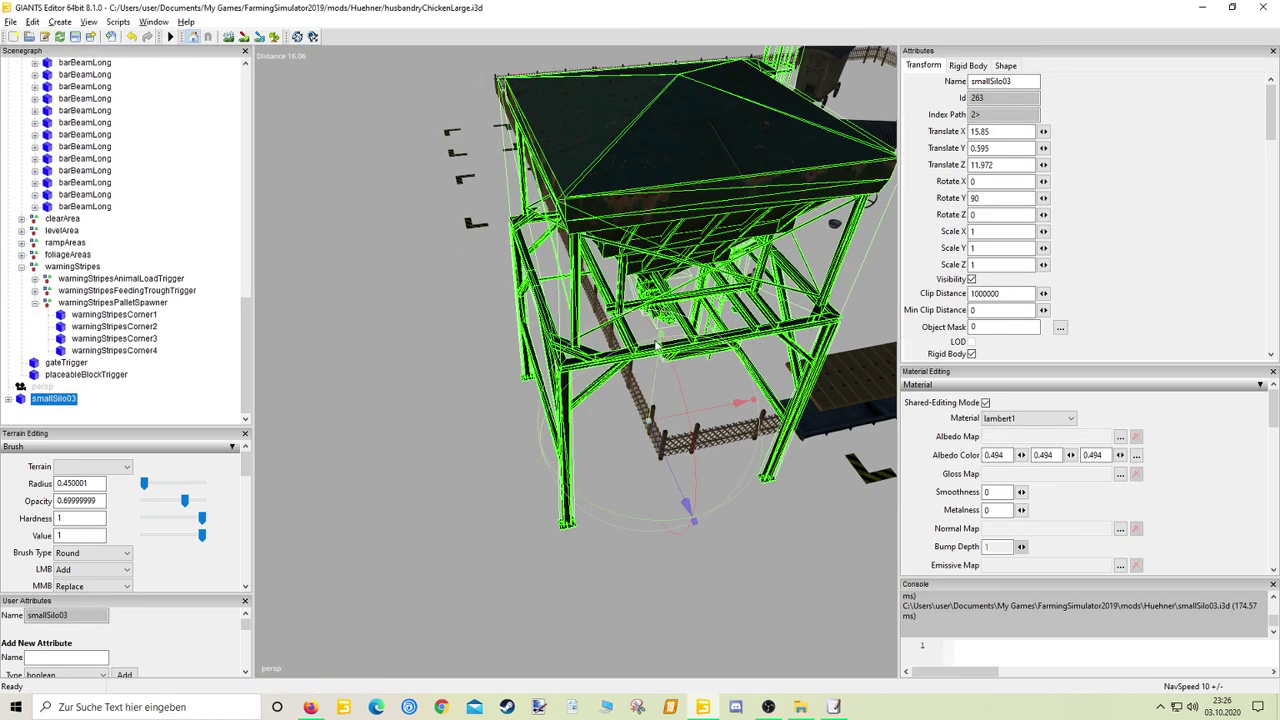
{"action": "key", "text": "Delete"}
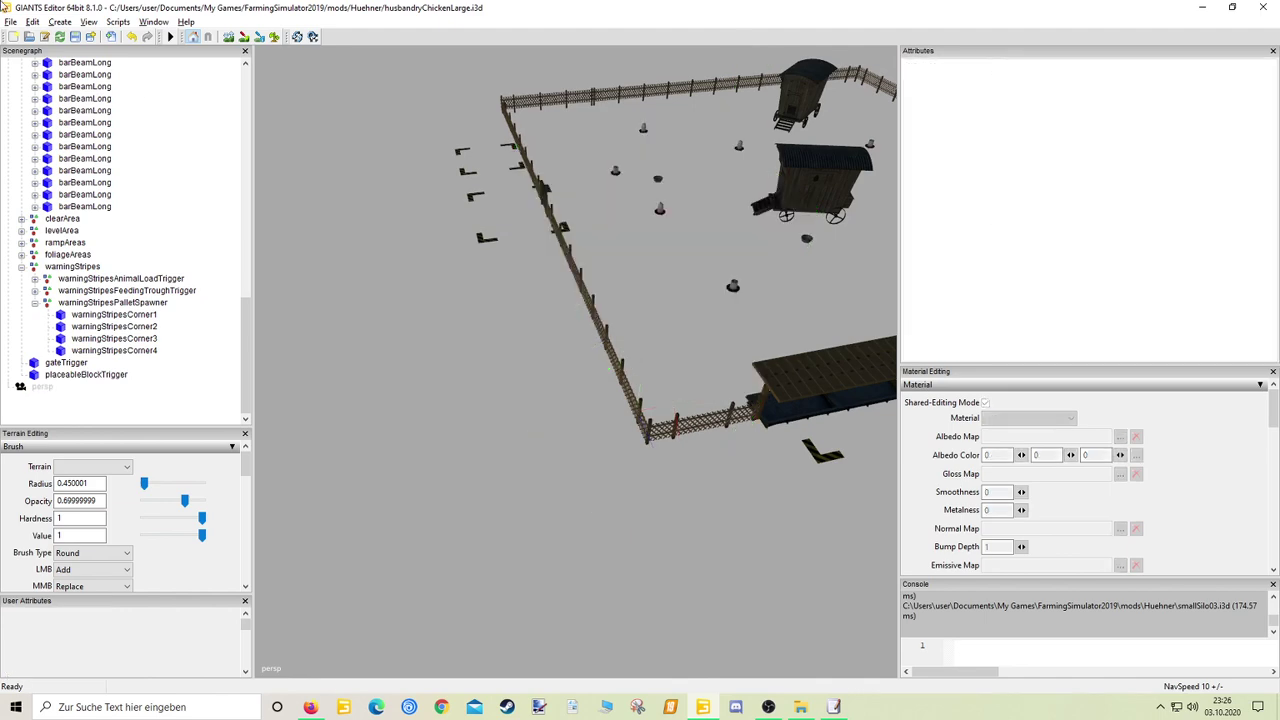
Import dairyFactorySiloA02.i3d and place it outside the fence near the corner, at about X 7.54 and Z 11.91
{"action": "left_click", "coordinate": [10, 21]}
{"action": "left_click", "coordinate": [45, 166]}
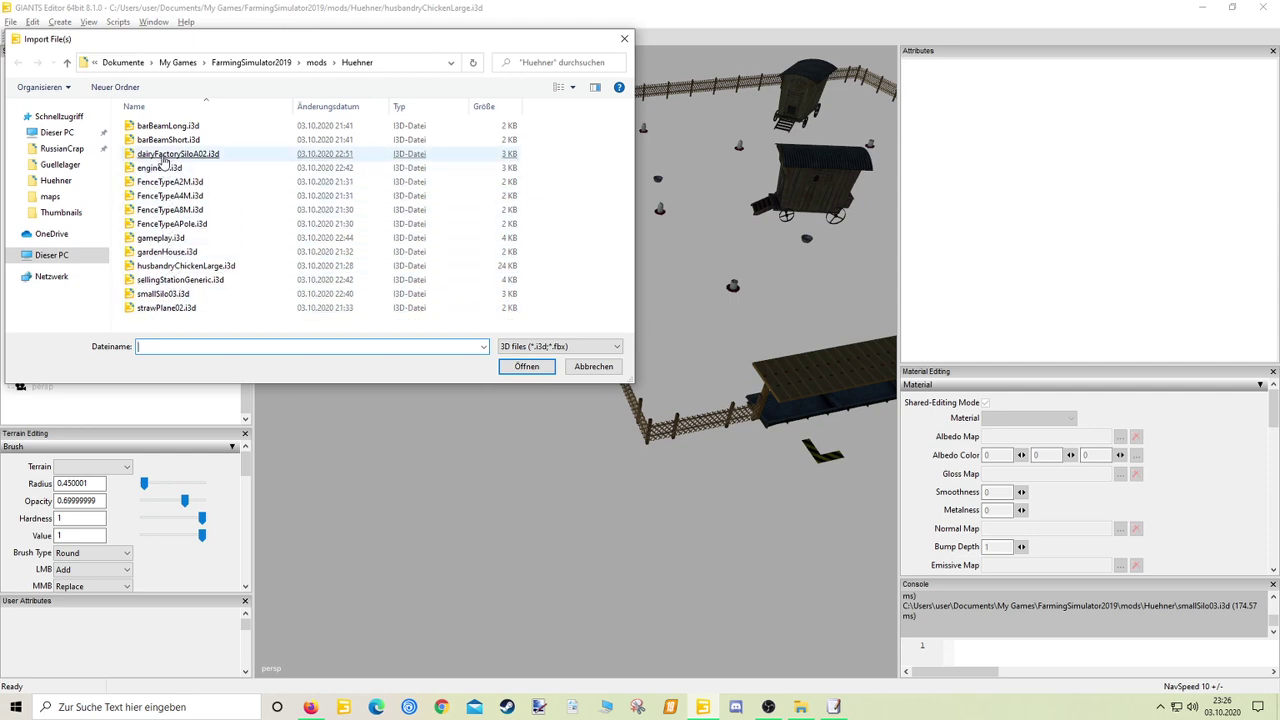
{"action": "double_click", "coordinate": [162, 158]}
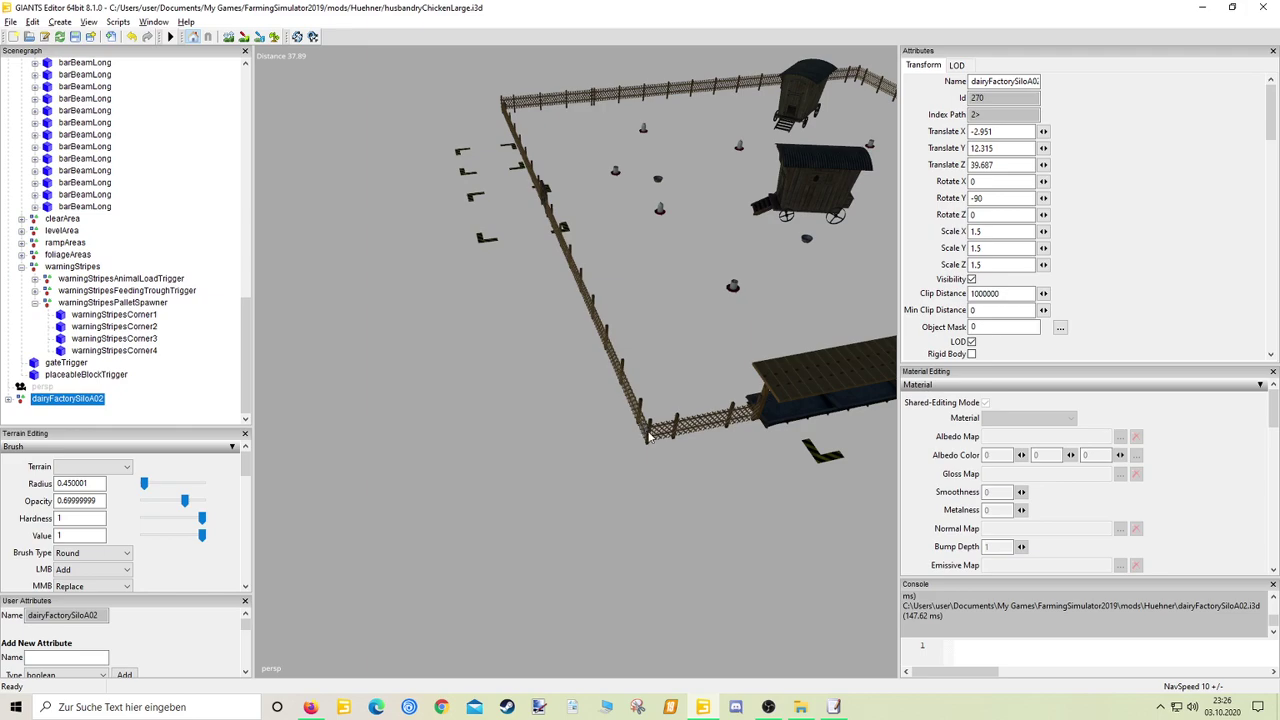
{"action": "key", "text": "ctrl+b"}
{"action": "left_click_drag", "start_coordinate": [649, 437], "coordinate": [638, 266], "text": "alt"}
{"action": "middle_click_drag", "start_coordinate": [637, 265], "coordinate": [543, 470]}
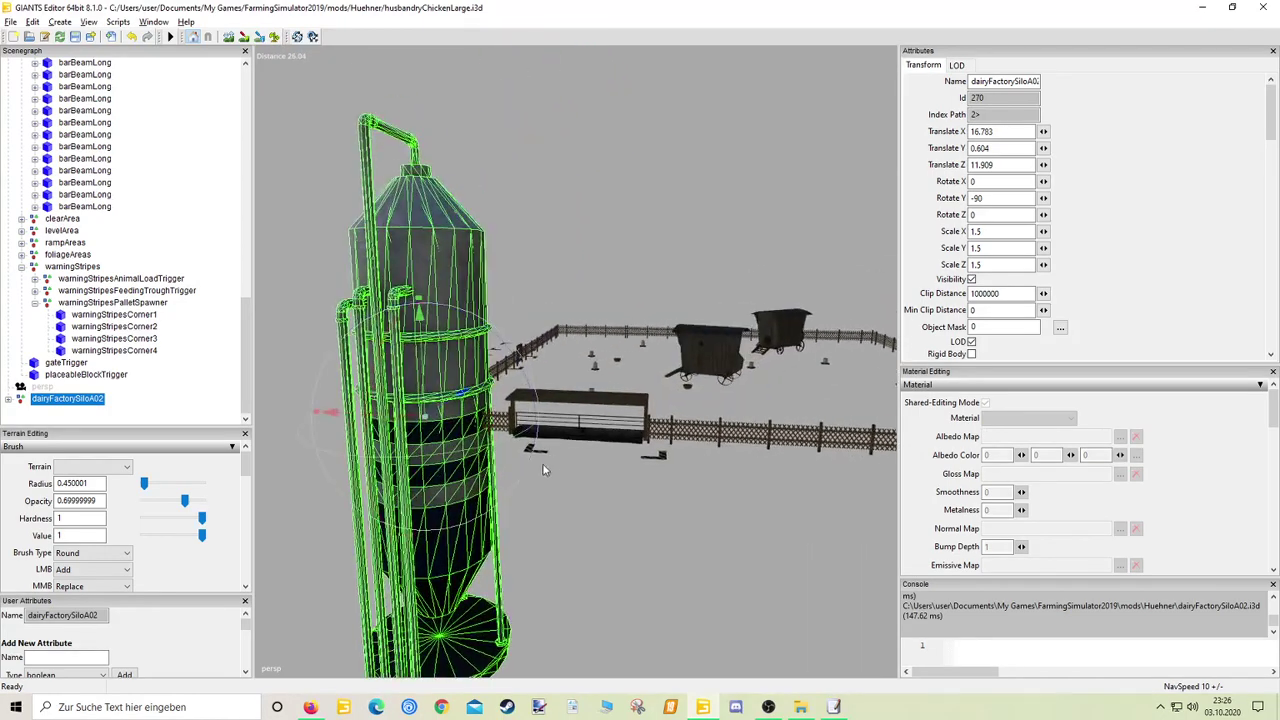
{"action": "left_click_drag", "start_coordinate": [460, 394], "coordinate": [563, 262]}
{"action": "left_click_drag", "start_coordinate": [554, 308], "coordinate": [695, 268], "text": "alt"}
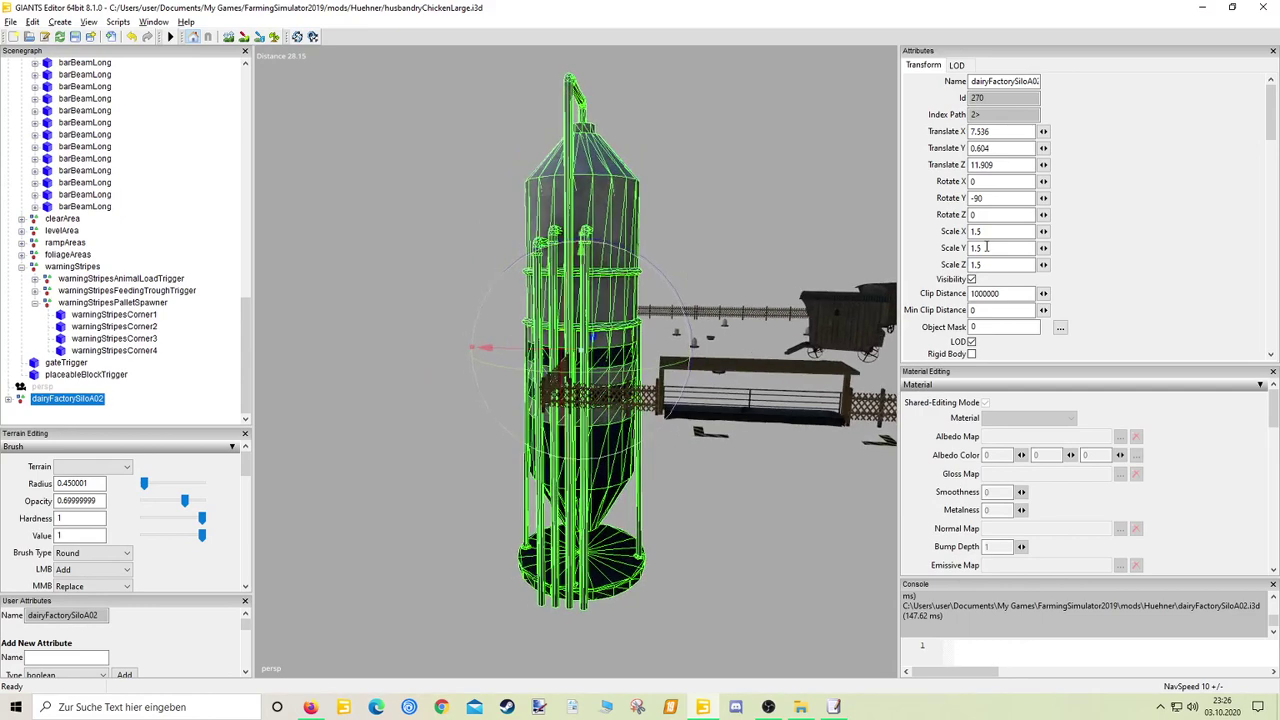
Set the dairy factory silo's Scale X, Y and Z to 1
{"action": "left_click_drag", "start_coordinate": [988, 249], "coordinate": [912, 250]}
{"action": "type", "text": "1"}
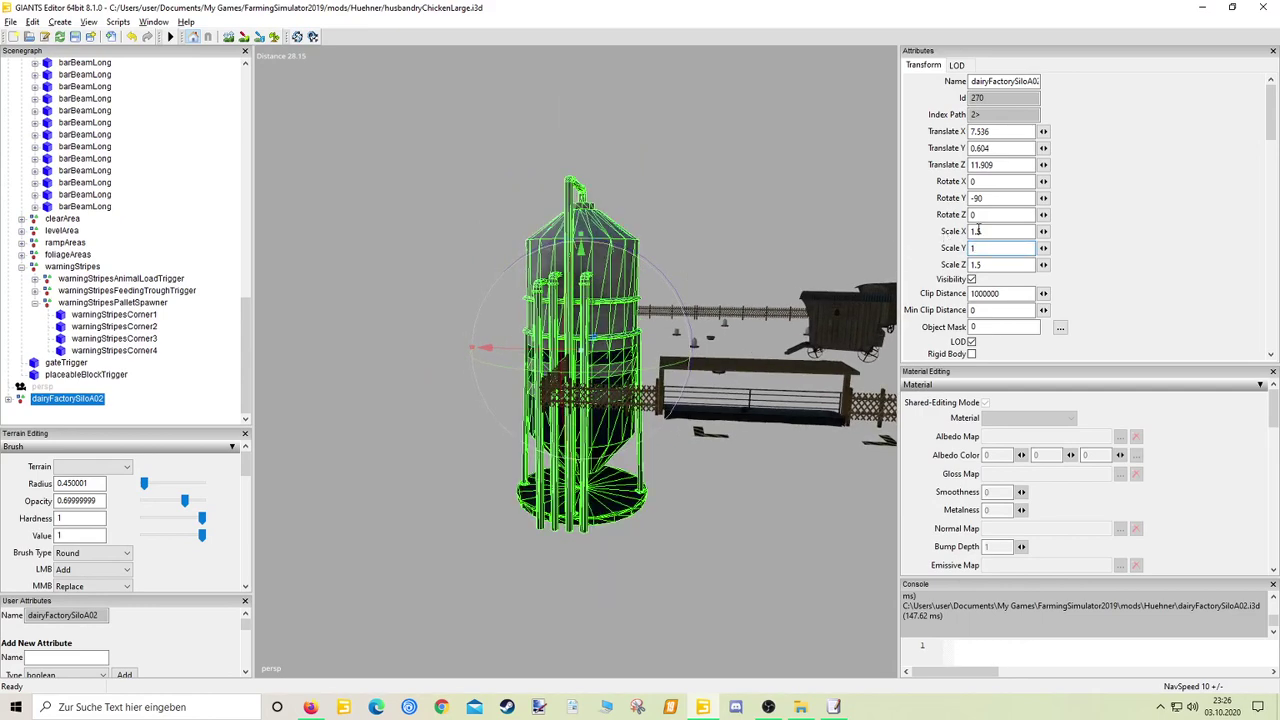
{"action": "left_click", "coordinate": [978, 231]}
{"action": "type", "text": "1"}
{"action": "left_click", "coordinate": [978, 265]}
{"action": "type", "text": "1"}
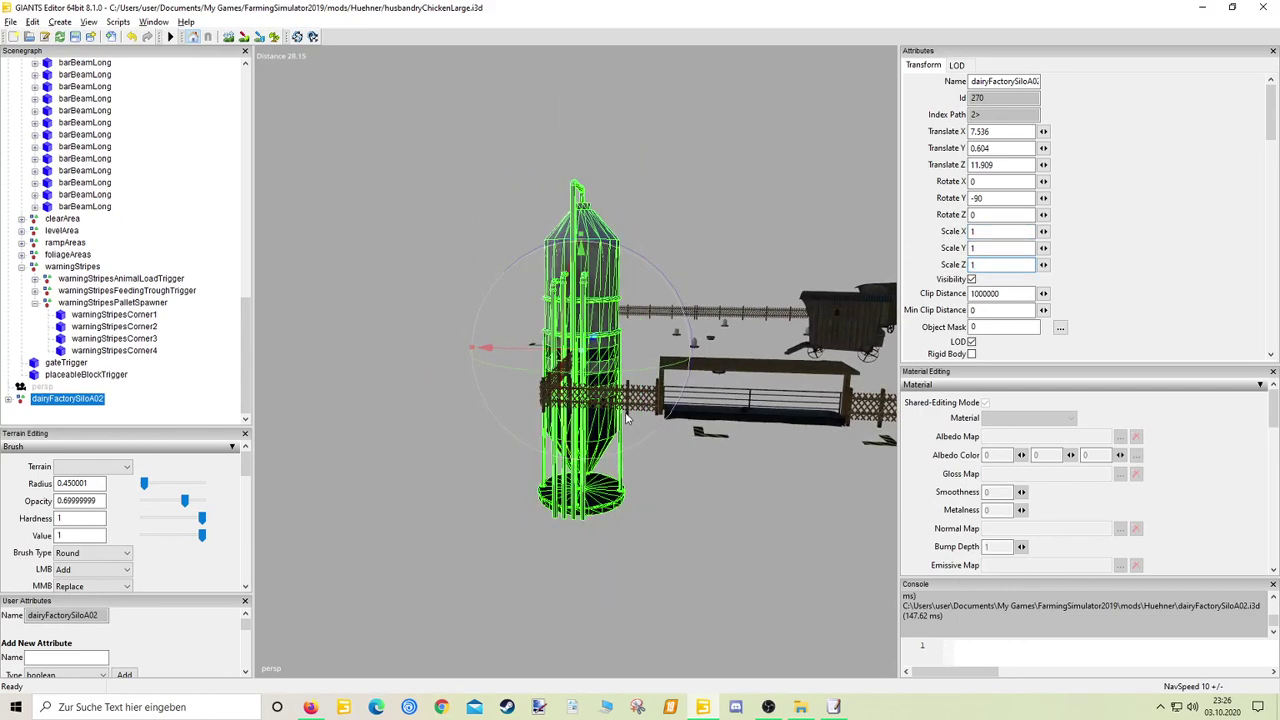
Flatten the silo by setting its Scale Y to 0.5
{"action": "left_click_drag", "start_coordinate": [627, 418], "coordinate": [750, 412], "text": "alt"}
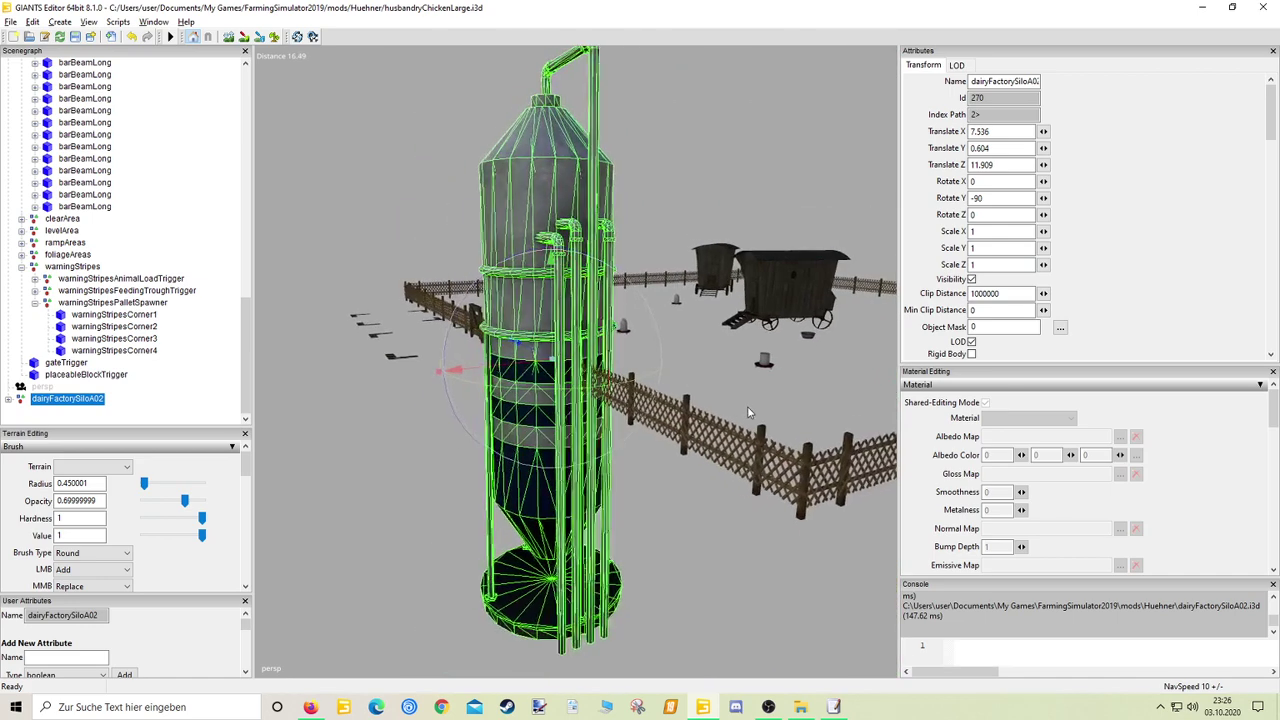
{"action": "middle_click_drag", "start_coordinate": [747, 410], "coordinate": [708, 362]}
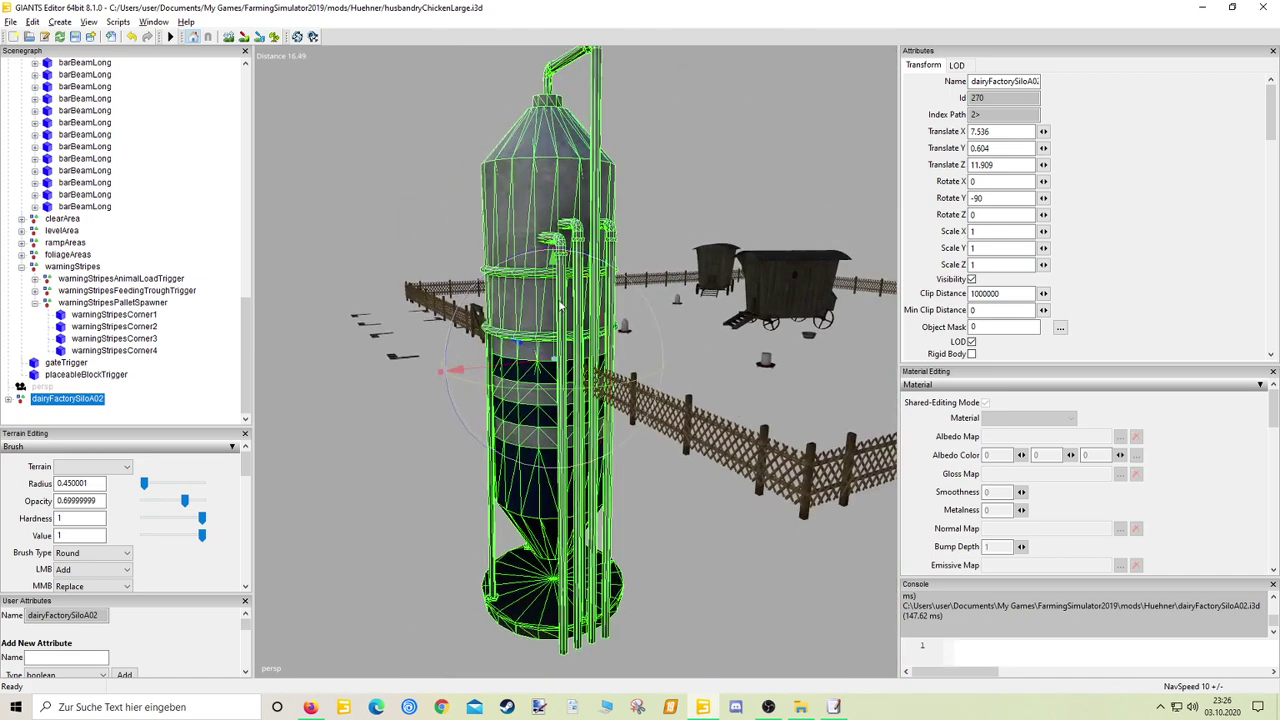
{"action": "double_click", "coordinate": [973, 248]}
{"action": "type", "text": "0"}
{"action": "key", "text": "Return"}
{"action": "type", "text": ".5"}
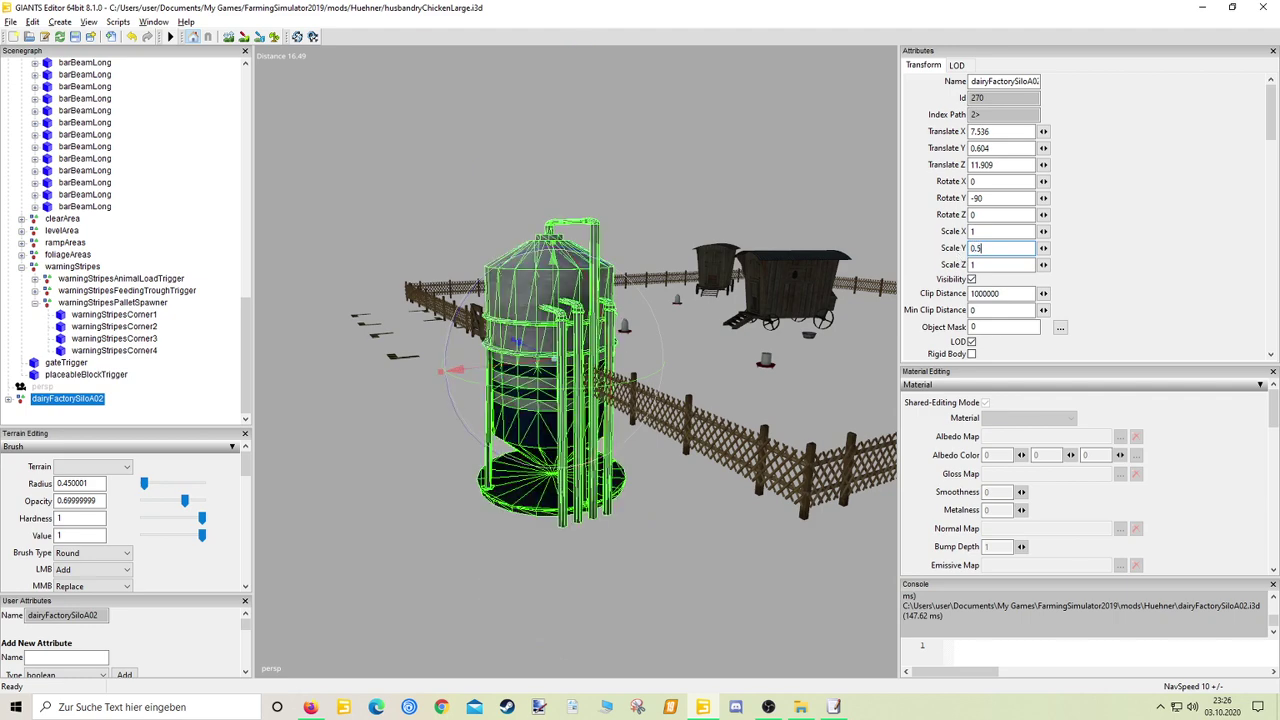
{"action": "key", "text": "Return"}
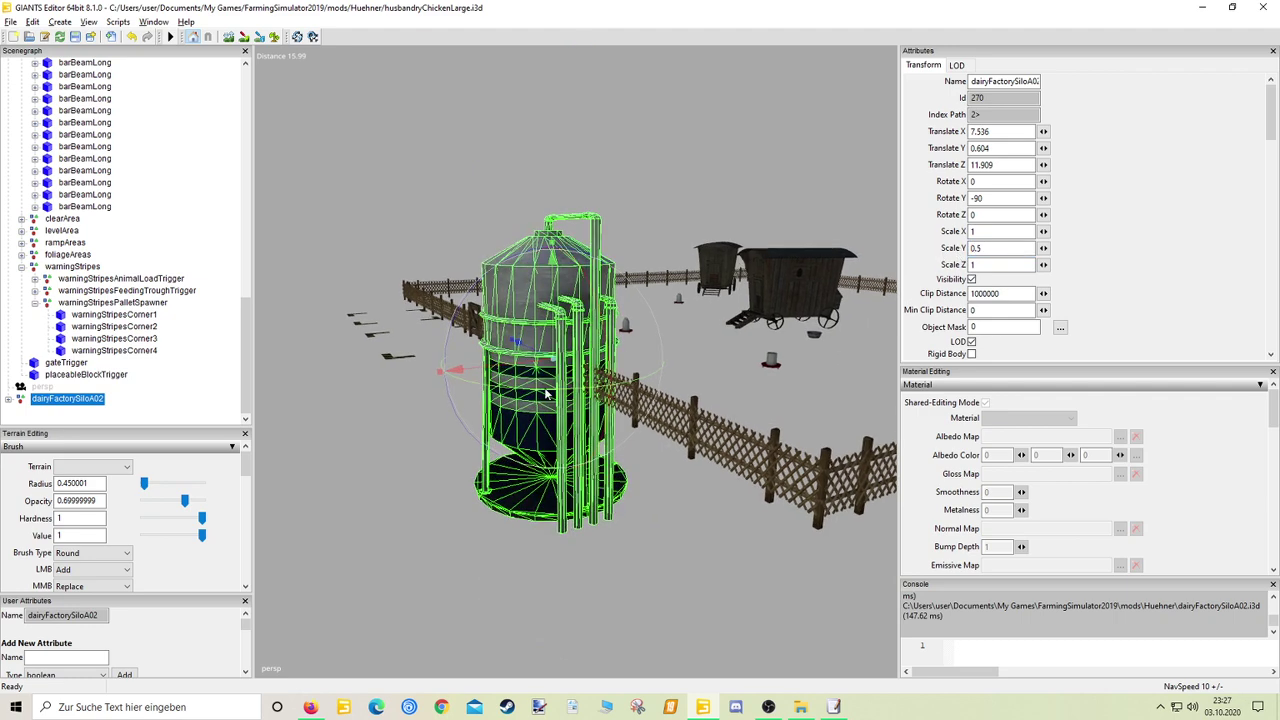
Move the silo along Z to about 7.76 and set its Translate Y to 0
{"action": "left_click_drag", "start_coordinate": [517, 369], "coordinate": [652, 348]}
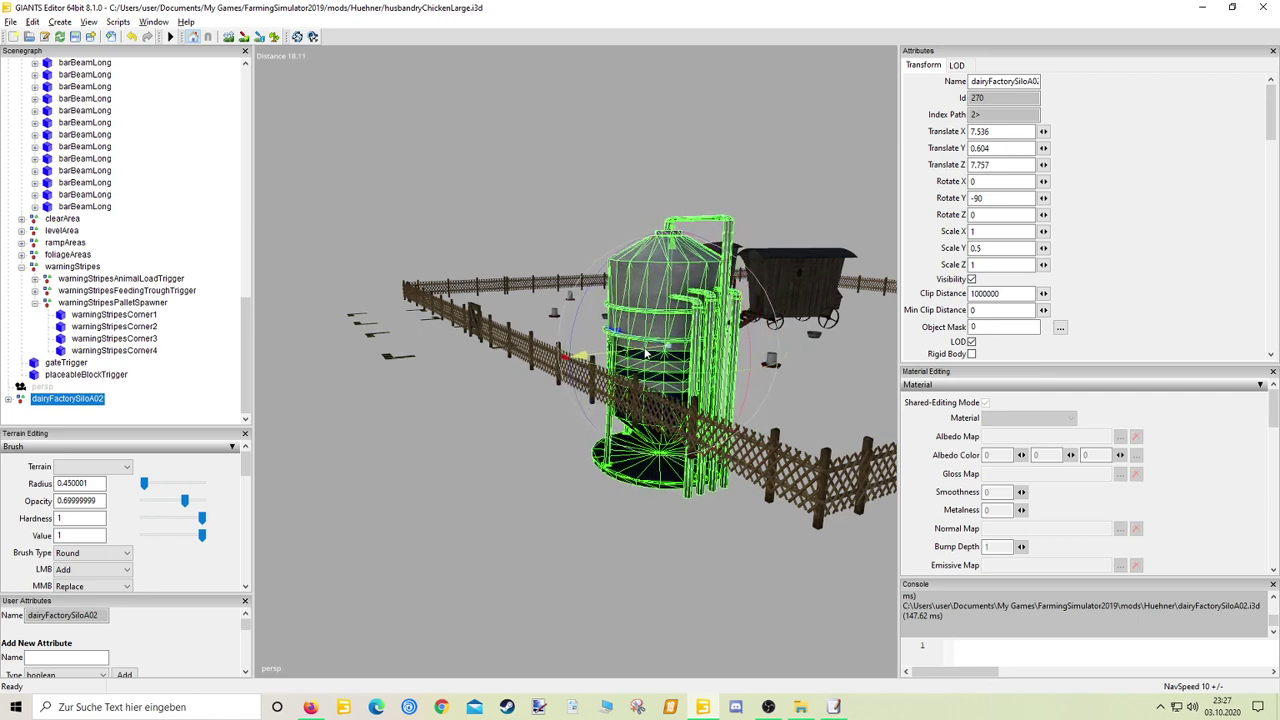
{"action": "left_click_drag", "start_coordinate": [1016, 150], "coordinate": [915, 158]}
{"action": "type", "text": "0"}
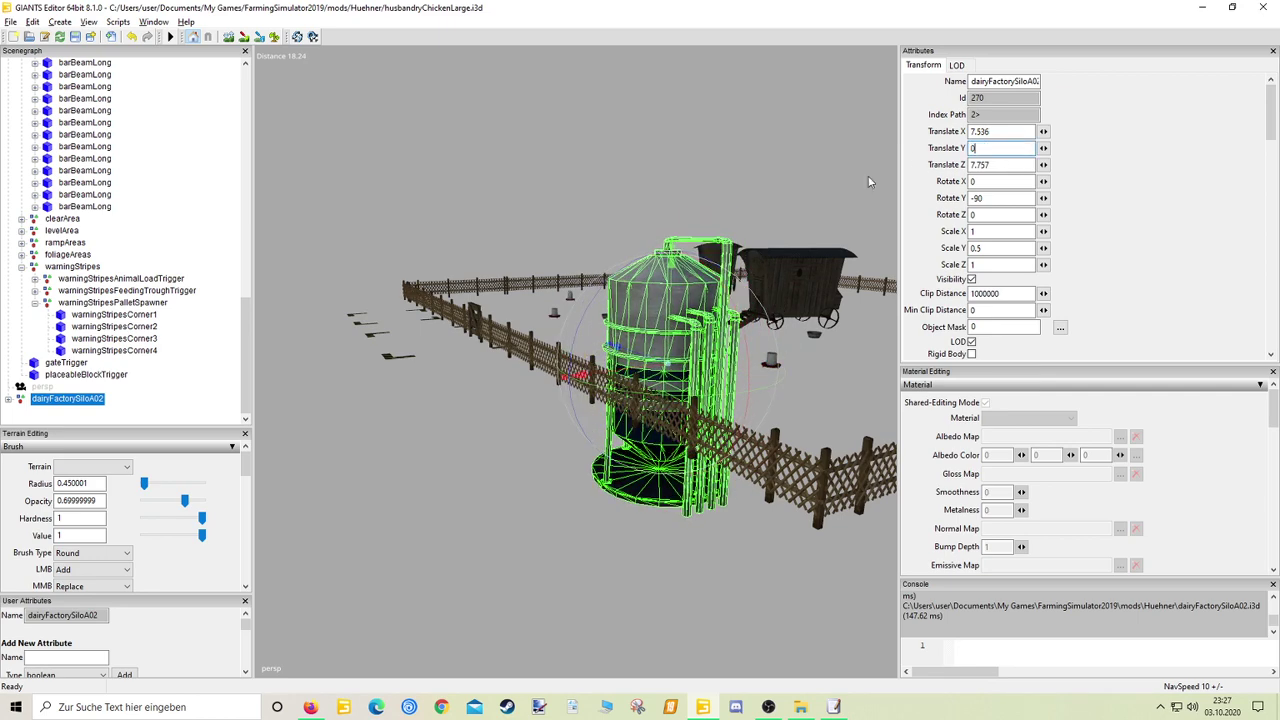
Raise the silo to a Translate Y of about 3.99 and move it along Z to about 10.10
{"action": "left_click_drag", "start_coordinate": [670, 343], "coordinate": [595, 233]}
{"action": "scroll", "coordinate": [661, 313], "scroll_direction": "up", "scroll_amount": 3}
{"action": "left_click_drag", "start_coordinate": [660, 189], "coordinate": [648, 300]}
{"action": "scroll", "coordinate": [660, 297], "scroll_direction": "down", "scroll_amount": 3}
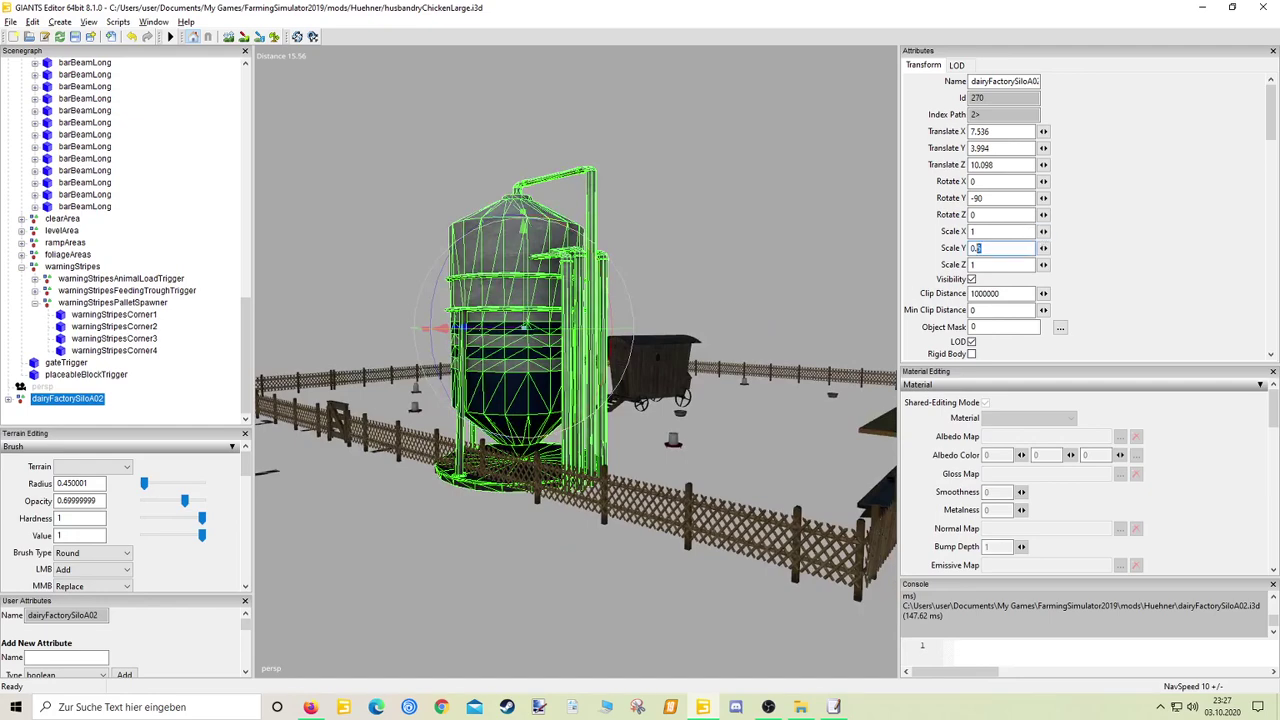
Set the silo's Scale Y to 0.25 and lower it to a Translate Y of about 2.00
{"action": "type", "text": "5"}
{"action": "scroll", "coordinate": [491, 421], "scroll_direction": "up", "scroll_amount": 4}
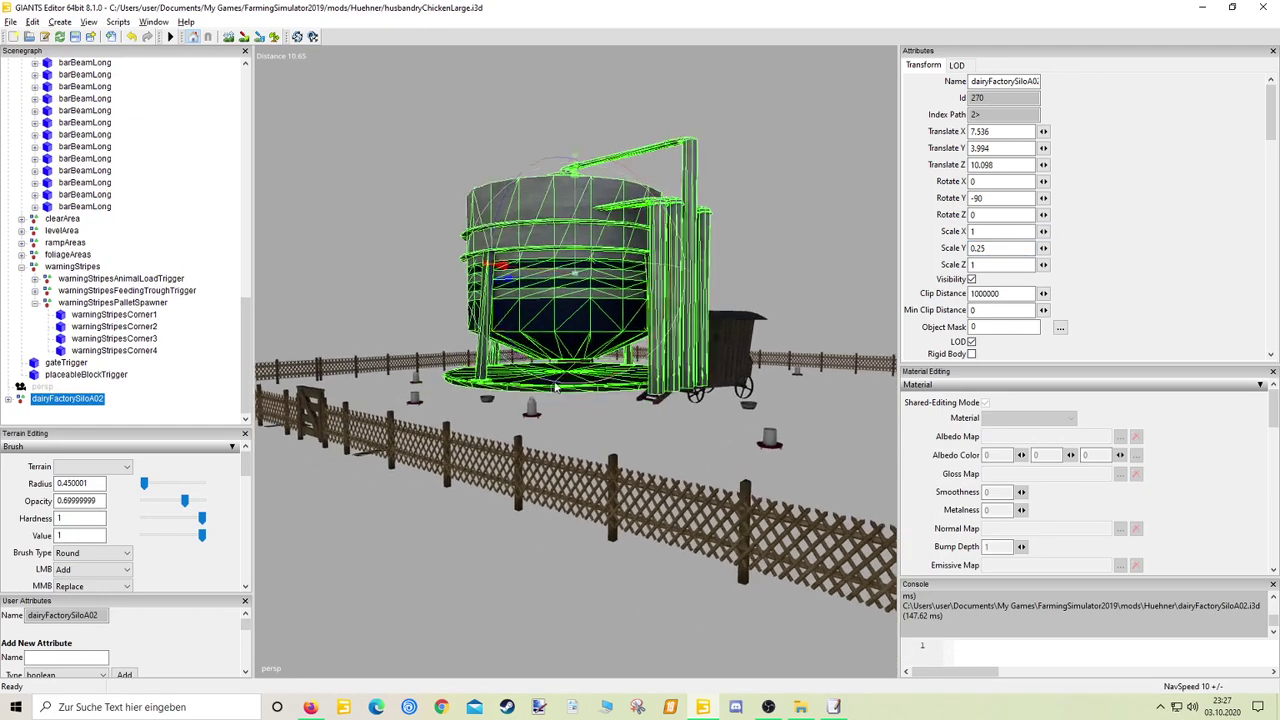
{"action": "left_click_drag", "start_coordinate": [593, 237], "coordinate": [620, 332]}
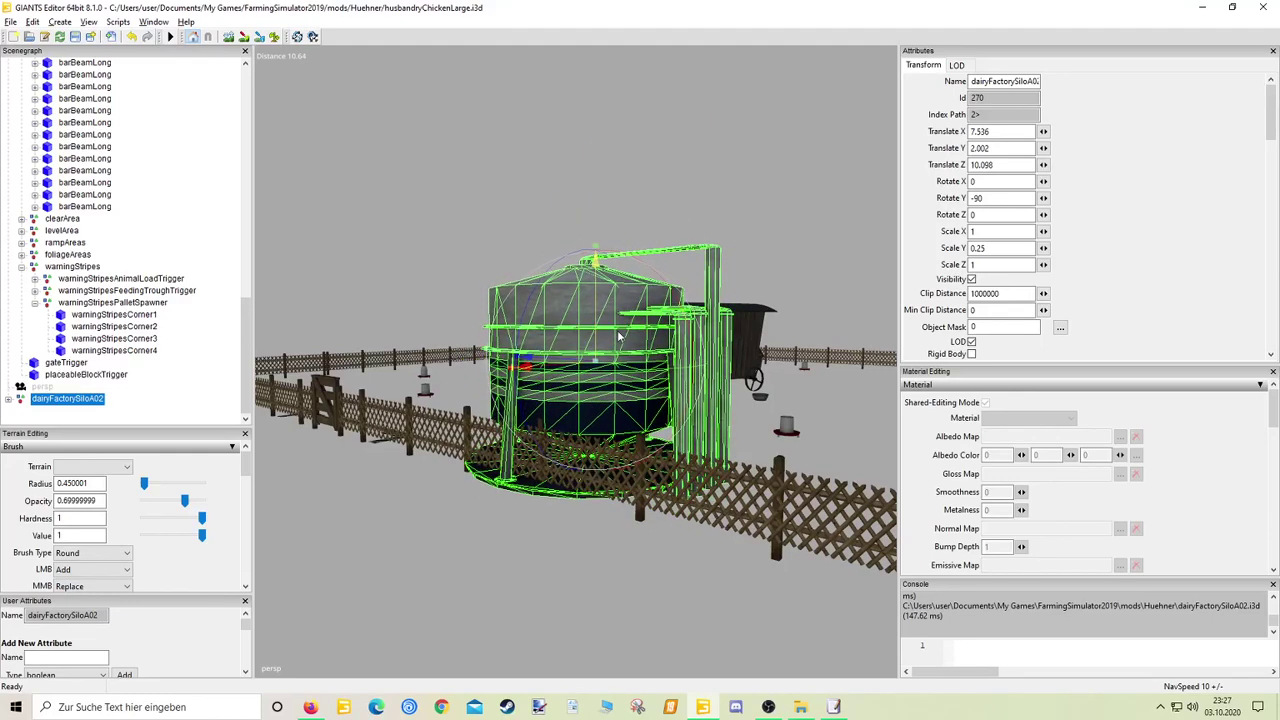
Narrow the silo by setting both its Scale X and Scale Z to 0.5
{"action": "double_click", "coordinate": [966, 231]}
{"action": "type", "text": "0.5"}
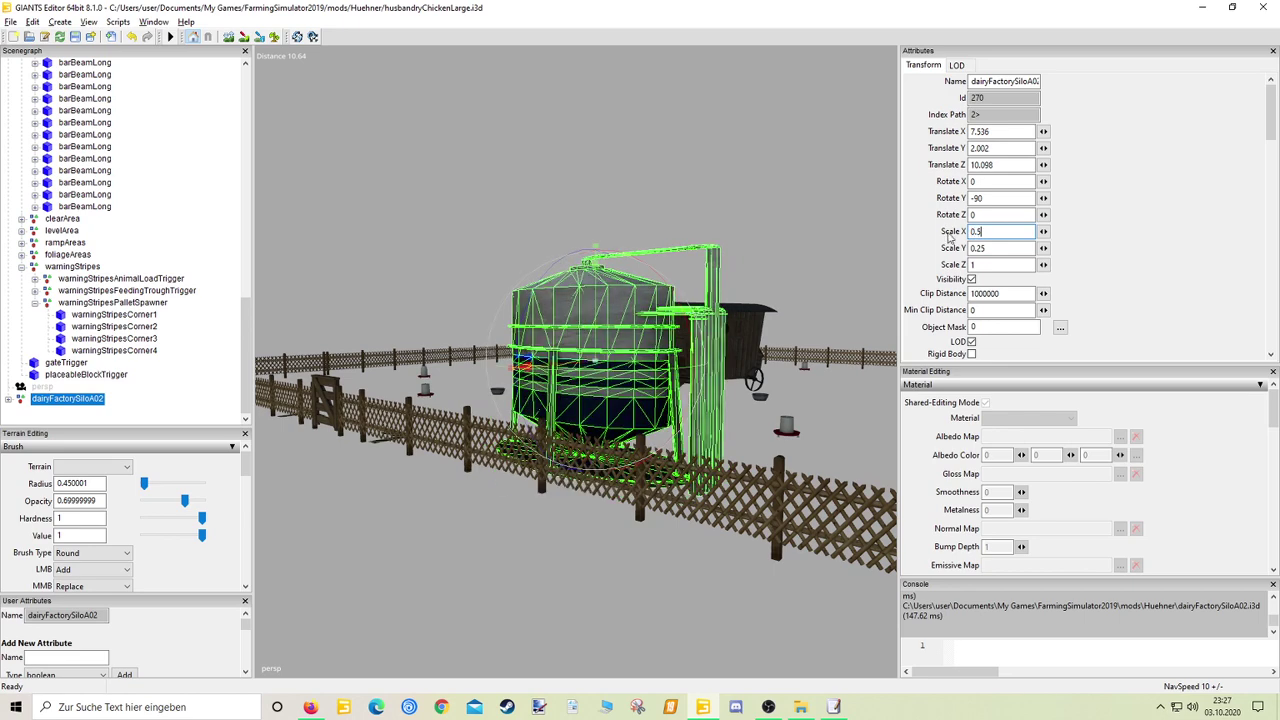
{"action": "double_click", "coordinate": [998, 265]}
{"action": "type", "text": "0"}
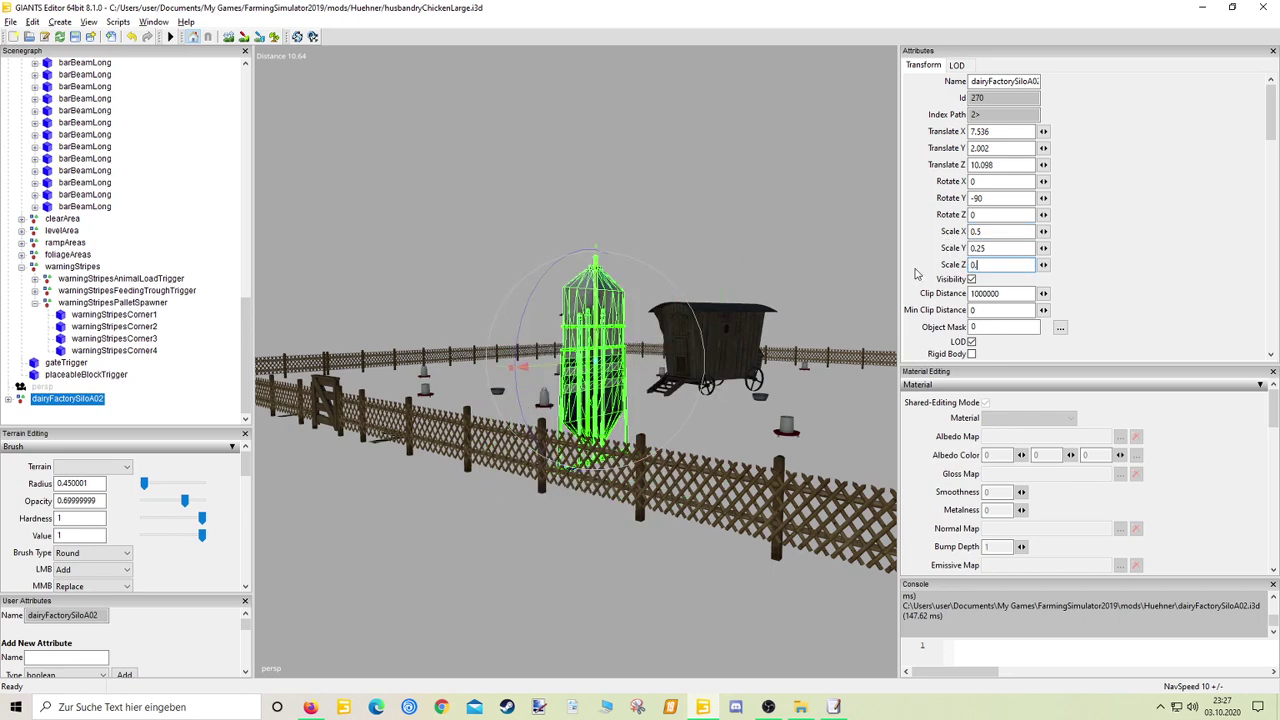
{"action": "type", "text": ".5"}
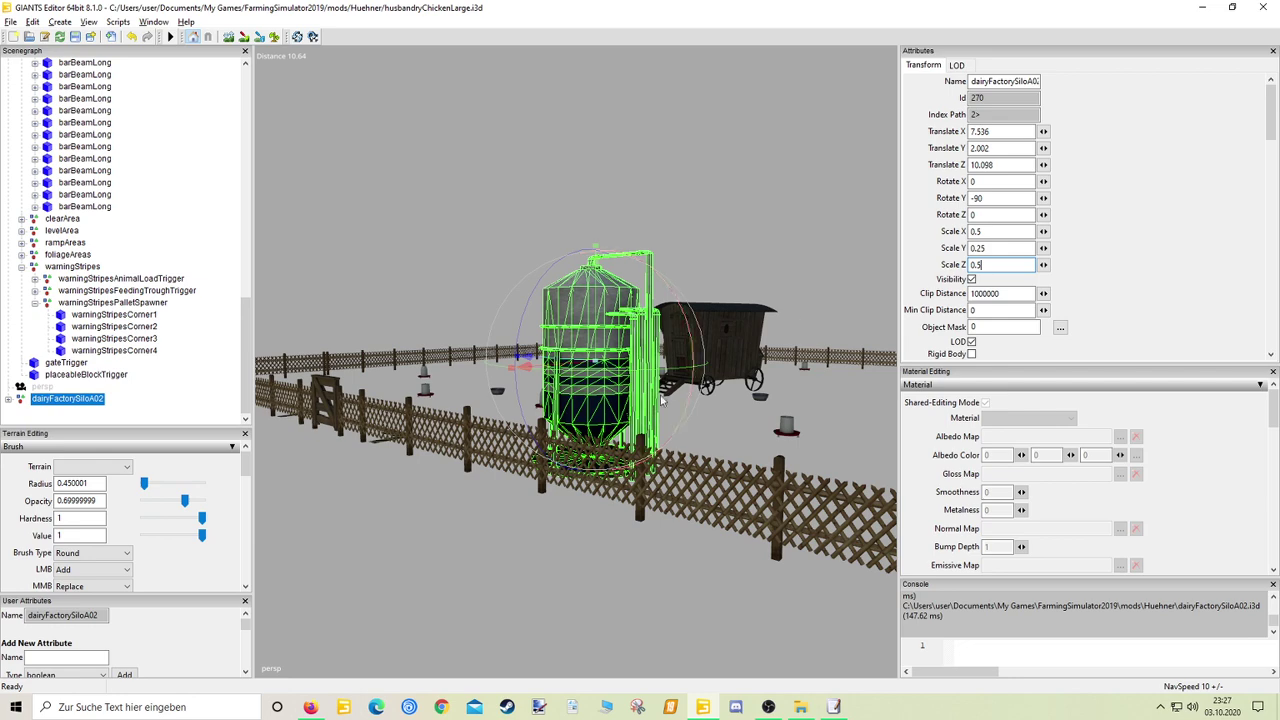
Move the silo to about X 15.38 and Z 10.76, at the fence corner beside the feeding trough
{"action": "left_click_drag", "start_coordinate": [584, 369], "coordinate": [668, 467]}
{"action": "scroll", "coordinate": [546, 430], "scroll_direction": "down", "scroll_amount": 3}
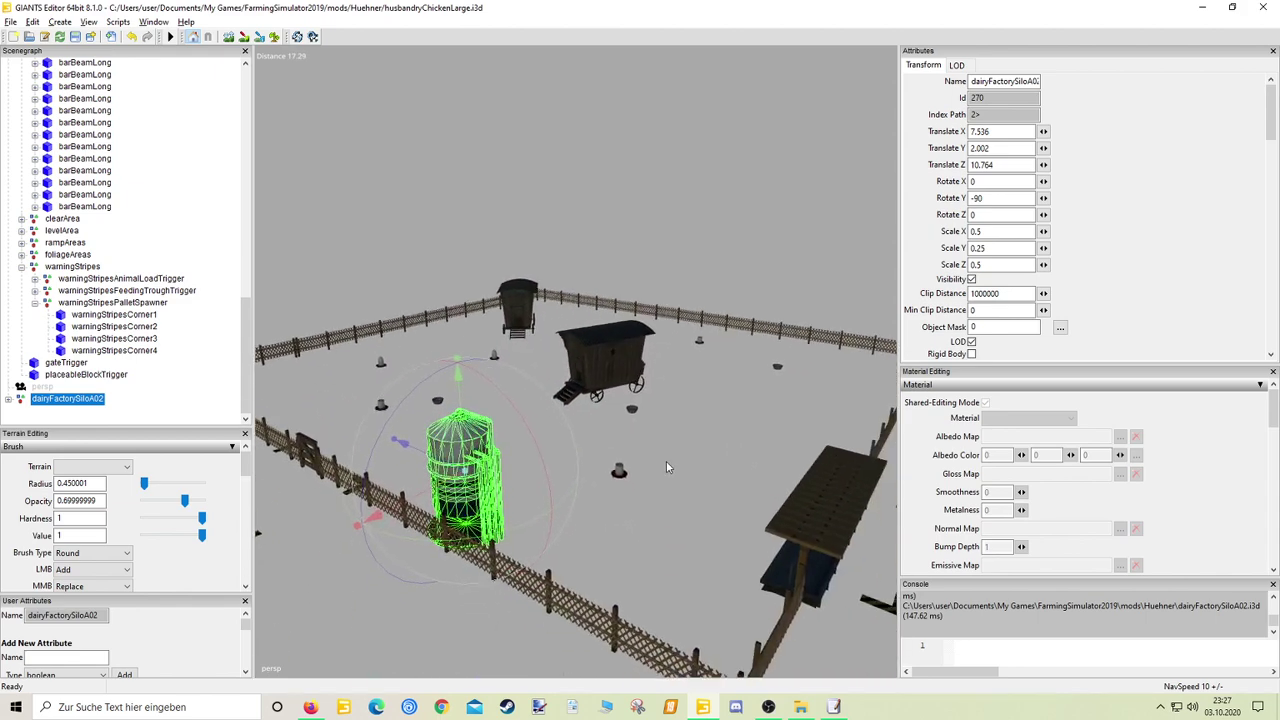
{"action": "left_click_drag", "start_coordinate": [460, 491], "coordinate": [675, 519]}
{"action": "scroll", "coordinate": [675, 519], "scroll_direction": "up", "scroll_amount": 2}
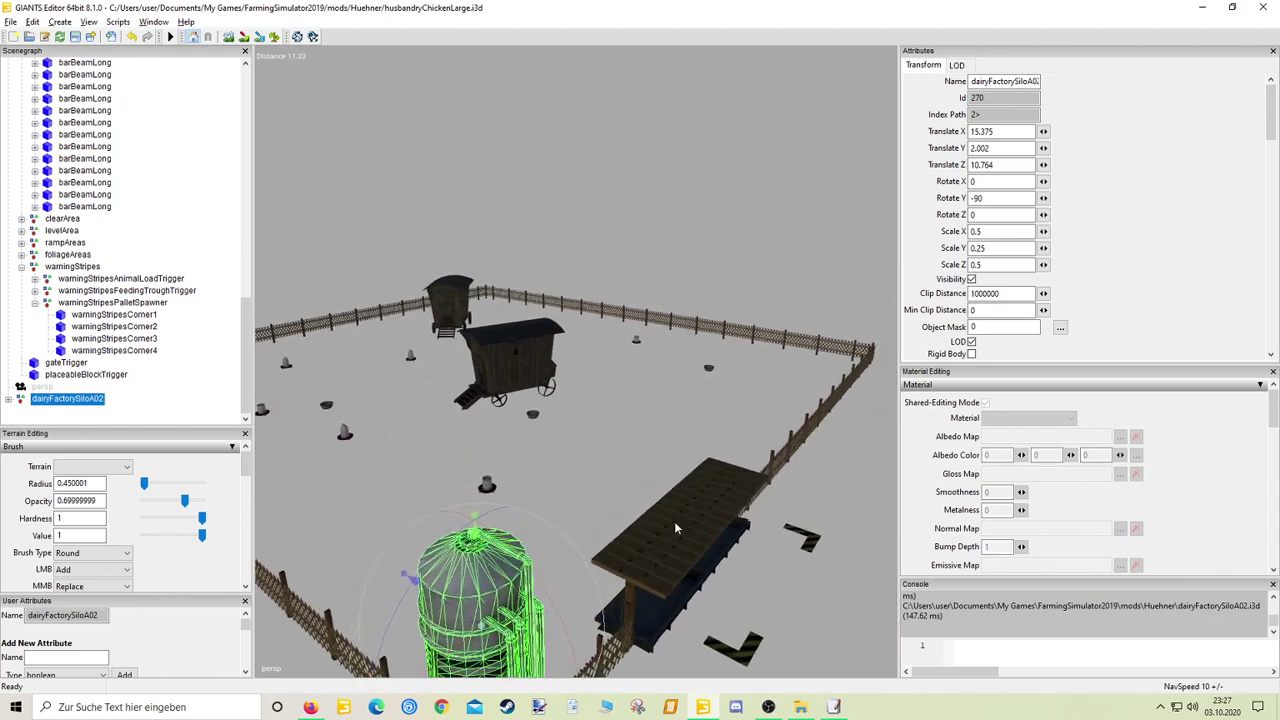
Move the silo along Z to about 1.21, beside the far end of the feeding trough roof
{"action": "middle_click_drag", "start_coordinate": [675, 519], "coordinate": [639, 552], "text": "alt"}
{"action": "left_click_drag", "start_coordinate": [639, 552], "coordinate": [586, 556], "text": "alt"}
{"action": "left_click_drag", "start_coordinate": [484, 582], "coordinate": [785, 398]}
{"action": "left_click_drag", "start_coordinate": [785, 398], "coordinate": [778, 372], "text": "alt"}
{"action": "middle_click_drag", "start_coordinate": [778, 372], "coordinate": [603, 378], "text": "alt"}
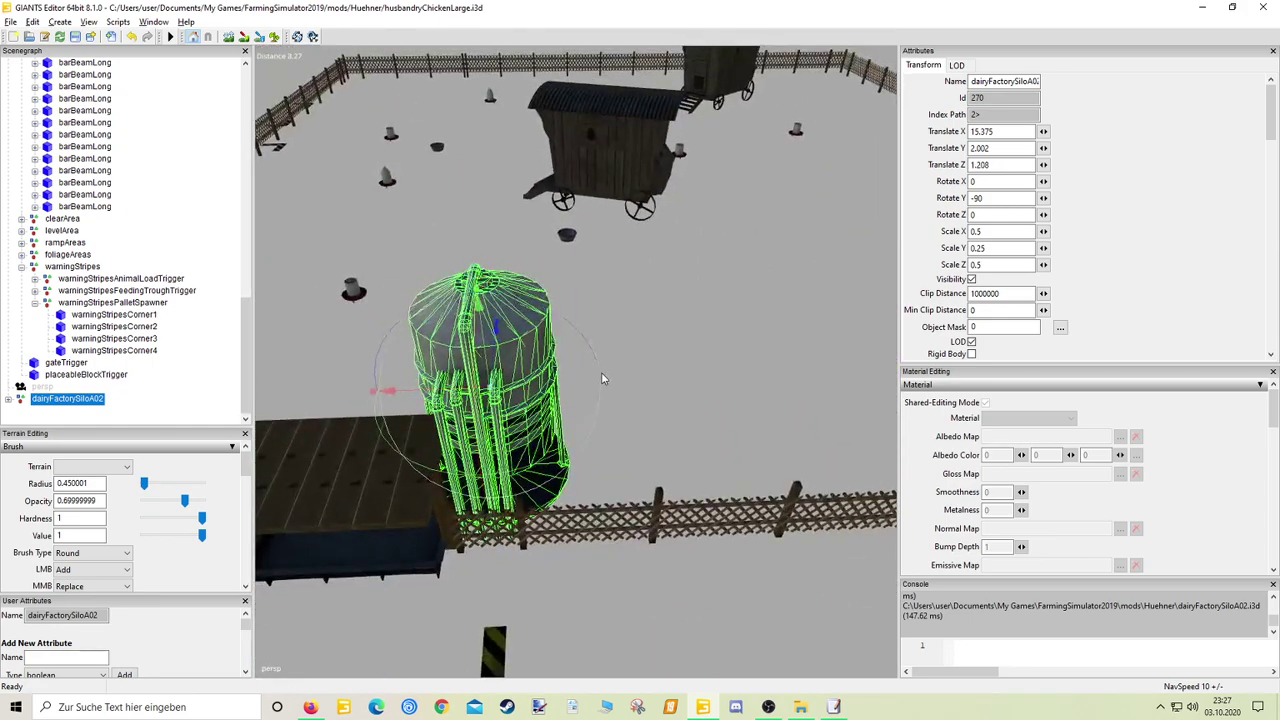
Move the silo farther along the fence, away from the feeding trough, to about Z -7.43
{"action": "left_click_drag", "start_coordinate": [418, 411], "coordinate": [471, 398]}
{"action": "left_click_drag", "start_coordinate": [743, 386], "coordinate": [862, 384]}
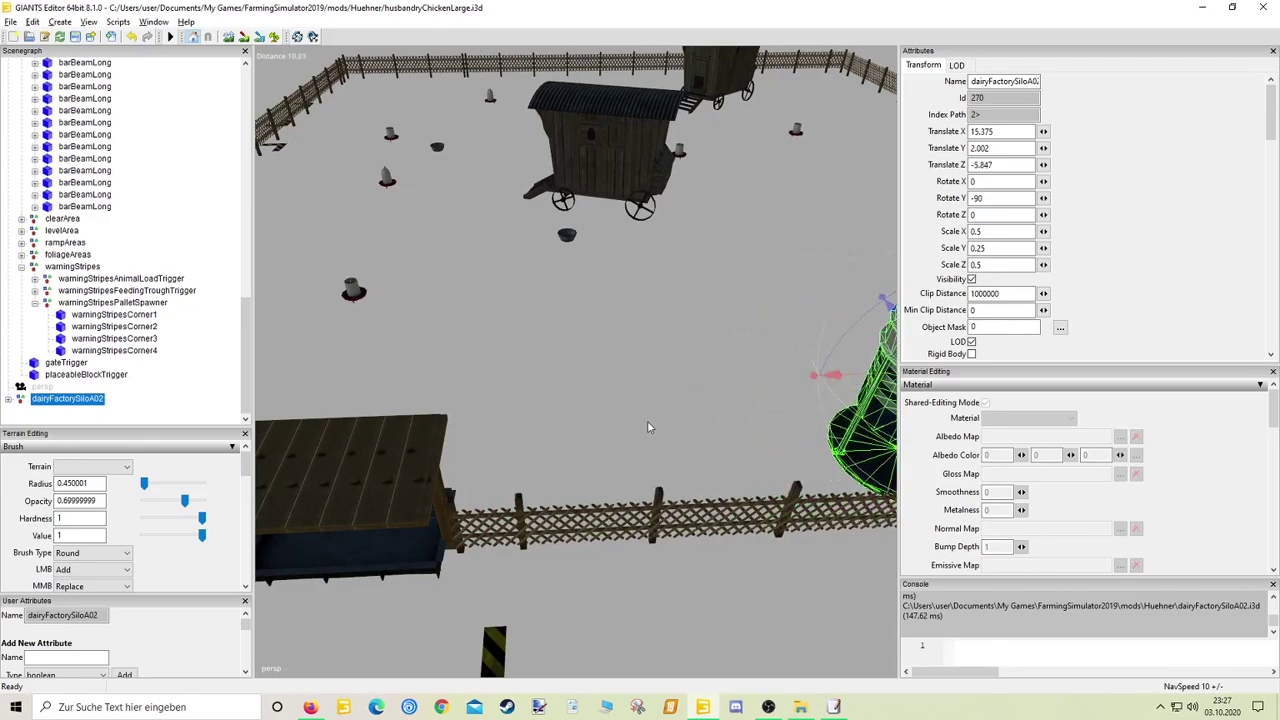
{"action": "left_click_drag", "start_coordinate": [651, 426], "coordinate": [715, 396], "text": "alt"}
{"action": "scroll", "coordinate": [715, 396], "scroll_direction": "up", "scroll_amount": 3}
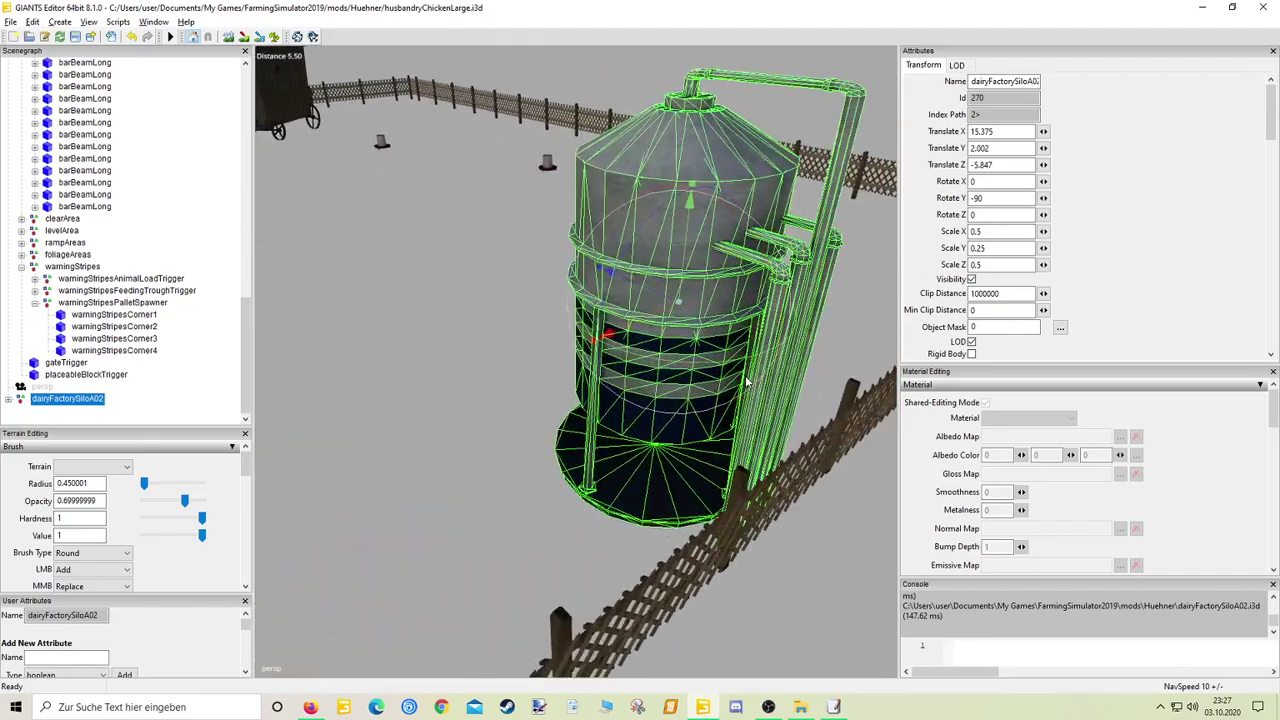
{"action": "left_click_drag", "start_coordinate": [613, 338], "coordinate": [712, 302]}
{"action": "middle_click_drag", "start_coordinate": [712, 302], "coordinate": [643, 334], "text": "alt"}
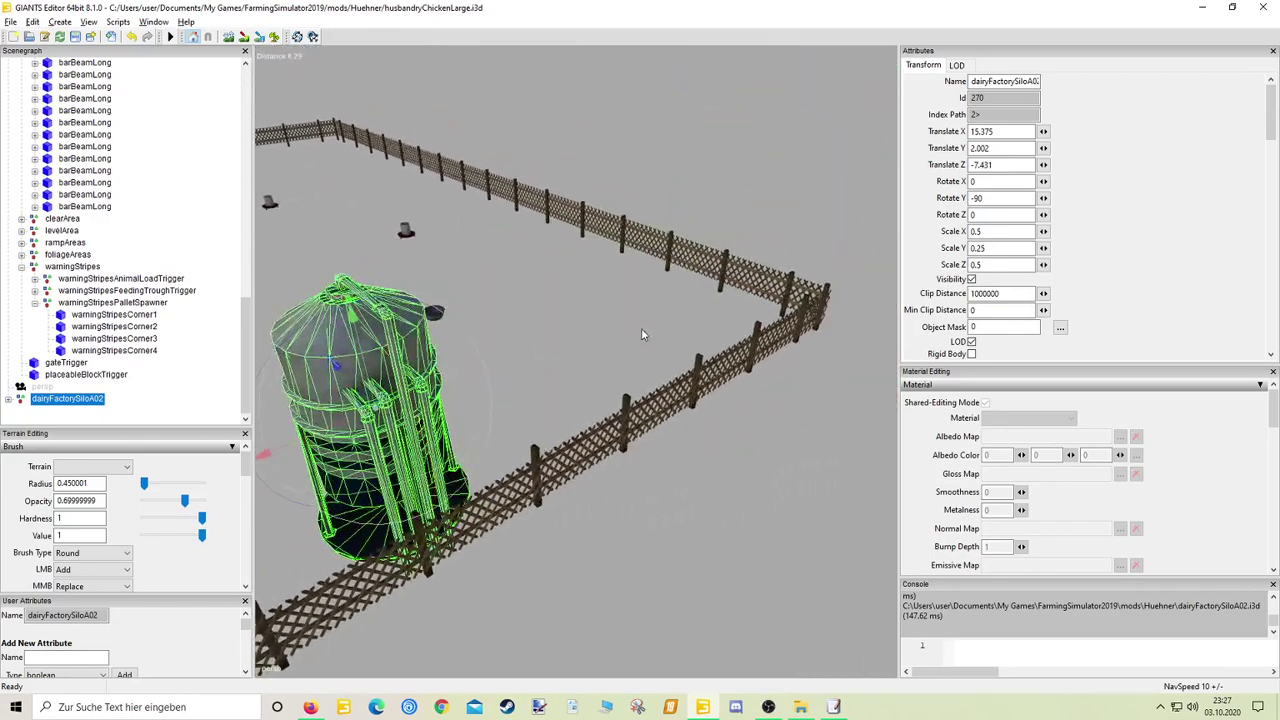
Examine the scaled-down silo's placement against the fence from several distances and angles
{"action": "scroll", "coordinate": [717, 300], "scroll_direction": "up", "scroll_amount": 3}
{"action": "key", "text": "f"}
{"action": "scroll", "coordinate": [688, 338], "scroll_direction": "down", "scroll_amount": 5}
{"action": "scroll", "coordinate": [688, 335], "scroll_direction": "down", "scroll_amount": 1}
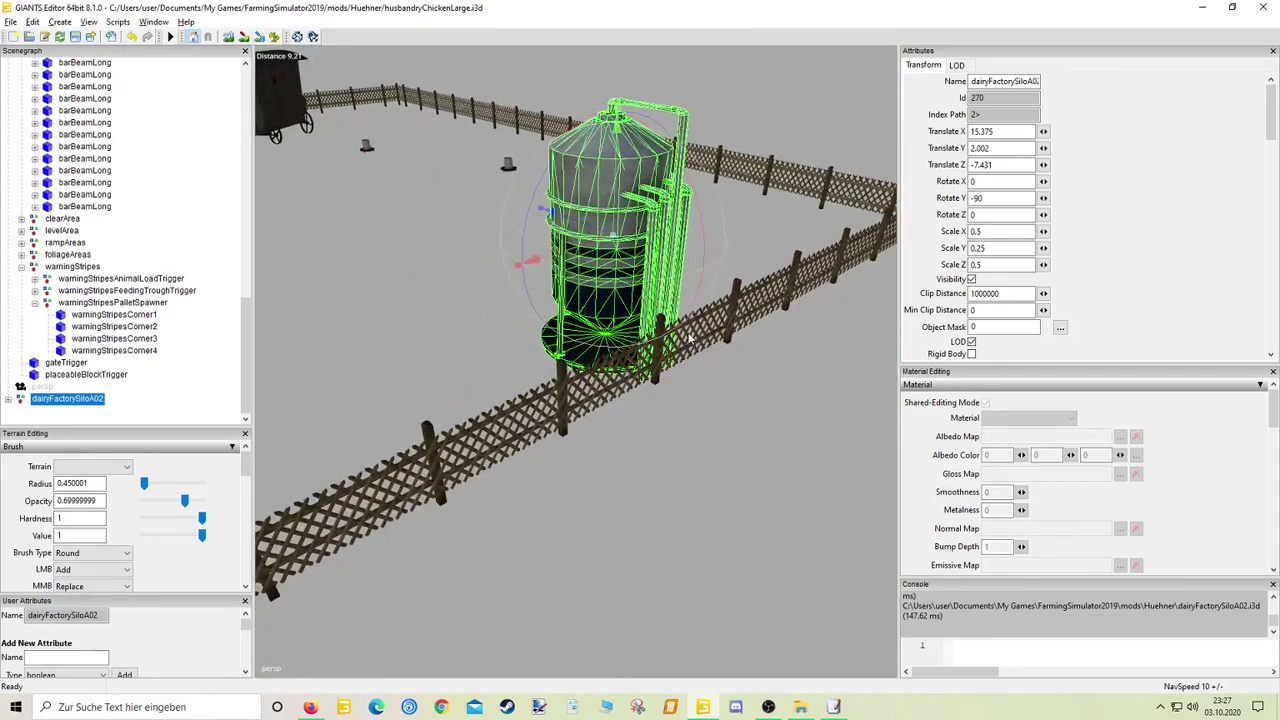
{"action": "left_click_drag", "start_coordinate": [688, 335], "coordinate": [703, 319], "text": "alt"}
{"action": "scroll", "coordinate": [703, 319], "scroll_direction": "up", "scroll_amount": 3}
{"action": "left_click", "coordinate": [725, 443]}
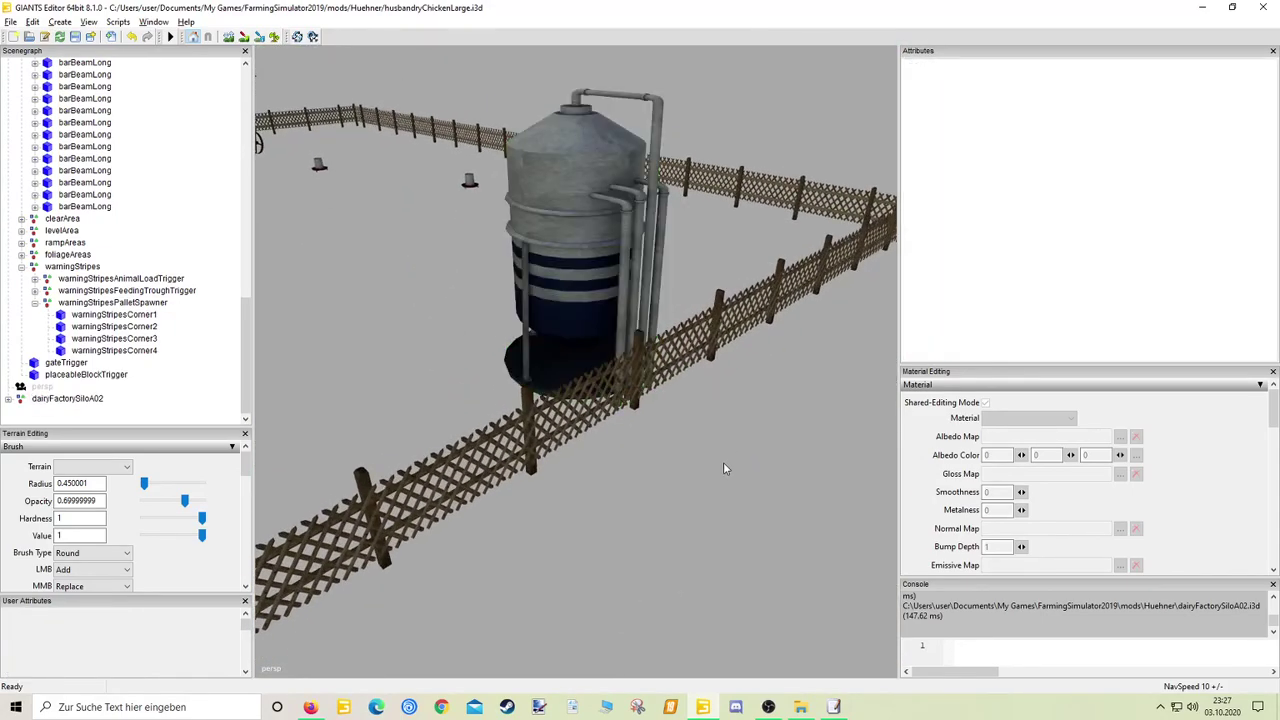
{"action": "middle_click_drag", "start_coordinate": [723, 466], "coordinate": [758, 457]}
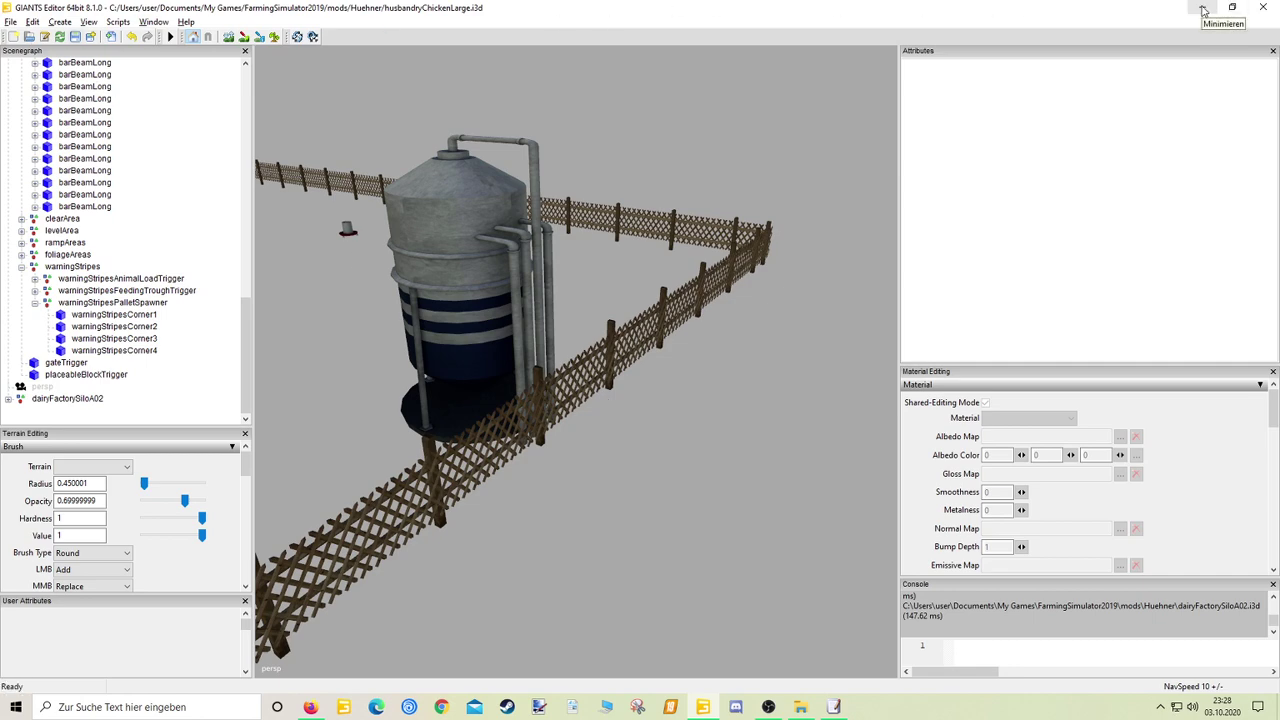
Switch to File Explorer and open Wassersilo.i3d from FarmingSimulator2019\aktuellebaumap\Backsteinhofpack\Wassersilo
{"action": "left_click", "coordinate": [1204, 10]}
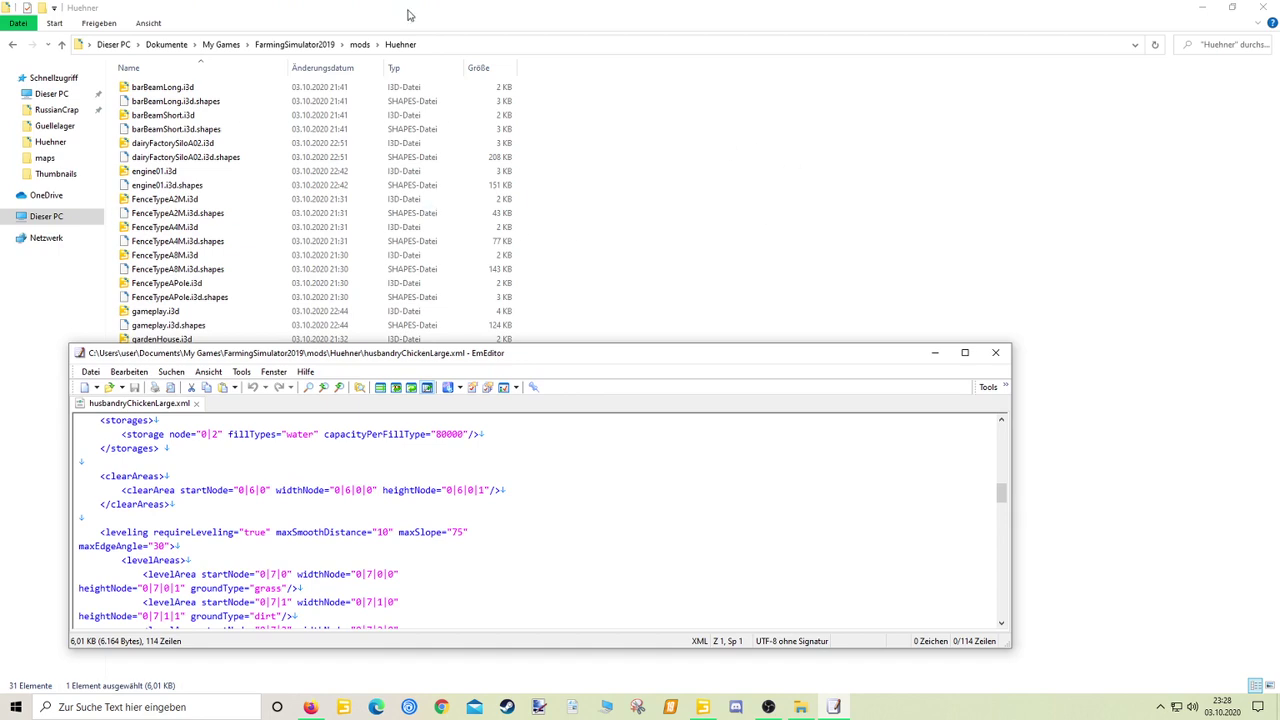
{"action": "left_click", "coordinate": [360, 45]}
{"action": "left_click", "coordinate": [320, 44]}
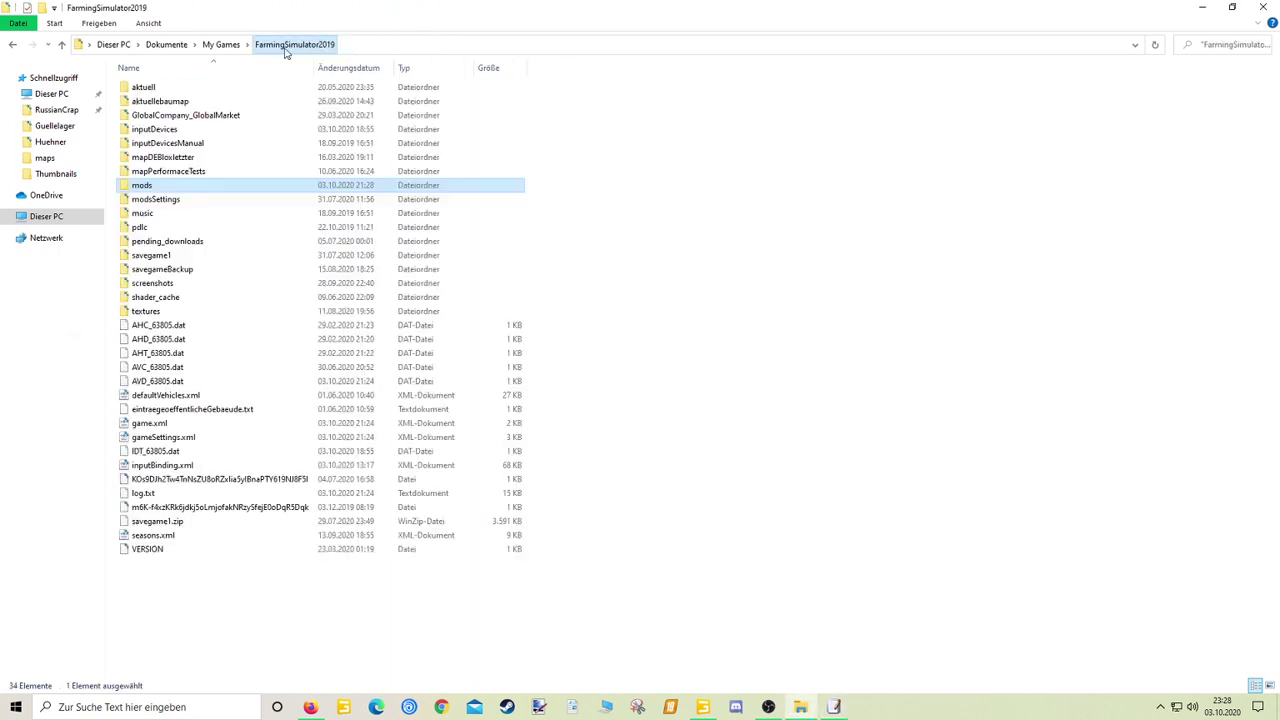
{"action": "double_click", "coordinate": [172, 103]}
{"action": "double_click", "coordinate": [168, 90]}
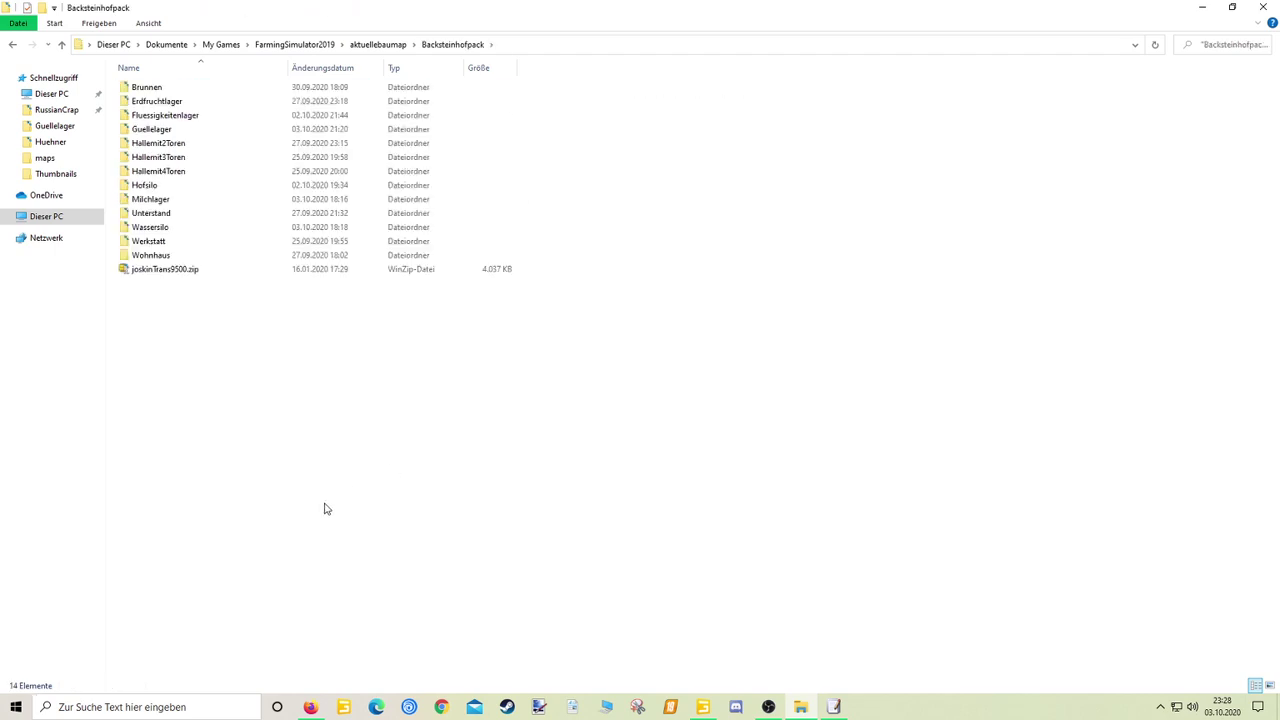
{"action": "double_click", "coordinate": [150, 227]}
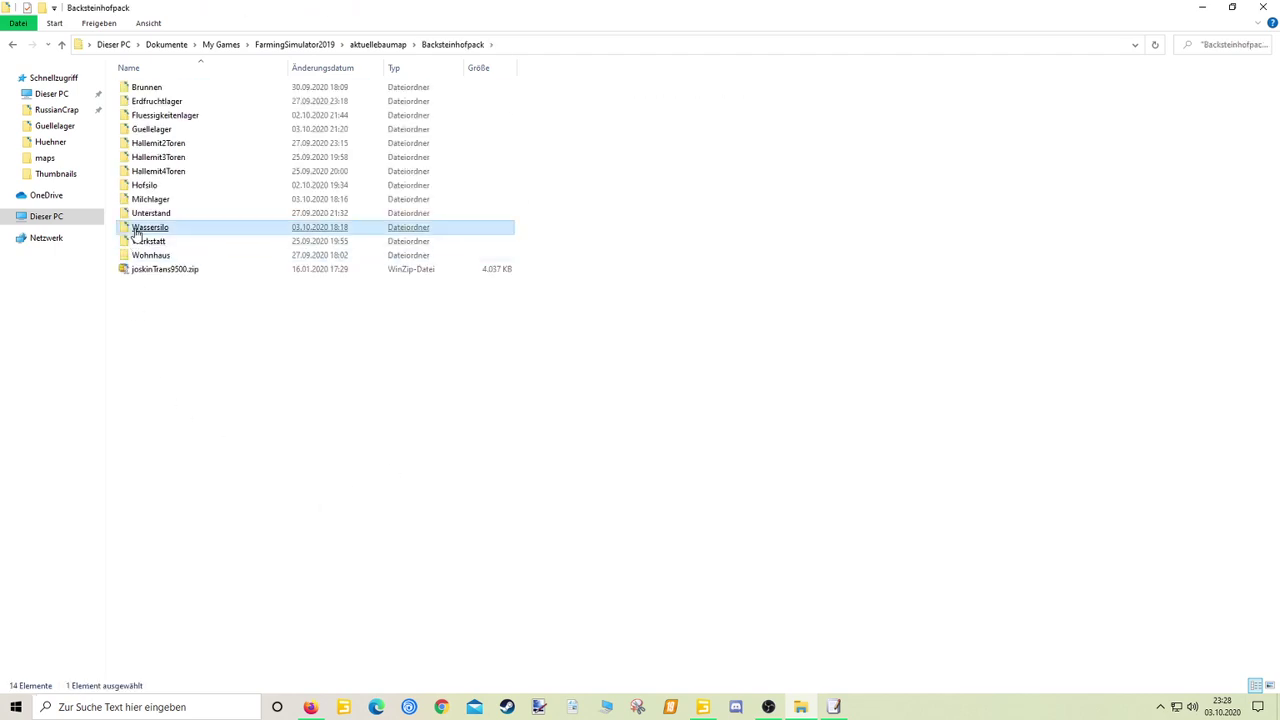
{"action": "double_click", "coordinate": [158, 143]}
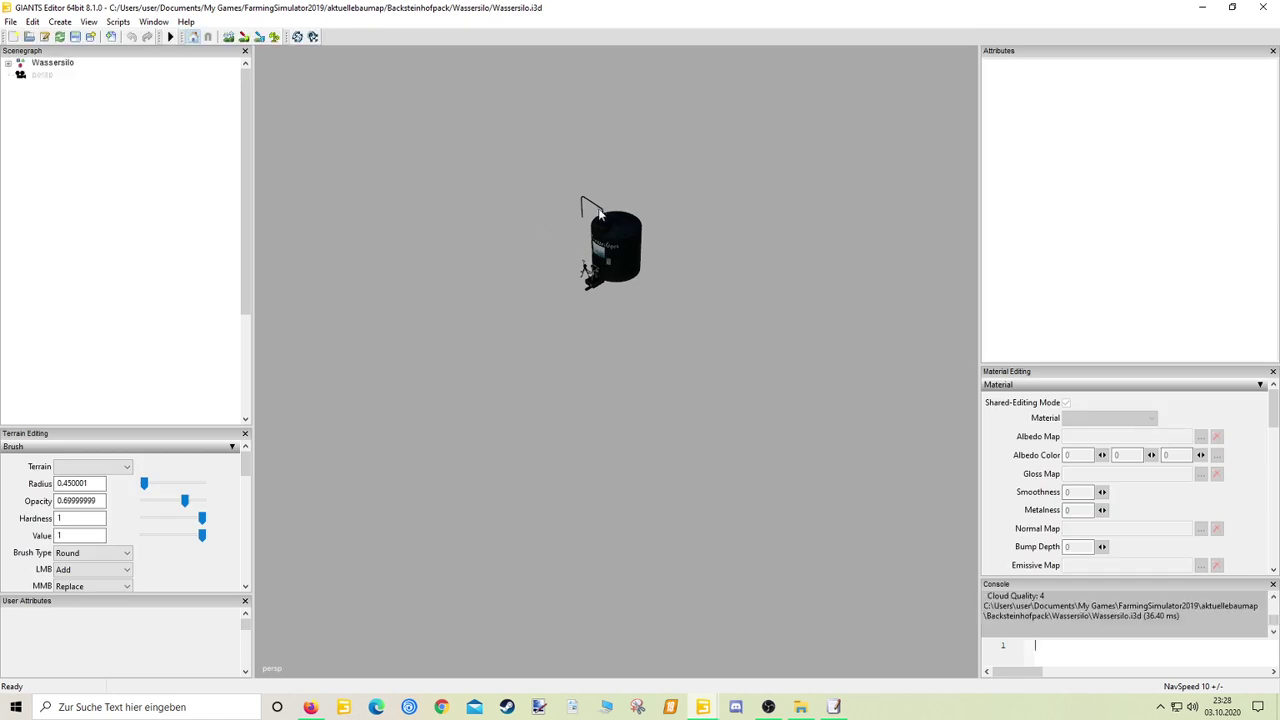
Select the wellSimpleTube pipe above the water tank and copy its object name
{"action": "left_click", "coordinate": [597, 208]}
{"action": "scroll", "coordinate": [643, 232], "scroll_direction": "up", "scroll_amount": 2}
{"action": "middle_click_drag", "start_coordinate": [643, 232], "coordinate": [660, 278], "text": "alt"}
{"action": "scroll", "coordinate": [660, 278], "scroll_direction": "up", "scroll_amount": 5}
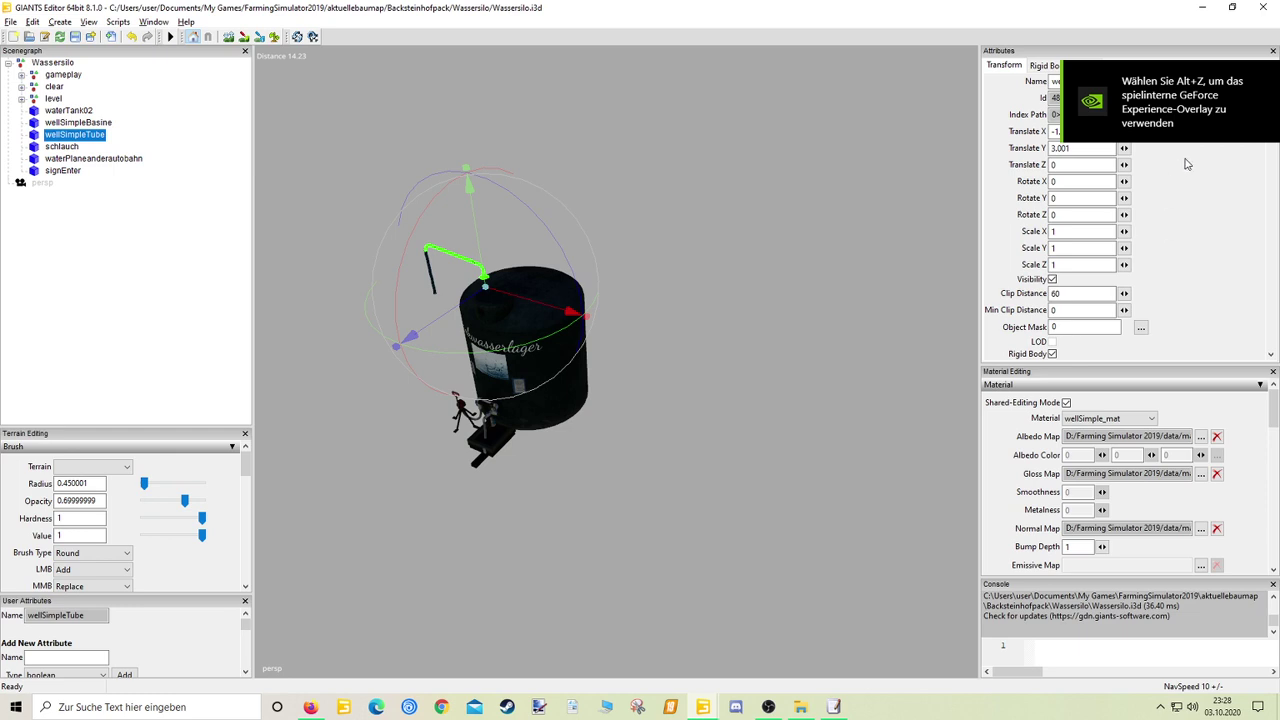
{"action": "double_click", "coordinate": [1107, 81]}
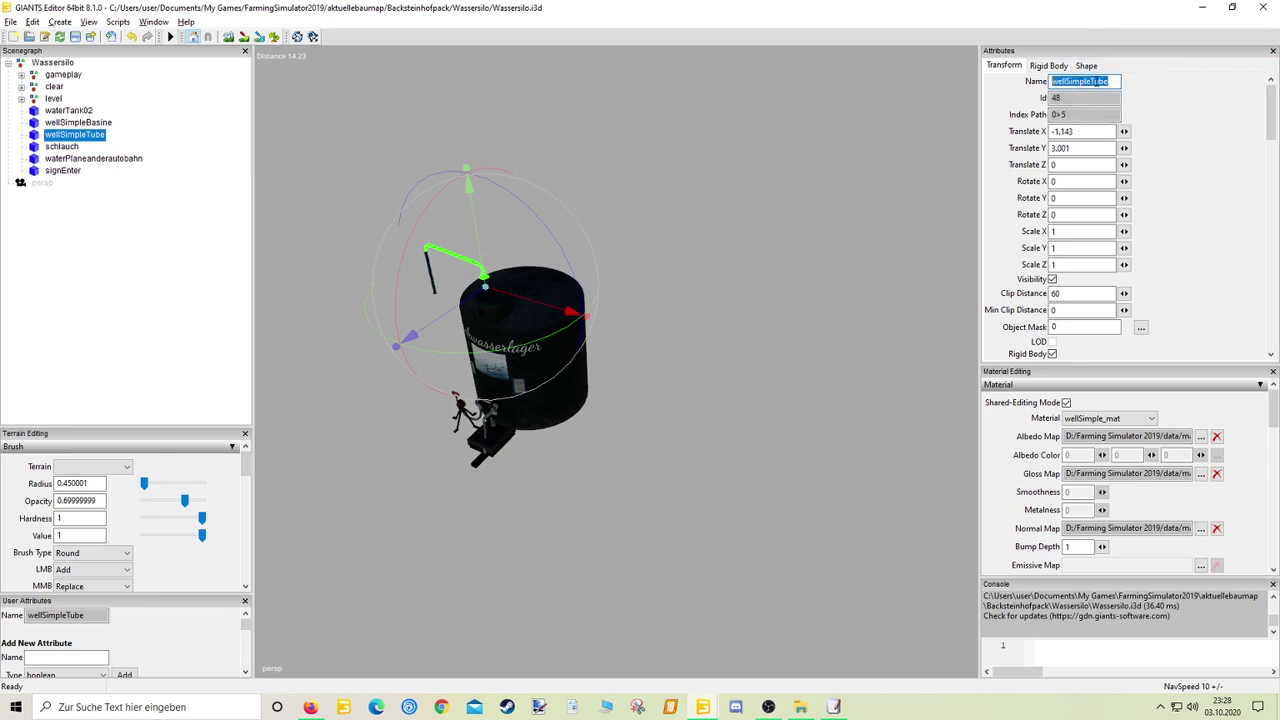
{"action": "right_click", "coordinate": [1099, 82]}
{"action": "left_click", "coordinate": [1100, 122]}
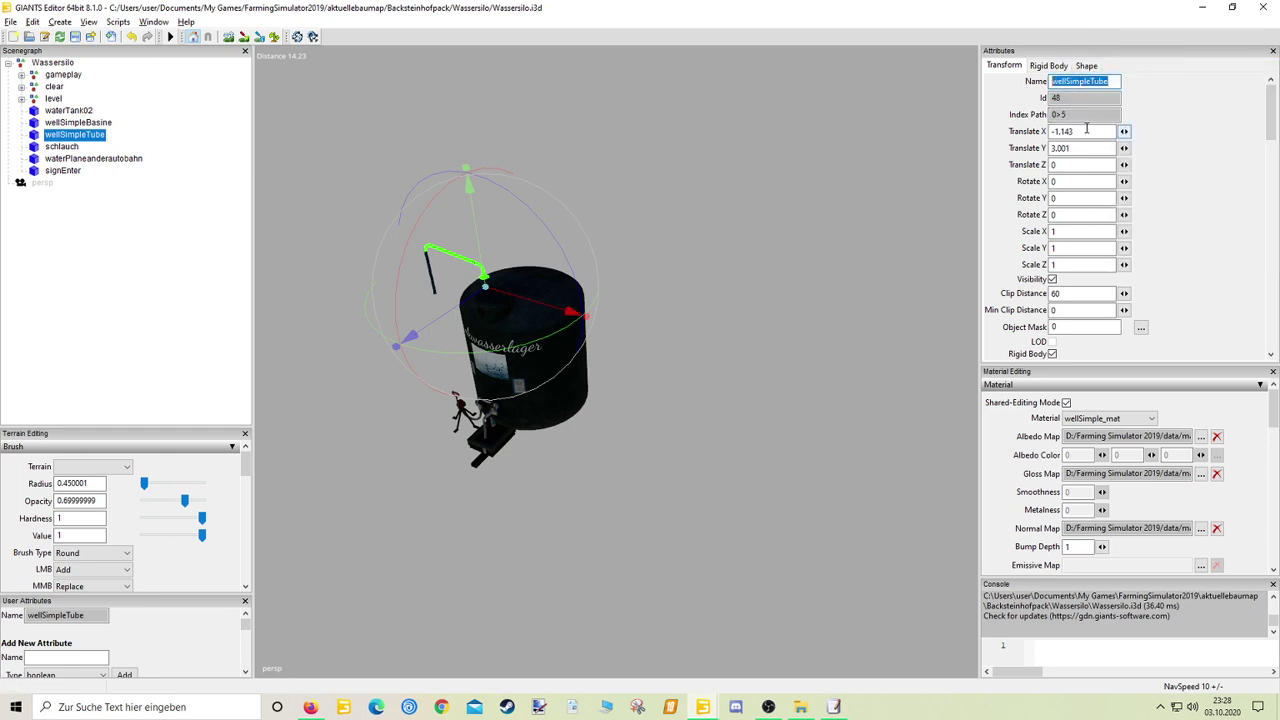
Export the selected pipe with its files as wellSimpleTube into the mods\Huehner folder, keeping game relative paths
{"action": "left_click", "coordinate": [10, 21]}
{"action": "left_click", "coordinate": [40, 208]}
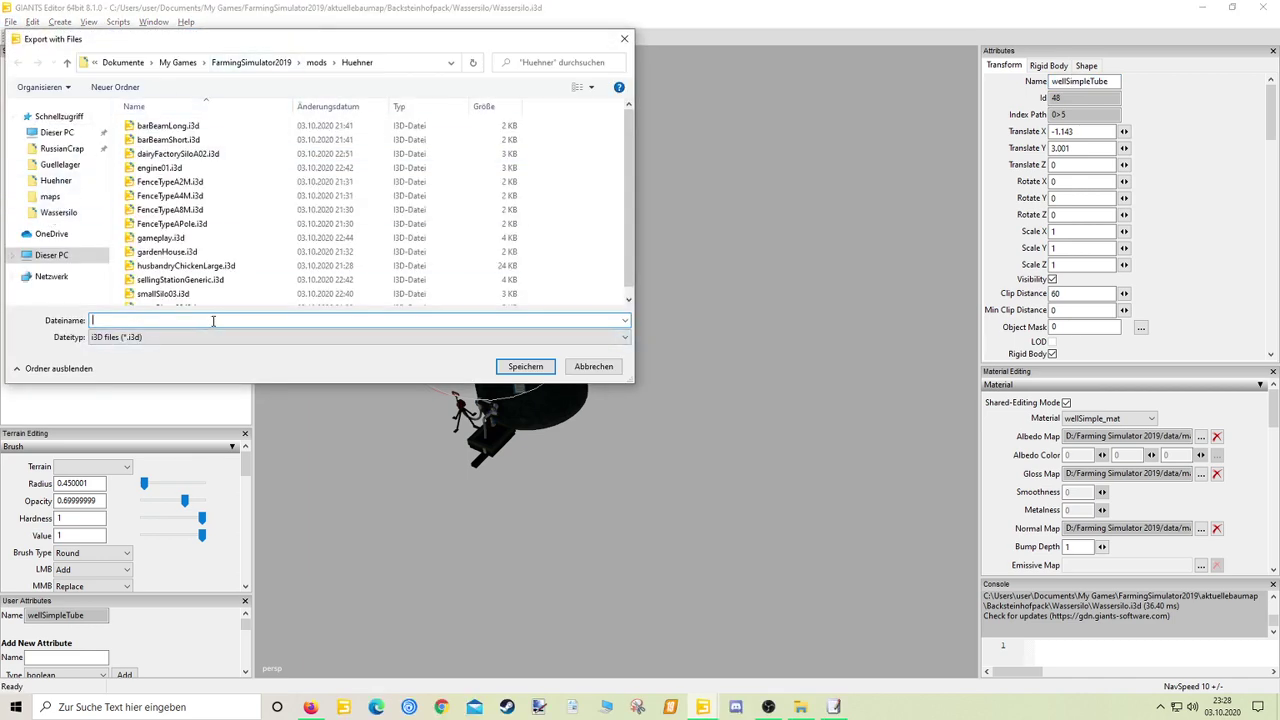
{"action": "right_click", "coordinate": [213, 320]}
{"action": "left_click", "coordinate": [235, 379]}
{"action": "left_click", "coordinate": [500, 368]}
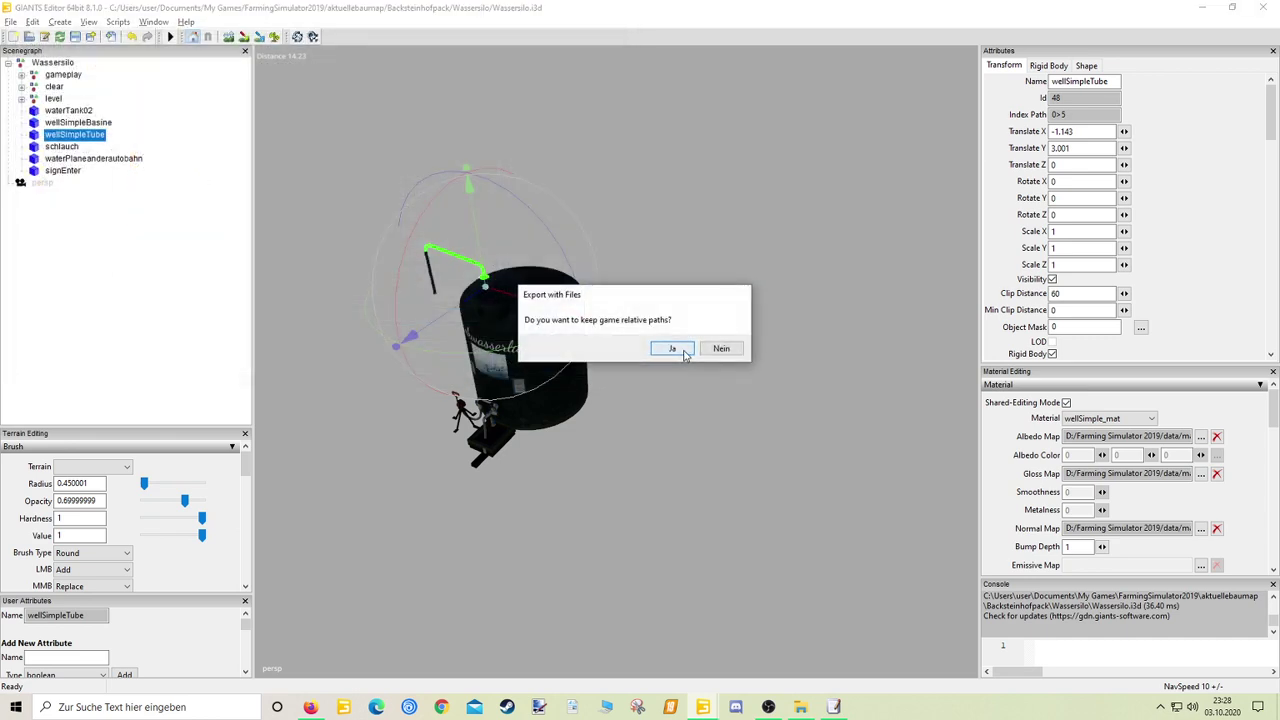
{"action": "left_click", "coordinate": [673, 349]}
Close the Wassersilo scene without saving and its folder window, and return to the husbandryChickenLarge scene
{"action": "left_click", "coordinate": [1262, 7]}
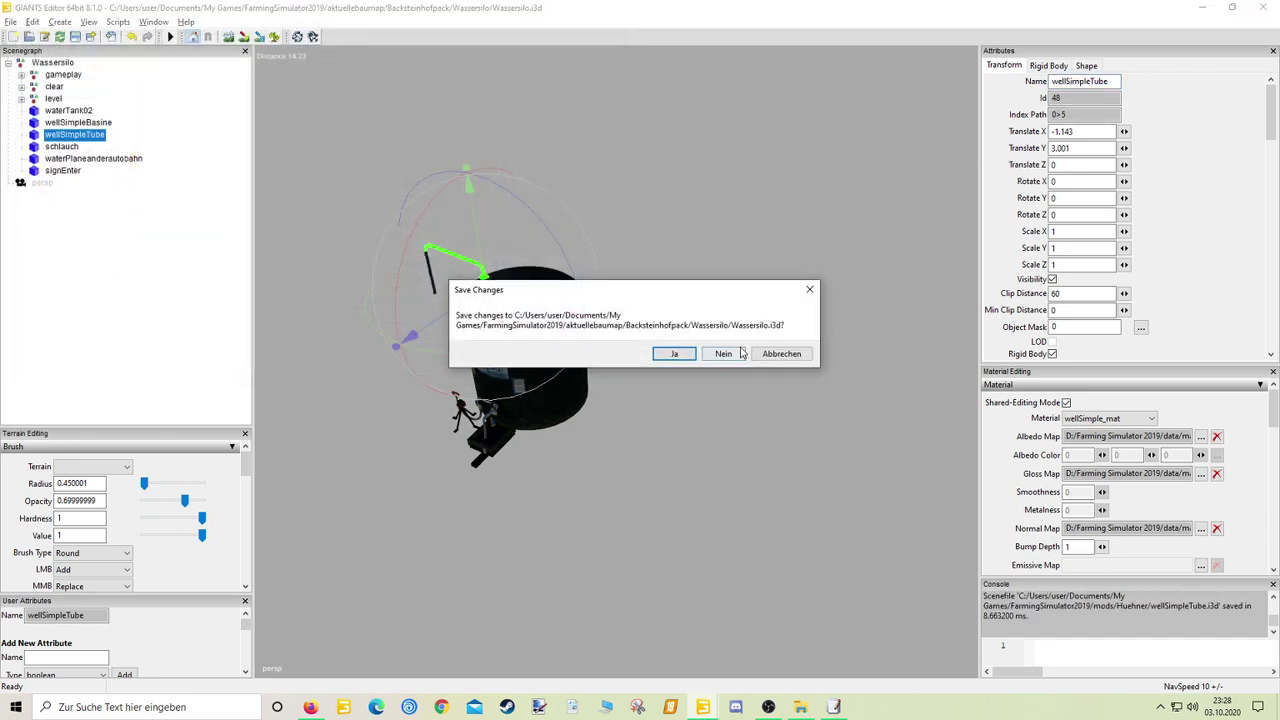
{"action": "left_click", "coordinate": [740, 354]}
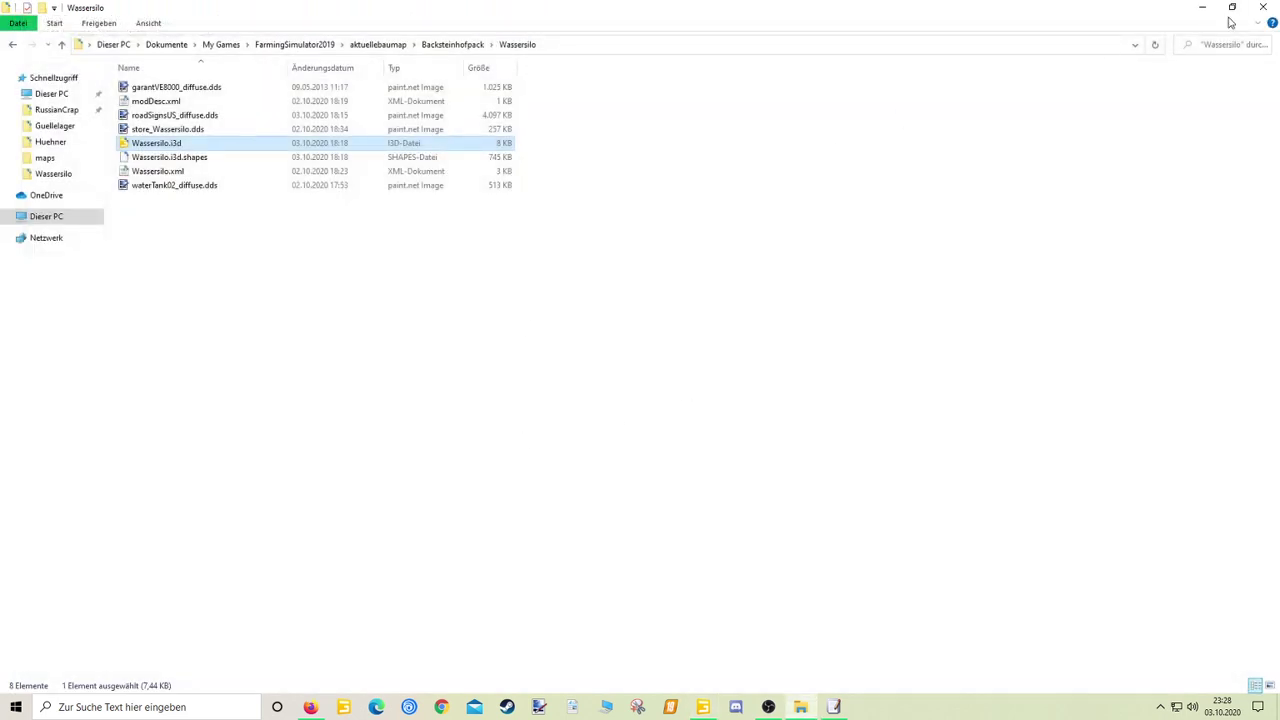
{"action": "left_click", "coordinate": [1270, 10]}
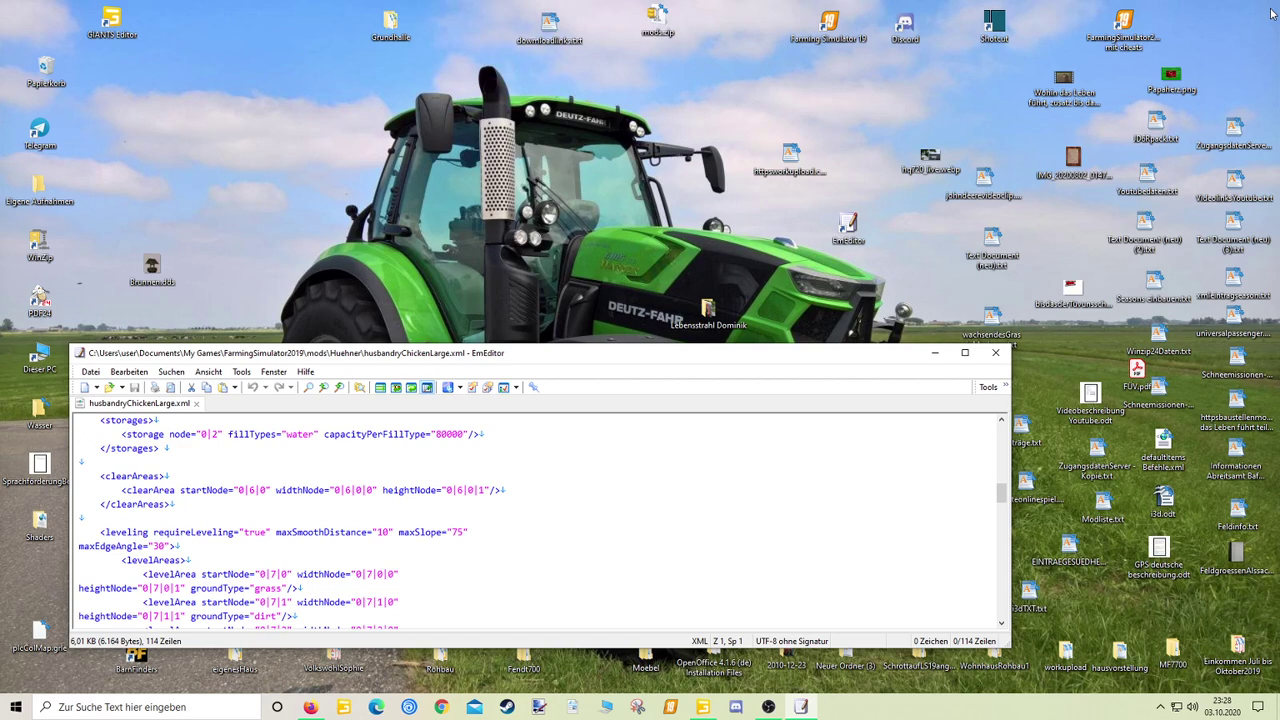
{"action": "left_click", "coordinate": [703, 707]}
{"action": "scroll", "coordinate": [645, 332], "scroll_direction": "down", "scroll_amount": 6}
{"action": "scroll", "coordinate": [633, 340], "scroll_direction": "up", "scroll_amount": 5}
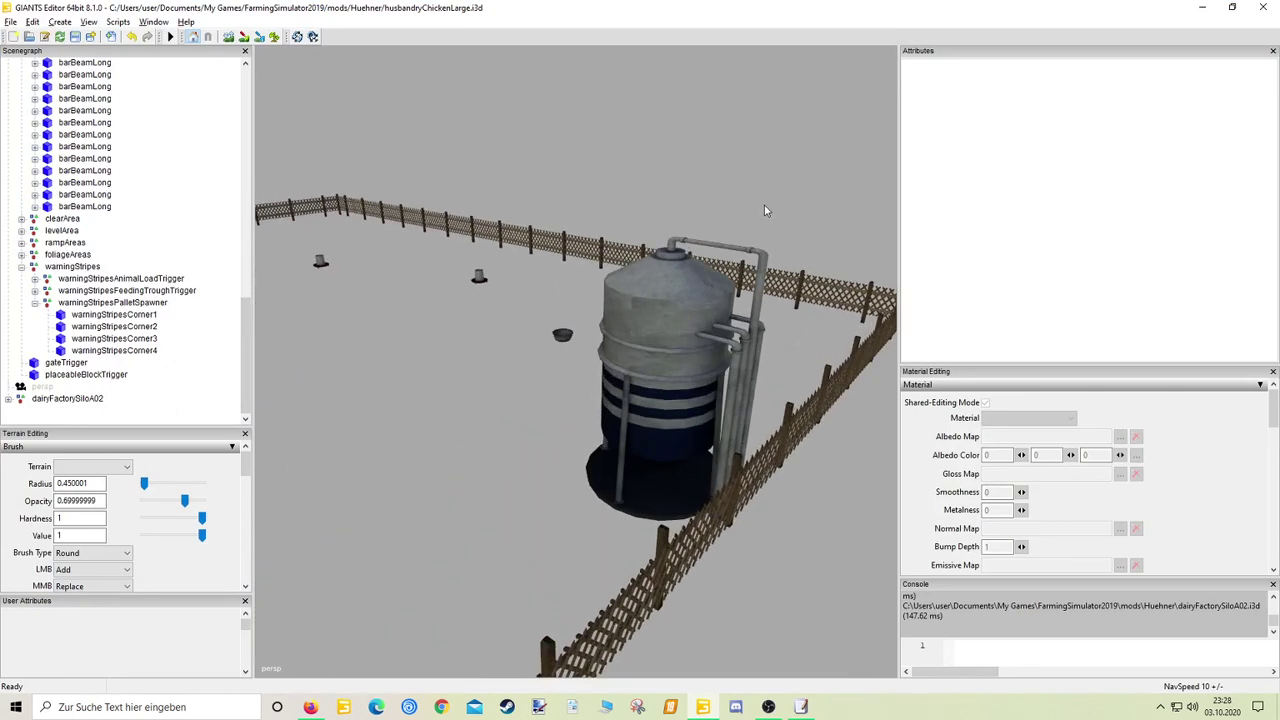
Import wellSimpleTube.i3d from the Huehner folder into the chicken husbandry scene
{"action": "left_click", "coordinate": [12, 22]}
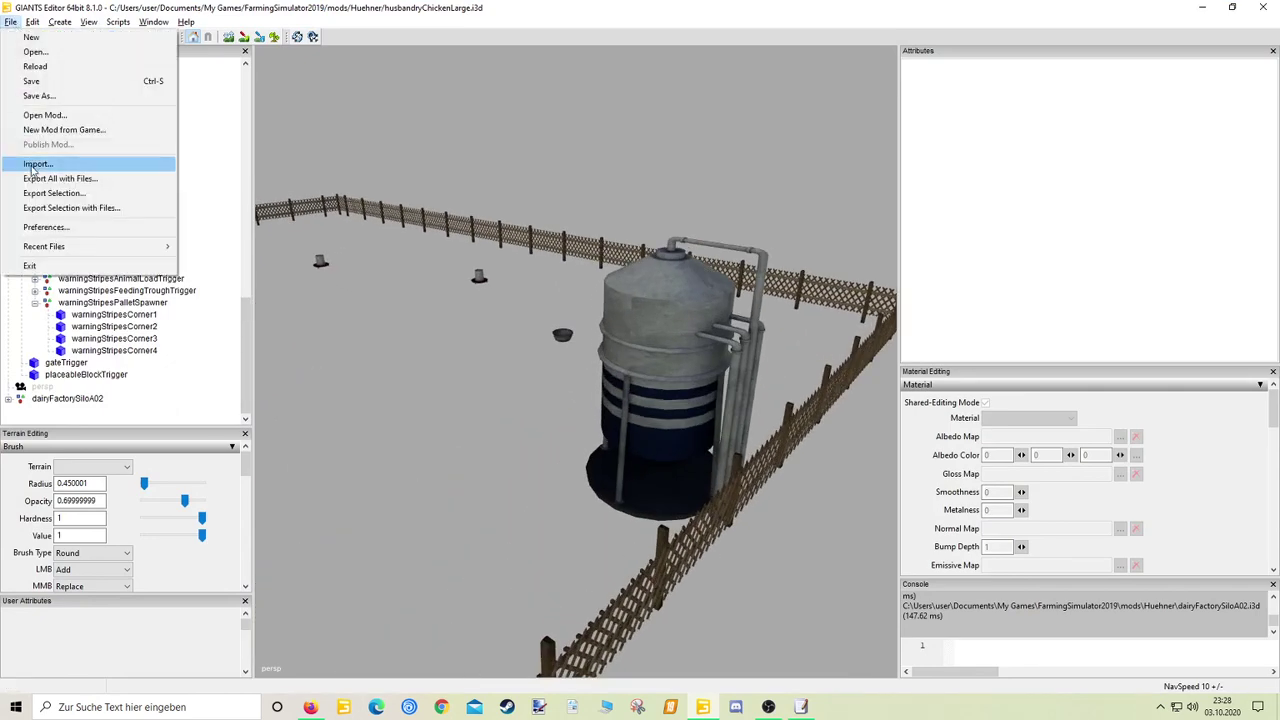
{"action": "left_click", "coordinate": [40, 168]}
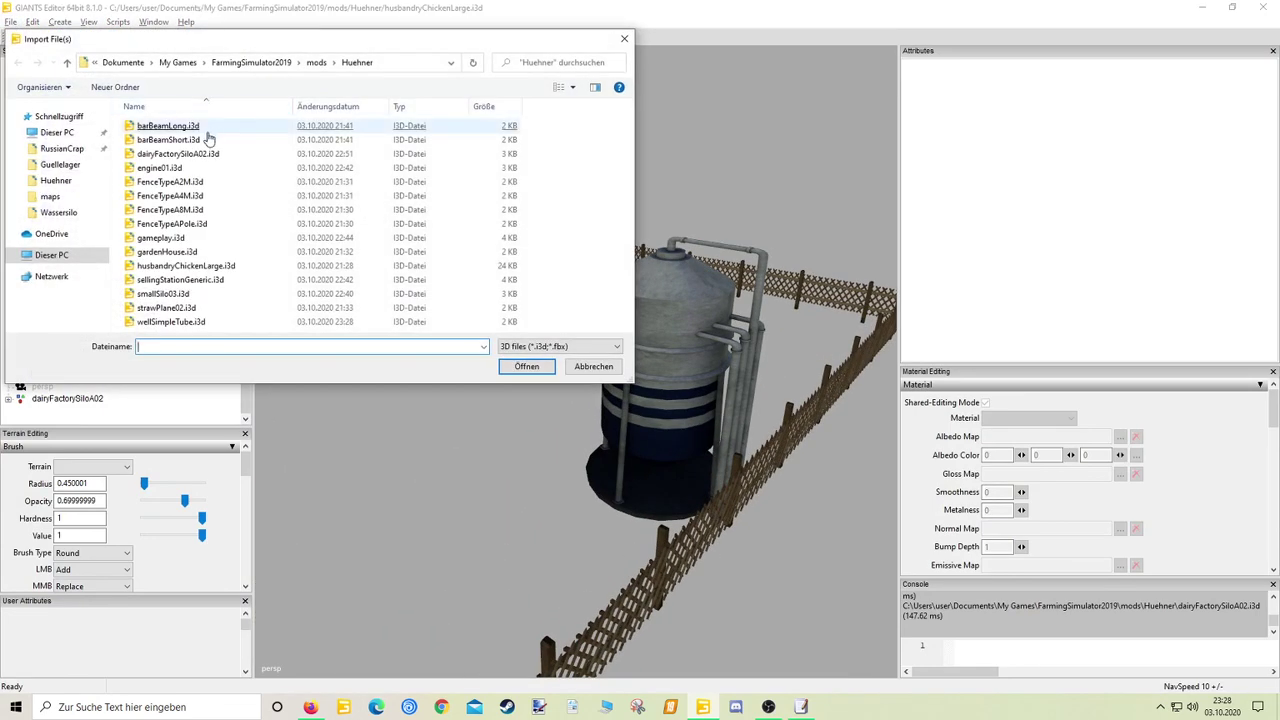
{"action": "double_click", "coordinate": [170, 321]}
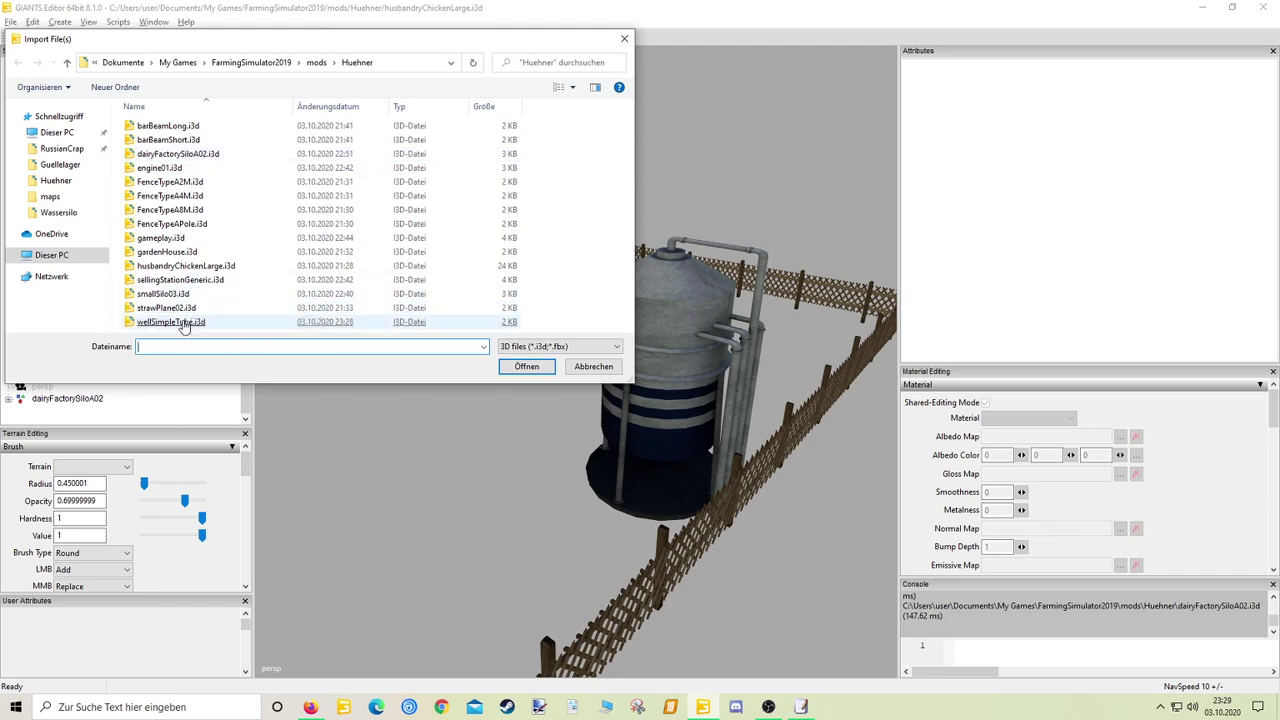
Cut dairyFactorySiloA02 and wellSimpleTube from the scene root and paste them into the visuals group
{"action": "left_click", "coordinate": [67, 398], "text": "ctrl"}
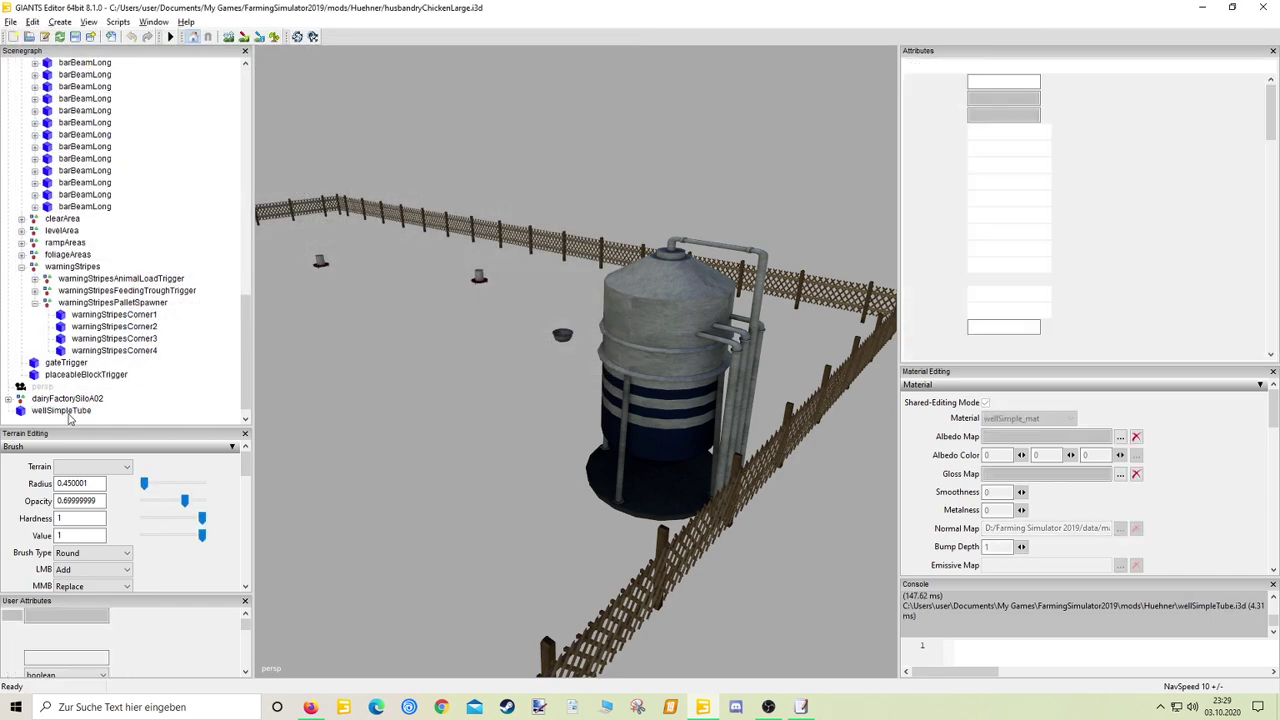
{"action": "left_click", "coordinate": [33, 22]}
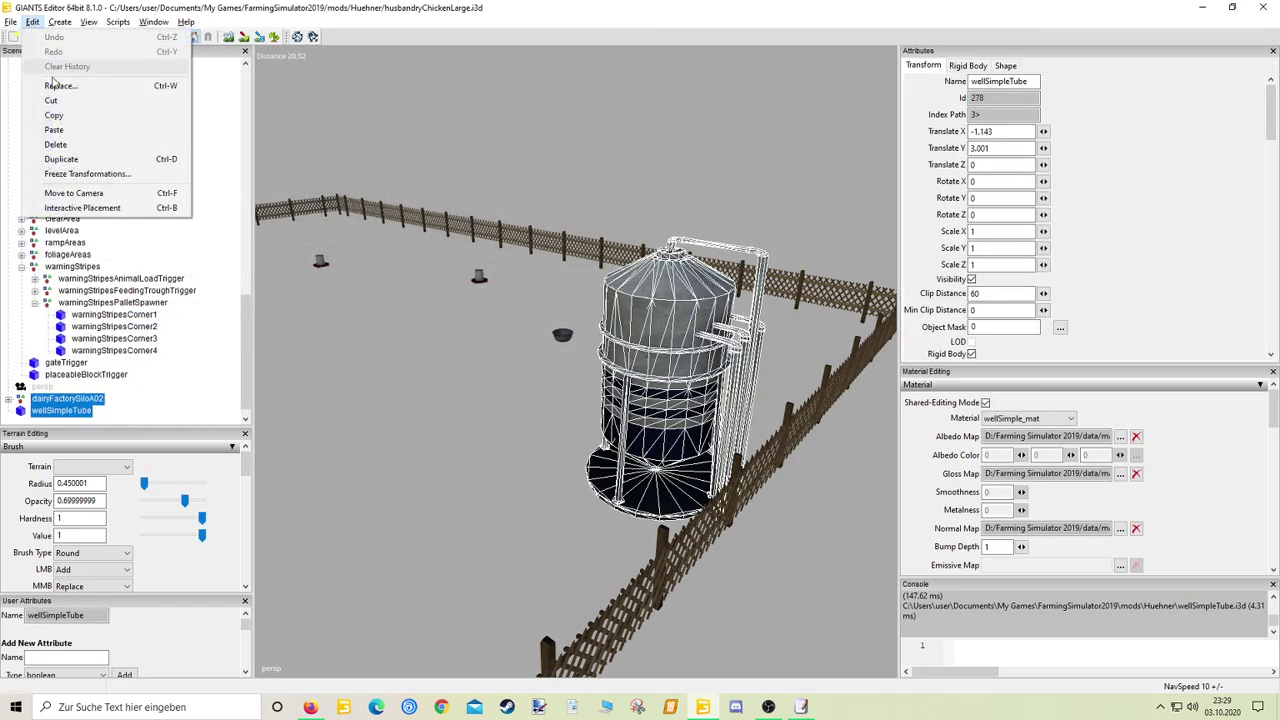
{"action": "left_click", "coordinate": [60, 101]}
{"action": "left_click_drag", "start_coordinate": [245, 338], "coordinate": [252, 110]}
{"action": "left_click", "coordinate": [57, 158]}
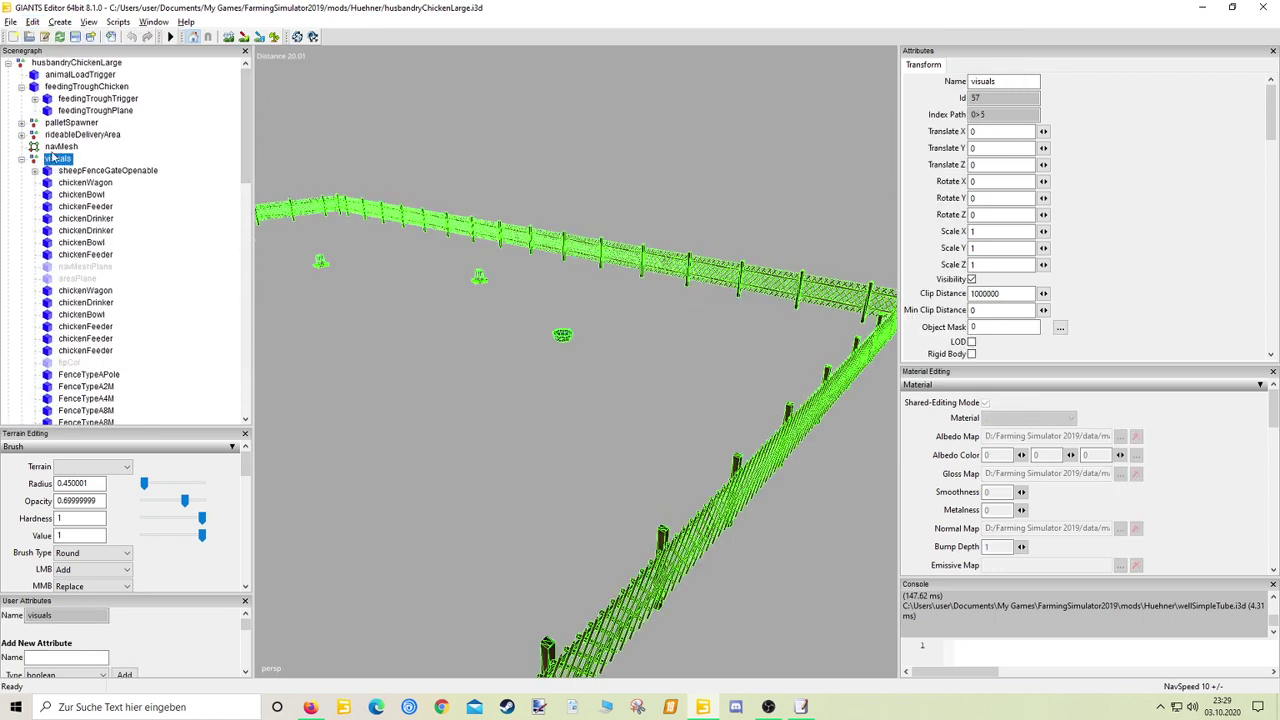
{"action": "left_click", "coordinate": [33, 22]}
{"action": "left_click", "coordinate": [58, 128]}
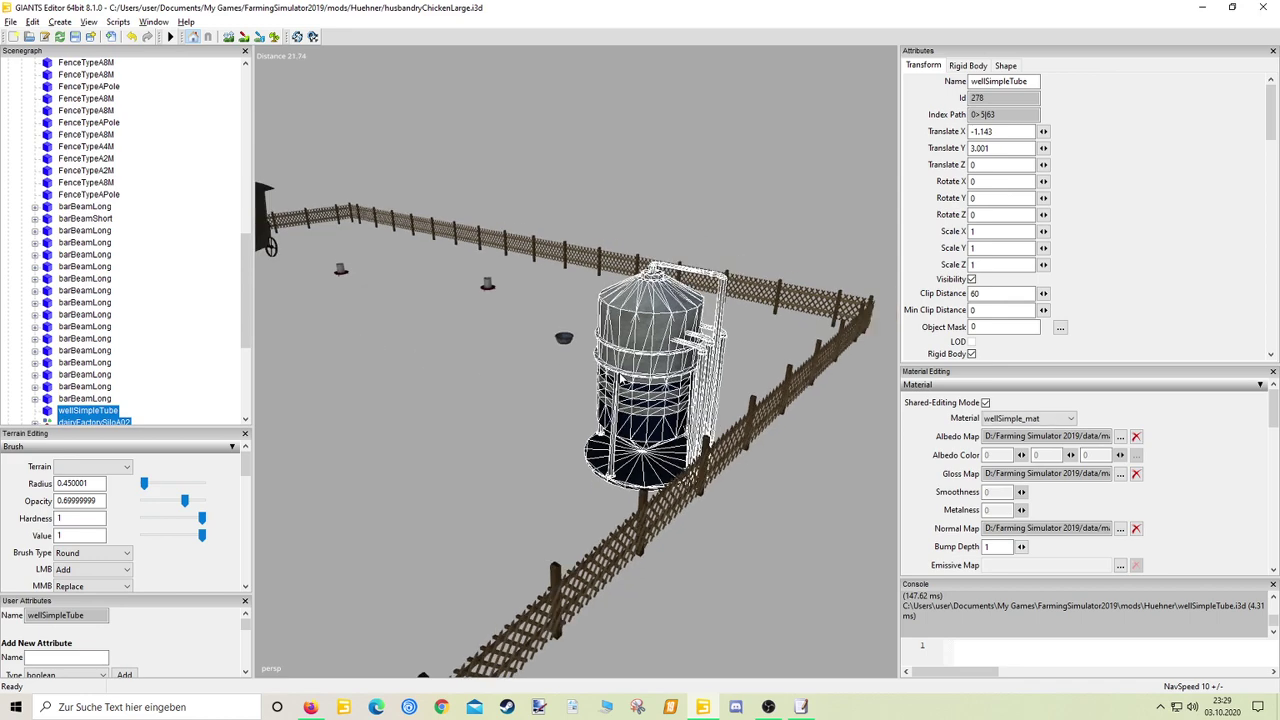
Place wellSimpleTube on the silo's pipe side with interactive placement, at about X 16.13, Y 2.91, Z -6.91
{"action": "scroll", "coordinate": [621, 378], "scroll_direction": "down", "scroll_amount": 2}
{"action": "left_click", "coordinate": [187, 356]}
{"action": "scroll", "coordinate": [168, 381], "scroll_direction": "down", "scroll_amount": 1}
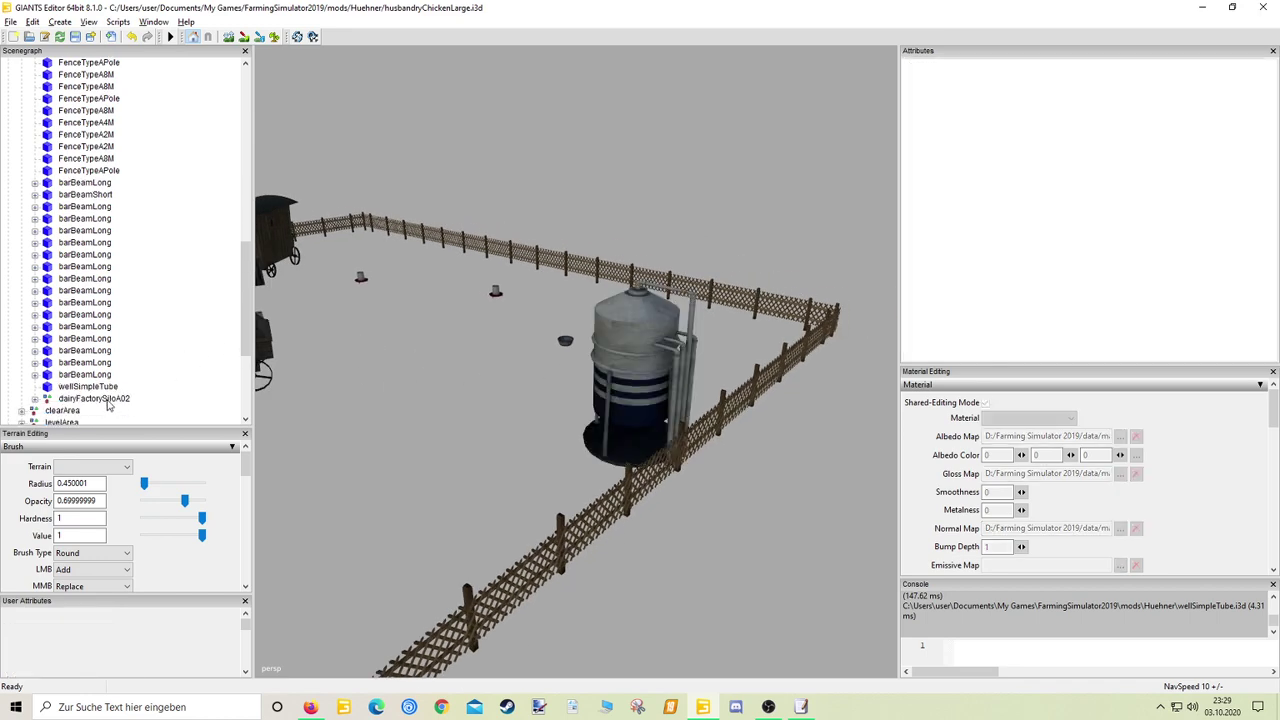
{"action": "left_click", "coordinate": [95, 387]}
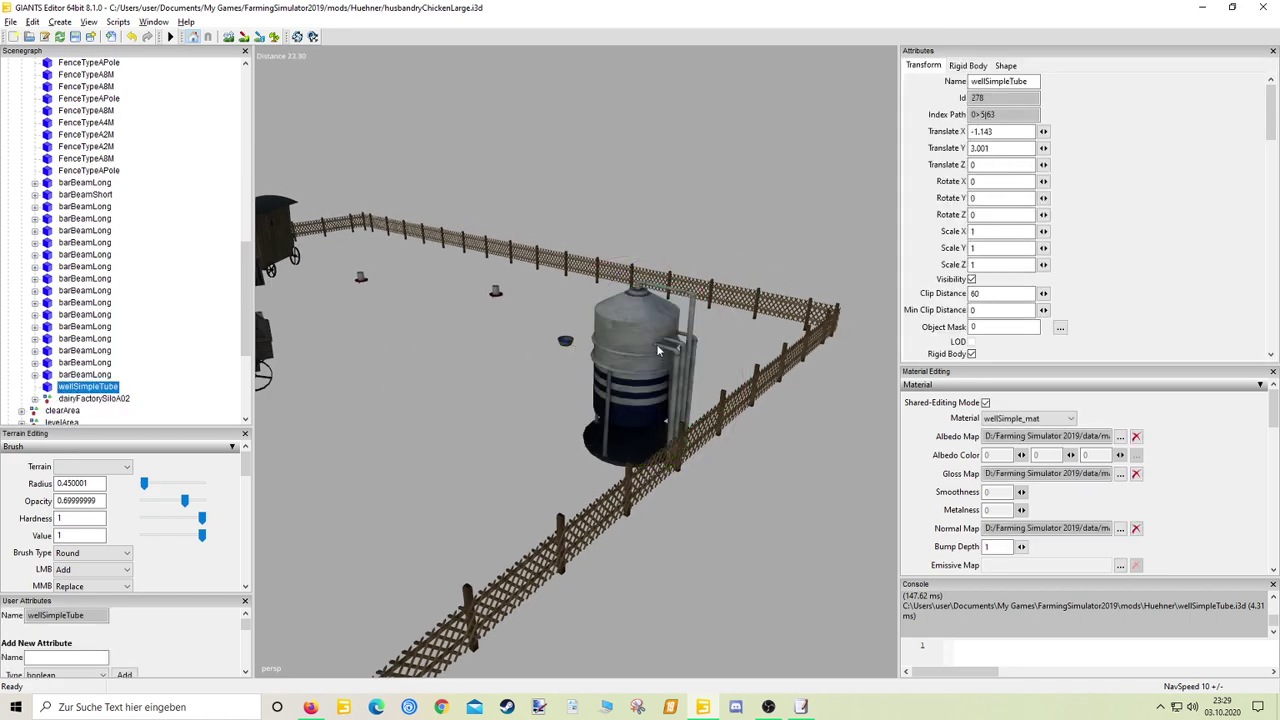
{"action": "key", "text": "ctrl+b"}
{"action": "scroll", "coordinate": [677, 398], "scroll_direction": "up", "scroll_amount": 3}
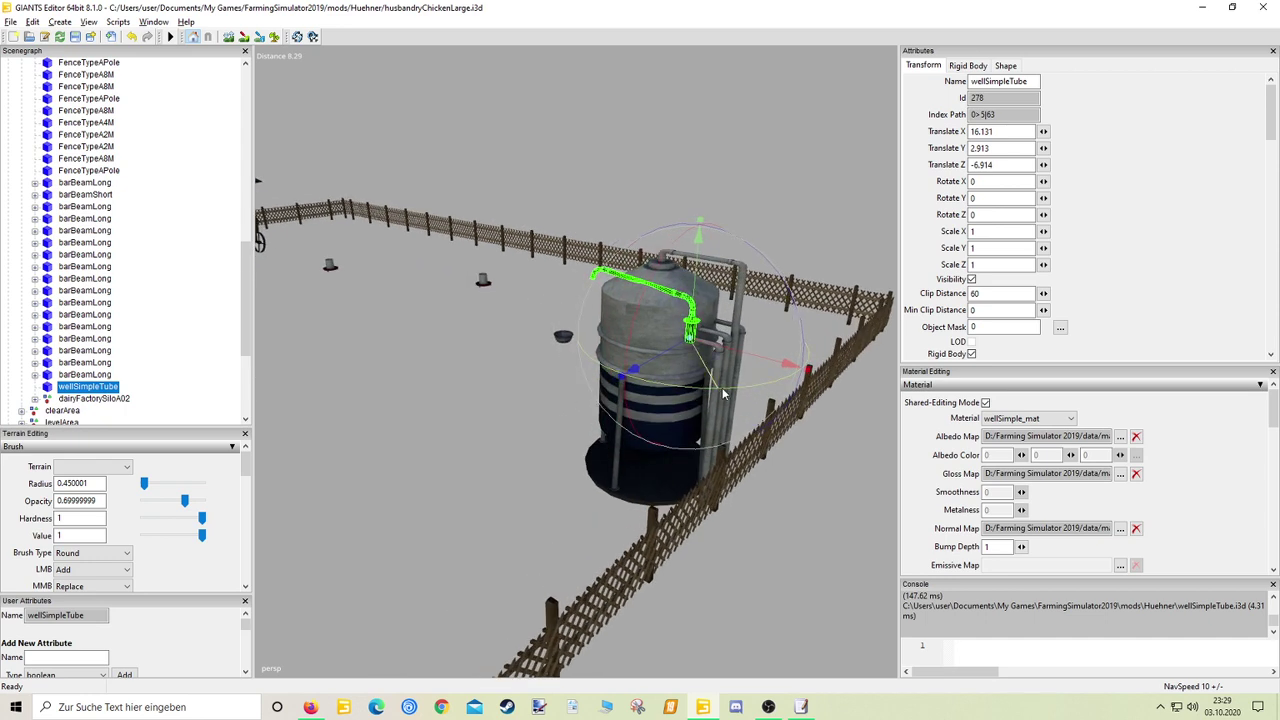
Turn wellSimpleTube around toward the fence with Rotate Y 0 and shift it along Z to about -7.55
{"action": "left_click_drag", "start_coordinate": [723, 390], "coordinate": [835, 164]}
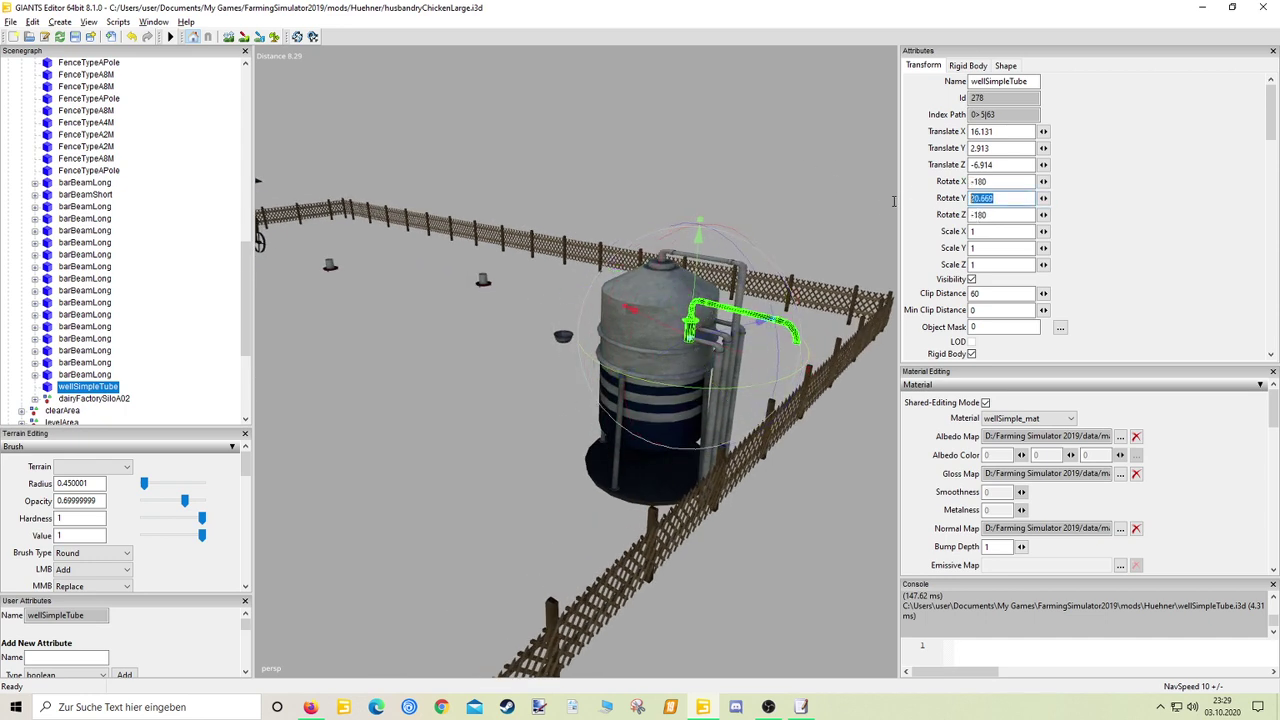
{"action": "type", "text": "0"}
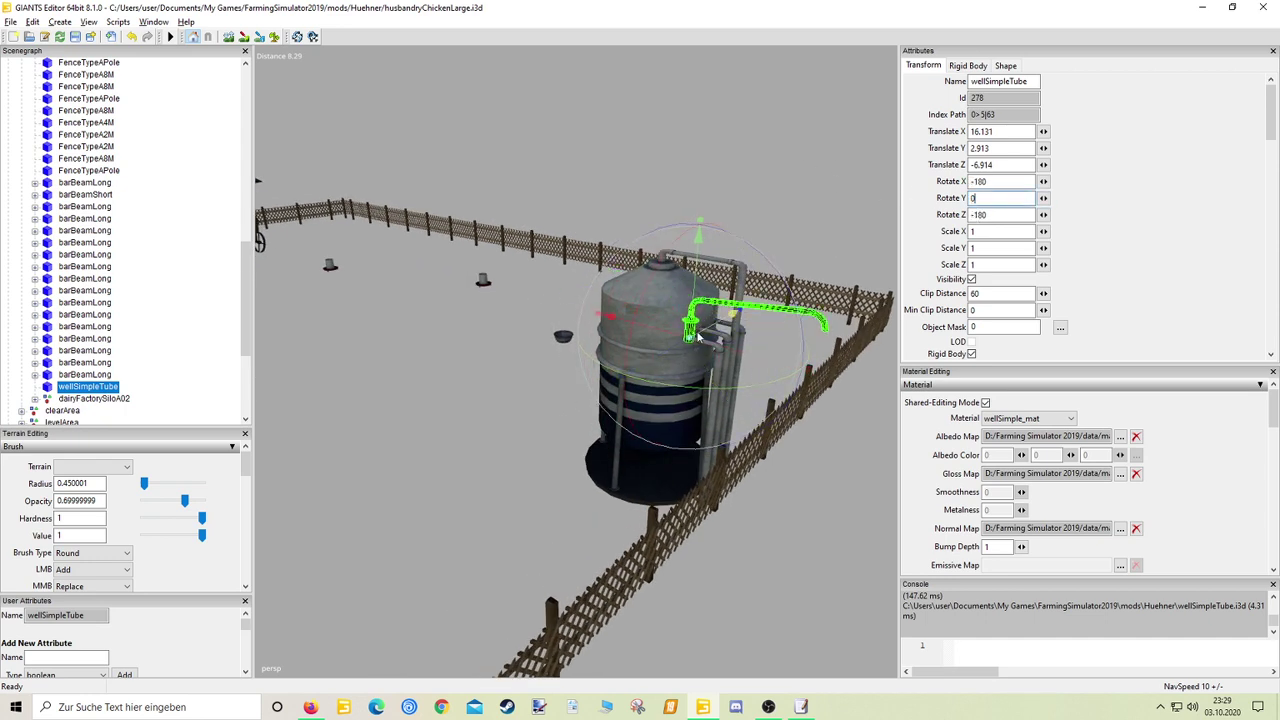
{"action": "left_click_drag", "start_coordinate": [698, 332], "coordinate": [702, 369]}
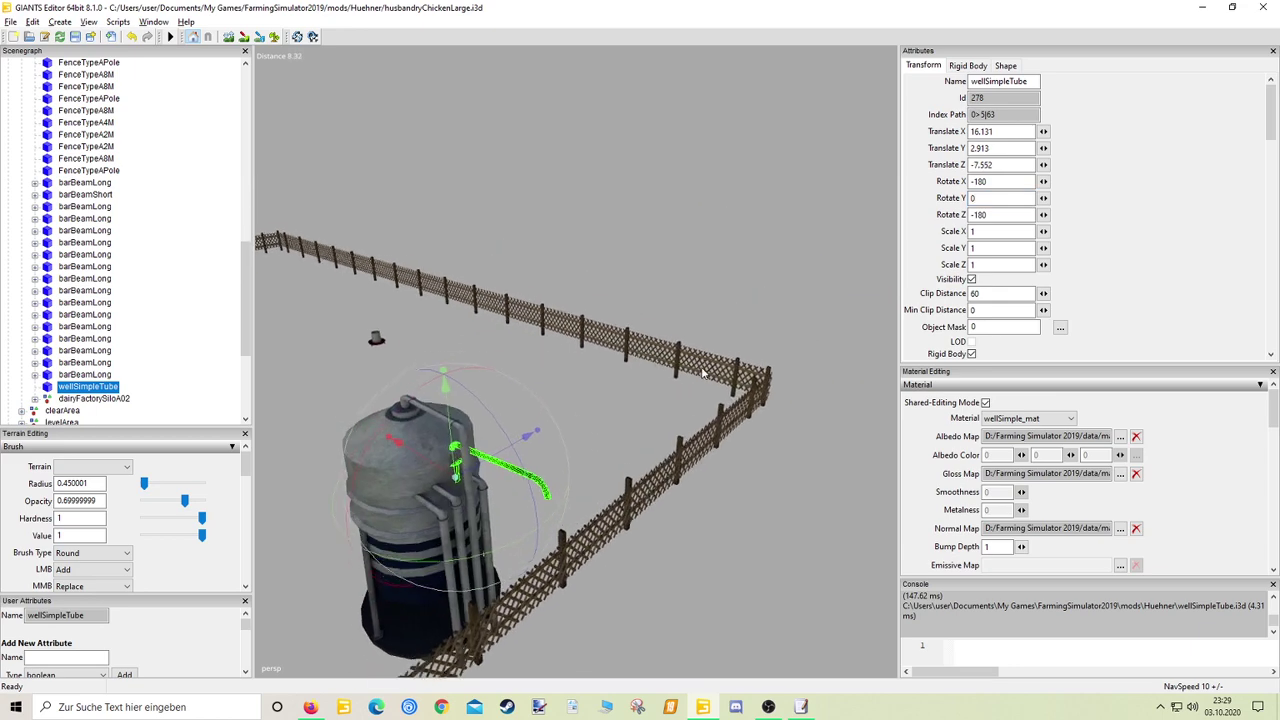
Move wellSimpleTube along X toward the silo body, to about X 16.01
{"action": "middle_click_drag", "start_coordinate": [702, 372], "coordinate": [795, 362], "text": "alt"}
{"action": "scroll", "coordinate": [600, 480], "scroll_direction": "up", "scroll_amount": 3}
{"action": "middle_click_drag", "start_coordinate": [590, 486], "coordinate": [608, 425], "text": "alt"}
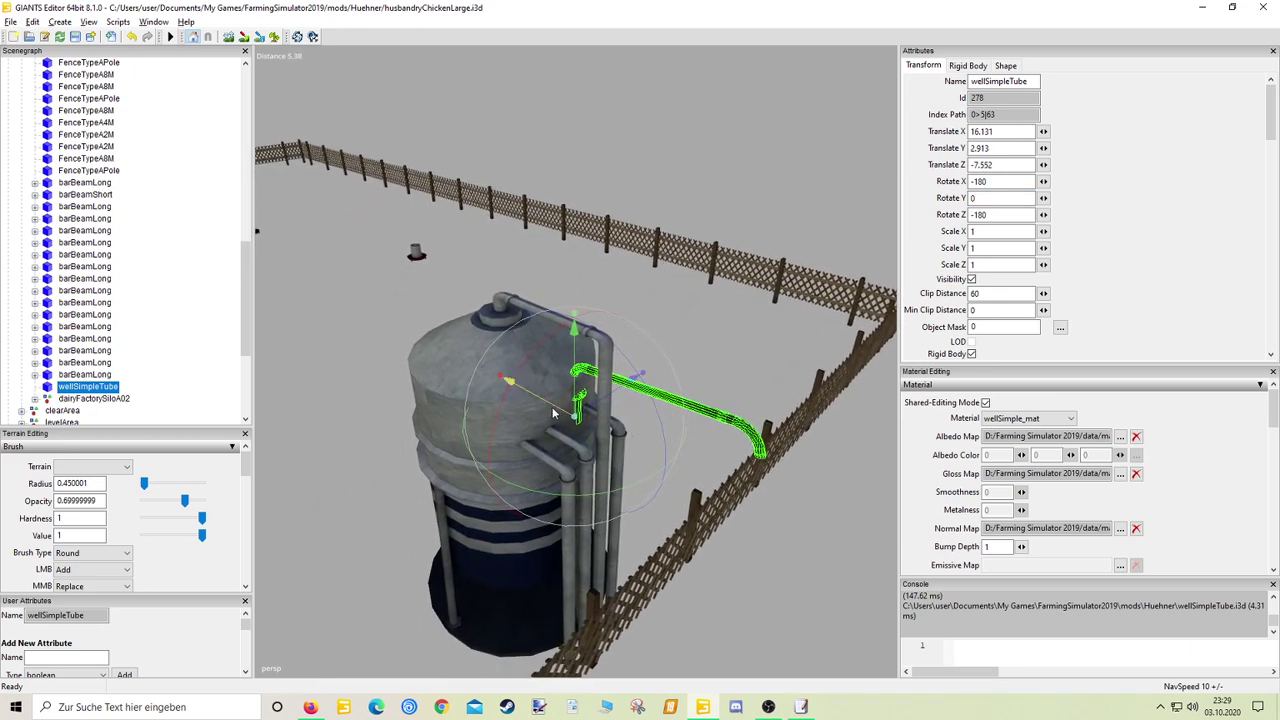
{"action": "left_click_drag", "start_coordinate": [553, 412], "coordinate": [545, 406]}
{"action": "right_click_drag", "start_coordinate": [545, 406], "coordinate": [585, 372]}
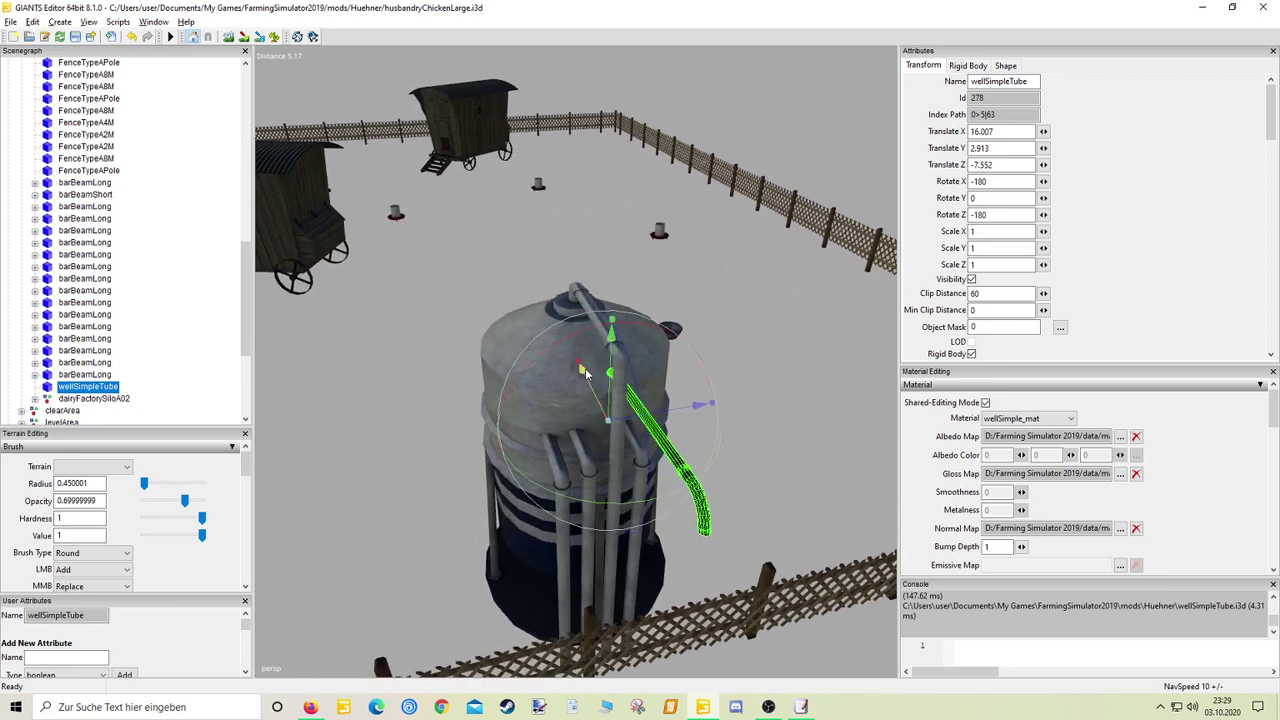